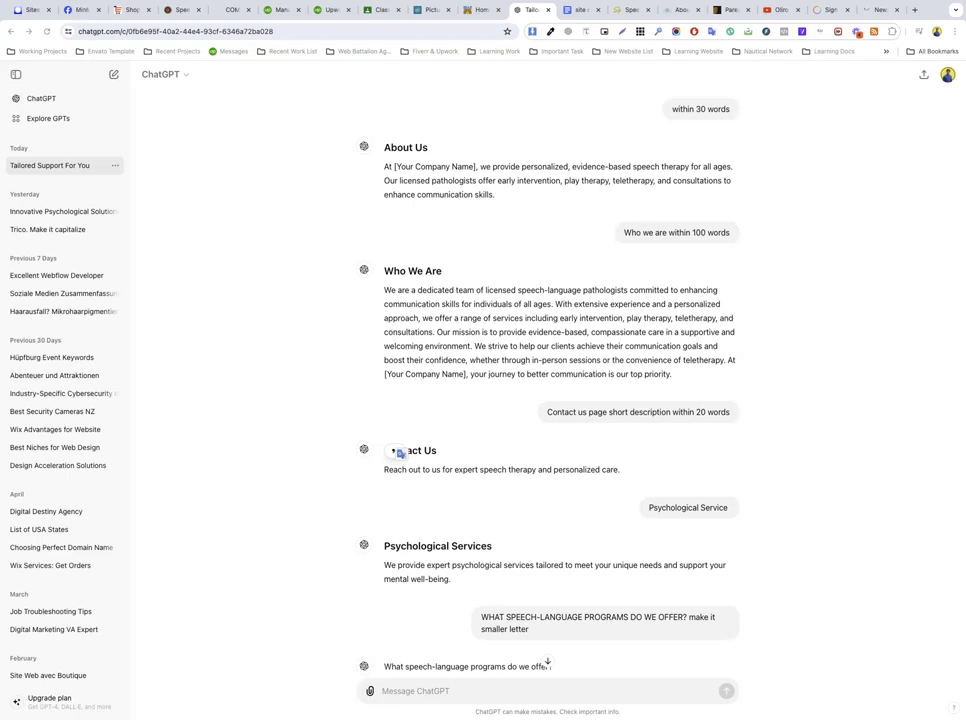
Step: Leave the ChatGPT page copy and switch to the Speech Therapy Services website tab
{"action": "left_click", "coordinate": [328, 32]}
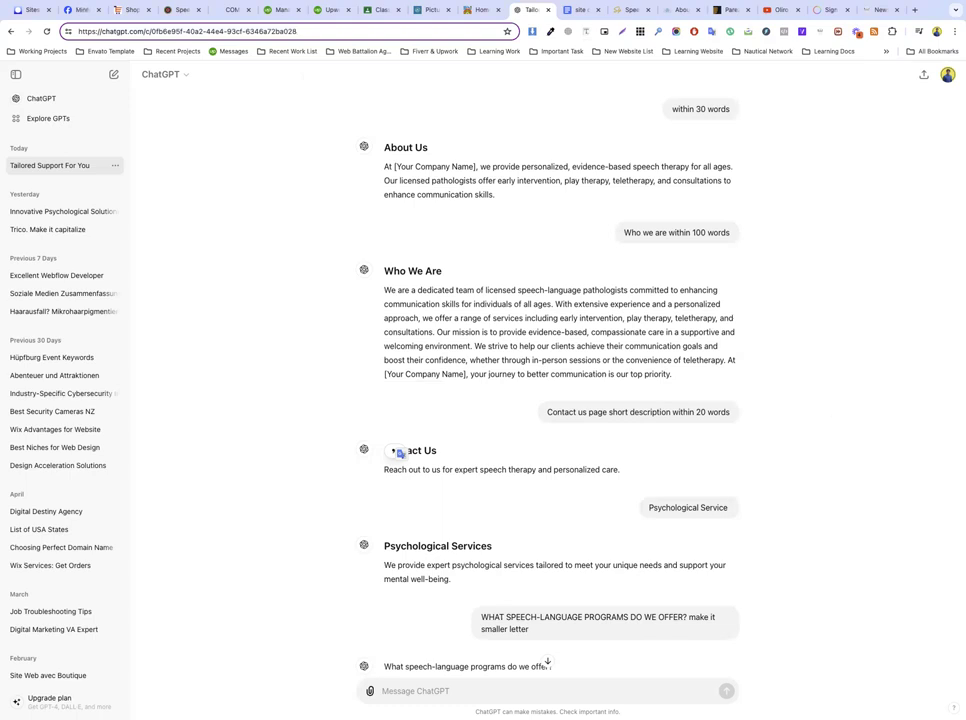
{"action": "left_click", "coordinate": [327, 150]}
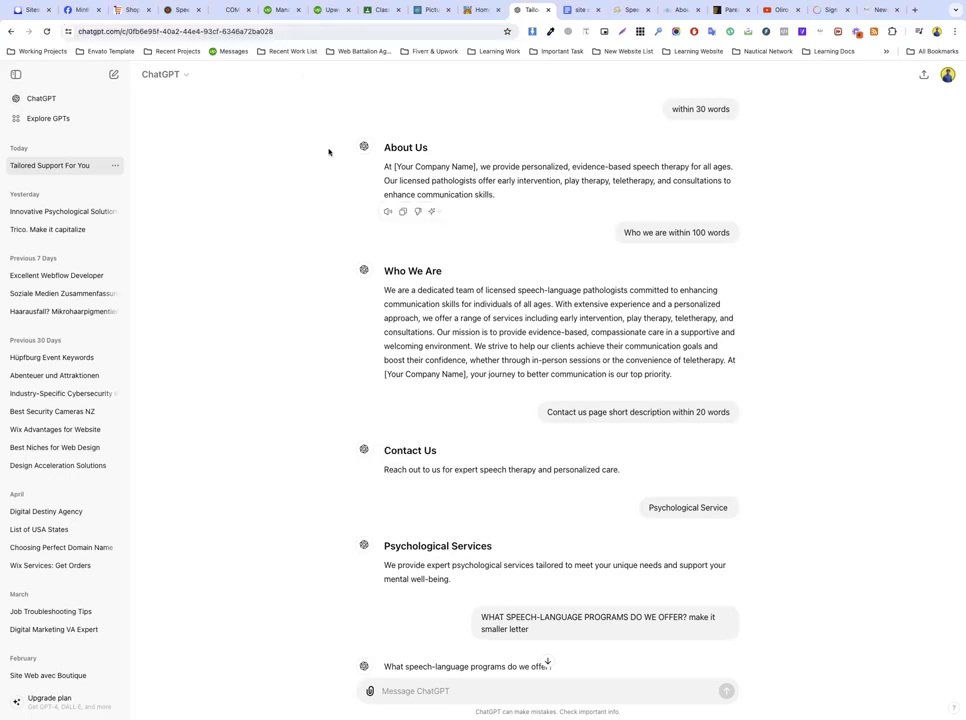
{"action": "left_click", "coordinate": [626, 10]}
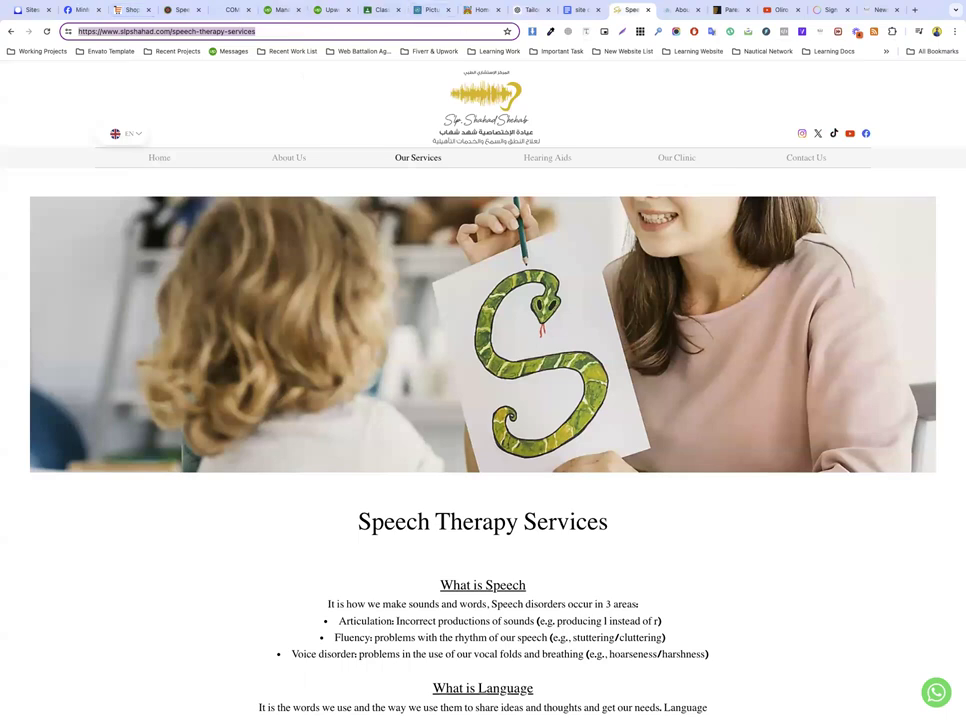
Step: Go to wix from the address bar and dismiss the profile menu to reach the Sites dashboard
{"action": "left_click", "coordinate": [369, 27]}
{"action": "key", "text": "super+a"}
{"action": "type", "text": "wix"}
{"action": "key", "text": "Return"}
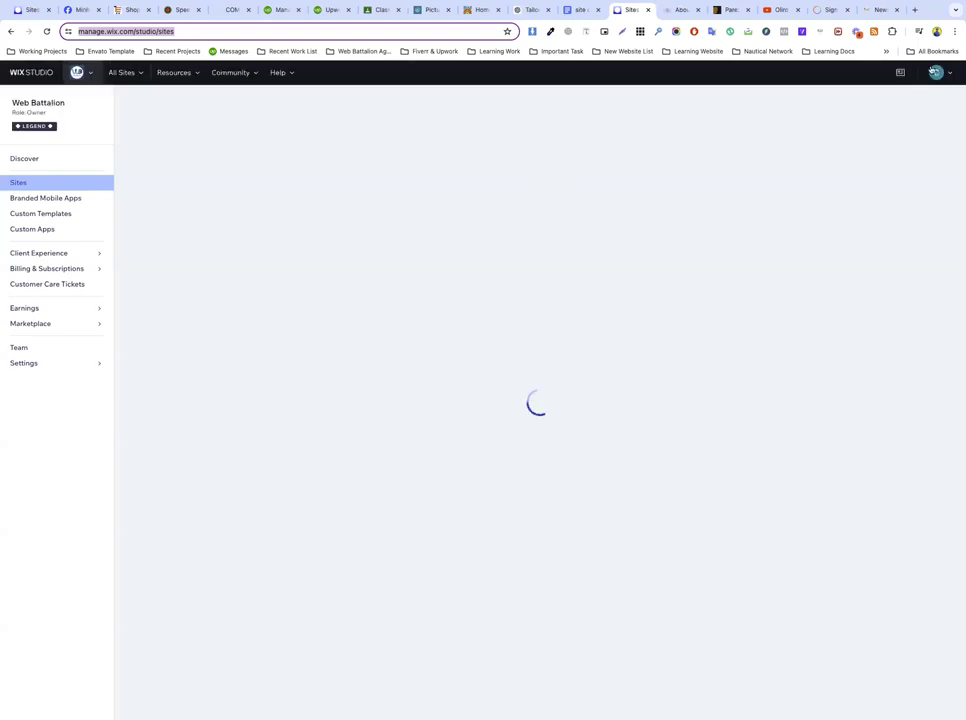
{"action": "left_click", "coordinate": [937, 32]}
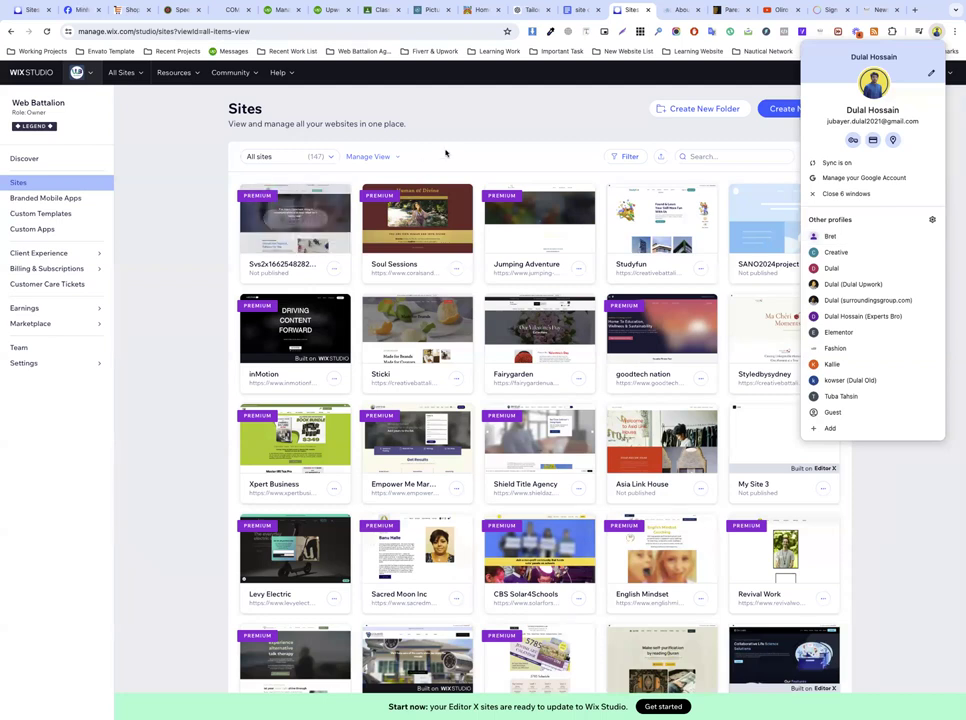
{"action": "left_click", "coordinate": [311, 225]}
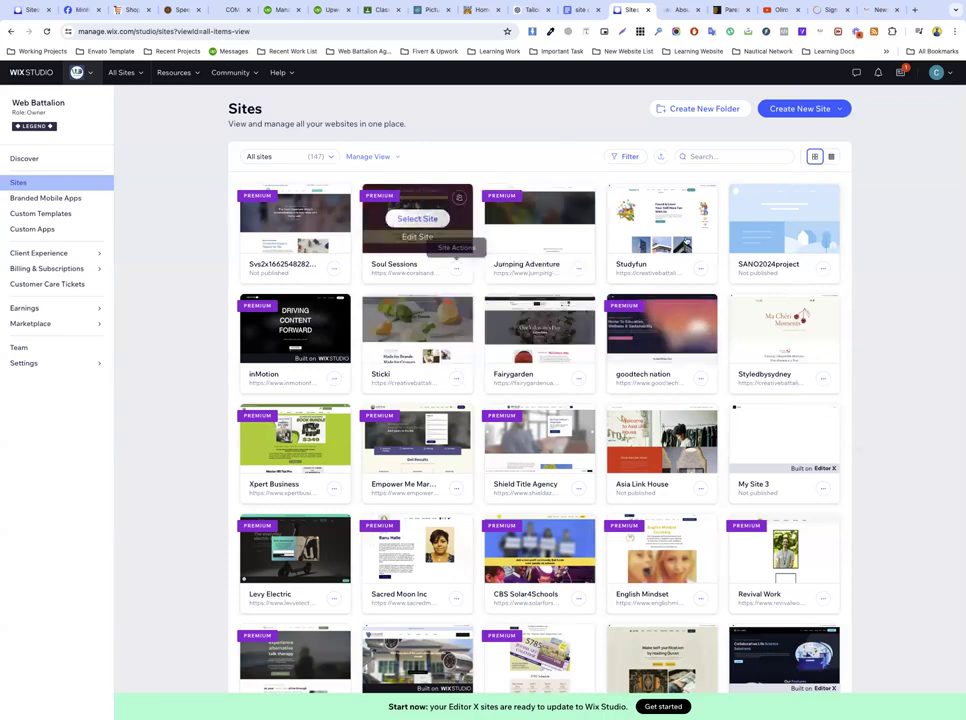
Step: Open Studyfun for editing, move the editor tab leftward, and close the Upwork tab
{"action": "left_click", "coordinate": [661, 218]}
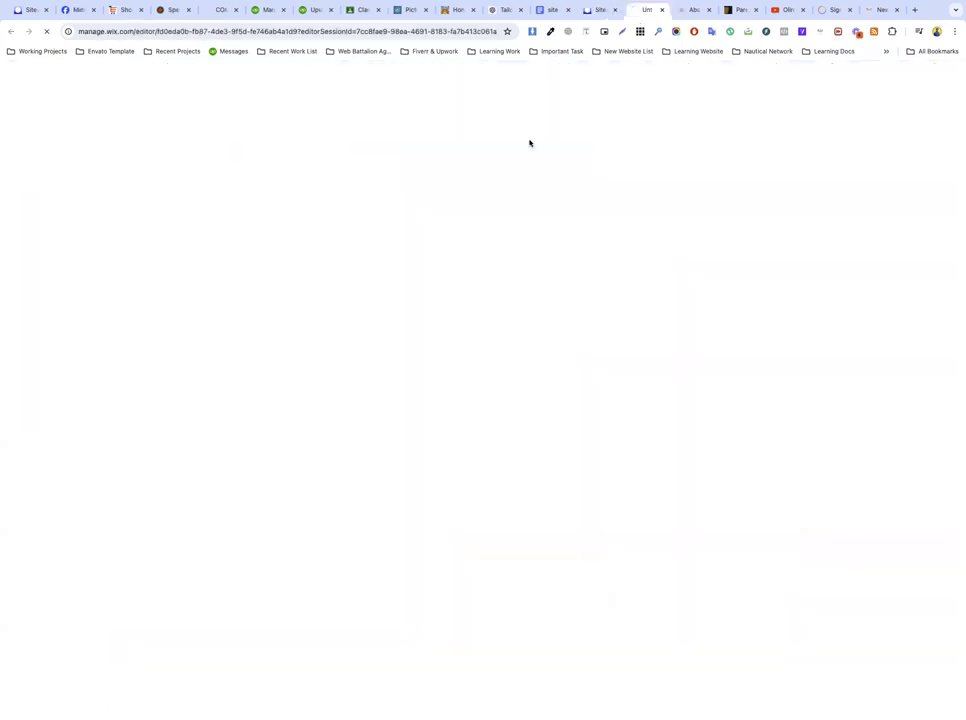
{"action": "left_click_drag", "start_coordinate": [636, 9], "coordinate": [258, 9]}
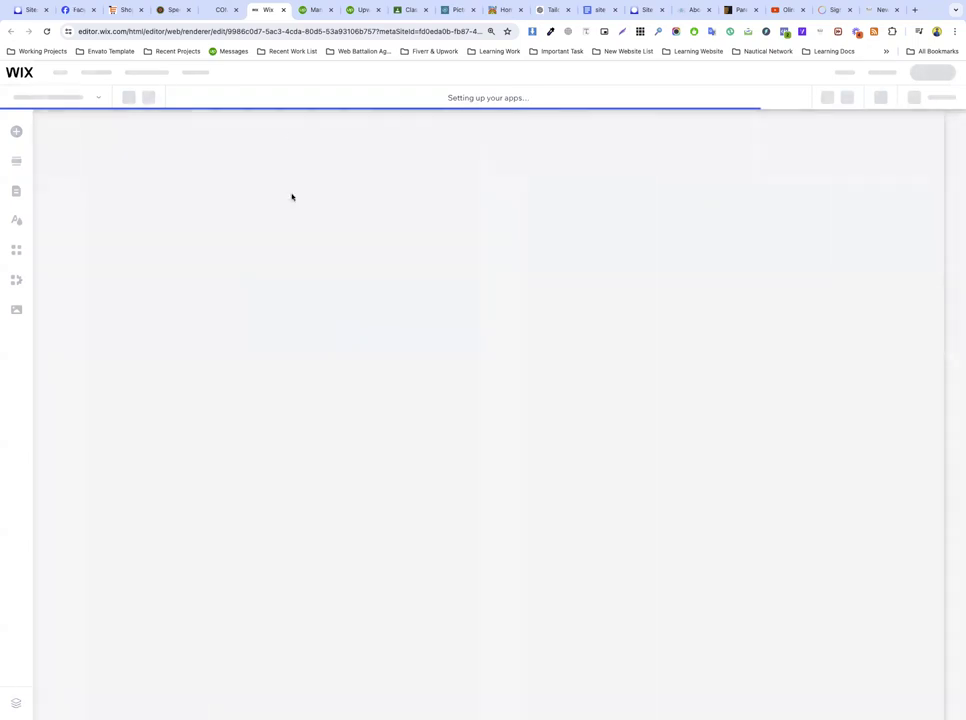
{"action": "left_click", "coordinate": [378, 10]}
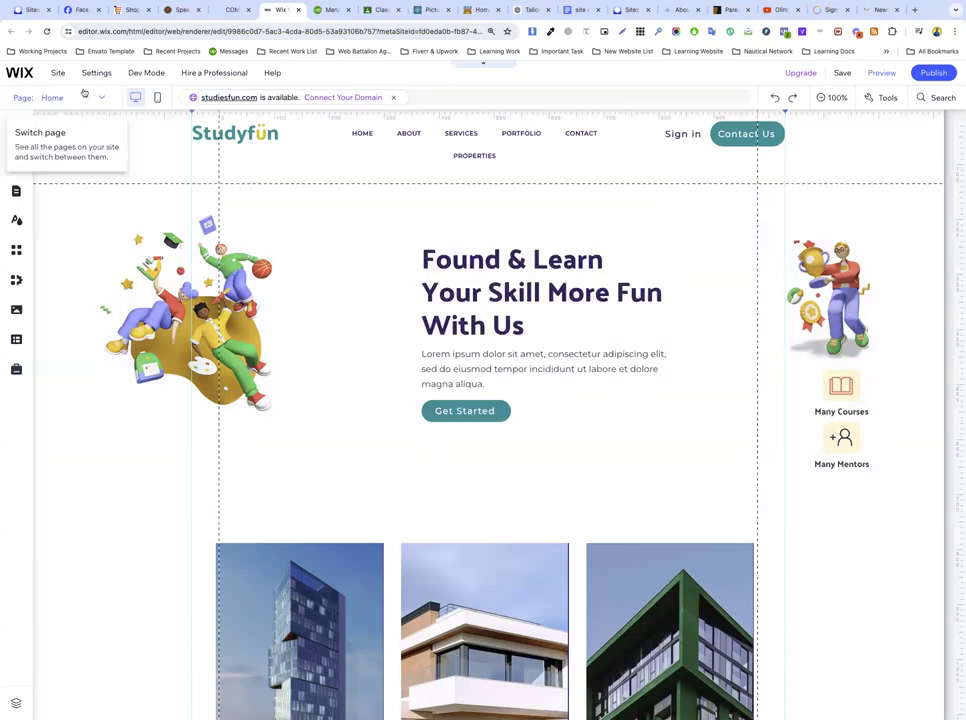
Step: Add a blank site page named Forms through Manage Pages and drag its empty section taller
{"action": "left_click", "coordinate": [82, 97]}
{"action": "left_click", "coordinate": [92, 98]}
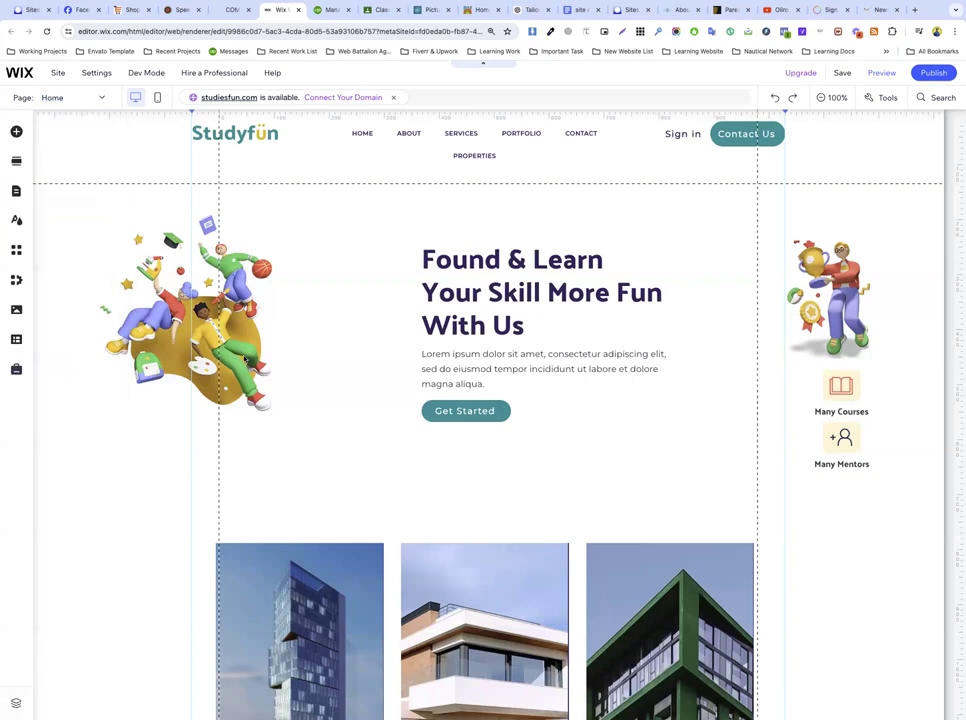
{"action": "left_click", "coordinate": [92, 100]}
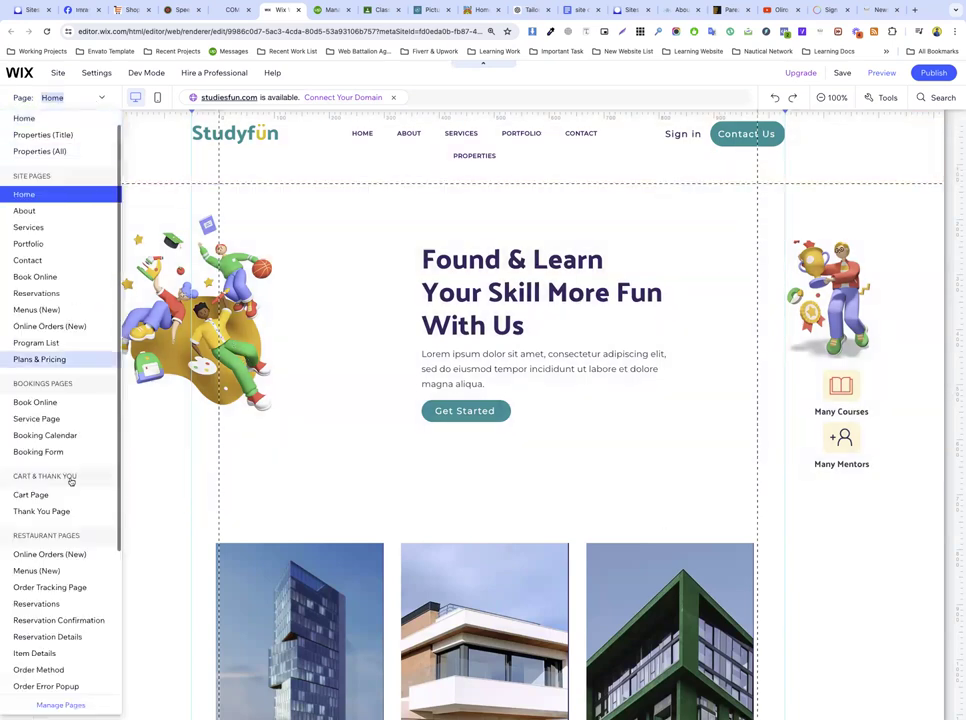
{"action": "left_click", "coordinate": [62, 705]}
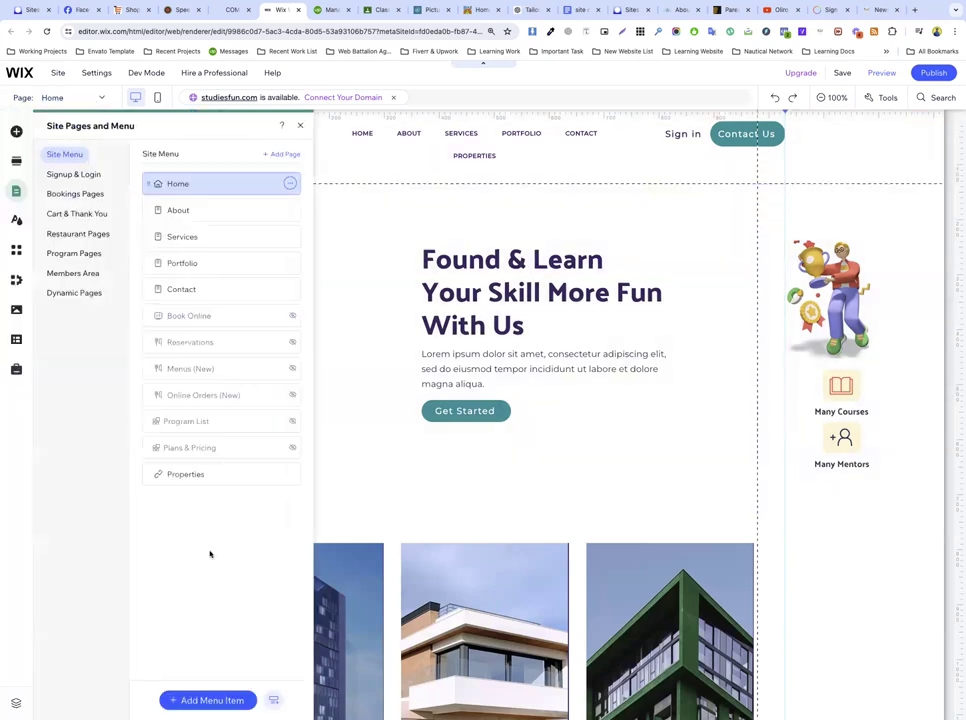
{"action": "left_click", "coordinate": [211, 702]}
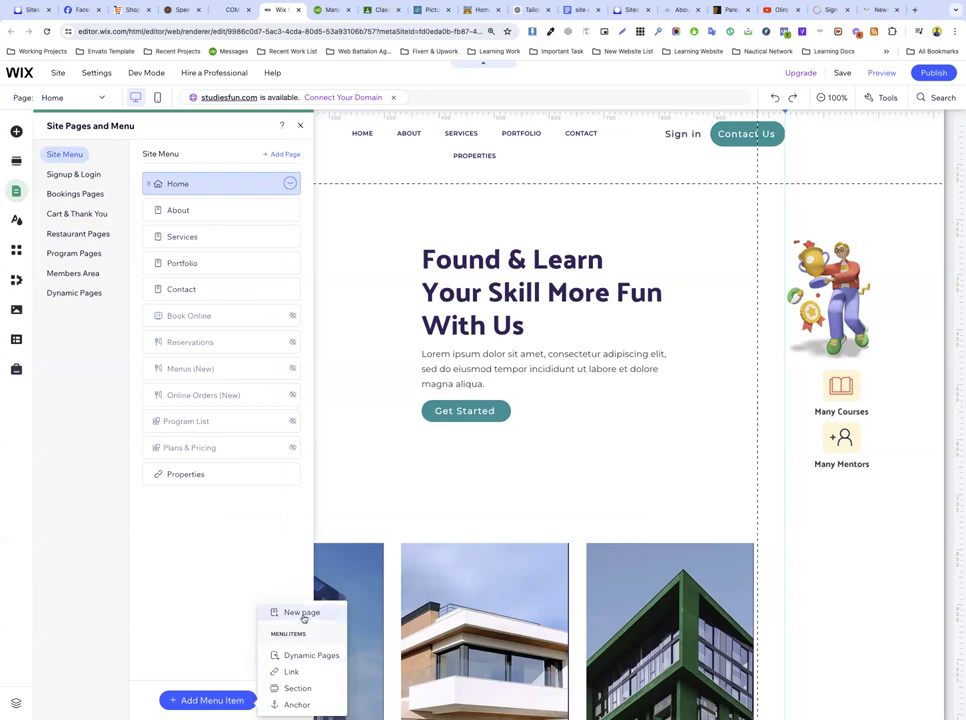
{"action": "left_click", "coordinate": [304, 614]}
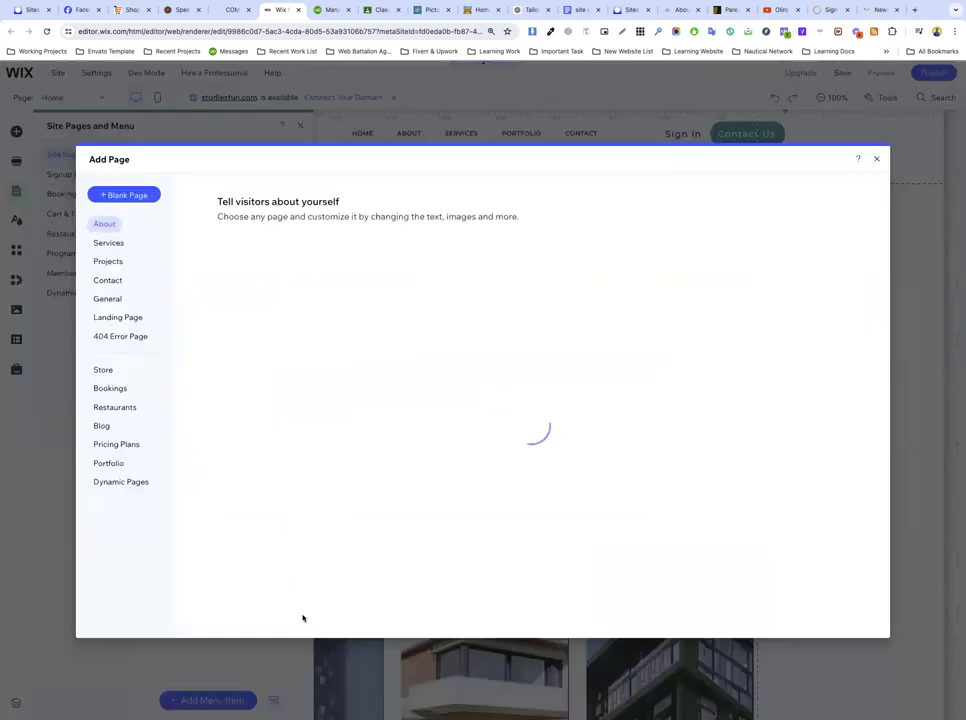
{"action": "left_click", "coordinate": [118, 195]}
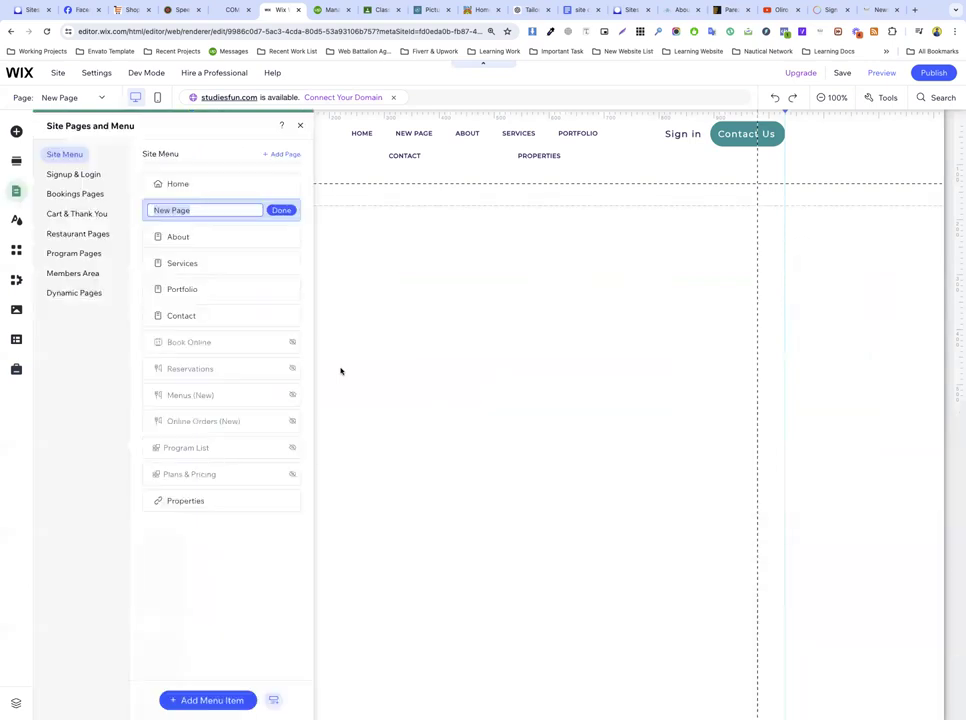
{"action": "type", "text": "Forms"}
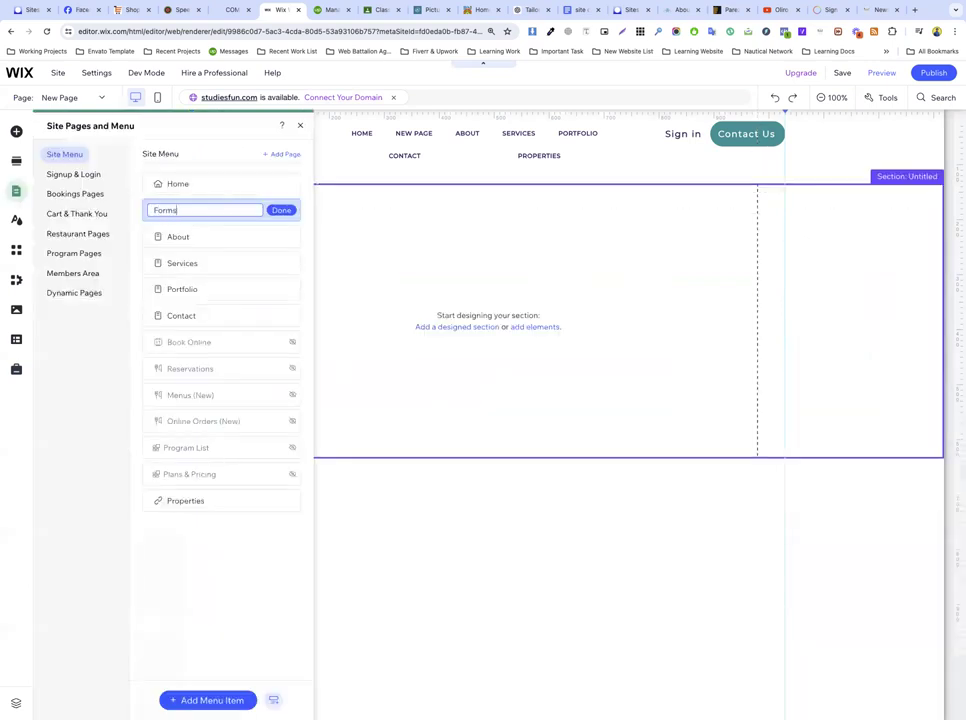
{"action": "key", "text": "Return"}
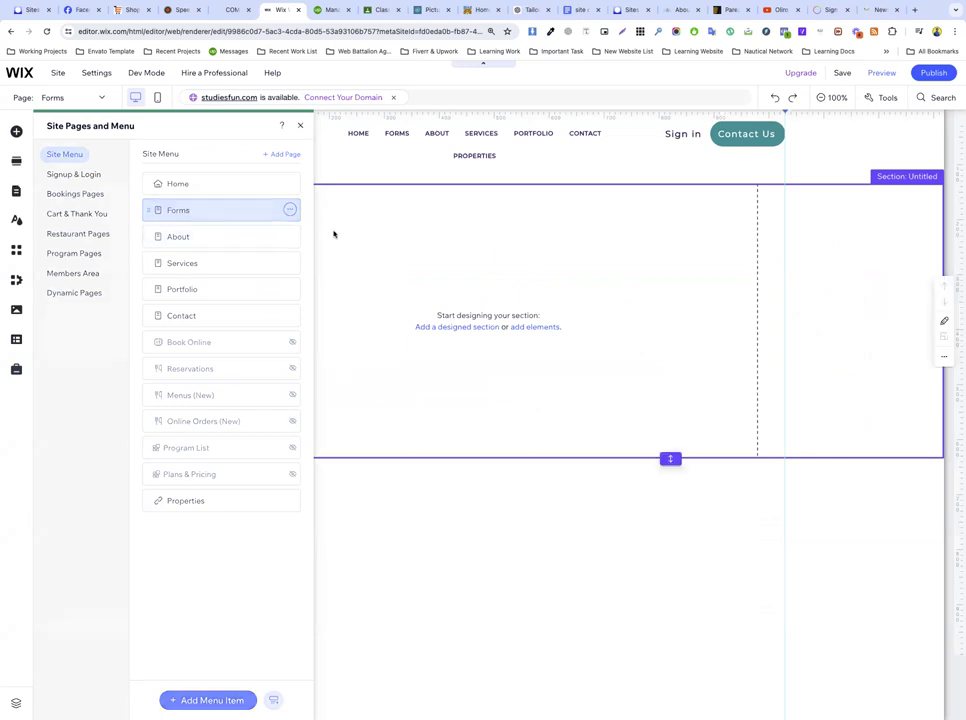
{"action": "left_click", "coordinate": [360, 233]}
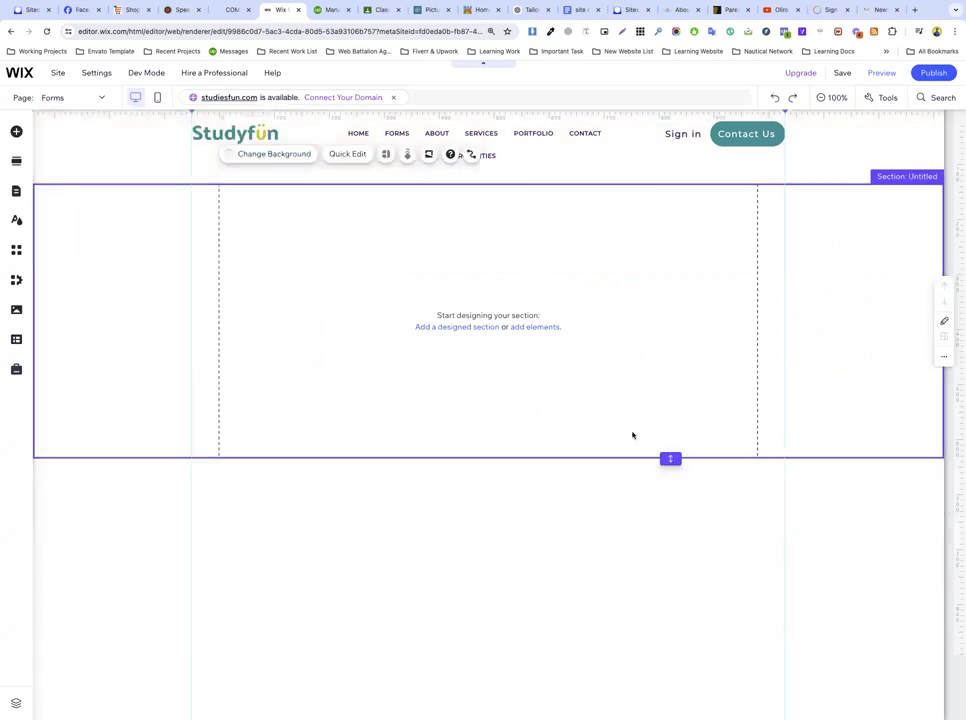
{"action": "left_click_drag", "start_coordinate": [672, 467], "coordinate": [670, 640]}
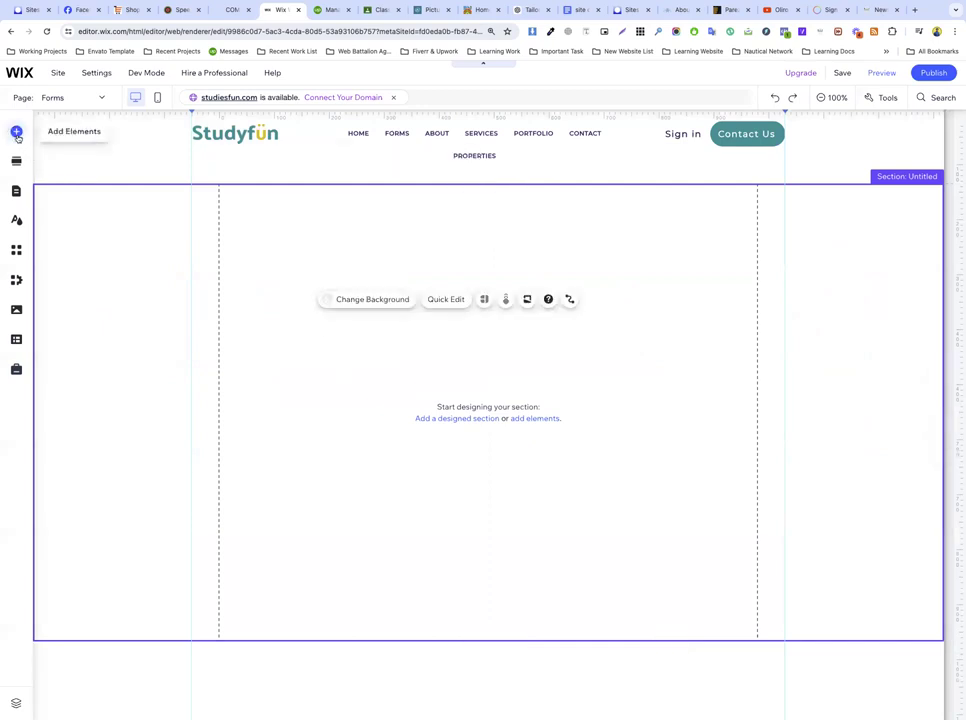
Step: Browse the Contact & Forms premade templates and drag the Contact form into the empty section
{"action": "left_click", "coordinate": [17, 134]}
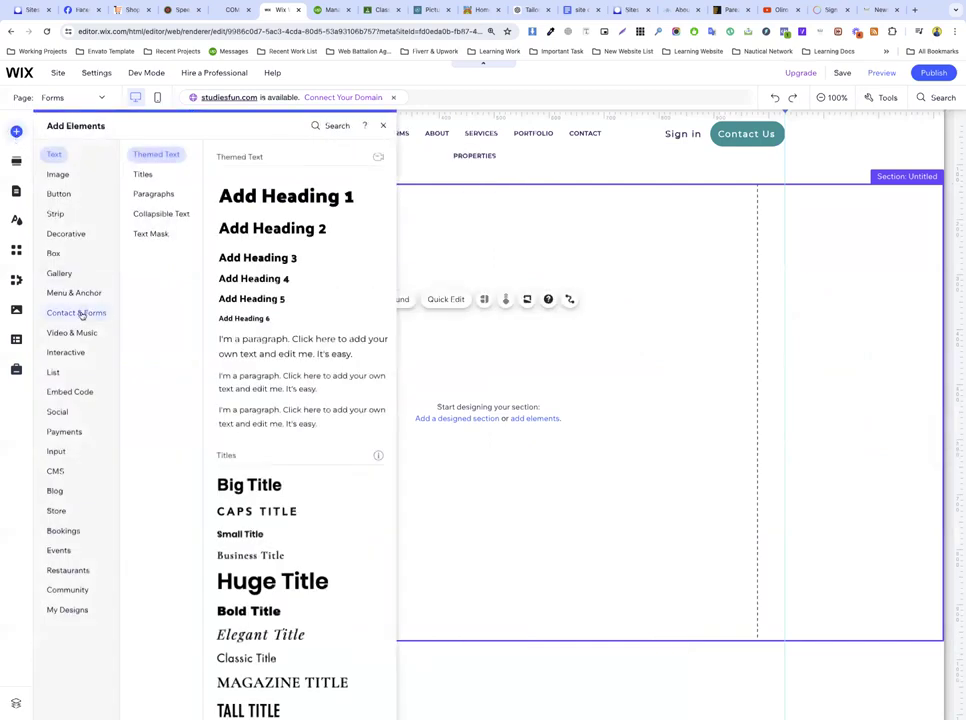
{"action": "left_click", "coordinate": [78, 313]}
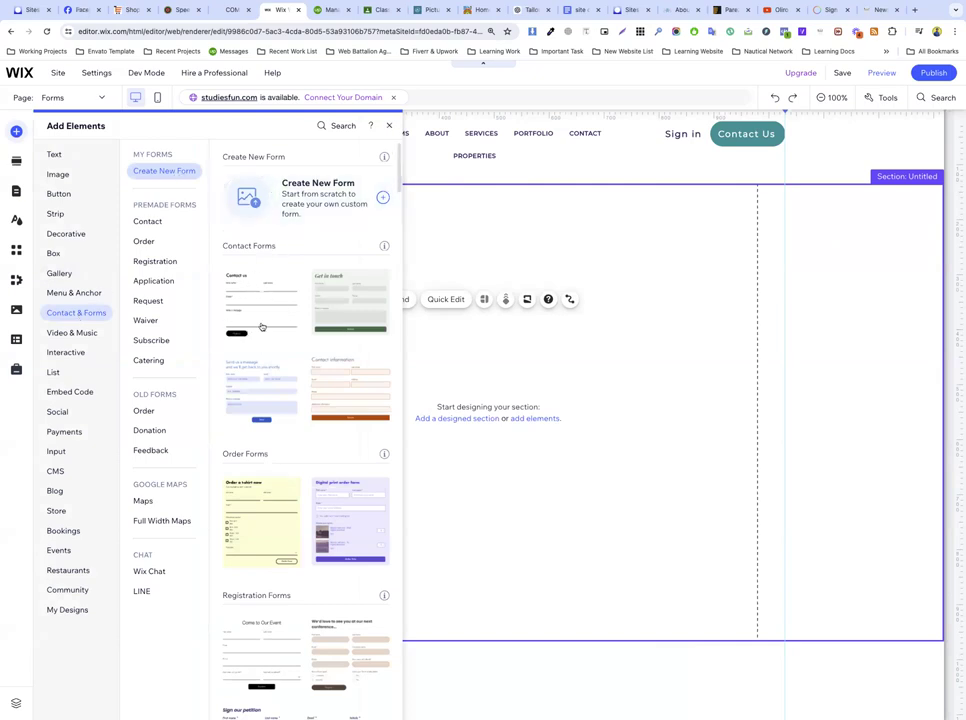
{"action": "left_click", "coordinate": [148, 221]}
{"action": "left_click", "coordinate": [145, 242]}
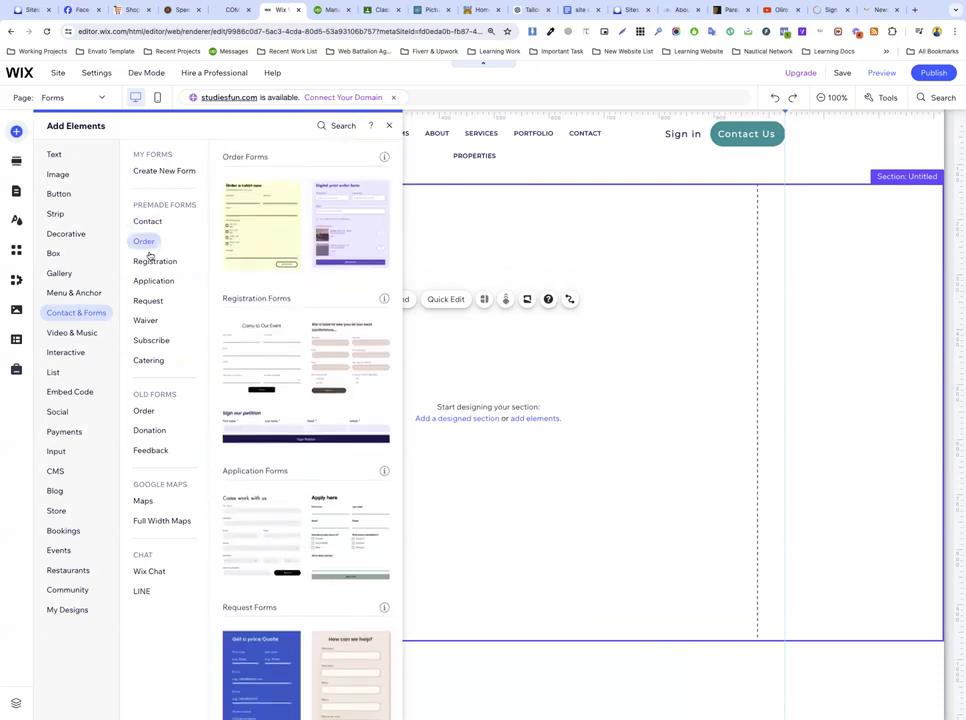
{"action": "left_click", "coordinate": [153, 261]}
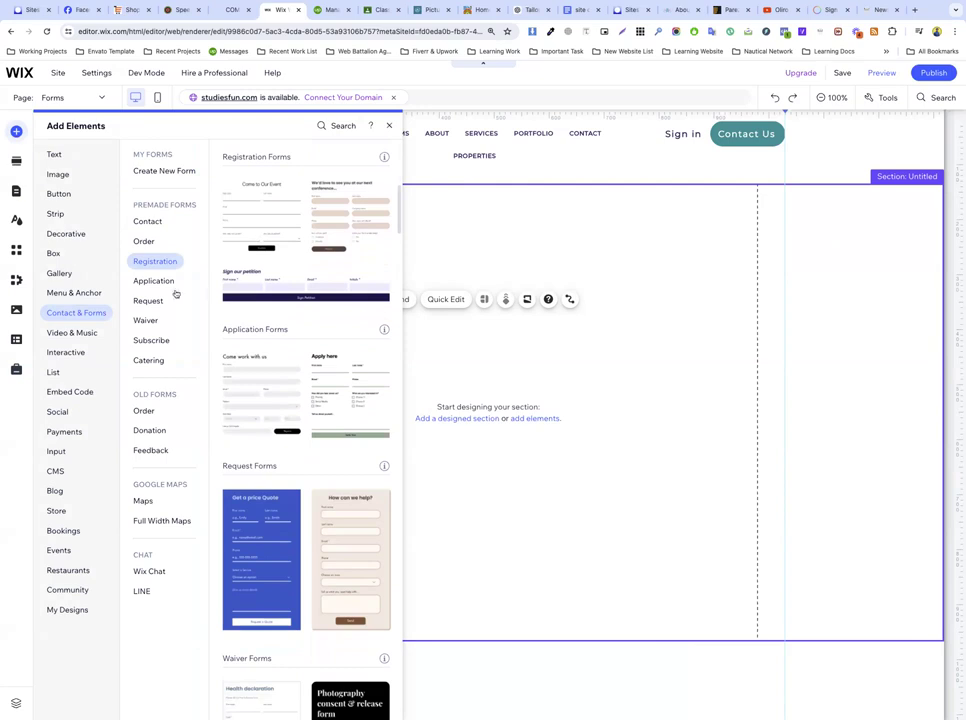
{"action": "left_click", "coordinate": [154, 284]}
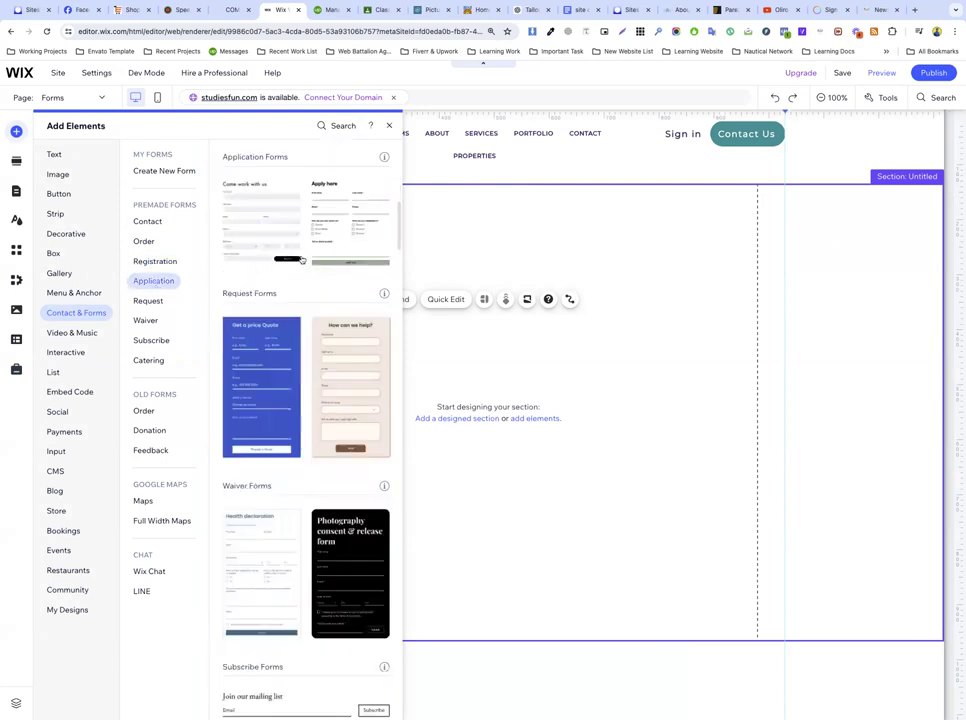
{"action": "left_click", "coordinate": [150, 309]}
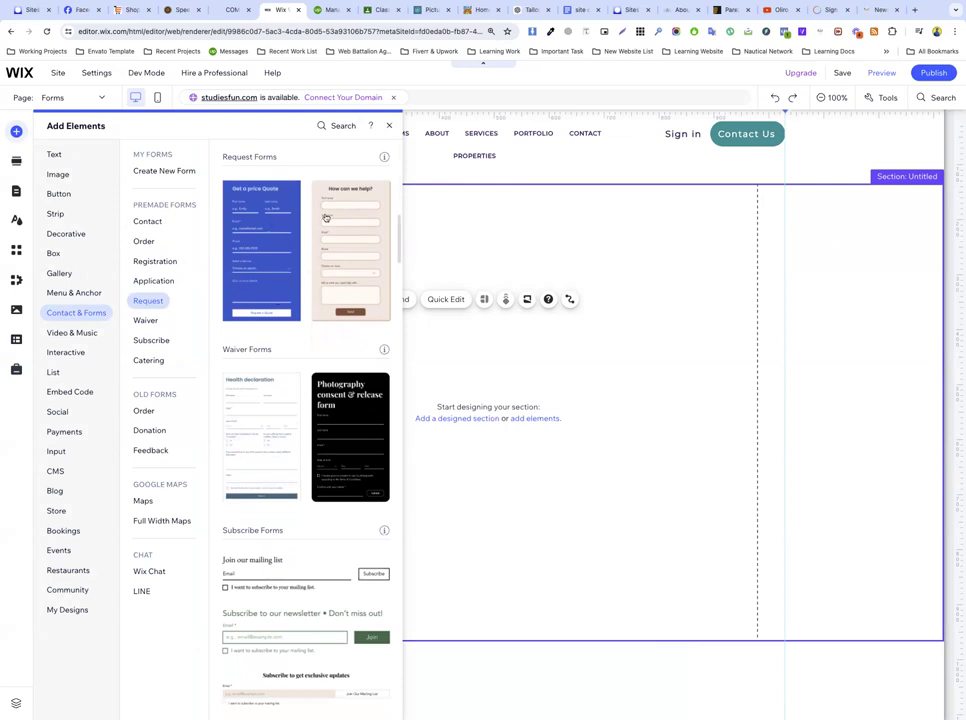
{"action": "left_click", "coordinate": [152, 320]}
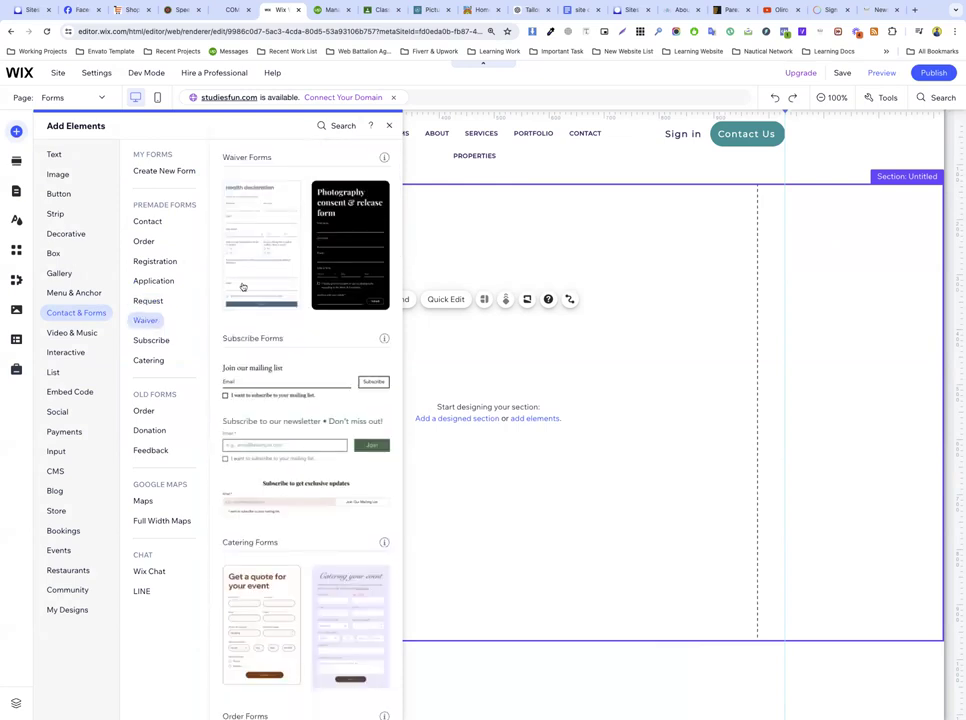
{"action": "left_click", "coordinate": [148, 340]}
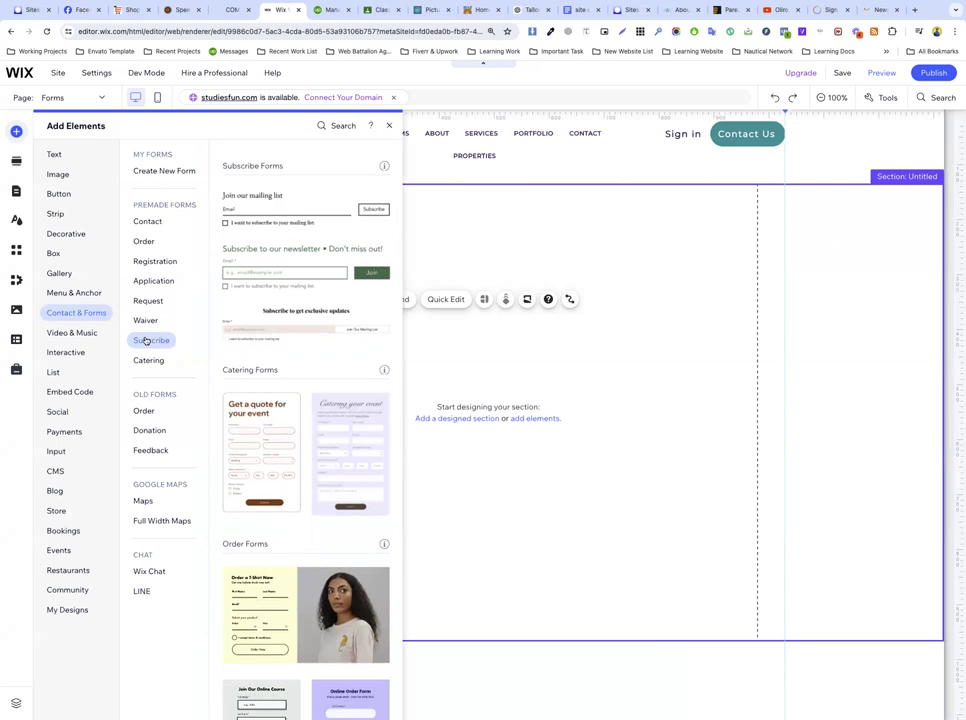
{"action": "left_click", "coordinate": [148, 360]}
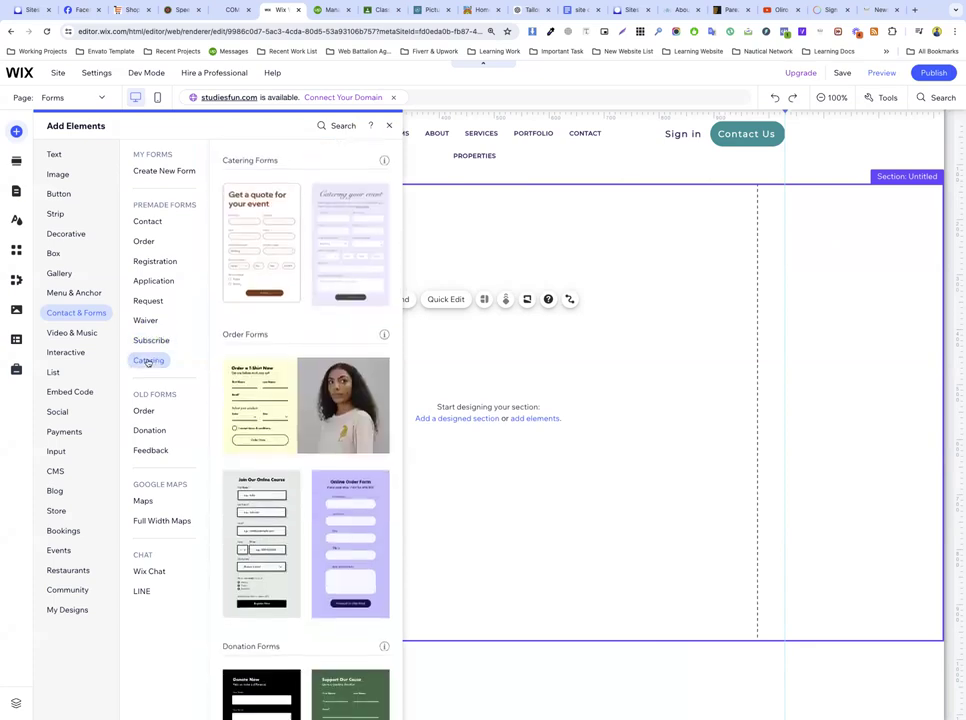
{"action": "left_click", "coordinate": [155, 223]}
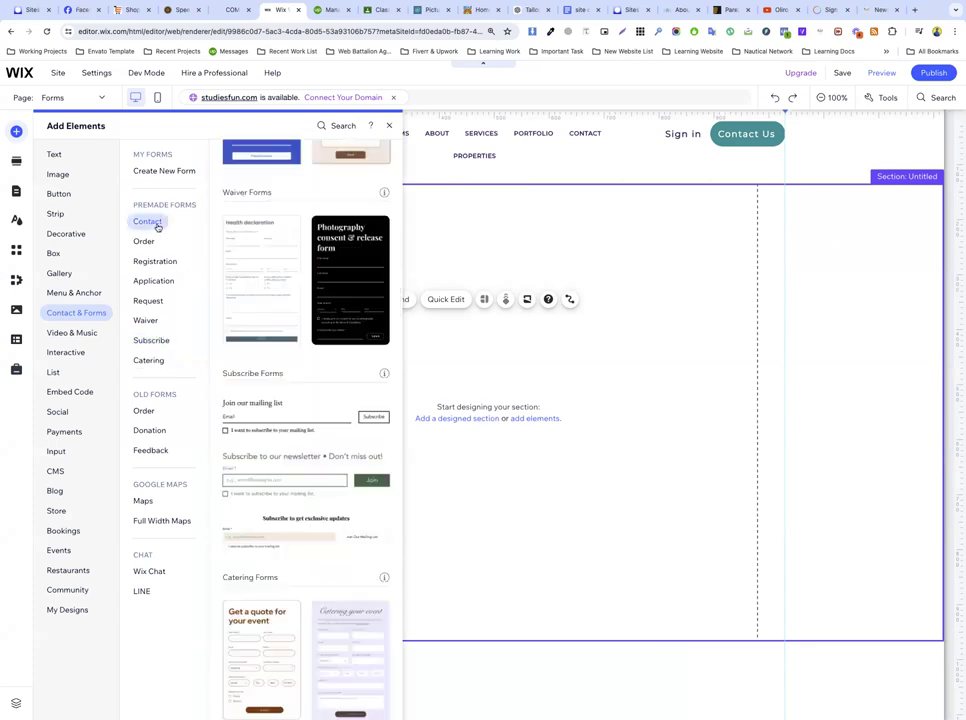
{"action": "left_click_drag", "start_coordinate": [245, 212], "coordinate": [386, 352]}
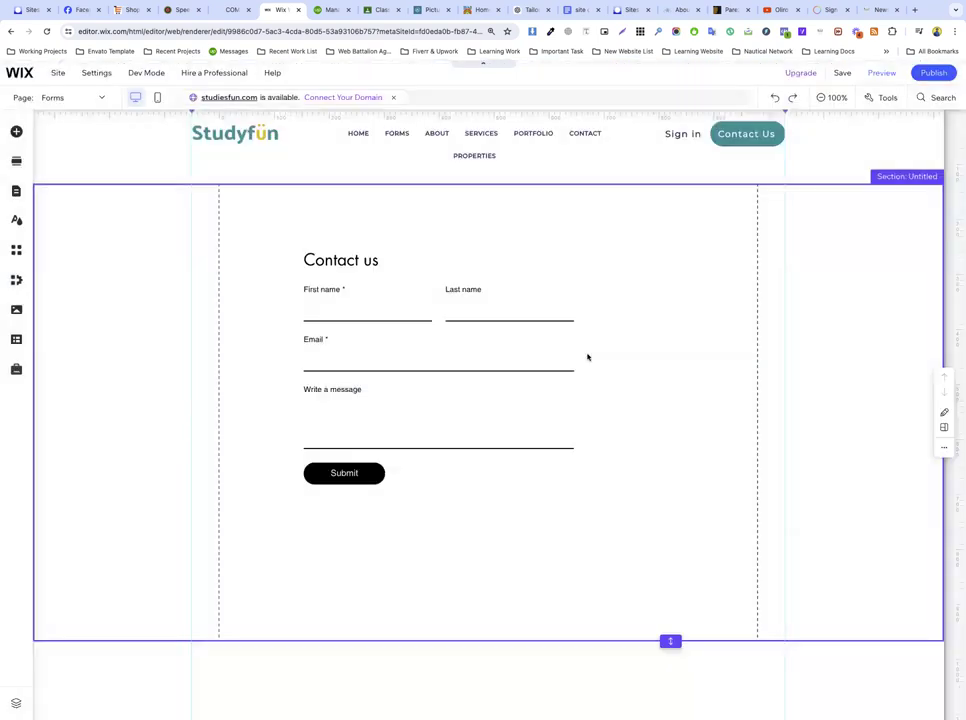
Step: Select the placed Contact us form and open it with Edit Form in the form builder
{"action": "left_click", "coordinate": [305, 230]}
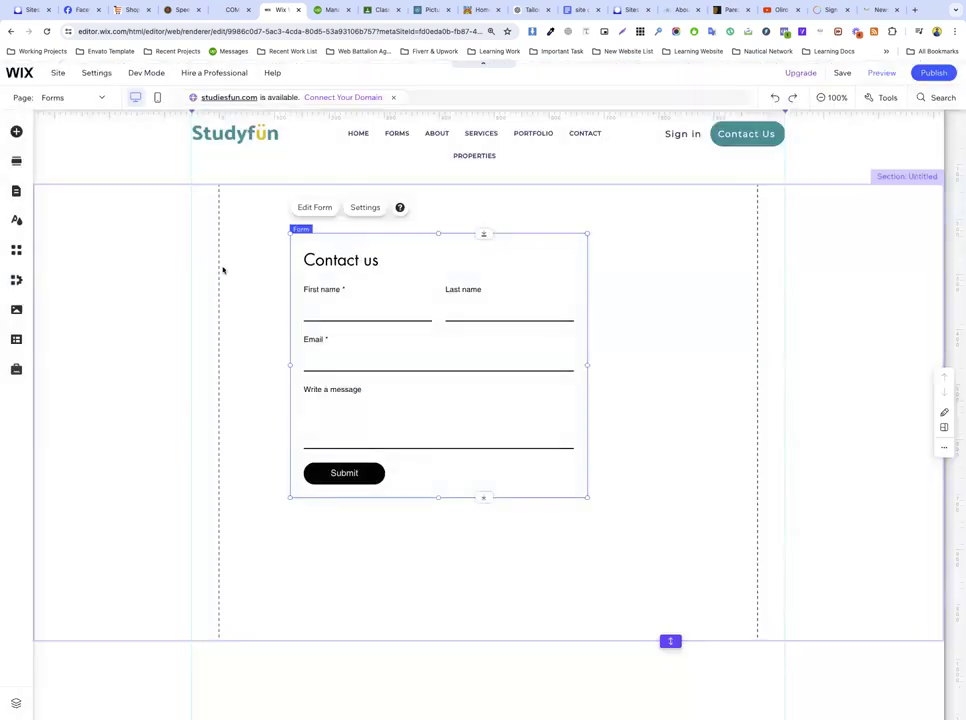
{"action": "left_click", "coordinate": [265, 282]}
{"action": "left_click", "coordinate": [351, 270]}
{"action": "left_click", "coordinate": [635, 334]}
{"action": "left_click", "coordinate": [423, 313]}
{"action": "left_click", "coordinate": [315, 210]}
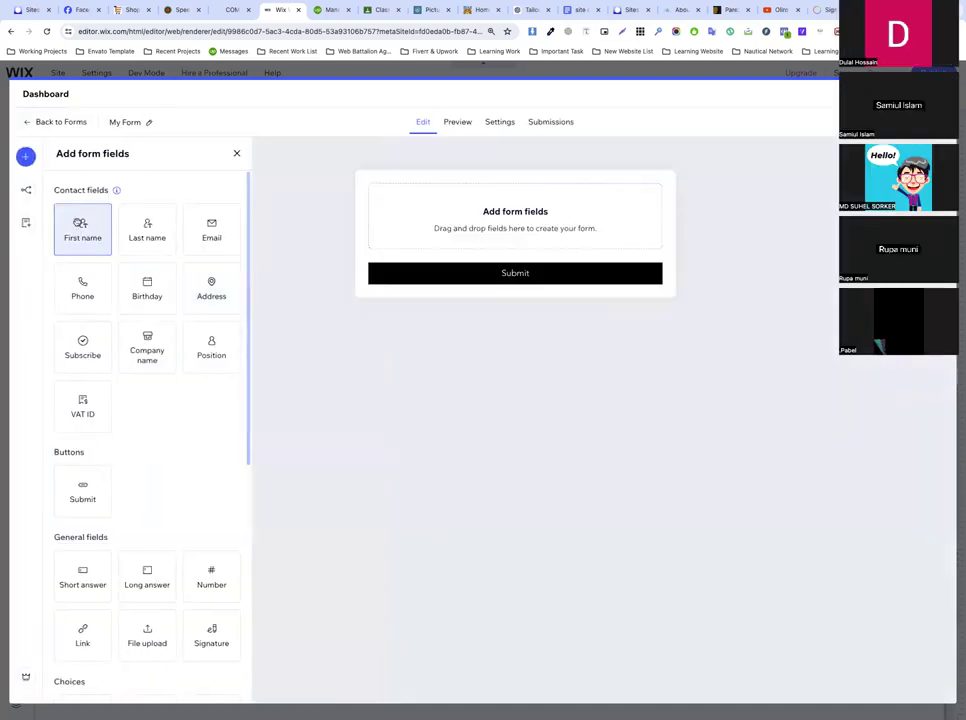
Step: Drag First name, Last name, Email and Phone fields onto the form in order
{"action": "left_click_drag", "start_coordinate": [82, 222], "coordinate": [468, 224]}
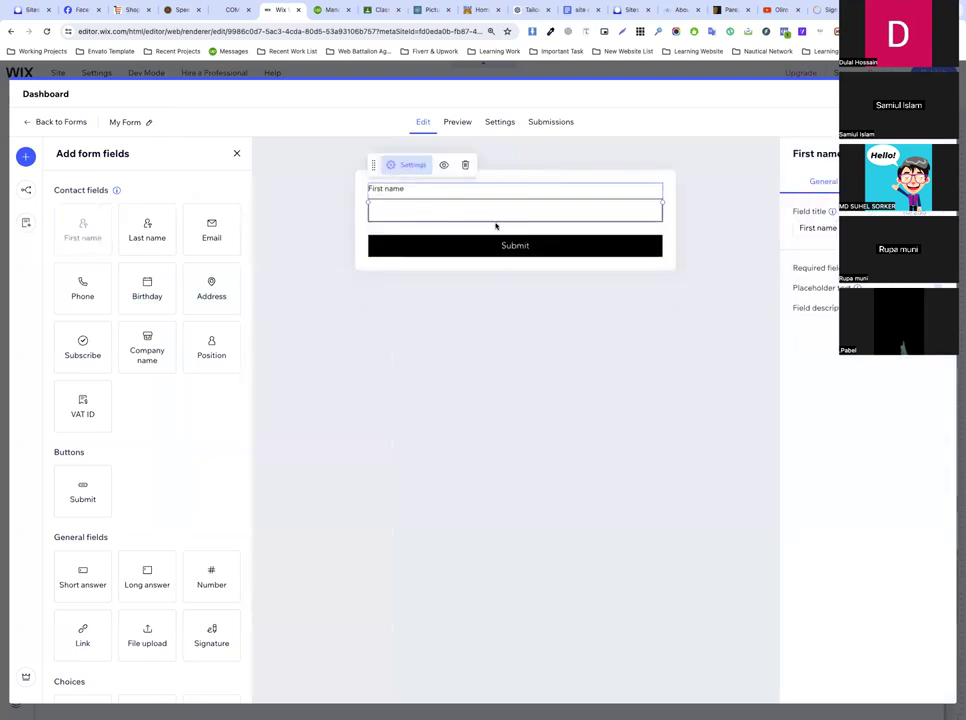
{"action": "scroll", "coordinate": [785, 228], "scroll_direction": "down", "scroll_amount": 3}
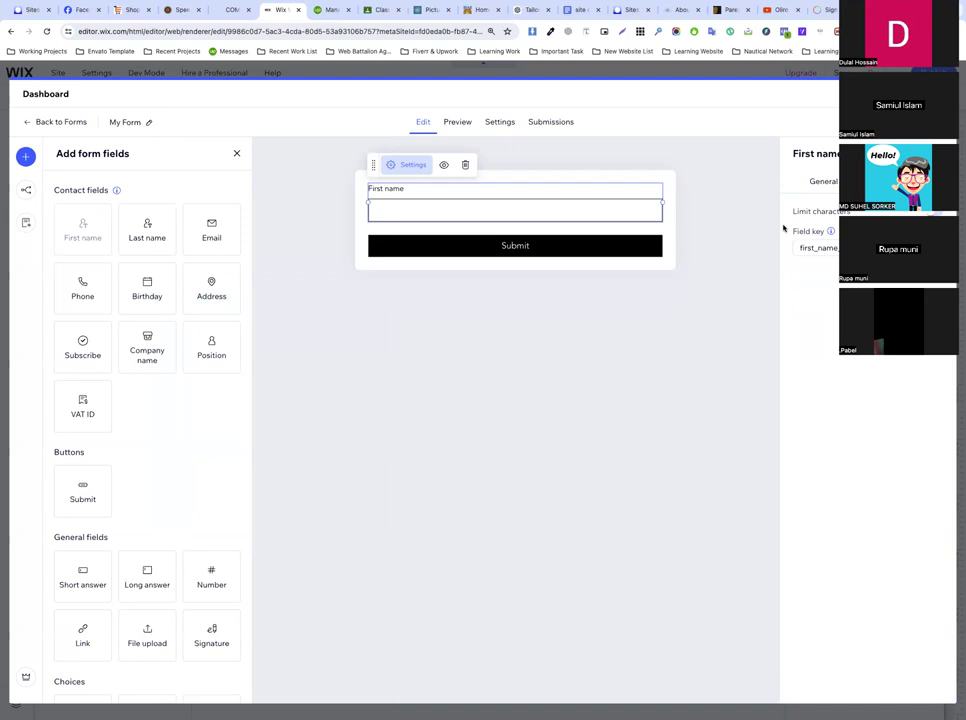
{"action": "left_click_drag", "start_coordinate": [151, 243], "coordinate": [662, 211]}
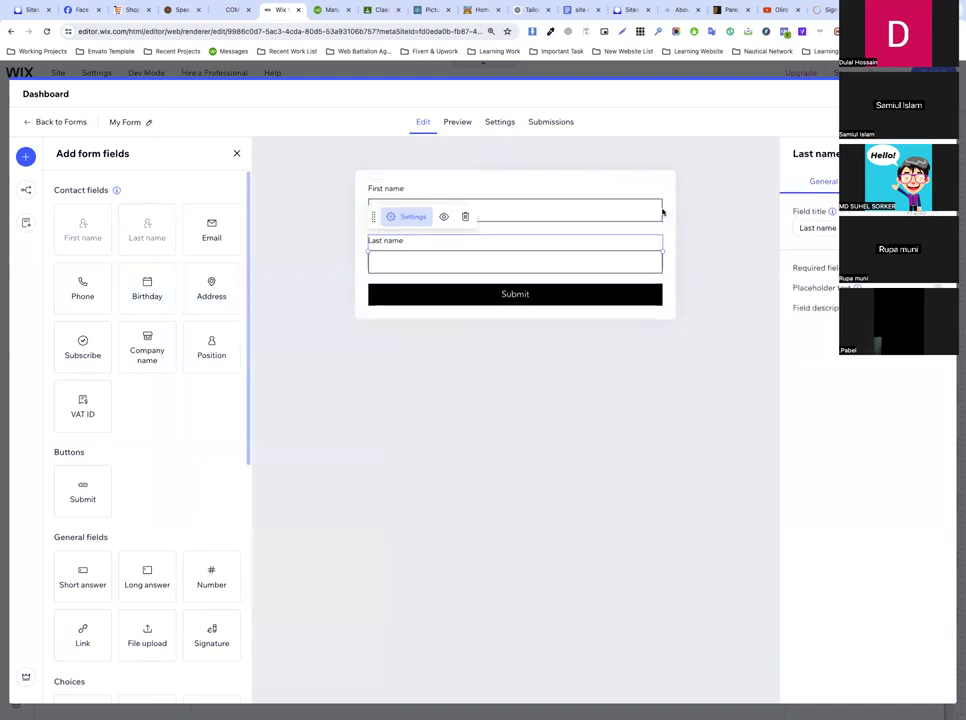
{"action": "left_click", "coordinate": [350, 262]}
{"action": "left_click", "coordinate": [417, 217]}
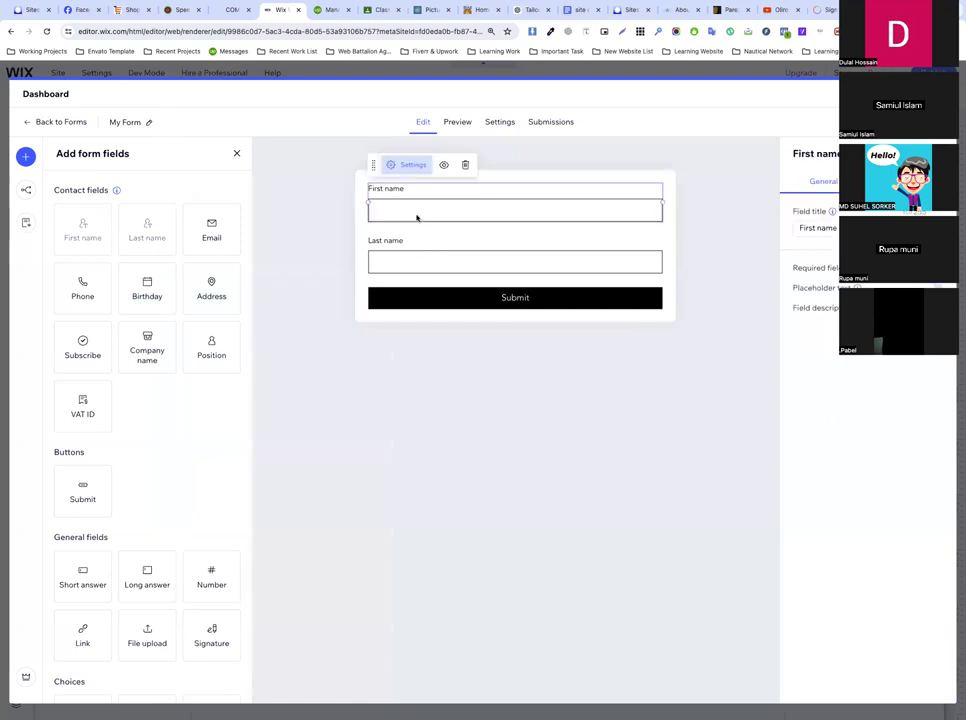
{"action": "left_click", "coordinate": [421, 255]}
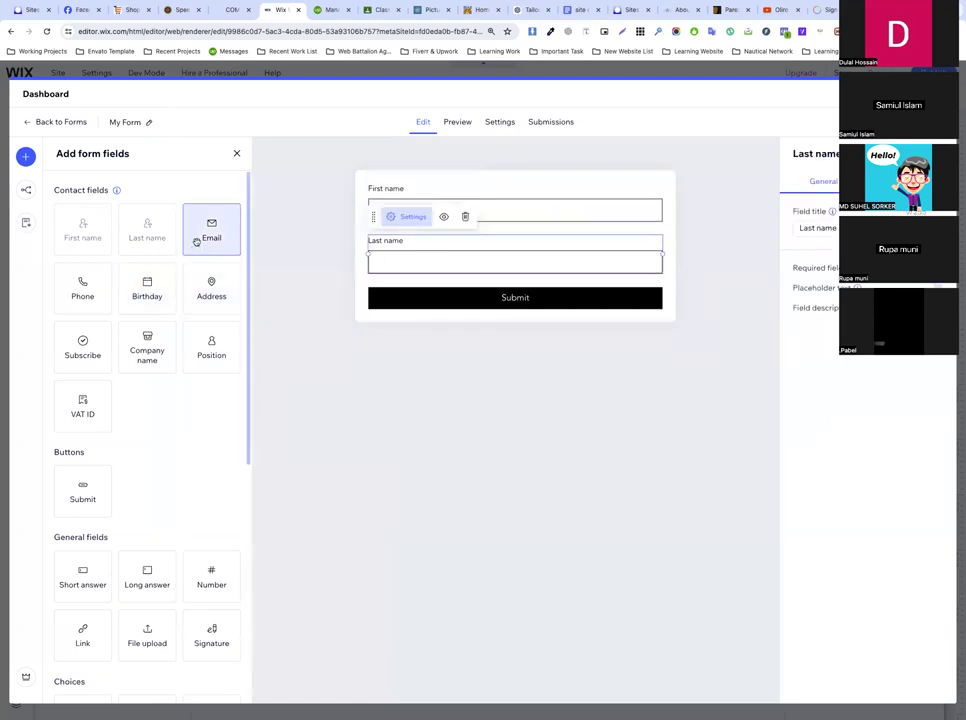
{"action": "left_click_drag", "start_coordinate": [267, 254], "coordinate": [445, 306]}
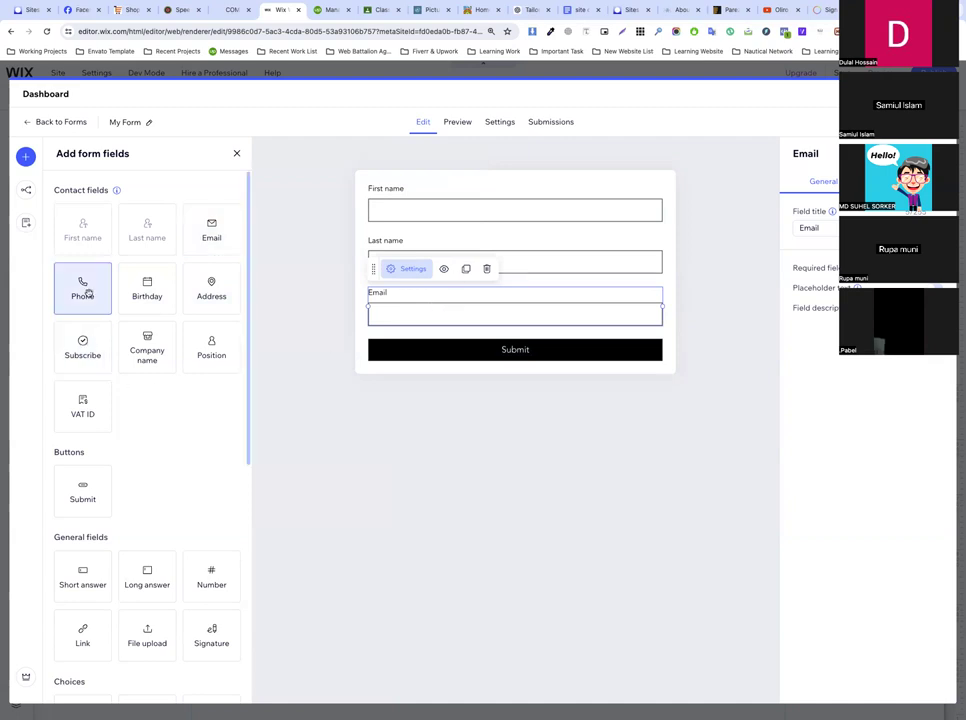
{"action": "left_click_drag", "start_coordinate": [326, 335], "coordinate": [471, 346]}
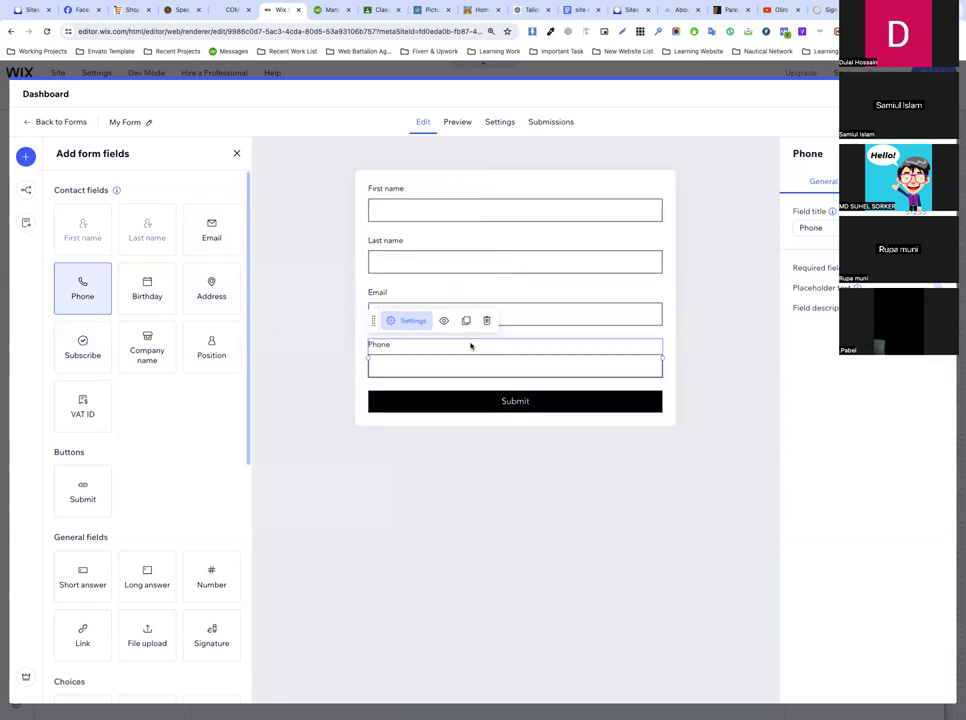
Step: Try placing the First name and Last name fields side by side on one row
{"action": "left_click", "coordinate": [501, 472]}
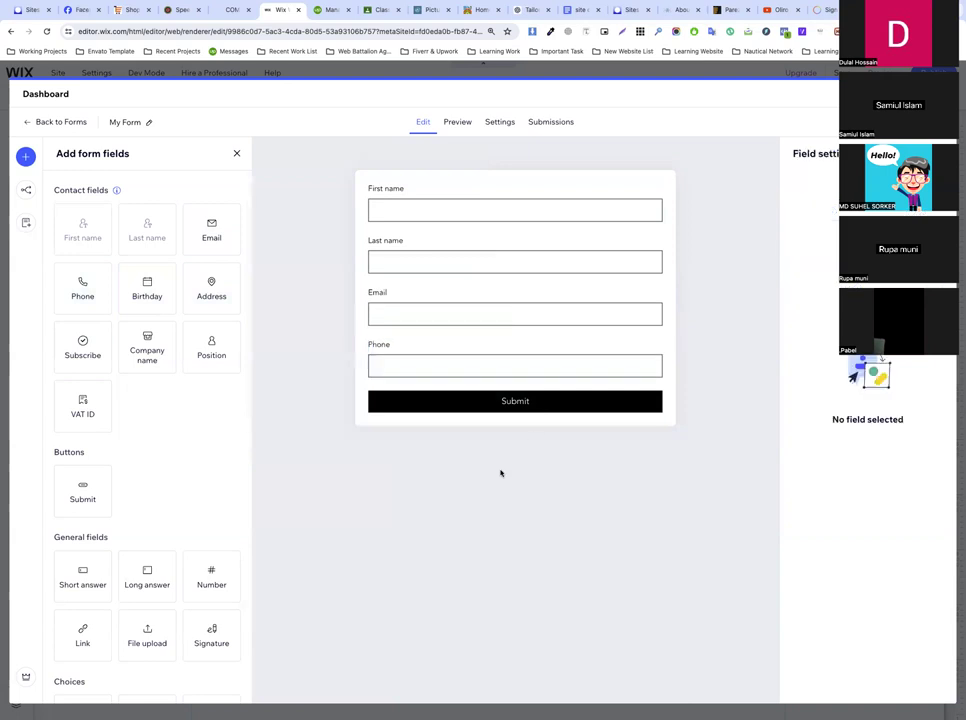
{"action": "left_click", "coordinate": [395, 211]}
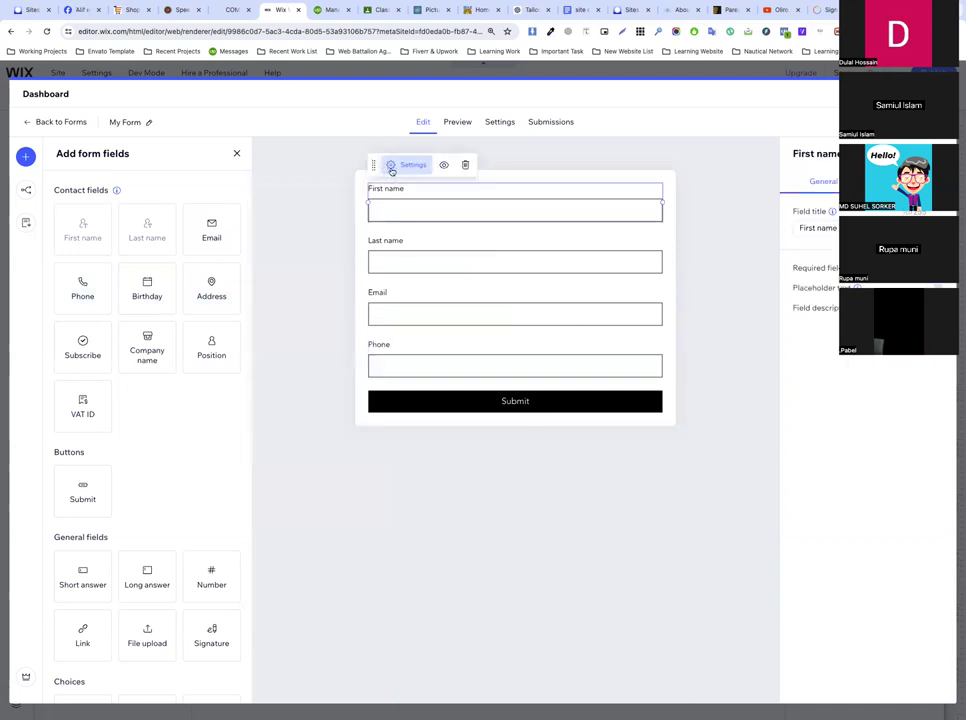
{"action": "left_click", "coordinate": [395, 165]}
{"action": "left_click", "coordinate": [757, 294]}
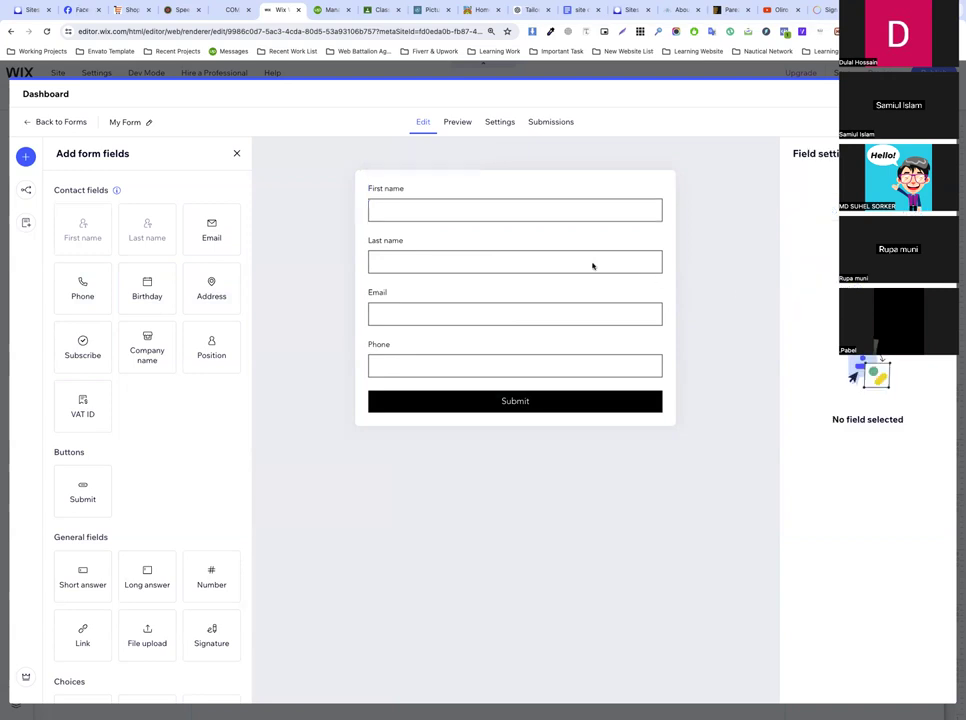
{"action": "left_click", "coordinate": [476, 265]}
{"action": "left_click_drag", "start_coordinate": [373, 216], "coordinate": [390, 241]}
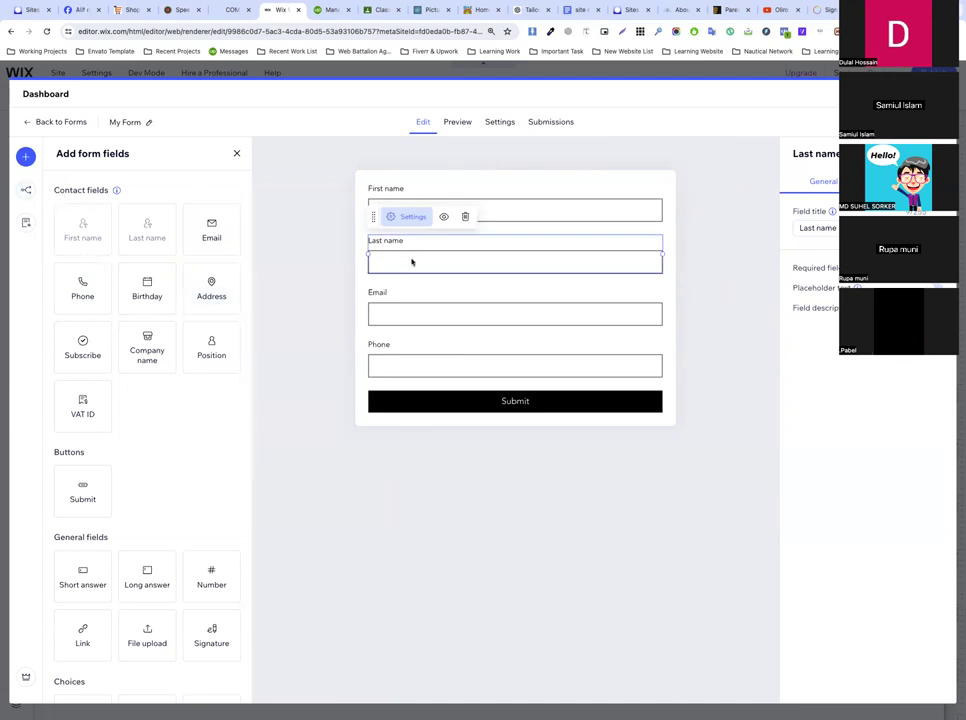
{"action": "left_click", "coordinate": [720, 263]}
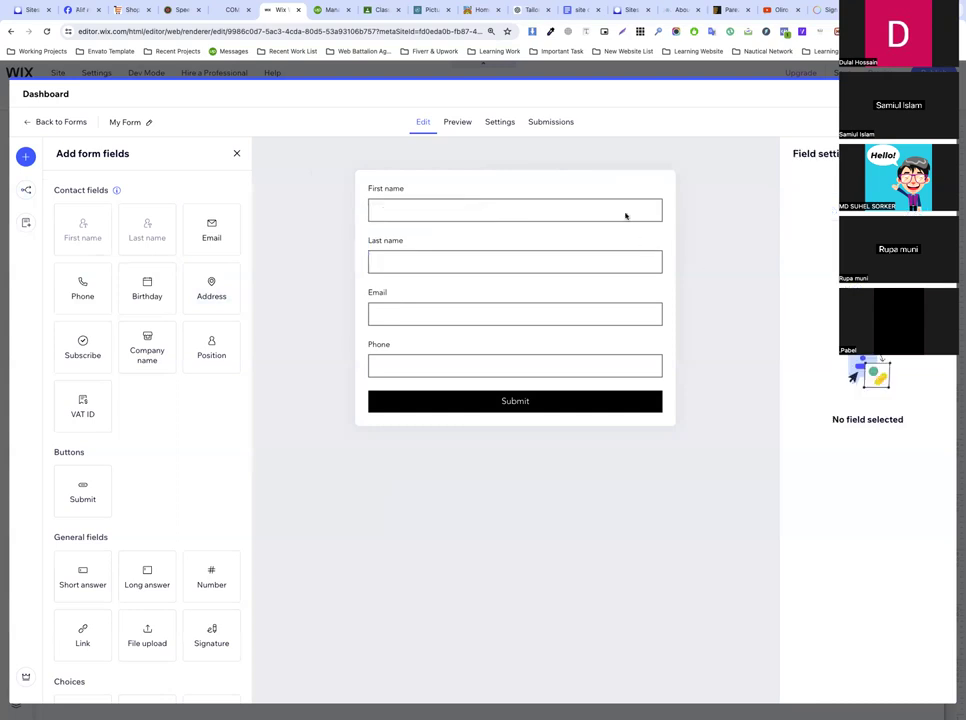
{"action": "left_click", "coordinate": [622, 215]}
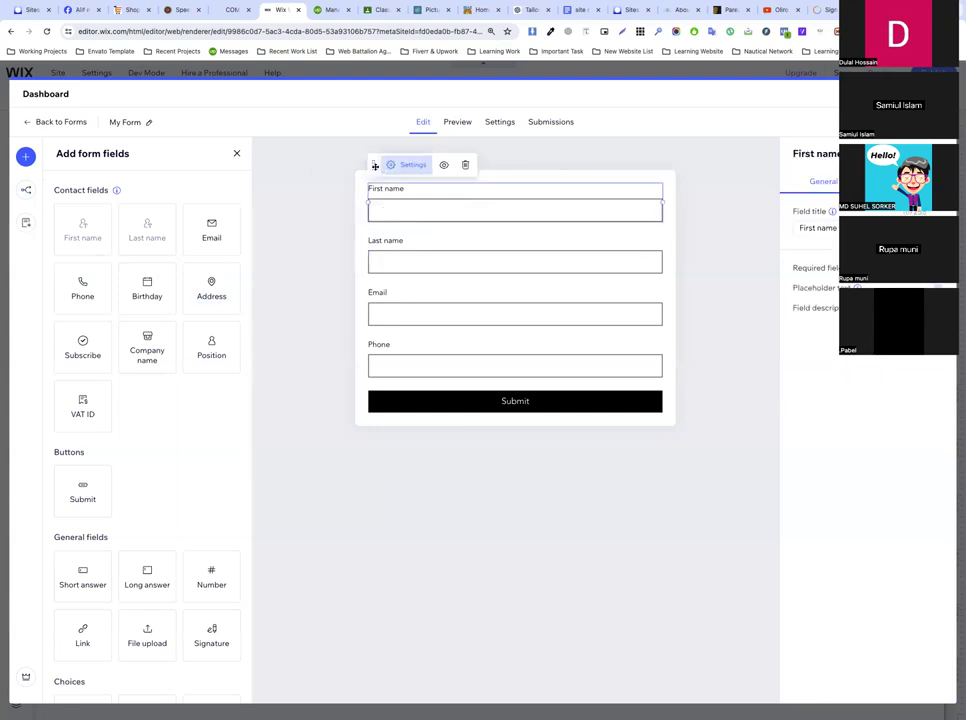
{"action": "mouse_move", "coordinate": [375, 166]}
{"action": "left_mouse_down"}
{"action": "mouse_move", "coordinate": [390, 231]}
{"action": "mouse_move", "coordinate": [483, 196]}
{"action": "mouse_move", "coordinate": [551, 185]}
{"action": "mouse_move", "coordinate": [556, 168]}
{"action": "mouse_move", "coordinate": [545, 218]}
{"action": "mouse_move", "coordinate": [487, 229]}
{"action": "mouse_move", "coordinate": [402, 232]}
{"action": "mouse_move", "coordinate": [371, 200]}
{"action": "mouse_move", "coordinate": [371, 153]}
{"action": "mouse_move", "coordinate": [372, 186]}
{"action": "left_mouse_up"}
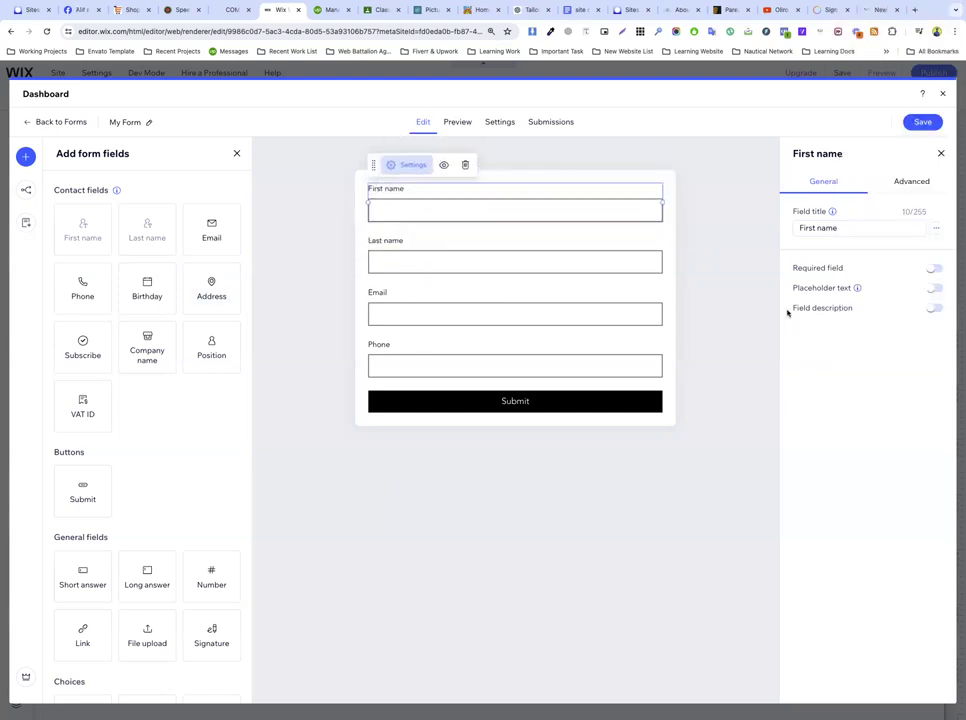
{"action": "left_click", "coordinate": [744, 303]}
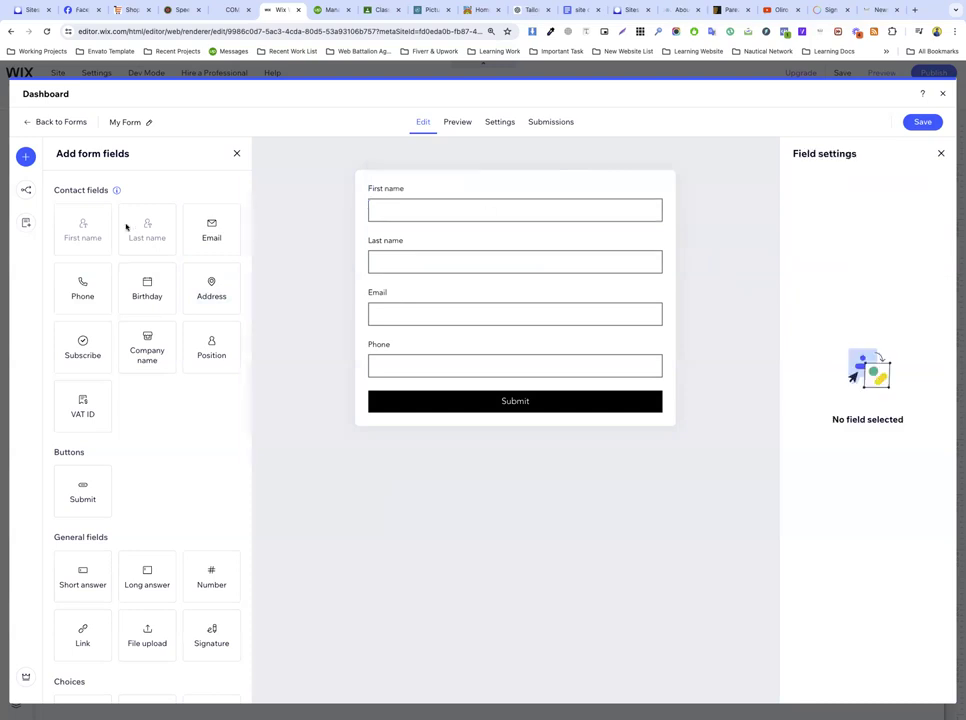
{"action": "left_click", "coordinate": [26, 190]}
{"action": "left_click", "coordinate": [26, 222]}
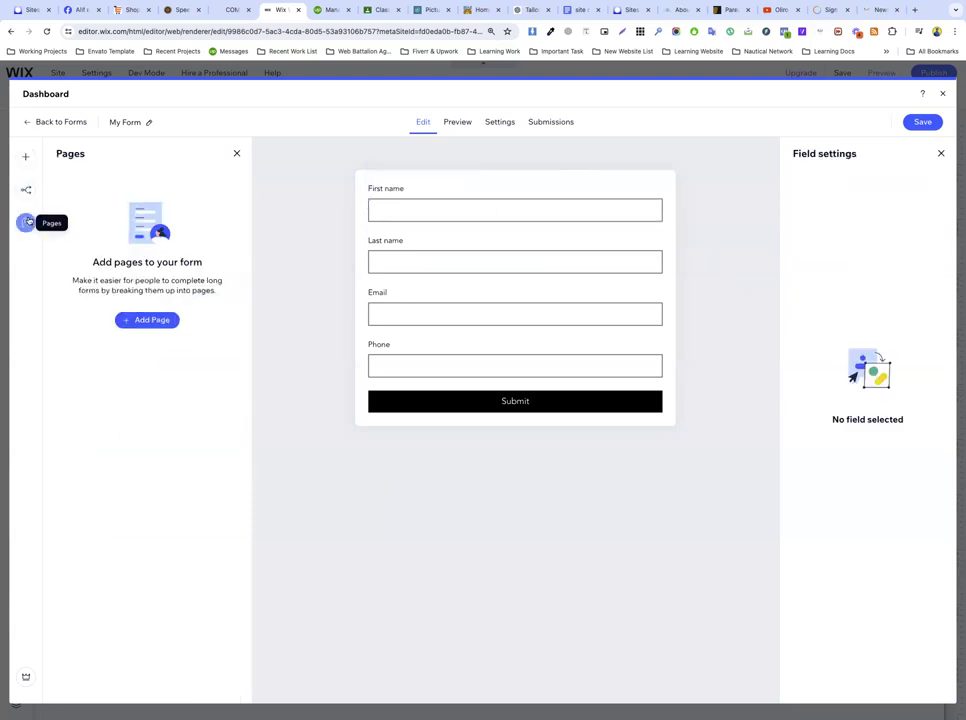
{"action": "left_click", "coordinate": [26, 190]}
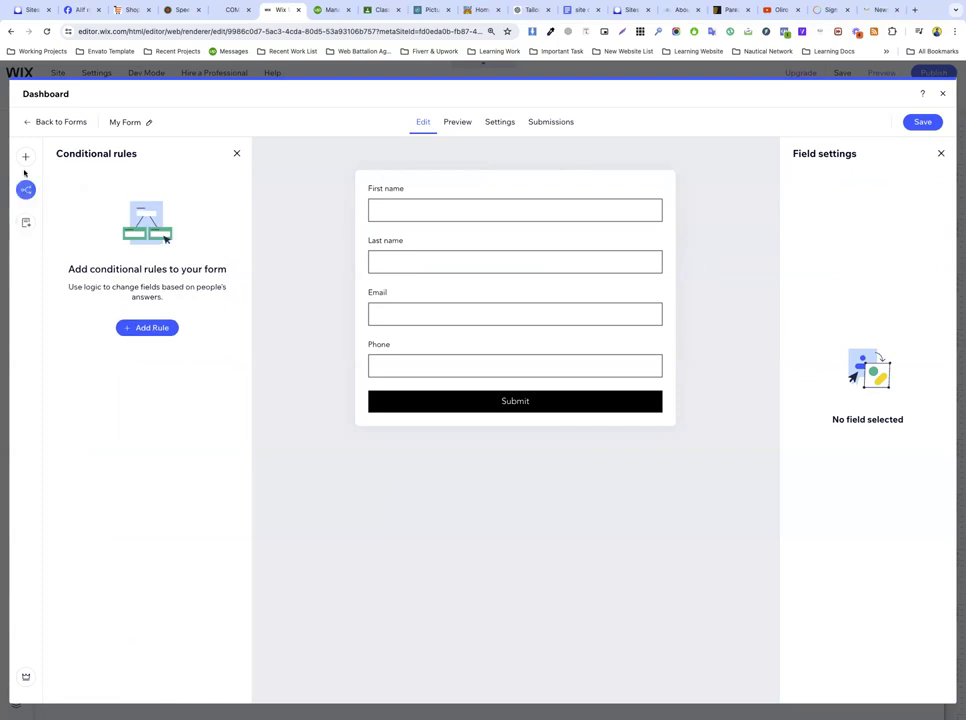
{"action": "left_click", "coordinate": [26, 157]}
{"action": "left_click", "coordinate": [470, 122]}
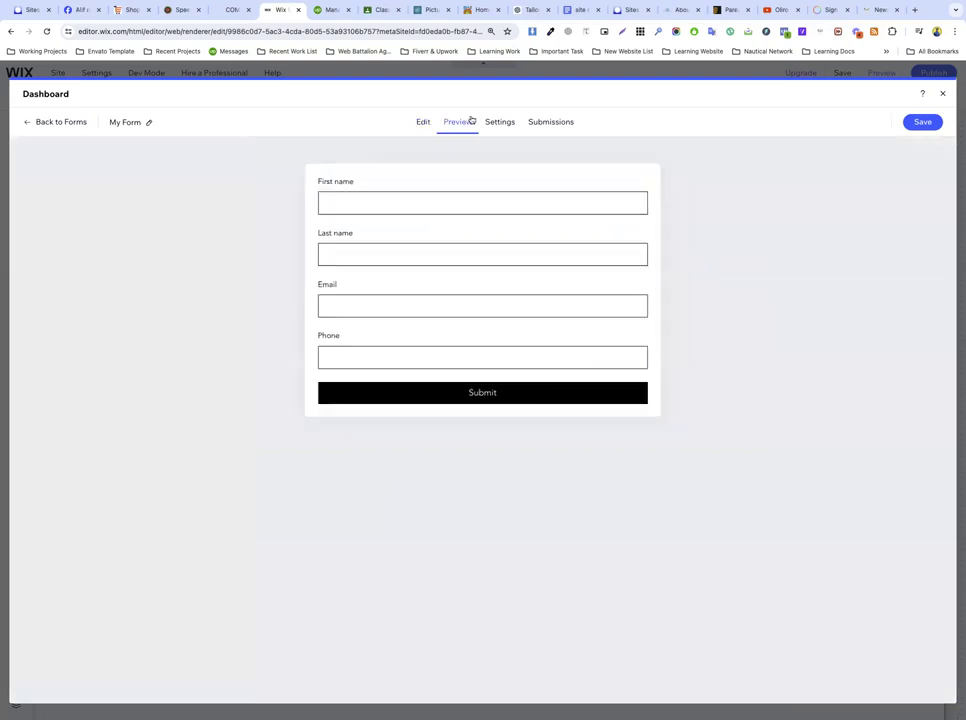
{"action": "left_click", "coordinate": [500, 123]}
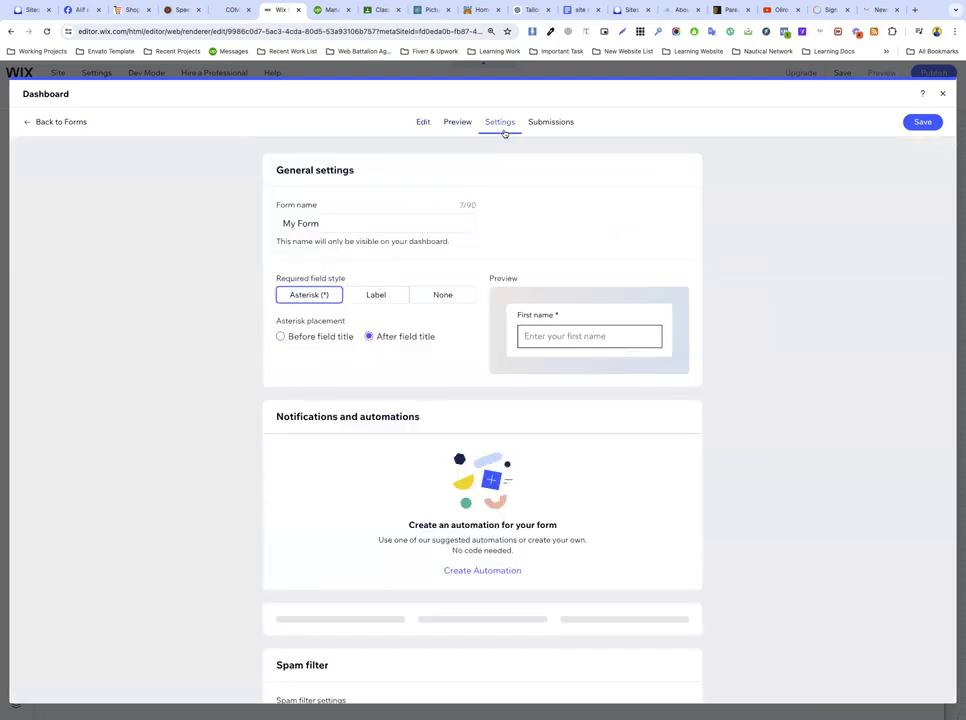
{"action": "scroll", "coordinate": [492, 308], "scroll_direction": "down", "scroll_amount": 3}
{"action": "scroll", "coordinate": [490, 300], "scroll_direction": "up", "scroll_amount": 3}
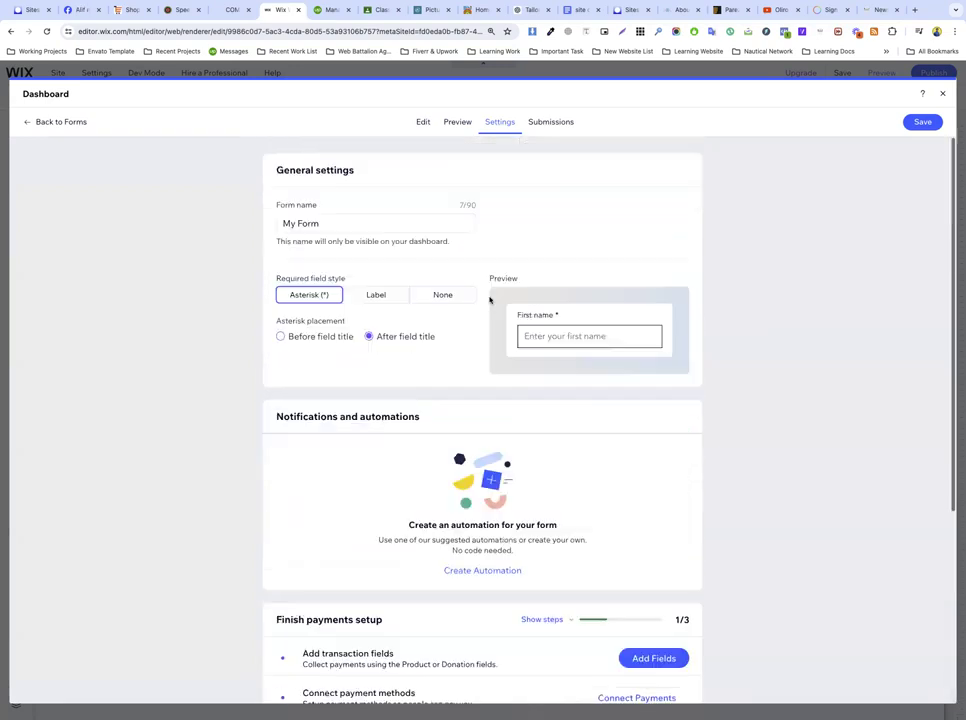
{"action": "left_click", "coordinate": [553, 122]}
{"action": "left_click", "coordinate": [423, 122]}
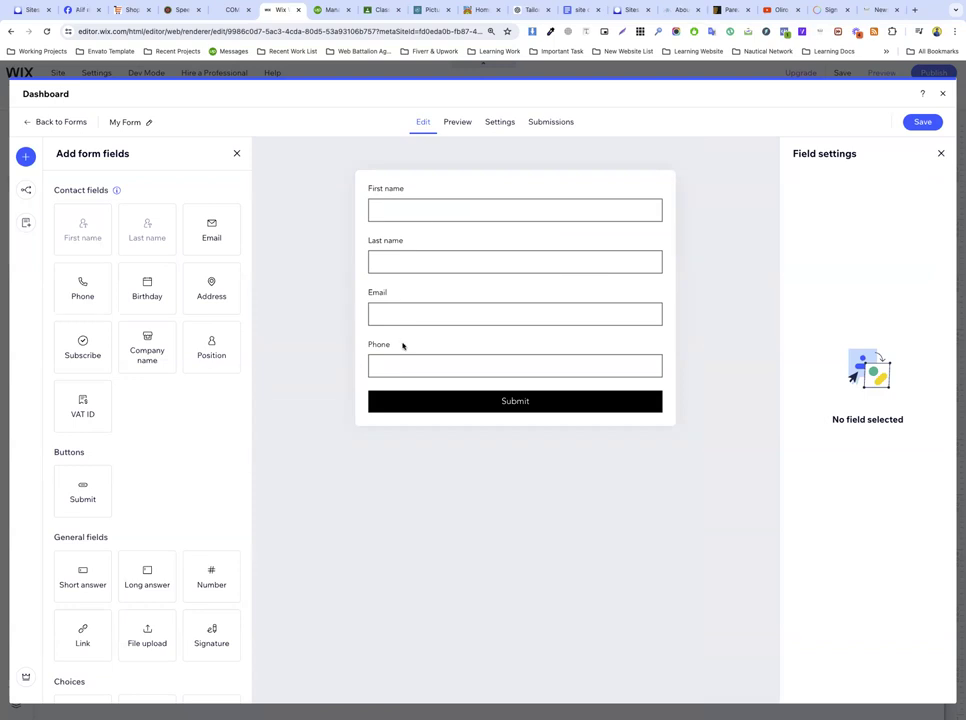
Step: Remove an accidentally added second submit button, keeping the form's original Submit
{"action": "scroll", "coordinate": [123, 457], "scroll_direction": "down", "scroll_amount": 3}
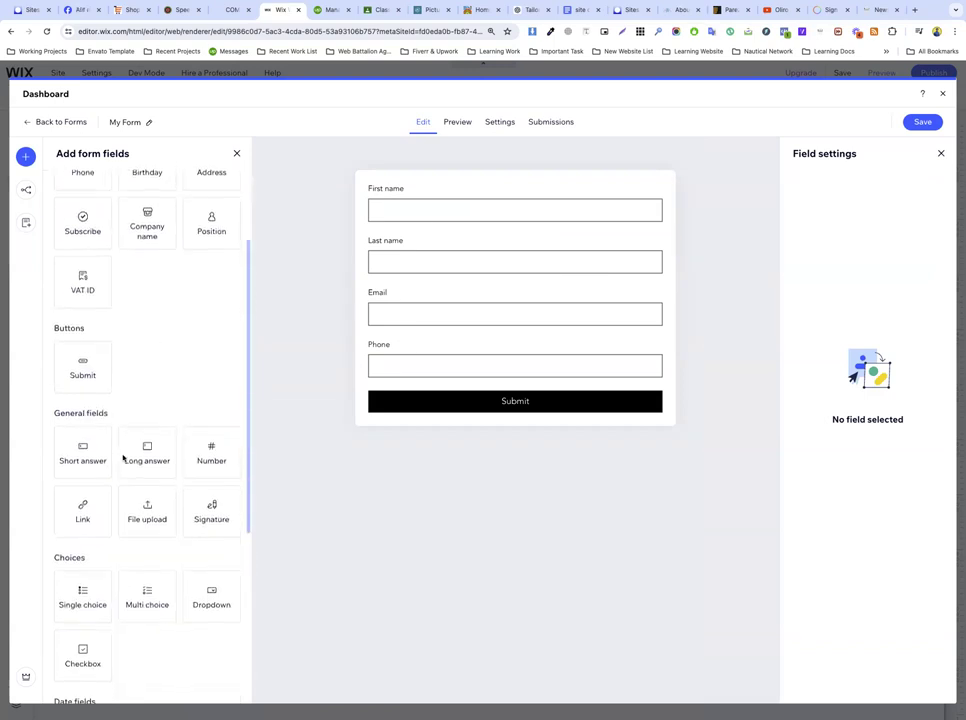
{"action": "left_click_drag", "start_coordinate": [86, 374], "coordinate": [507, 448]}
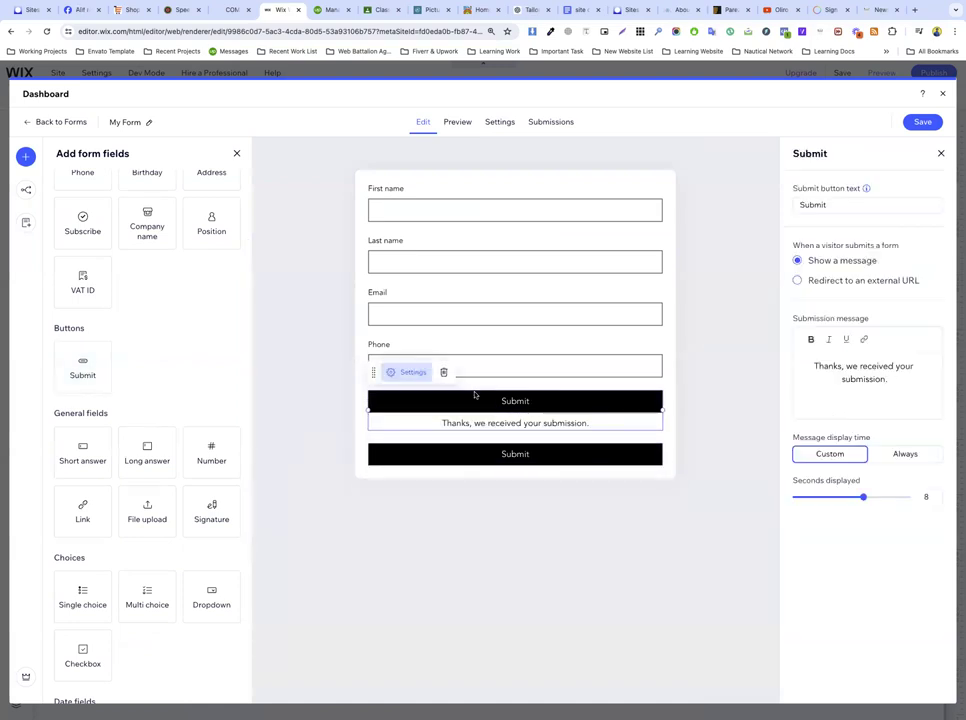
{"action": "left_click", "coordinate": [444, 371]}
{"action": "left_click", "coordinate": [530, 403]}
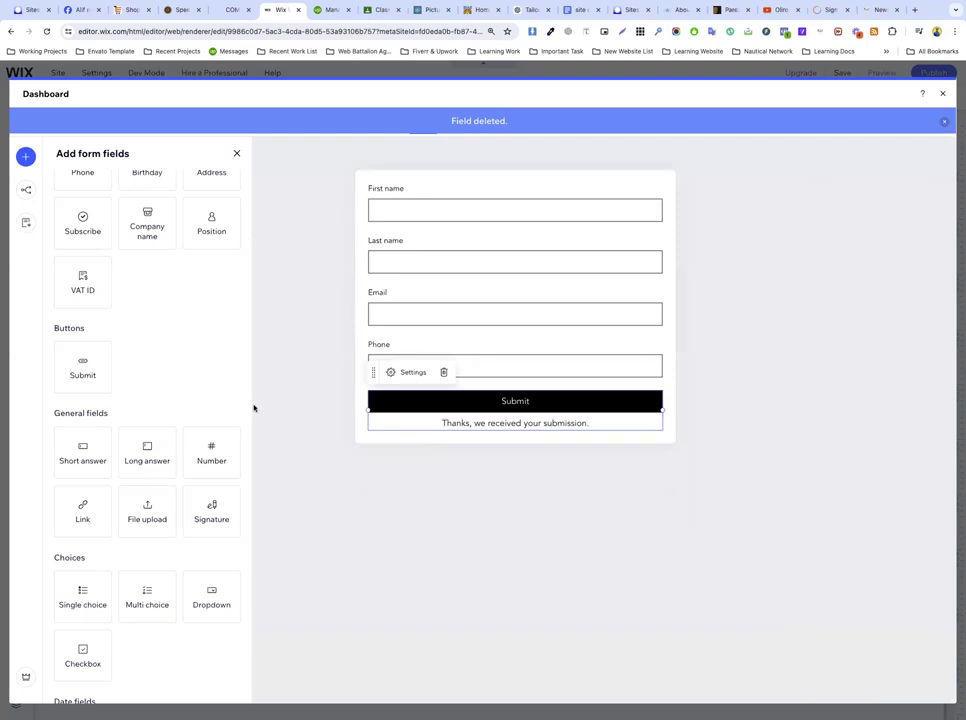
{"action": "scroll", "coordinate": [100, 430], "scroll_direction": "down", "scroll_amount": 1}
{"action": "scroll", "coordinate": [90, 400], "scroll_direction": "down", "scroll_amount": 1}
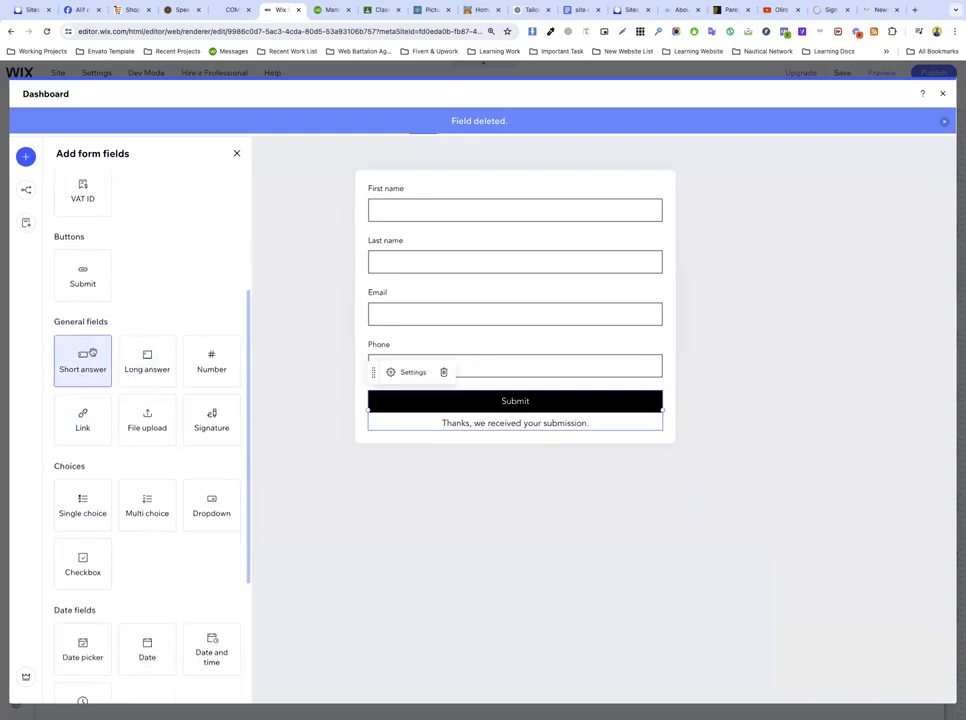
{"action": "scroll", "coordinate": [85, 350], "scroll_direction": "up", "scroll_amount": 4}
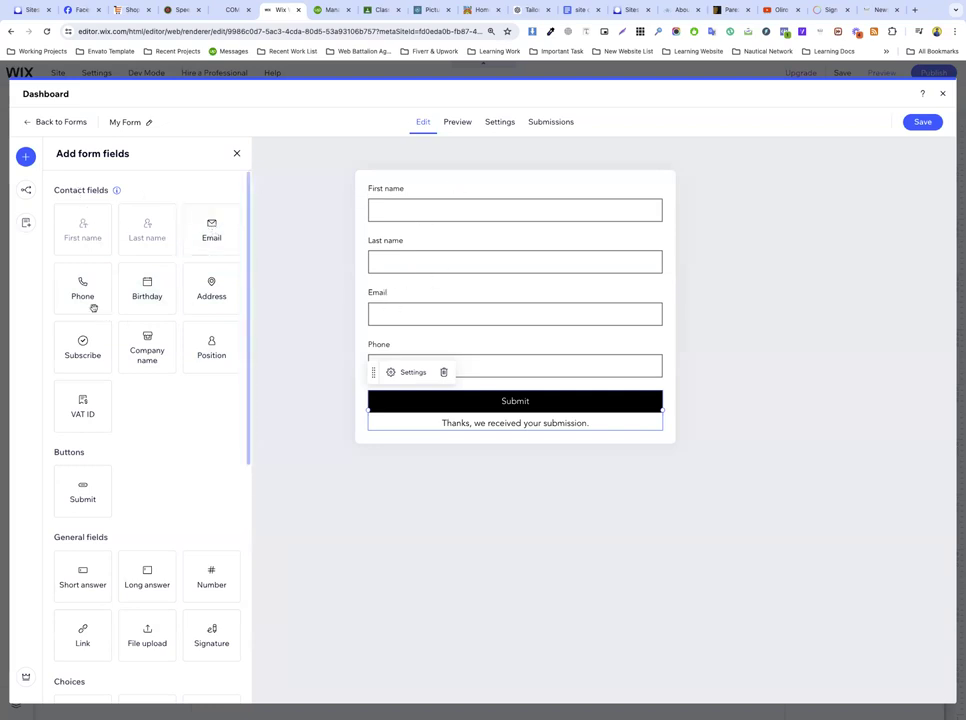
Step: Add a Birthday field below Phone and a newsletter Subscribe checkbox below Birthday
{"action": "left_click_drag", "start_coordinate": [149, 297], "coordinate": [472, 404]}
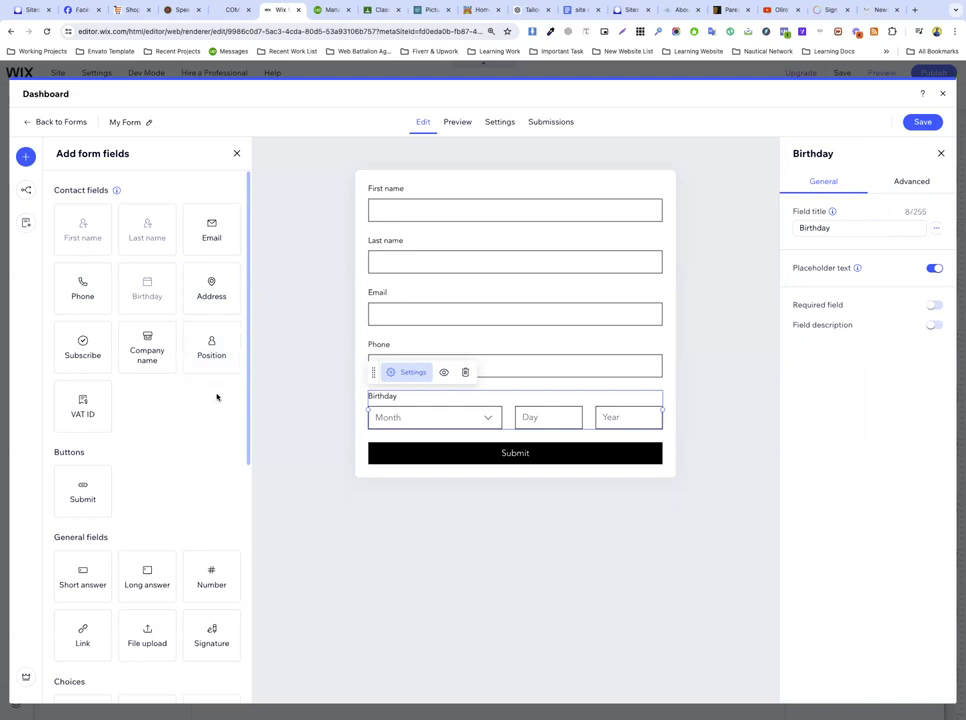
{"action": "left_click_drag", "start_coordinate": [78, 356], "coordinate": [446, 446]}
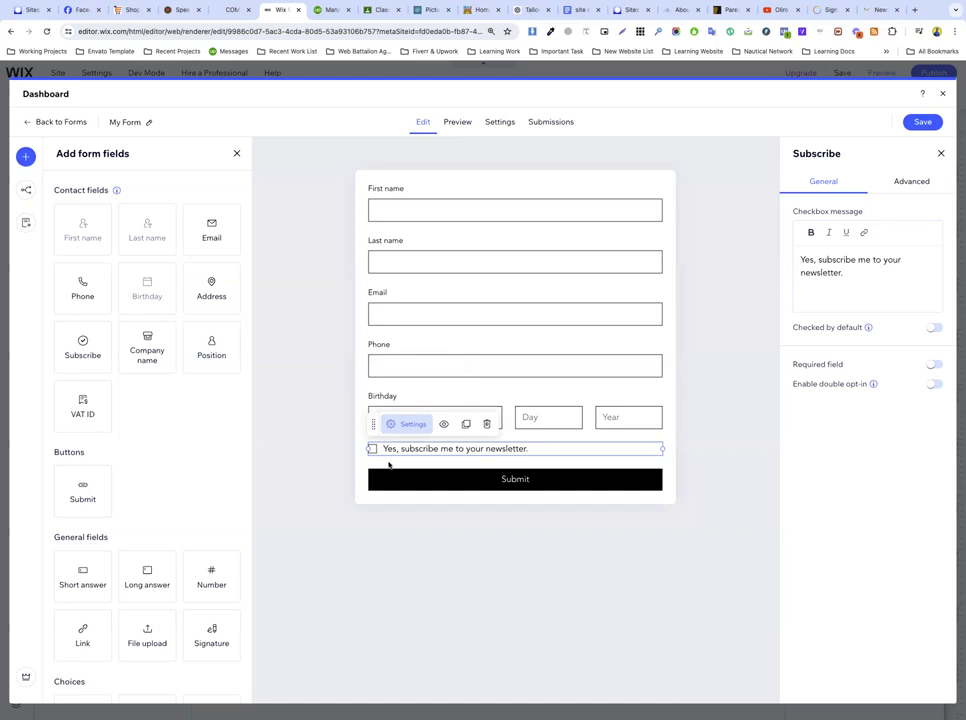
{"action": "left_click", "coordinate": [386, 386]}
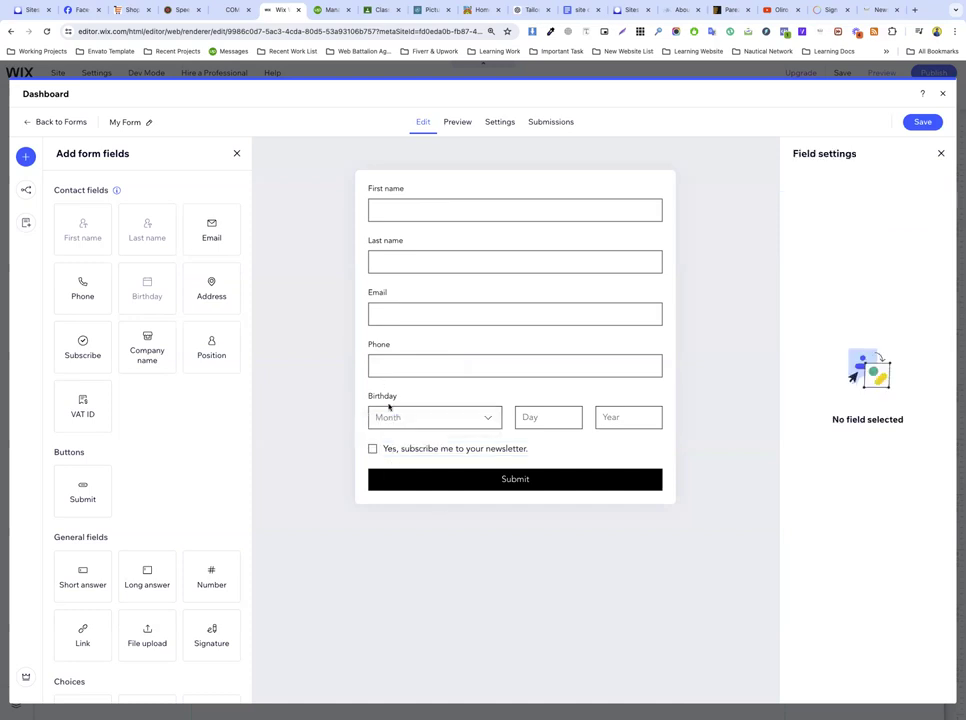
{"action": "left_click", "coordinate": [391, 213]}
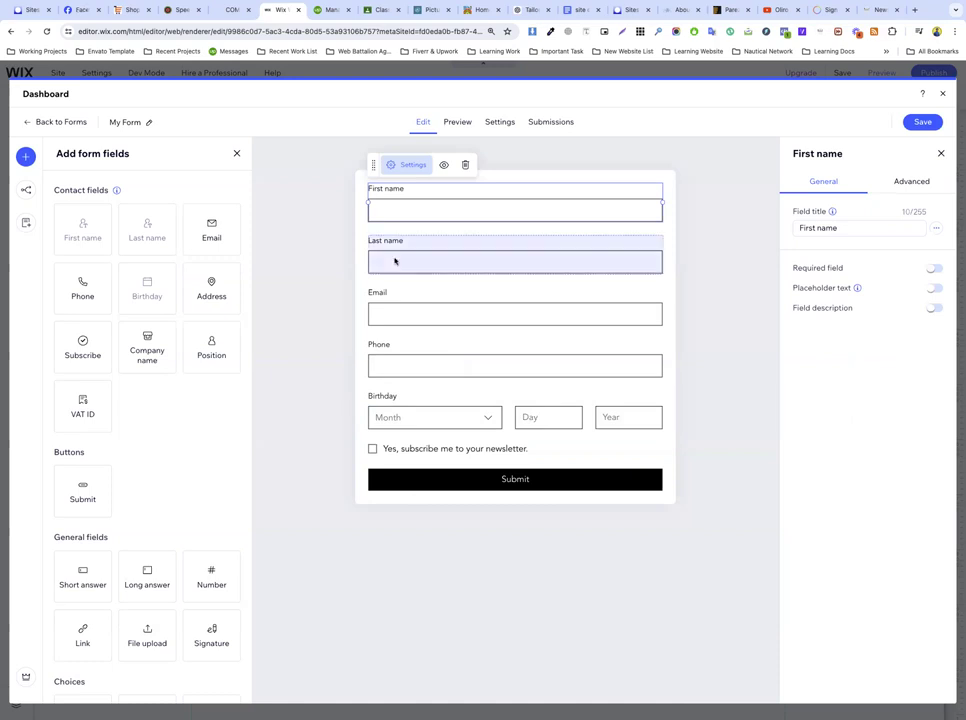
{"action": "left_click", "coordinate": [401, 316]}
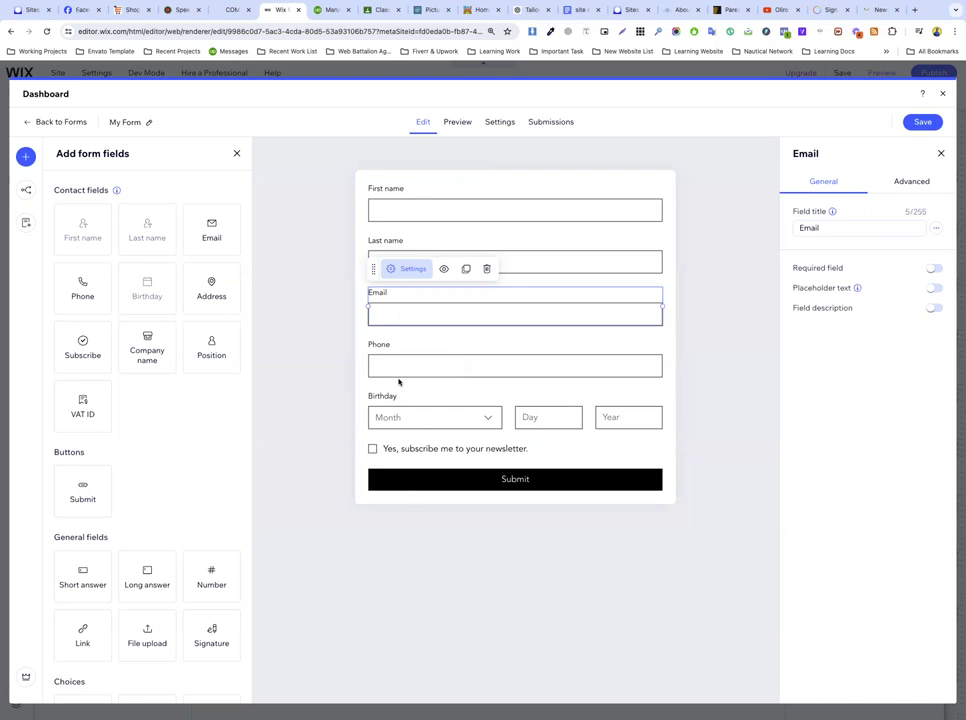
{"action": "left_click", "coordinate": [388, 11]}
{"action": "scroll", "coordinate": [433, 303], "scroll_direction": "up", "scroll_amount": 20}
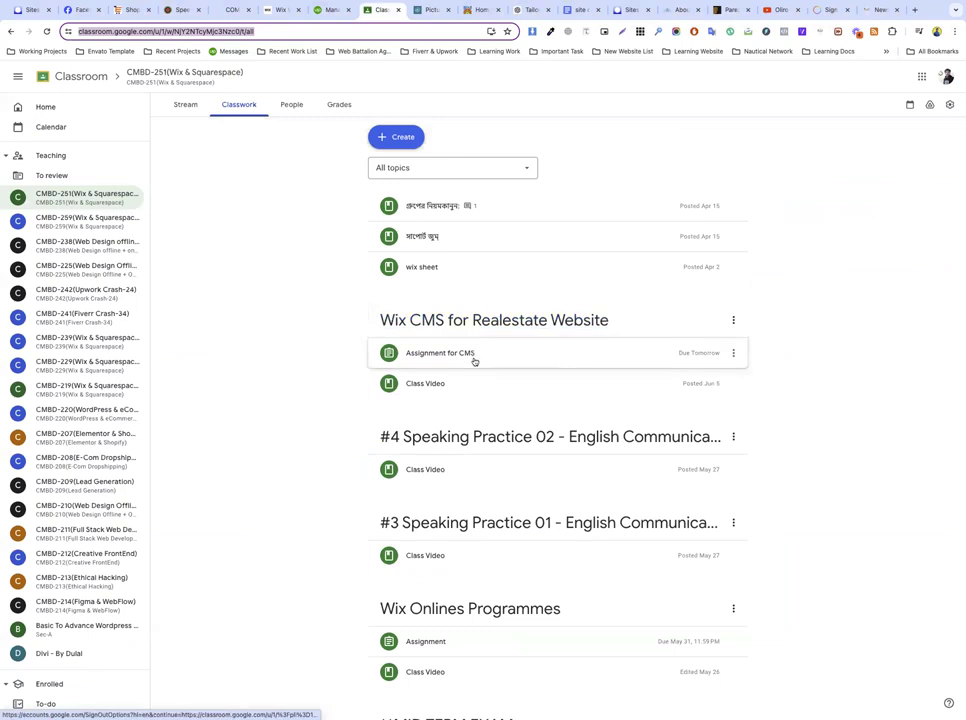
{"action": "scroll", "coordinate": [478, 377], "scroll_direction": "down", "scroll_amount": 5}
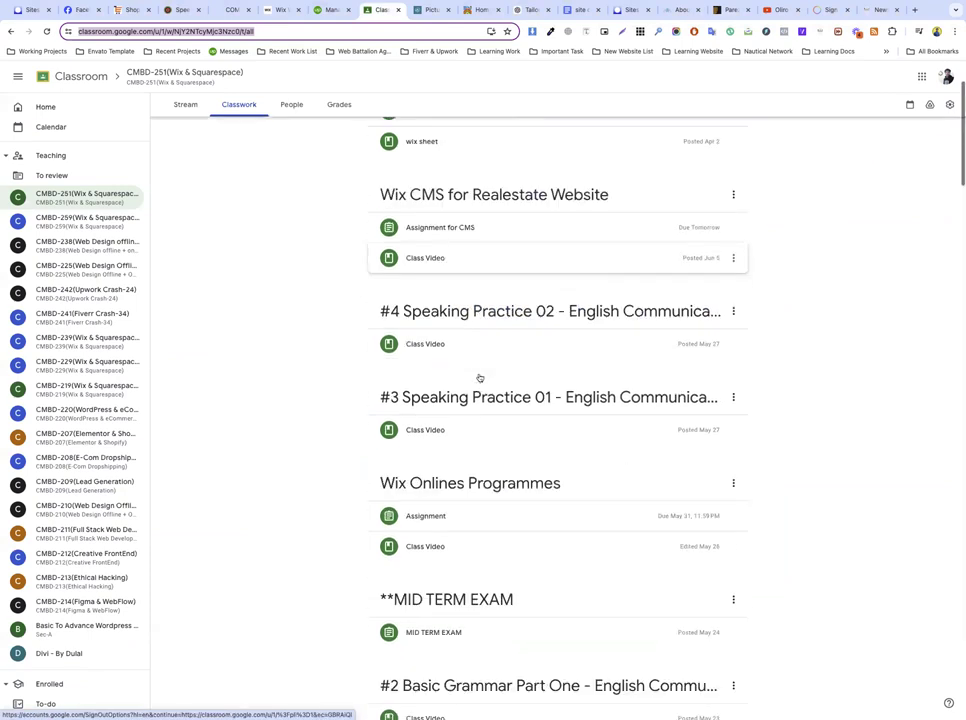
{"action": "scroll", "coordinate": [478, 377], "scroll_direction": "down", "scroll_amount": 2}
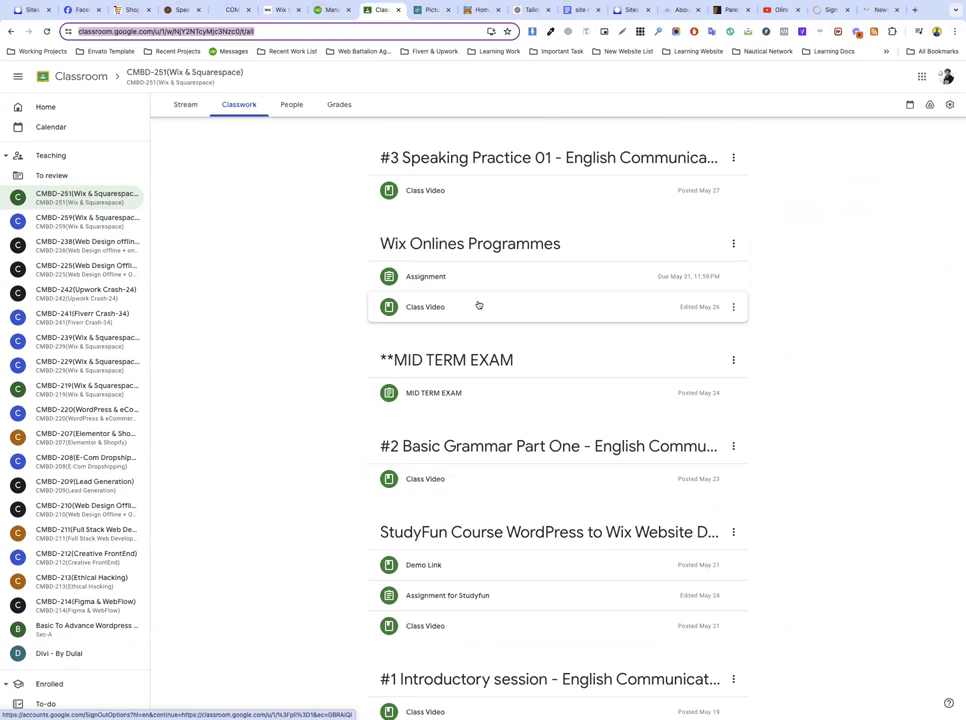
{"action": "scroll", "coordinate": [478, 305], "scroll_direction": "down", "scroll_amount": 6}
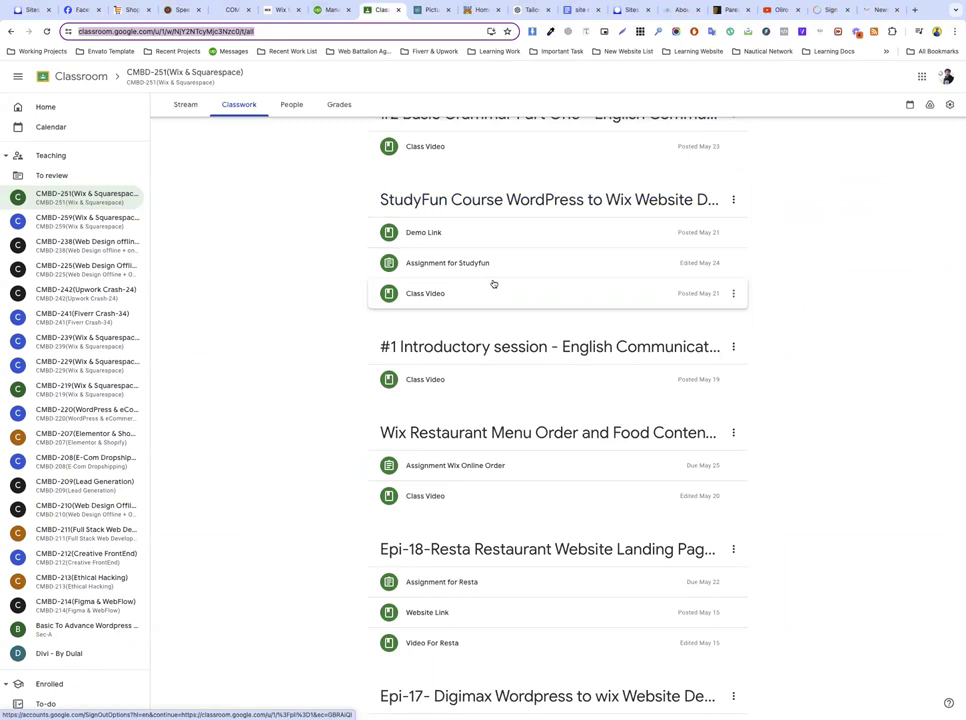
{"action": "scroll", "coordinate": [493, 284], "scroll_direction": "down", "scroll_amount": 4}
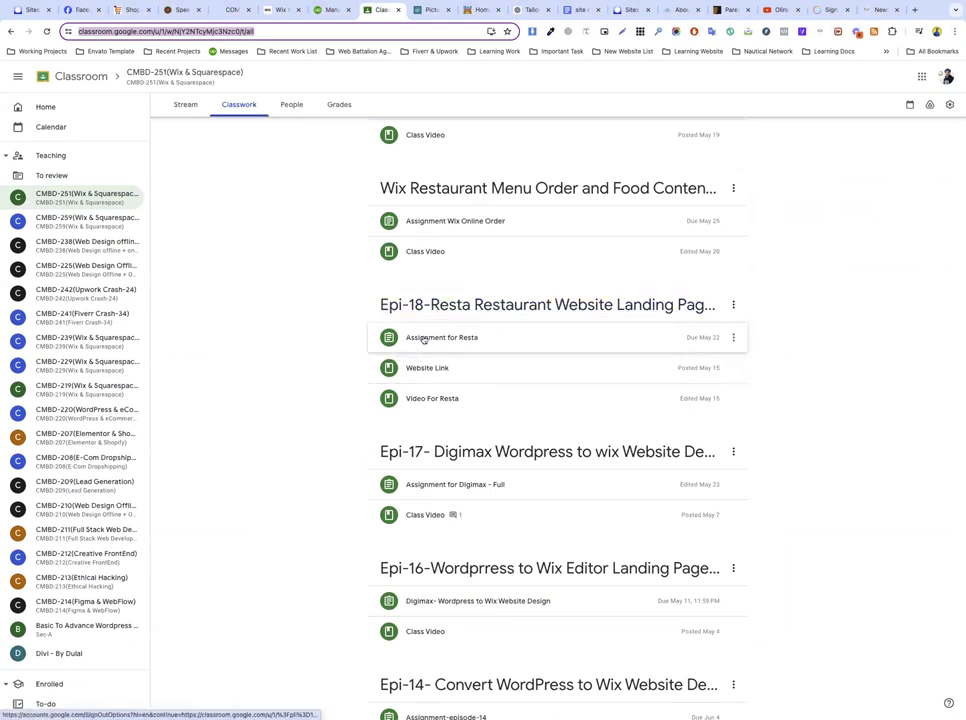
{"action": "scroll", "coordinate": [434, 348], "scroll_direction": "down", "scroll_amount": 3}
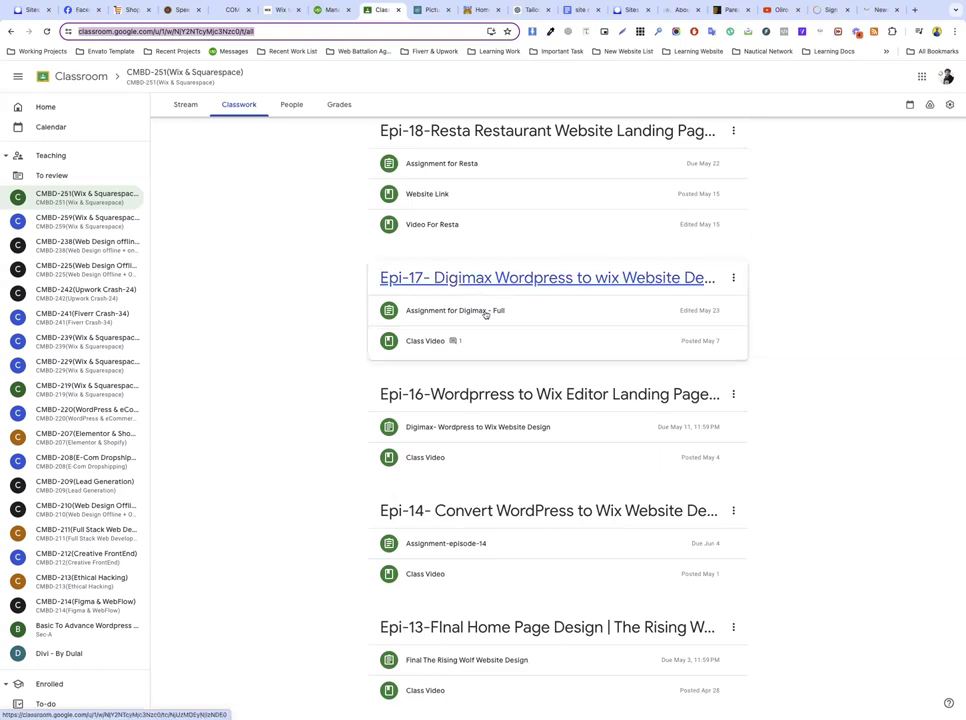
{"action": "scroll", "coordinate": [470, 343], "scroll_direction": "down", "scroll_amount": 2}
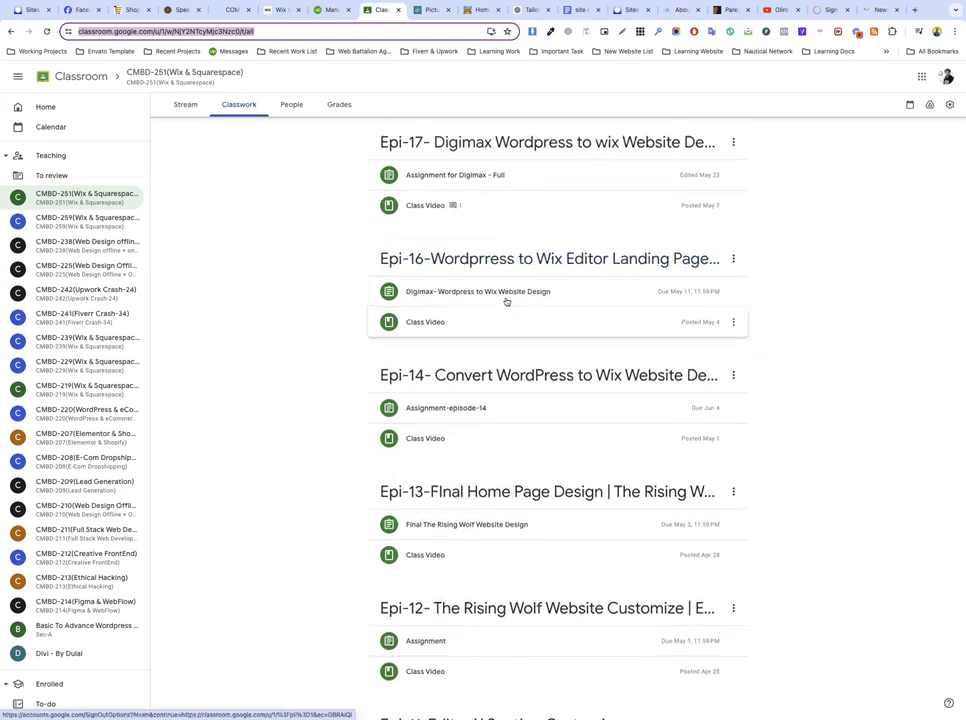
{"action": "scroll", "coordinate": [497, 321], "scroll_direction": "down", "scroll_amount": 1}
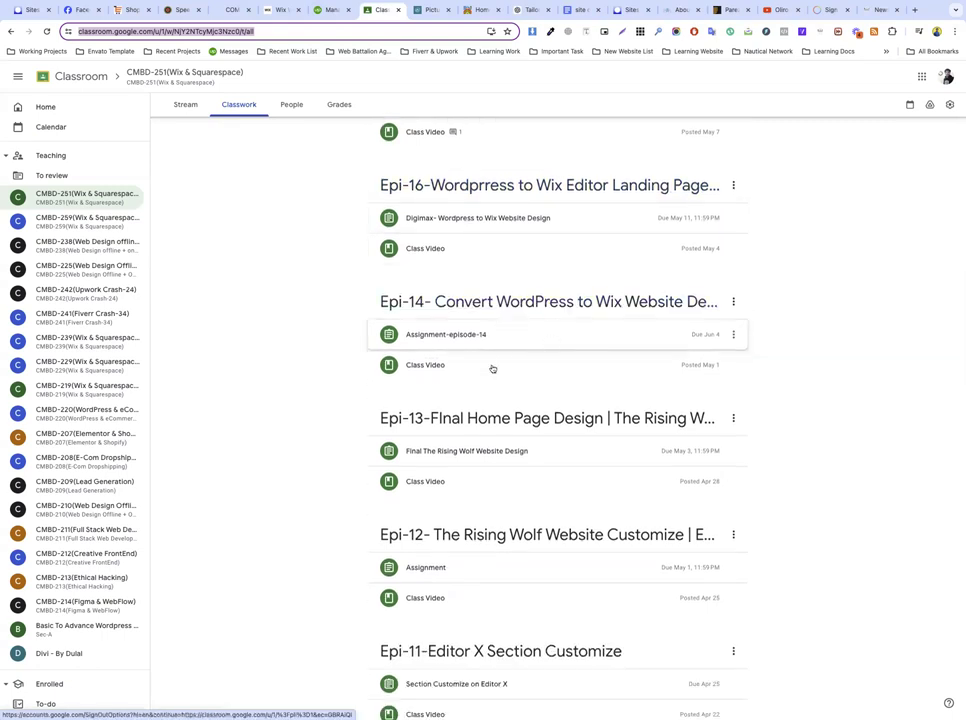
{"action": "scroll", "coordinate": [492, 370], "scroll_direction": "down", "scroll_amount": 2}
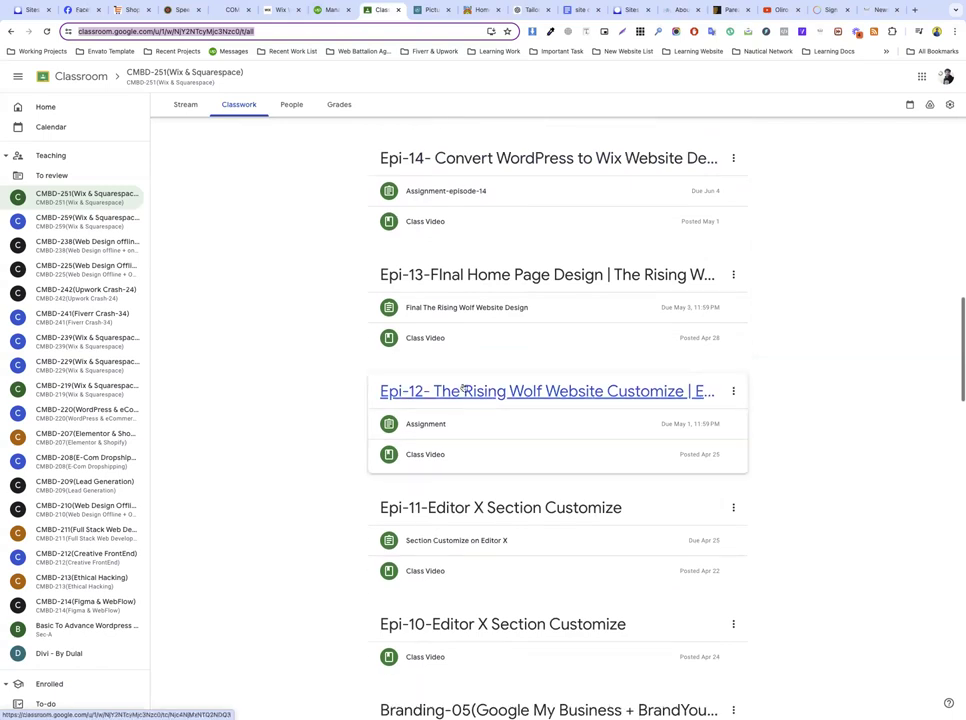
{"action": "scroll", "coordinate": [472, 424], "scroll_direction": "down", "scroll_amount": 1}
{"action": "scroll", "coordinate": [472, 424], "scroll_direction": "down", "scroll_amount": 2}
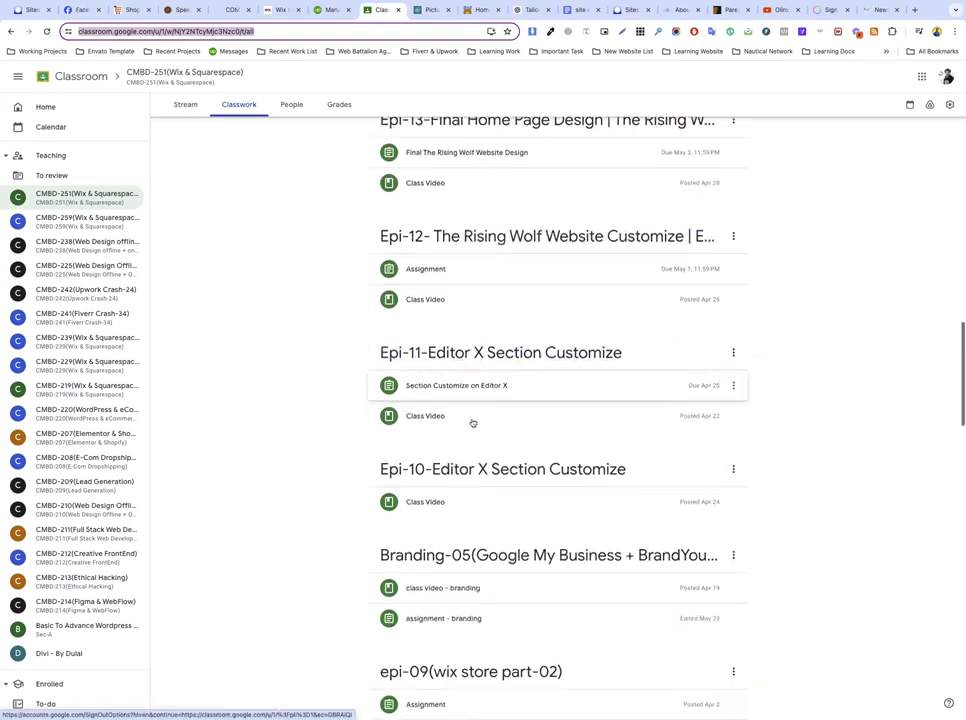
{"action": "scroll", "coordinate": [473, 424], "scroll_direction": "up", "scroll_amount": 6}
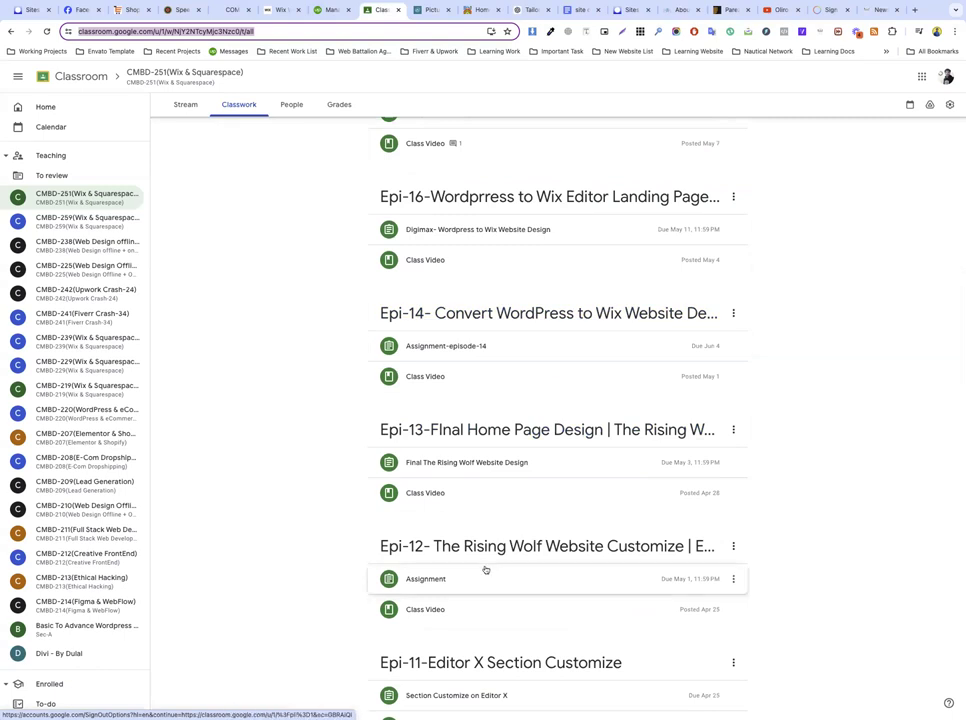
{"action": "scroll", "coordinate": [484, 563], "scroll_direction": "up", "scroll_amount": 15}
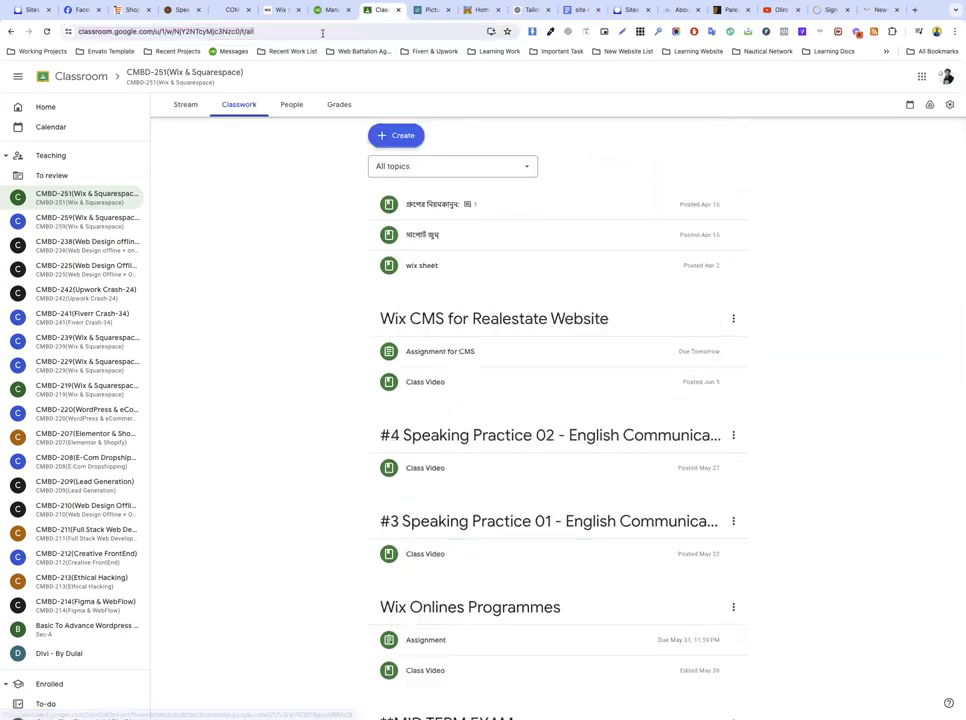
{"action": "left_click", "coordinate": [281, 10]}
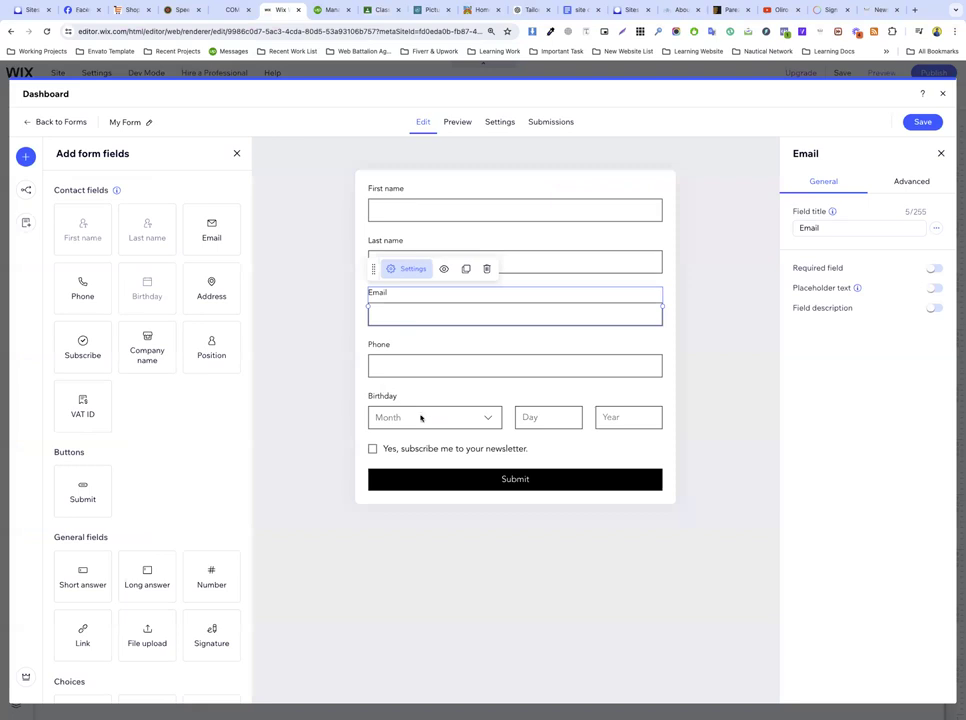
Step: Save My Form's changes and close the form dashboard back to the Forms page
{"action": "left_click", "coordinate": [327, 401]}
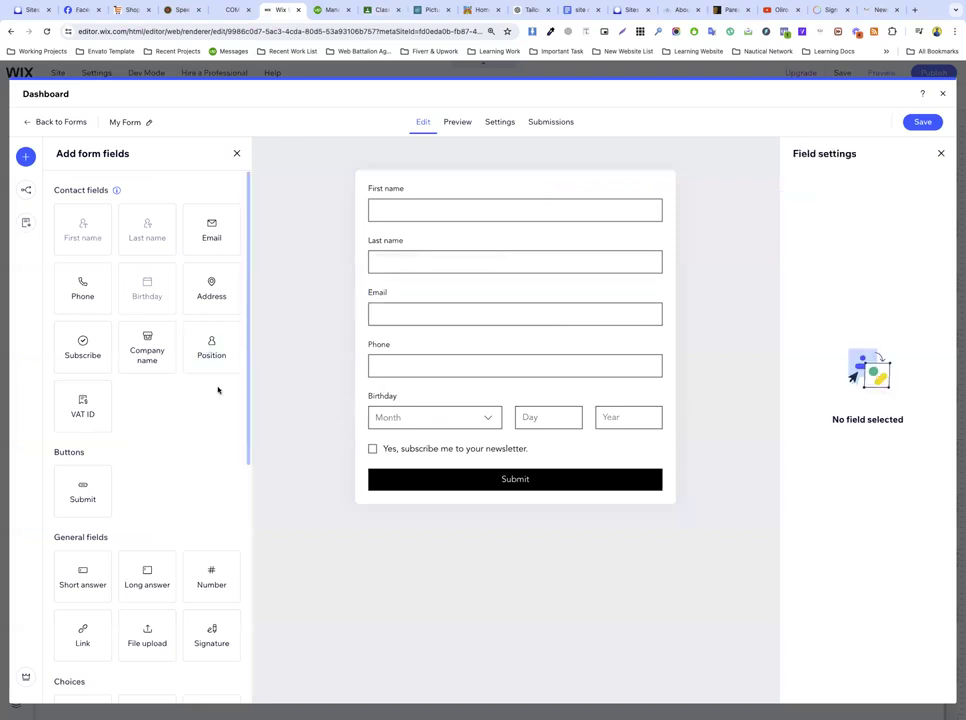
{"action": "left_click", "coordinate": [922, 123]}
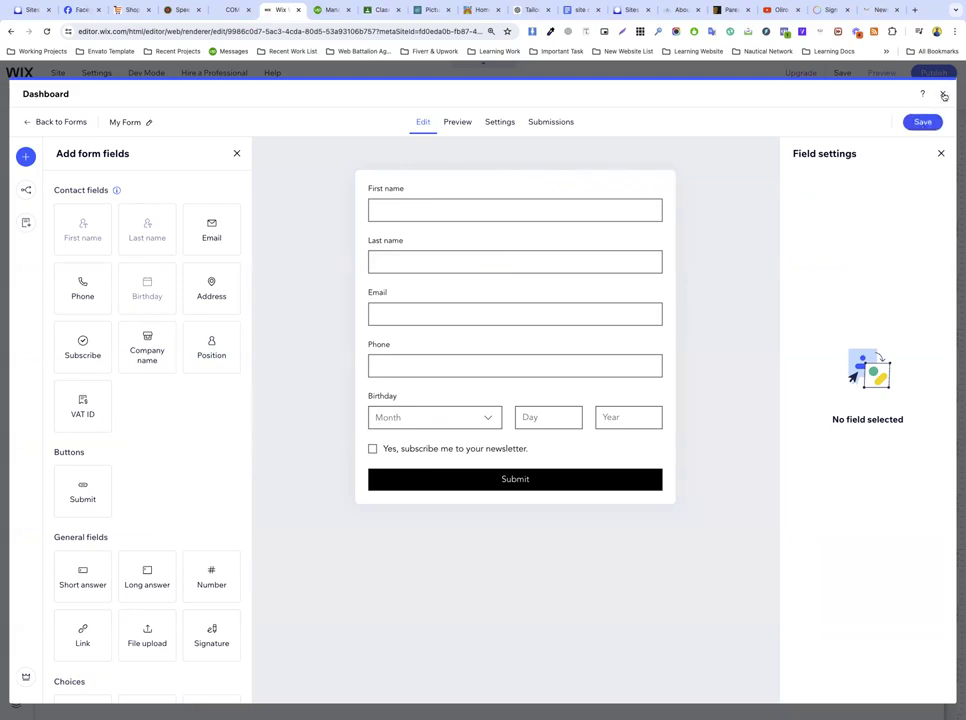
{"action": "left_click", "coordinate": [943, 96]}
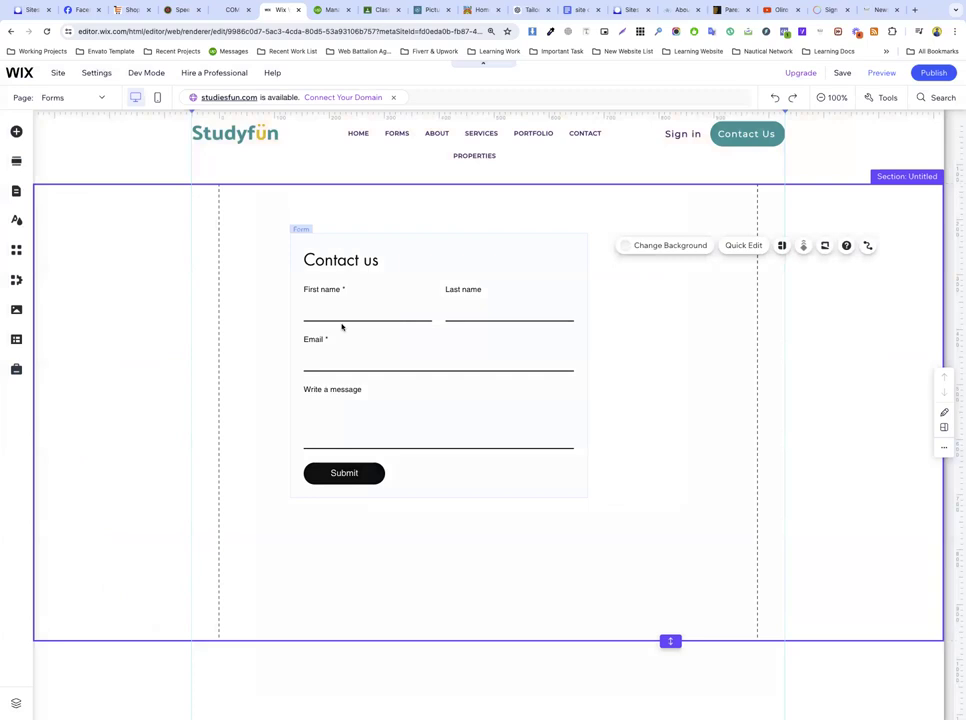
Step: Open the form's settings and switch the displayed form to My Form
{"action": "left_click", "coordinate": [341, 327]}
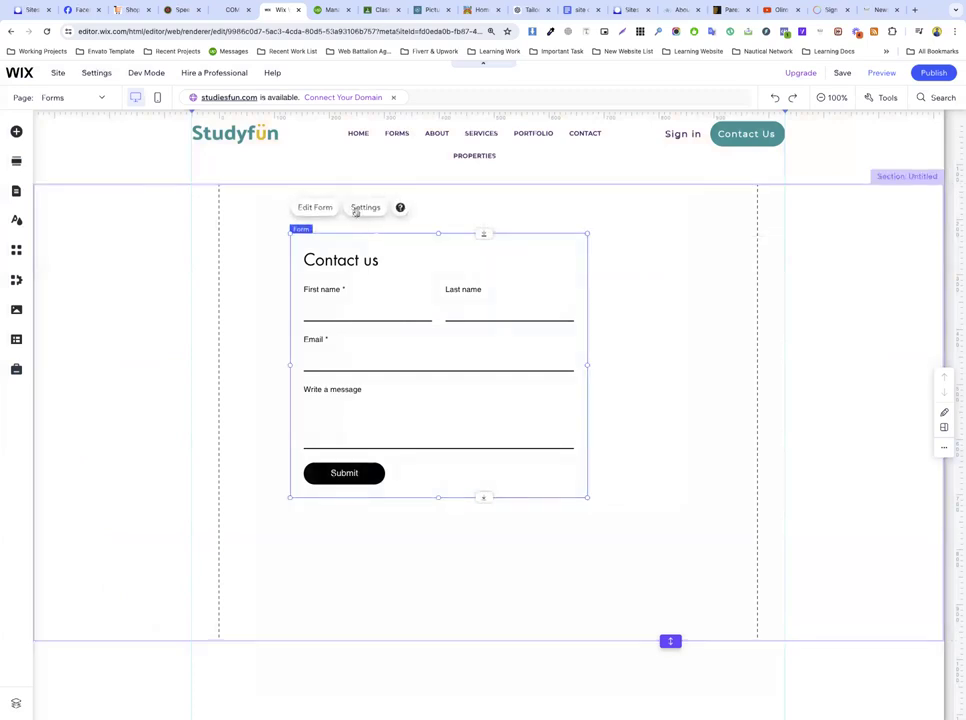
{"action": "left_click", "coordinate": [236, 287]}
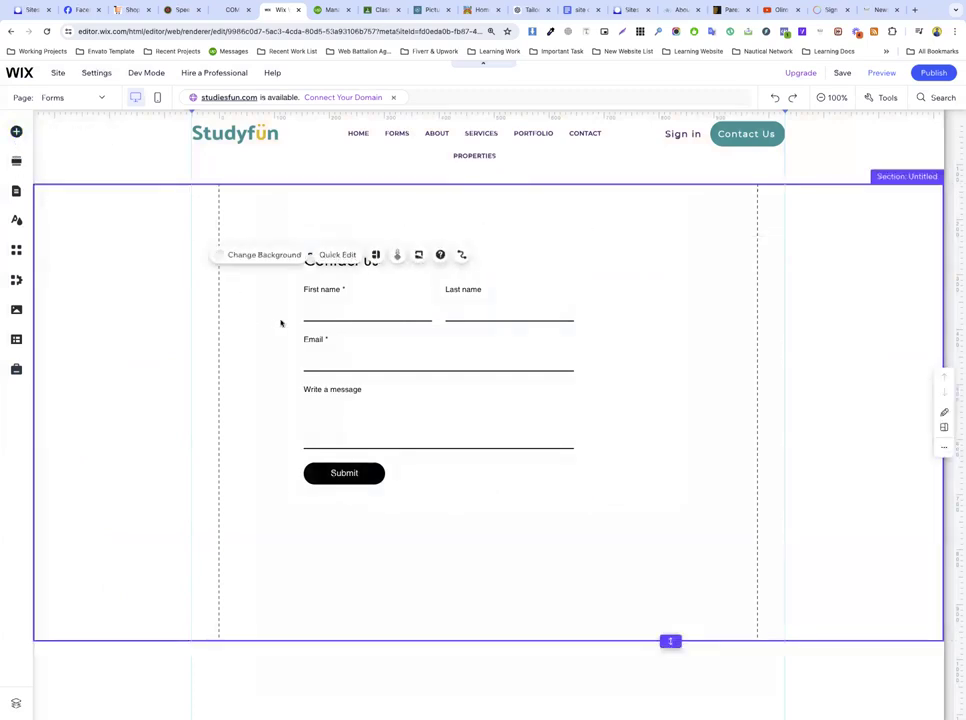
{"action": "left_click", "coordinate": [390, 350]}
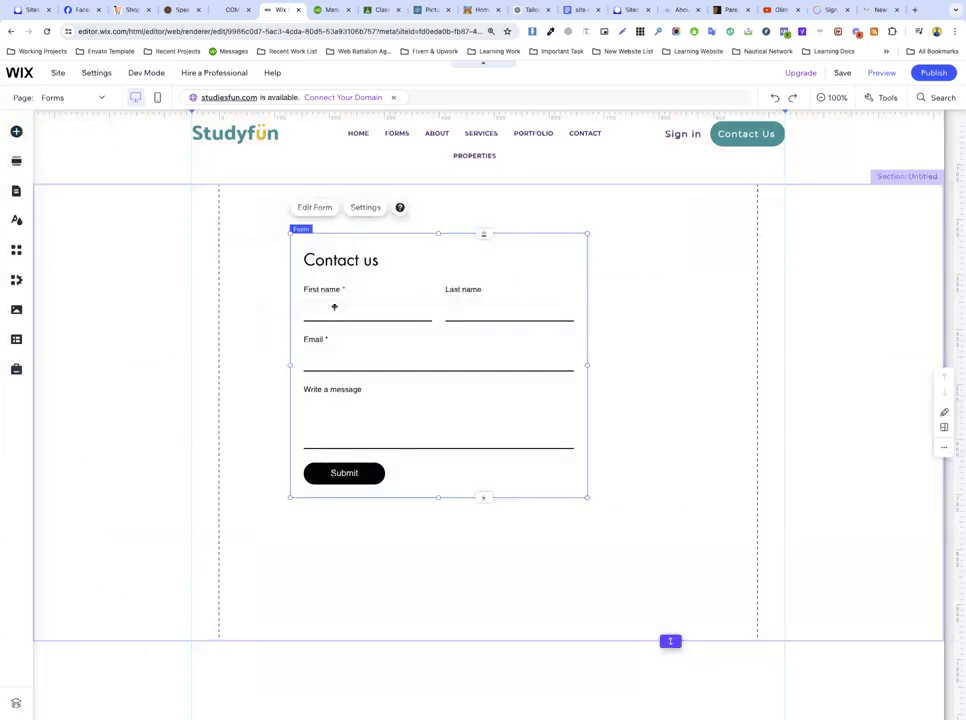
{"action": "left_click", "coordinate": [363, 208]}
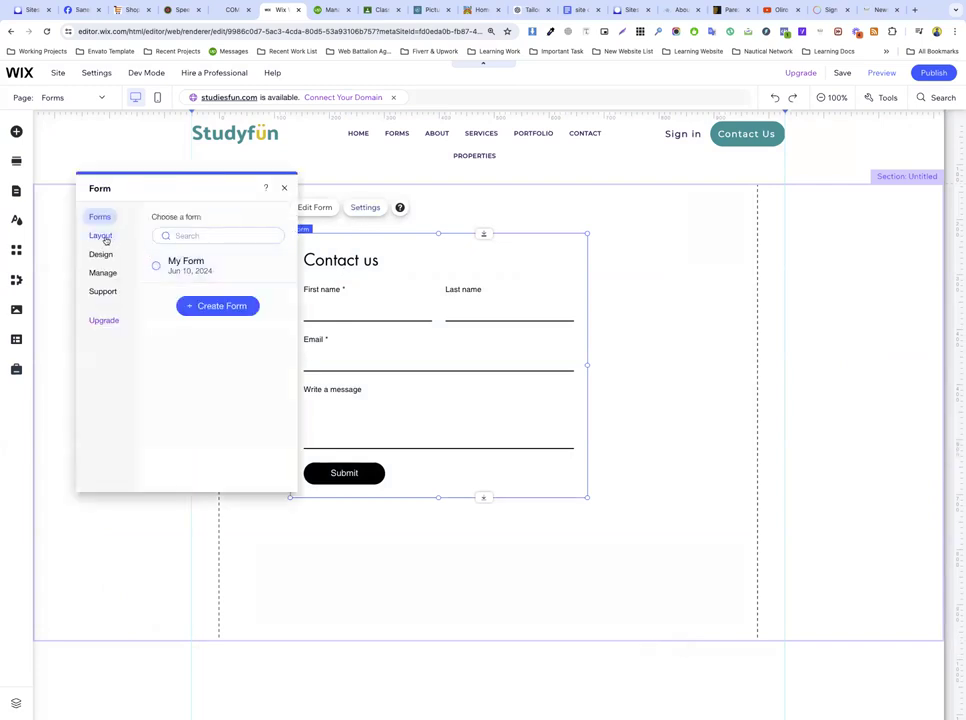
{"action": "left_click", "coordinate": [105, 238]}
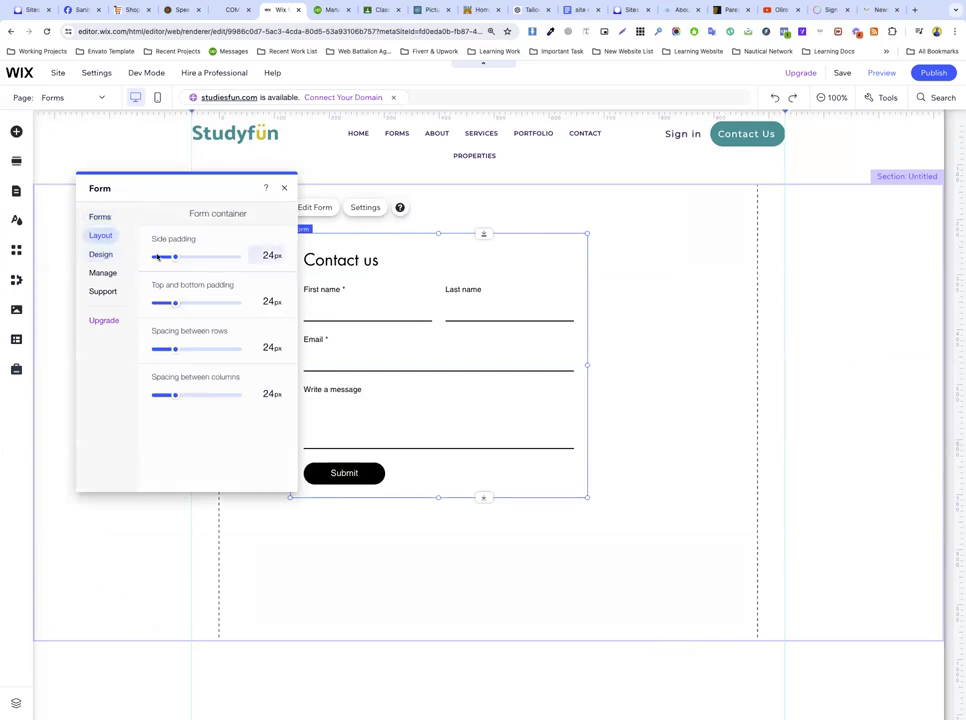
{"action": "left_click", "coordinate": [104, 217]}
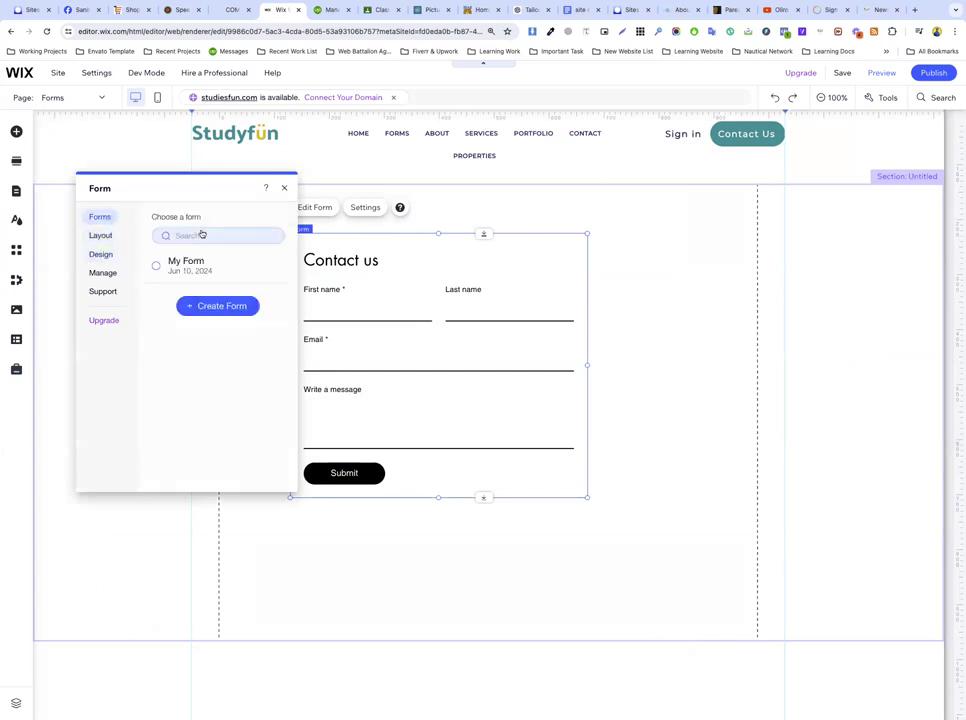
{"action": "left_click", "coordinate": [190, 268]}
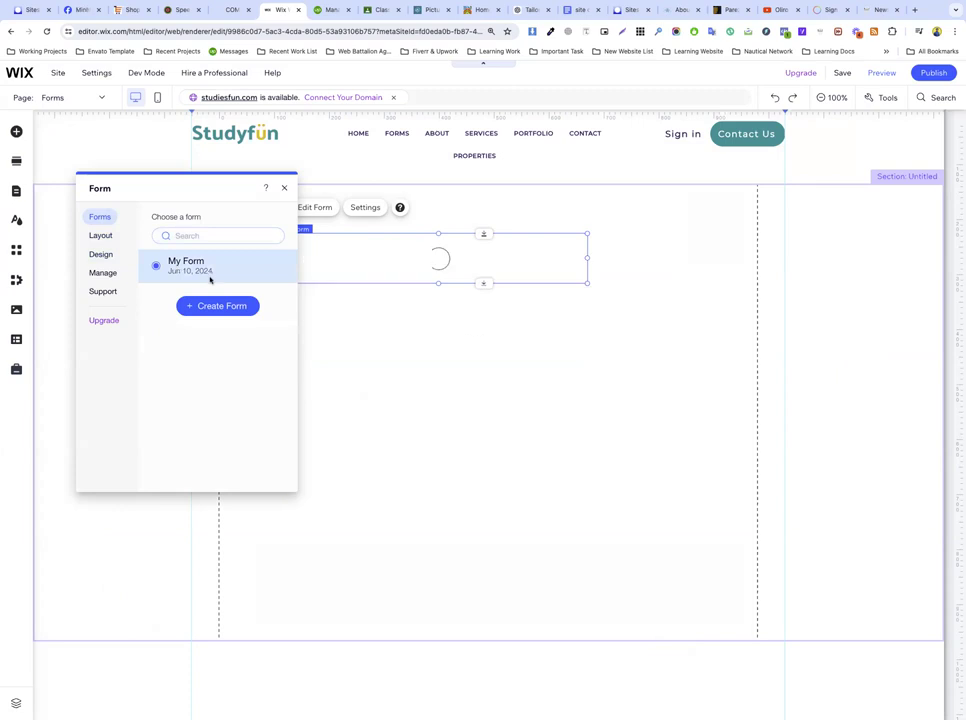
{"action": "left_click_drag", "start_coordinate": [183, 194], "coordinate": [766, 277]}
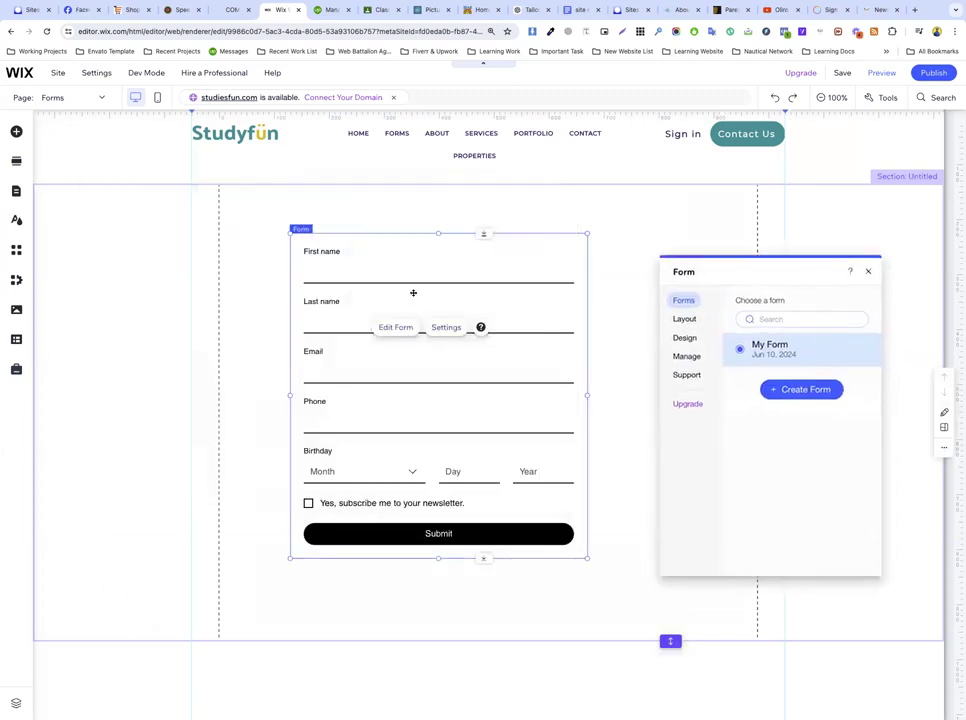
Step: Set the form background fill to the orange theme colour in Form Design
{"action": "left_click", "coordinate": [686, 340]}
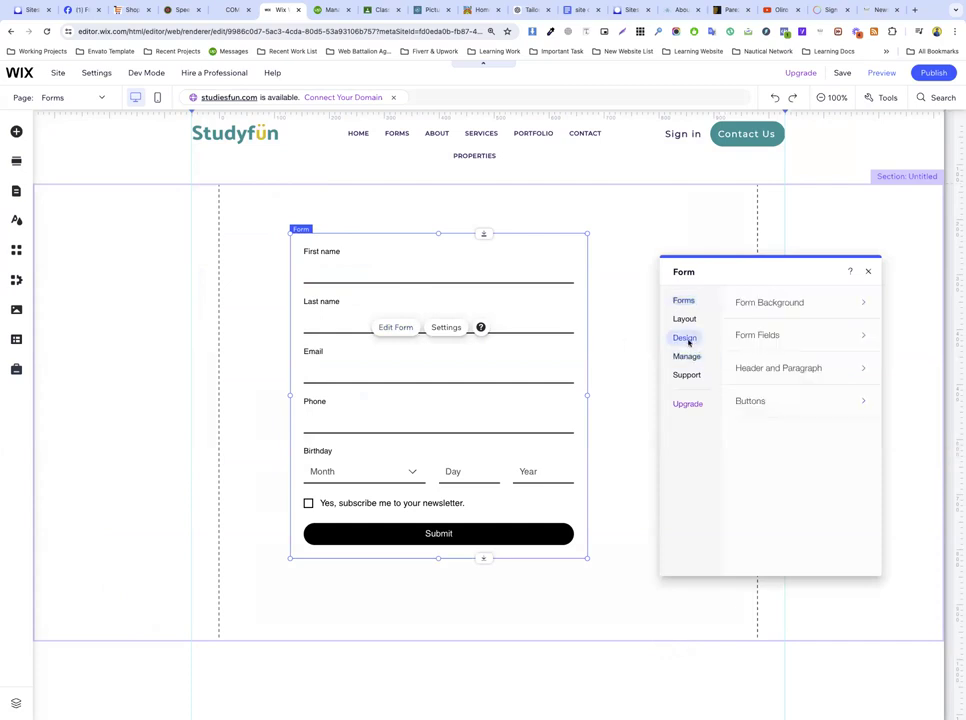
{"action": "left_click", "coordinate": [766, 310]}
{"action": "left_click_drag", "start_coordinate": [808, 371], "coordinate": [843, 373]}
{"action": "left_click", "coordinate": [859, 369]}
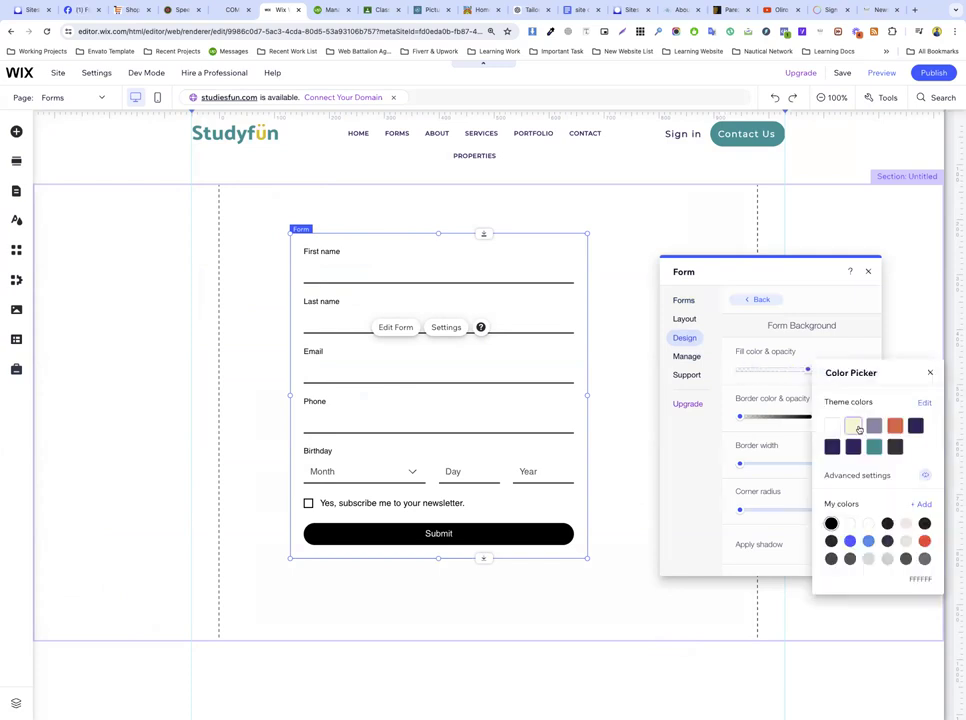
{"action": "left_click", "coordinate": [896, 426]}
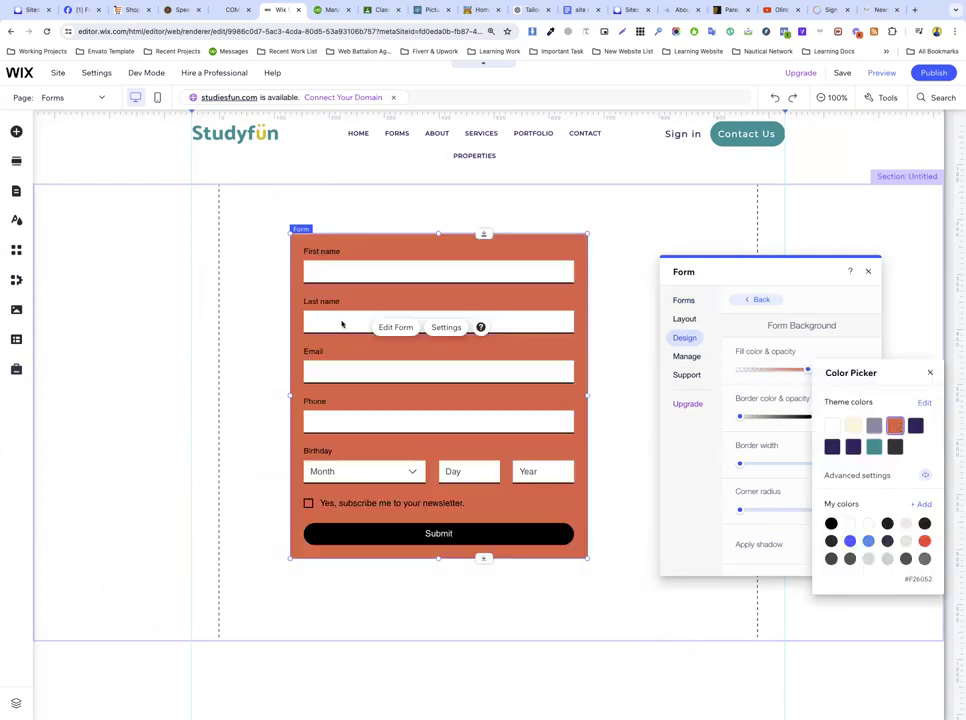
{"action": "left_click", "coordinate": [728, 354]}
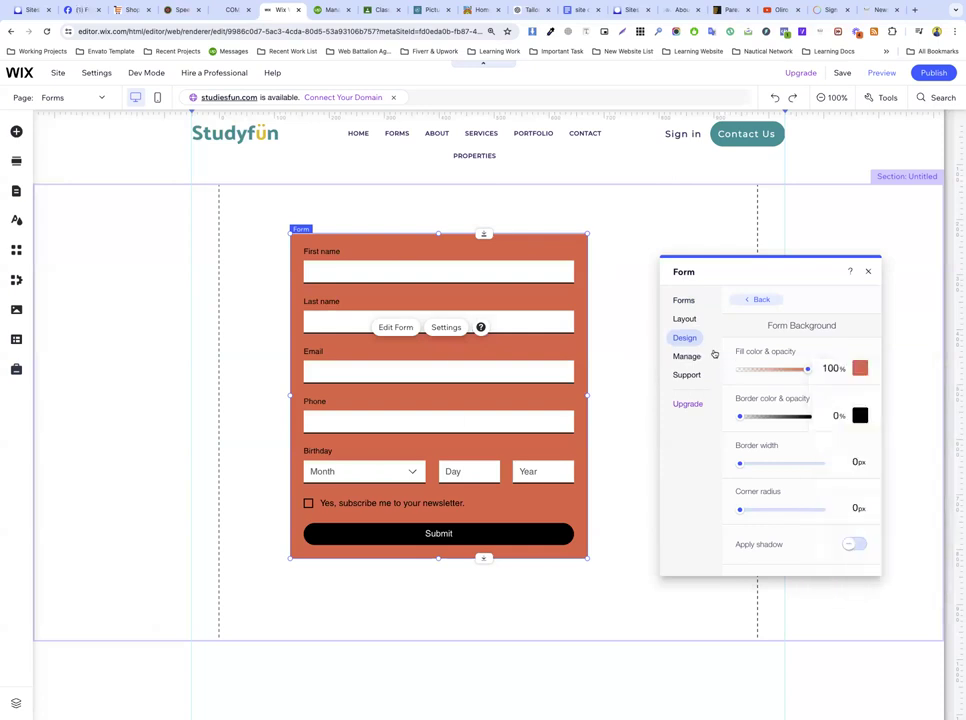
Step: Reduce the form's side padding to 15px in Layout so the fields are wider
{"action": "left_click", "coordinate": [690, 357]}
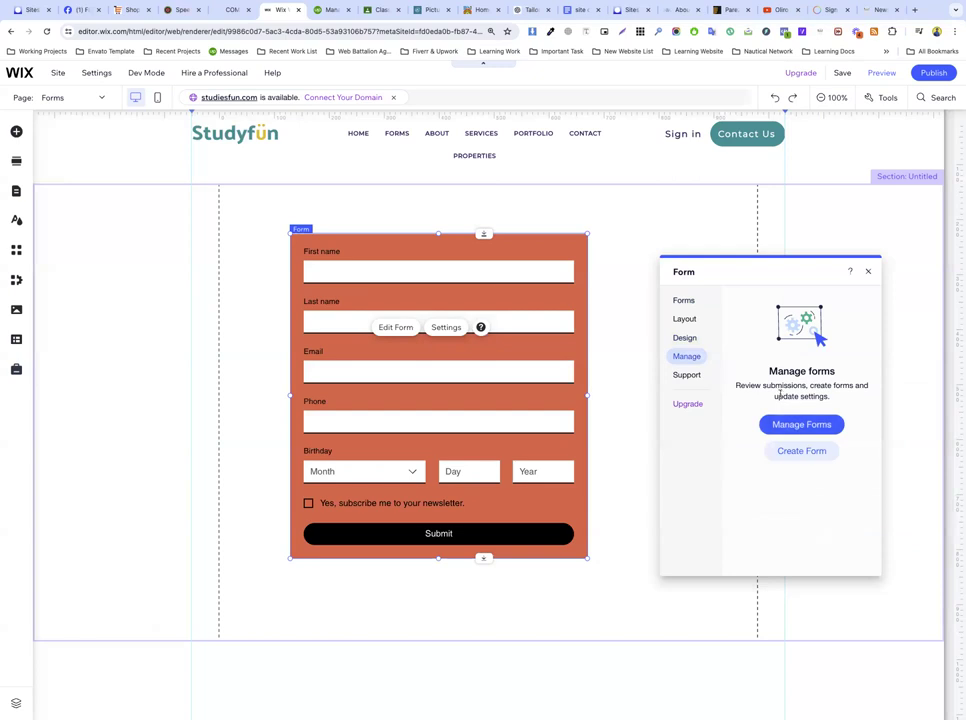
{"action": "left_click_drag", "start_coordinate": [763, 385], "coordinate": [836, 437]}
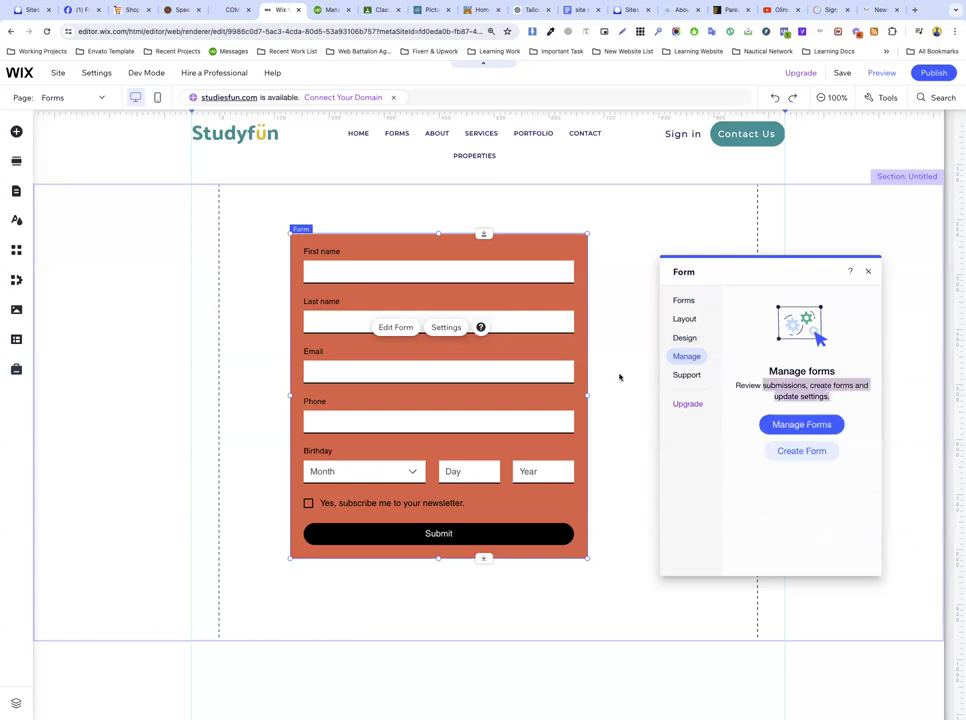
{"action": "left_click", "coordinate": [685, 319]}
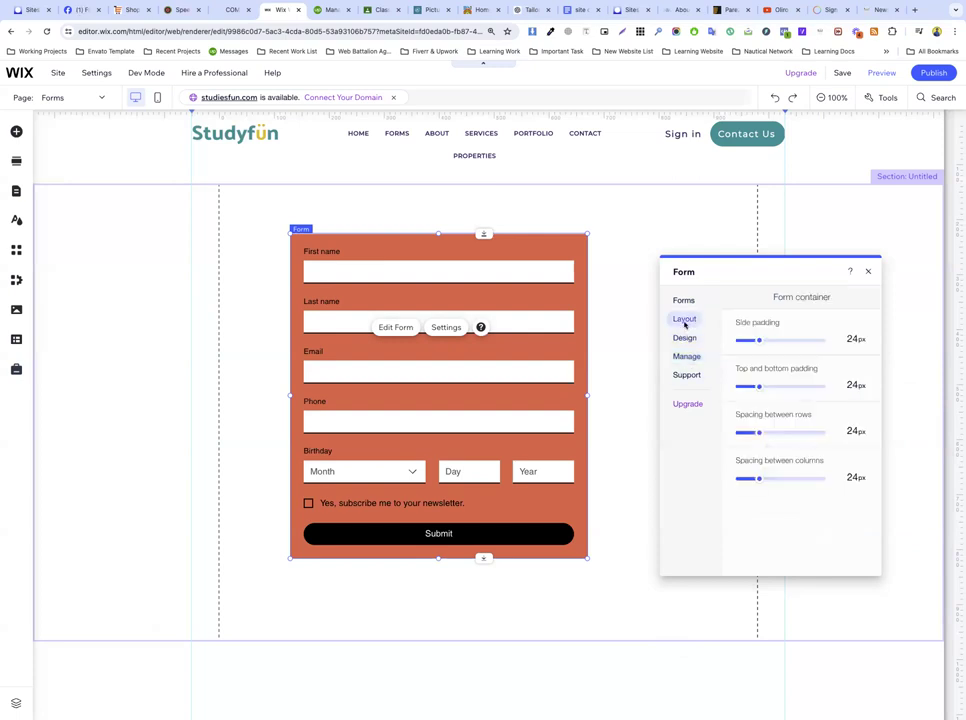
{"action": "left_click_drag", "start_coordinate": [757, 344], "coordinate": [751, 344]}
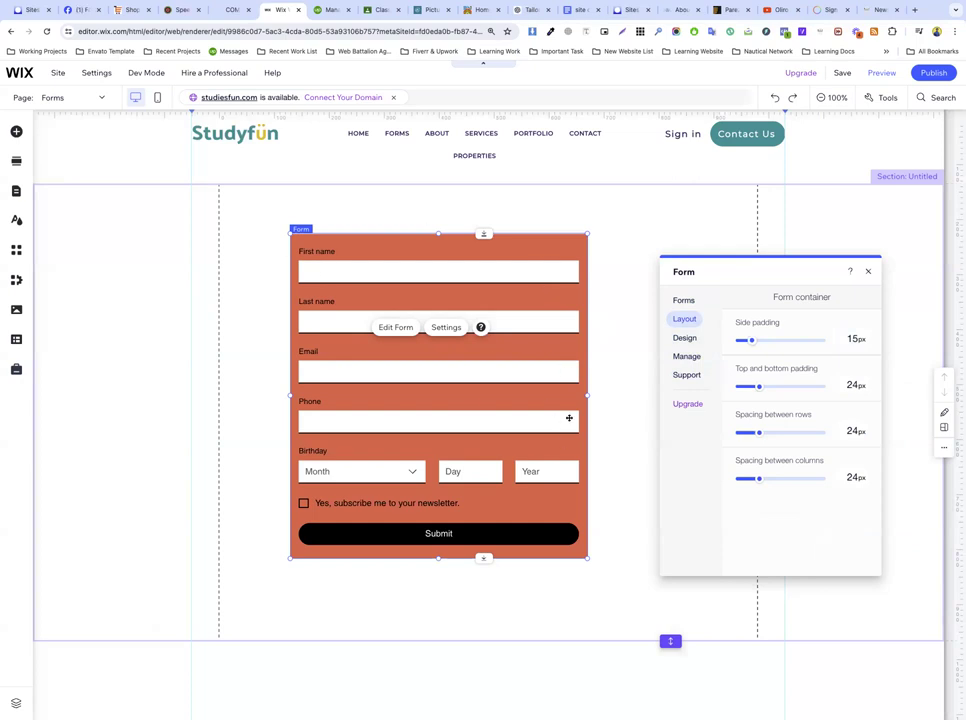
{"action": "left_click", "coordinate": [610, 403]}
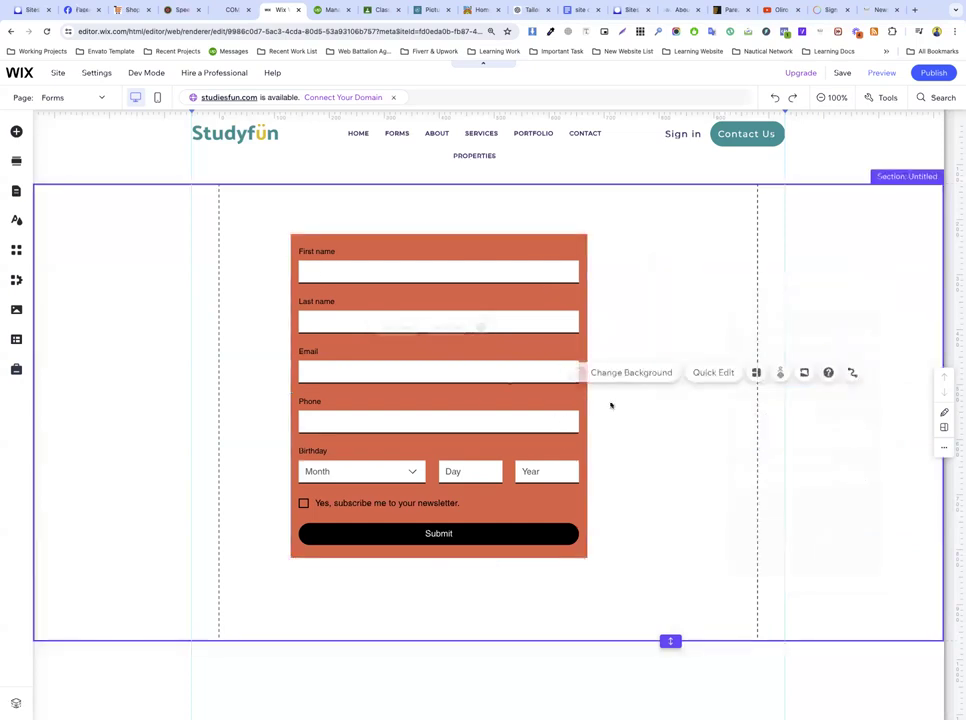
Step: Nudge the orange form up and right, then add a blank section below it
{"action": "left_click", "coordinate": [454, 358]}
{"action": "left_click_drag", "start_coordinate": [454, 358], "coordinate": [472, 326]}
{"action": "left_click", "coordinate": [651, 489]}
{"action": "scroll", "coordinate": [651, 489], "scroll_direction": "down", "scroll_amount": 2}
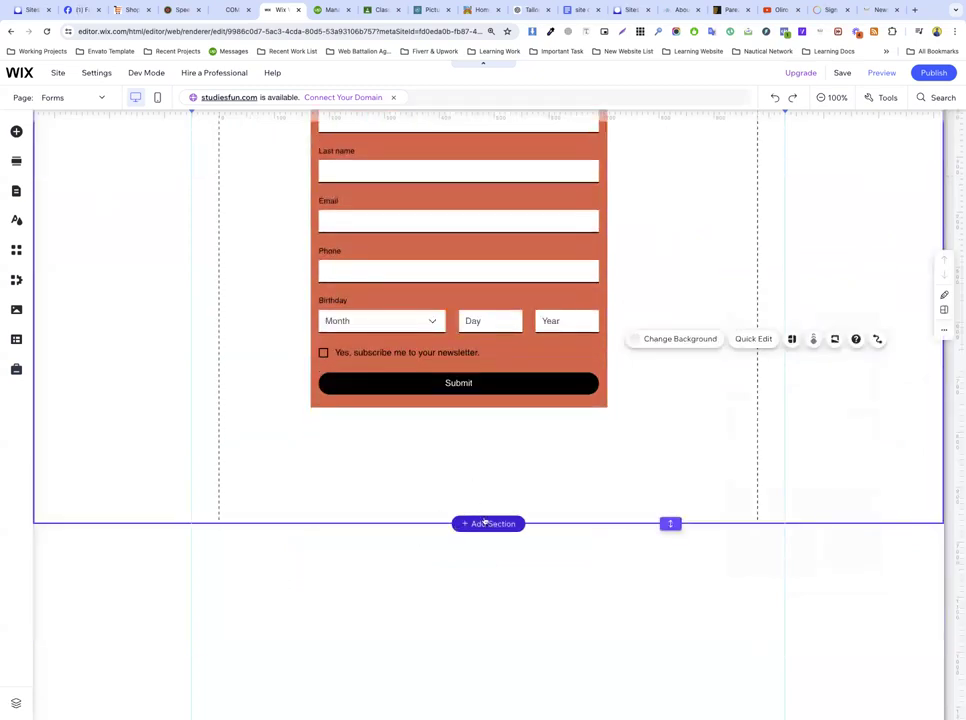
{"action": "left_click", "coordinate": [487, 523]}
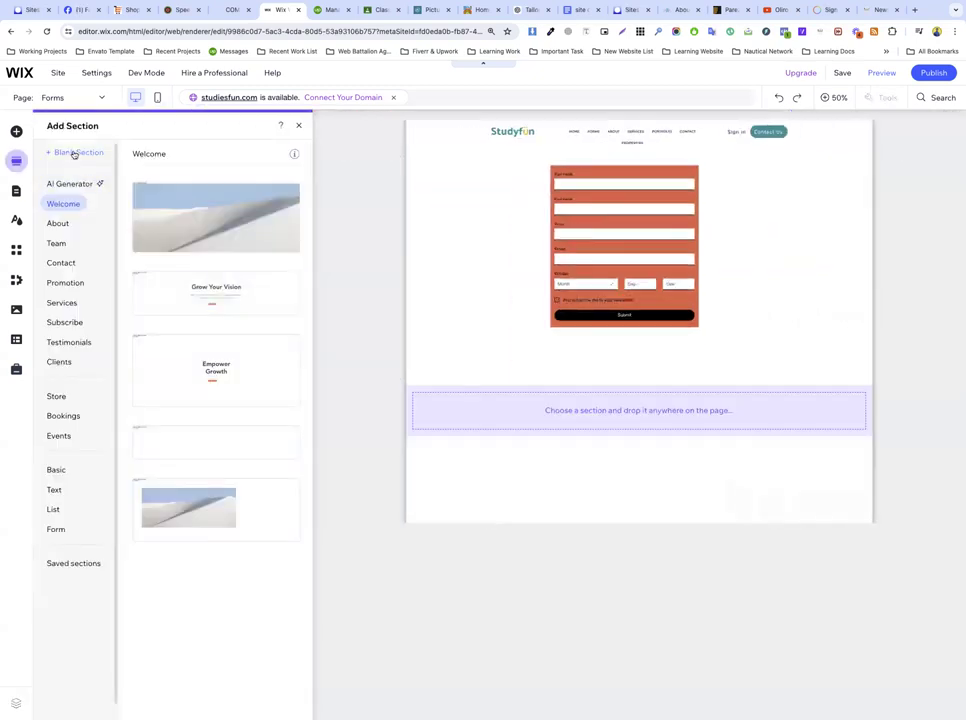
{"action": "left_click", "coordinate": [73, 153]}
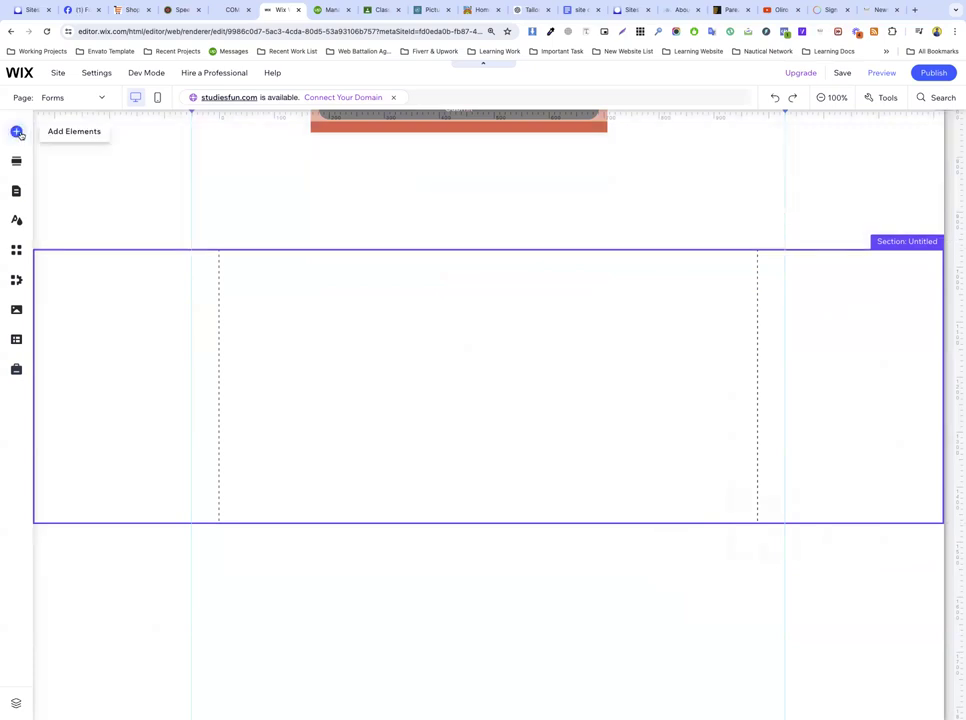
Step: Drag a Get in touch template from Contact & Forms into the new section
{"action": "left_click", "coordinate": [17, 132]}
{"action": "left_click", "coordinate": [72, 332]}
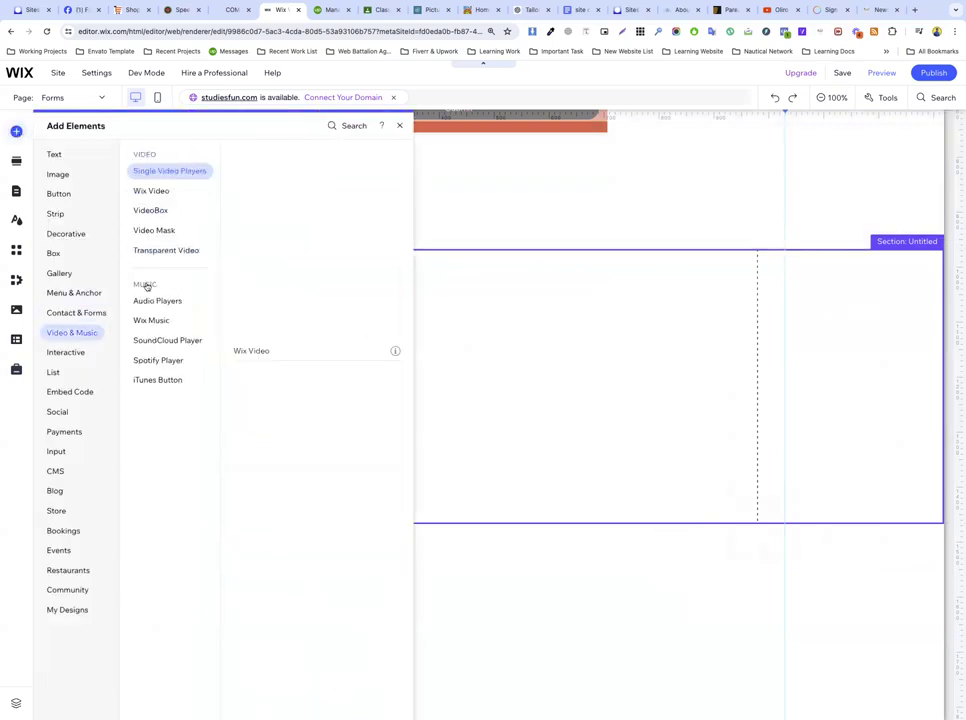
{"action": "left_click", "coordinate": [74, 312]}
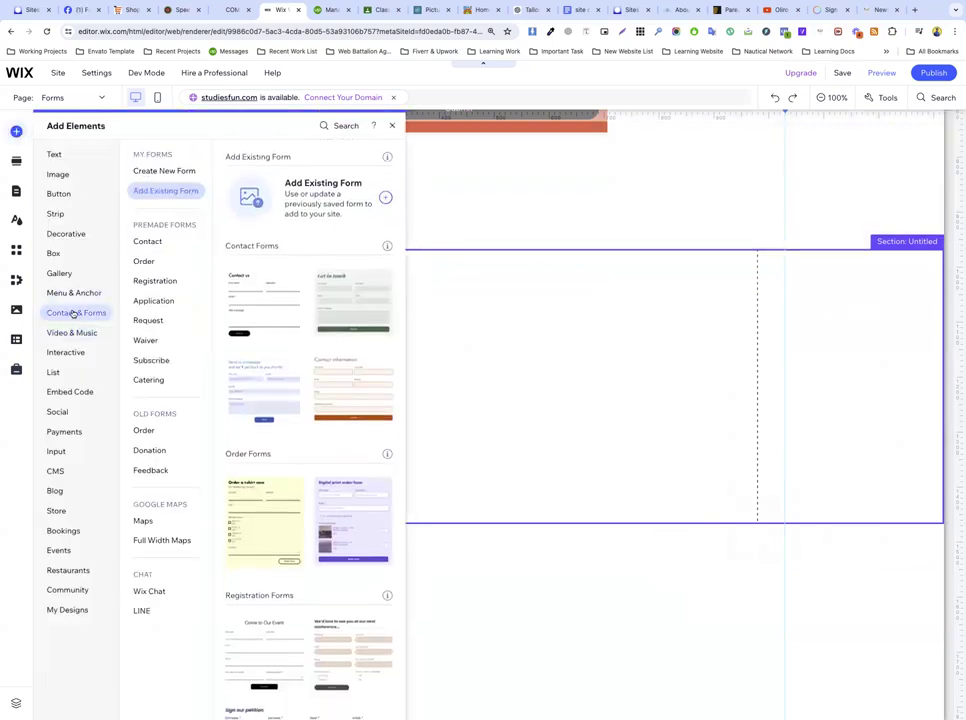
{"action": "left_click_drag", "start_coordinate": [371, 324], "coordinate": [478, 404]}
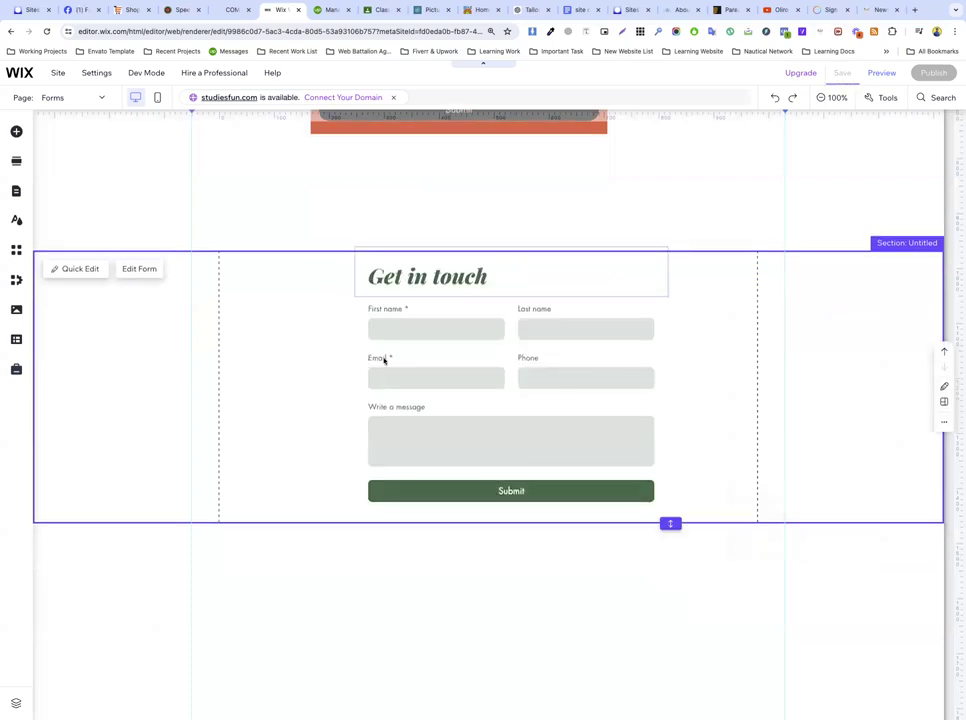
{"action": "left_click", "coordinate": [468, 351]}
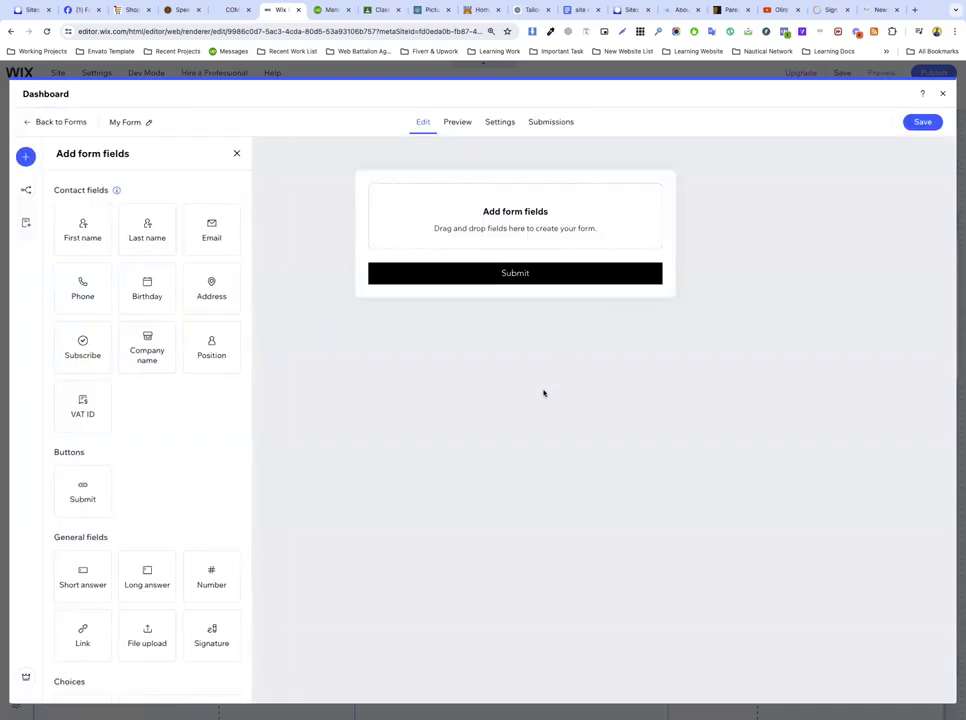
Step: Review the builder's Preview and Settings tabs and payment steps, then go back to Edit
{"action": "left_click", "coordinate": [455, 122]}
{"action": "left_click", "coordinate": [497, 122]}
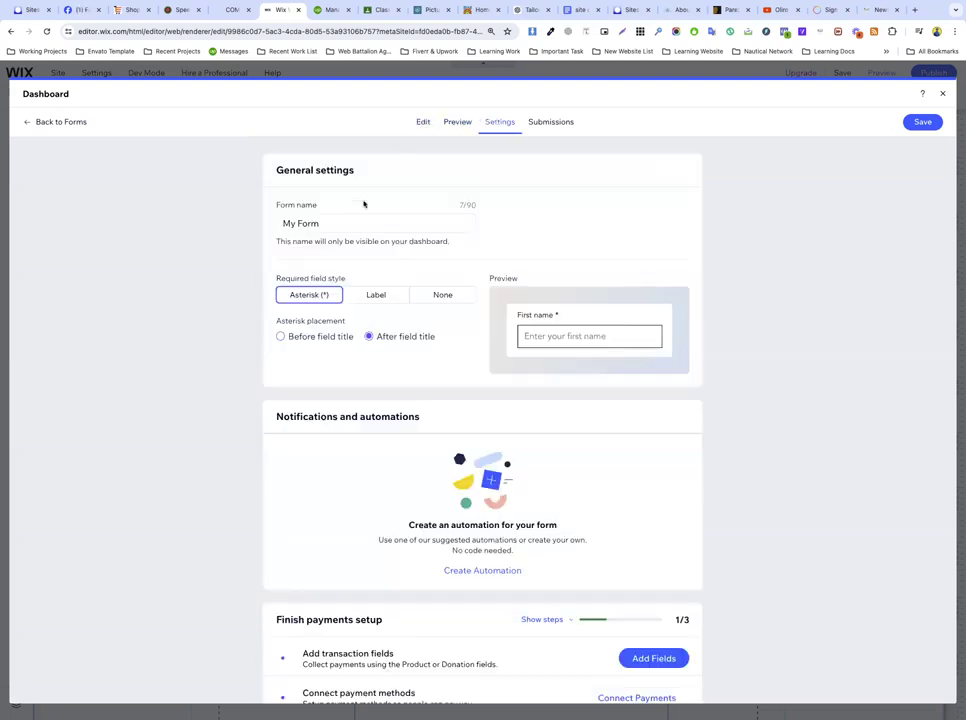
{"action": "scroll", "coordinate": [370, 328], "scroll_direction": "down", "scroll_amount": 5}
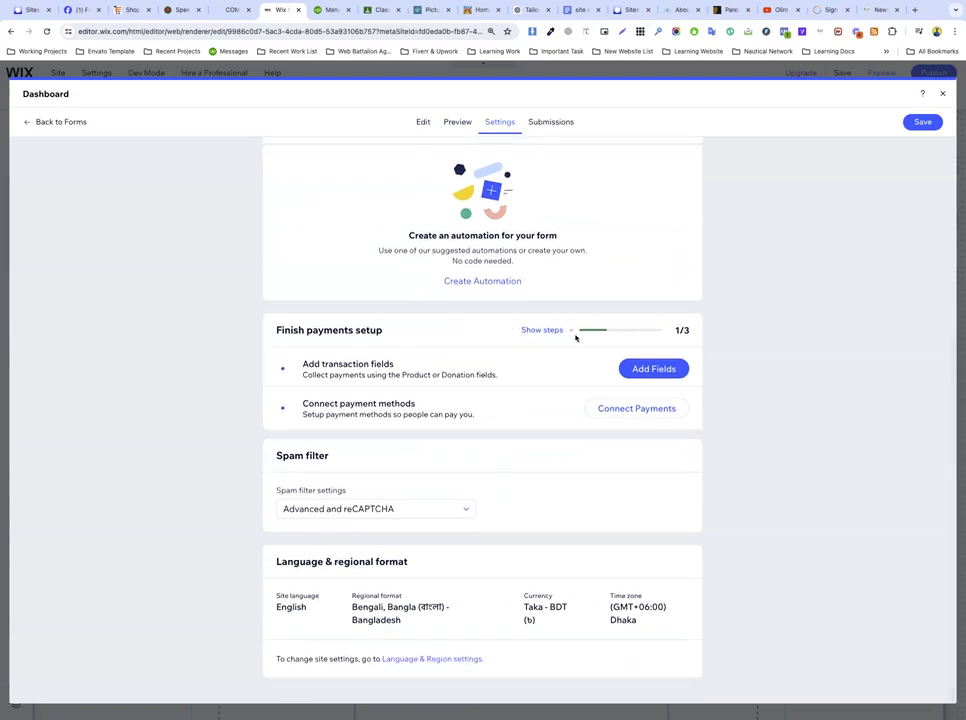
{"action": "left_click", "coordinate": [533, 332]}
{"action": "left_click", "coordinate": [539, 333]}
{"action": "scroll", "coordinate": [450, 440], "scroll_direction": "up", "scroll_amount": 5}
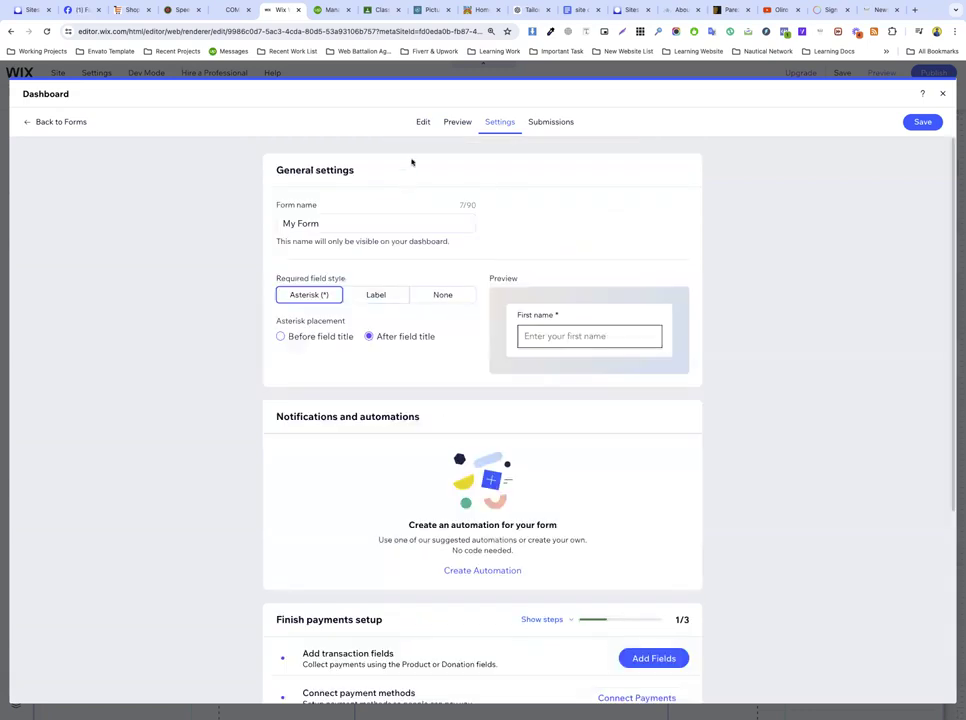
{"action": "left_click", "coordinate": [460, 123]}
{"action": "left_click", "coordinate": [425, 122]}
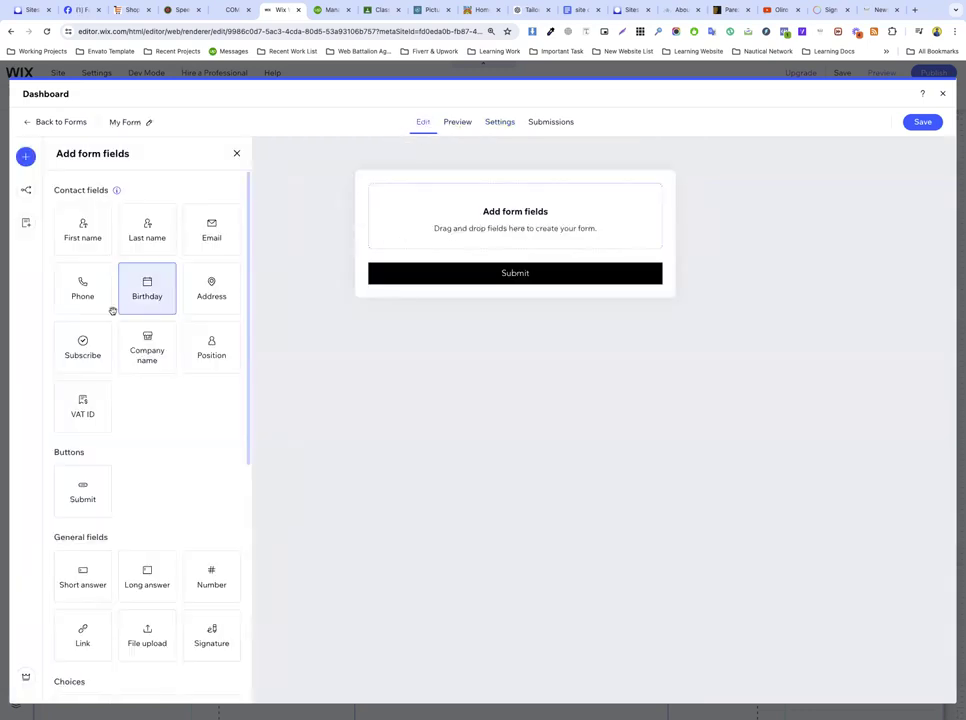
Step: Add a heading, a text block and a First name field to the form
{"action": "scroll", "coordinate": [225, 508], "scroll_direction": "down", "scroll_amount": 3}
{"action": "scroll", "coordinate": [225, 508], "scroll_direction": "down", "scroll_amount": 2}
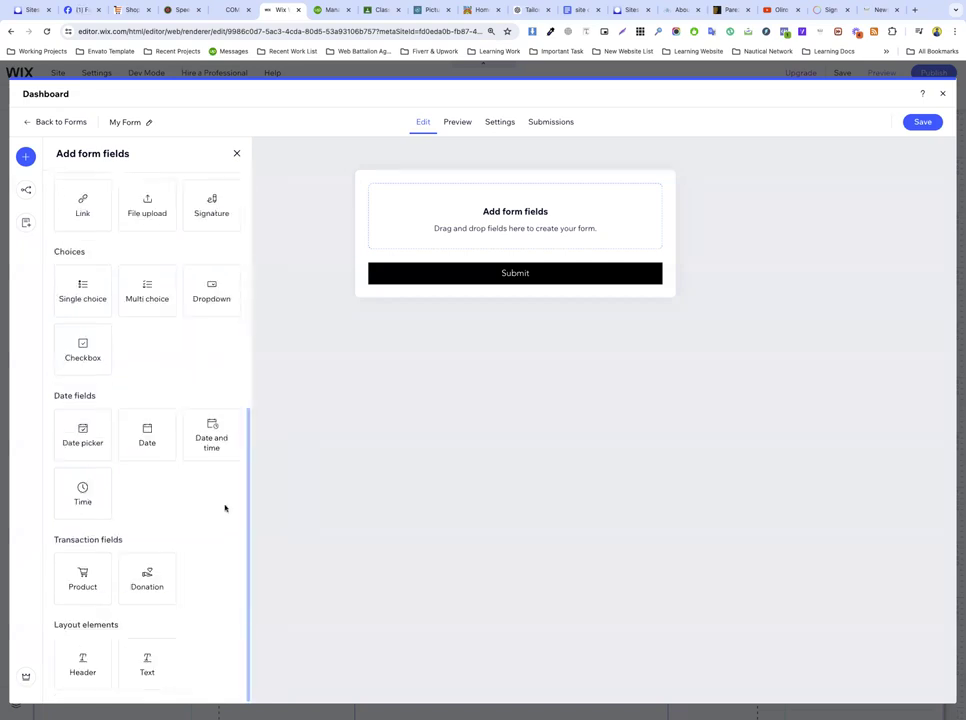
{"action": "scroll", "coordinate": [225, 508], "scroll_direction": "up", "scroll_amount": 5}
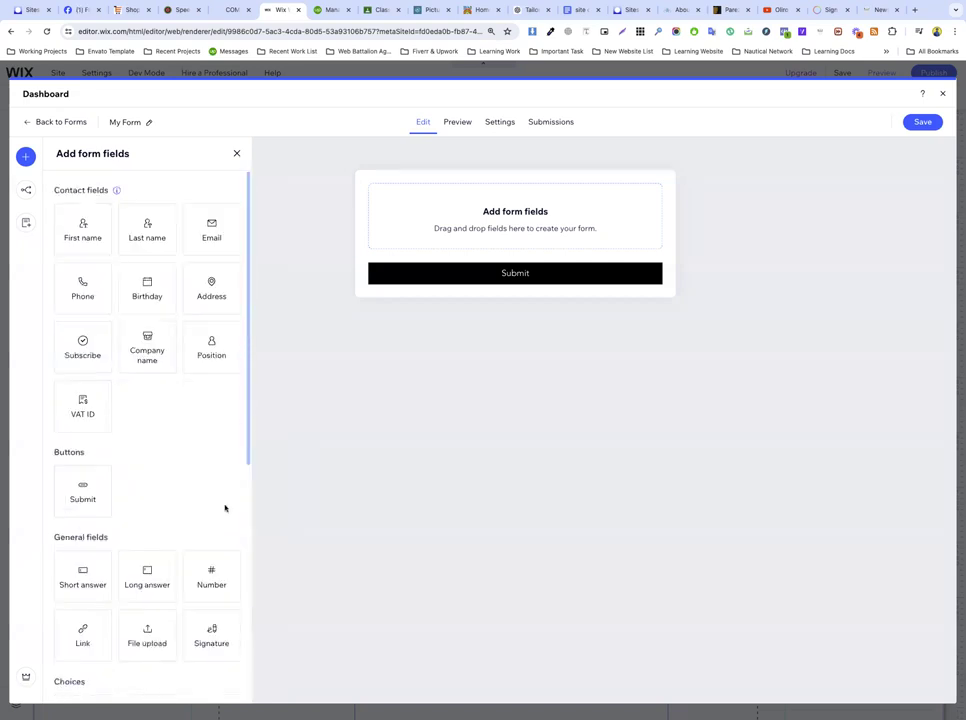
{"action": "scroll", "coordinate": [225, 508], "scroll_direction": "down", "scroll_amount": 5}
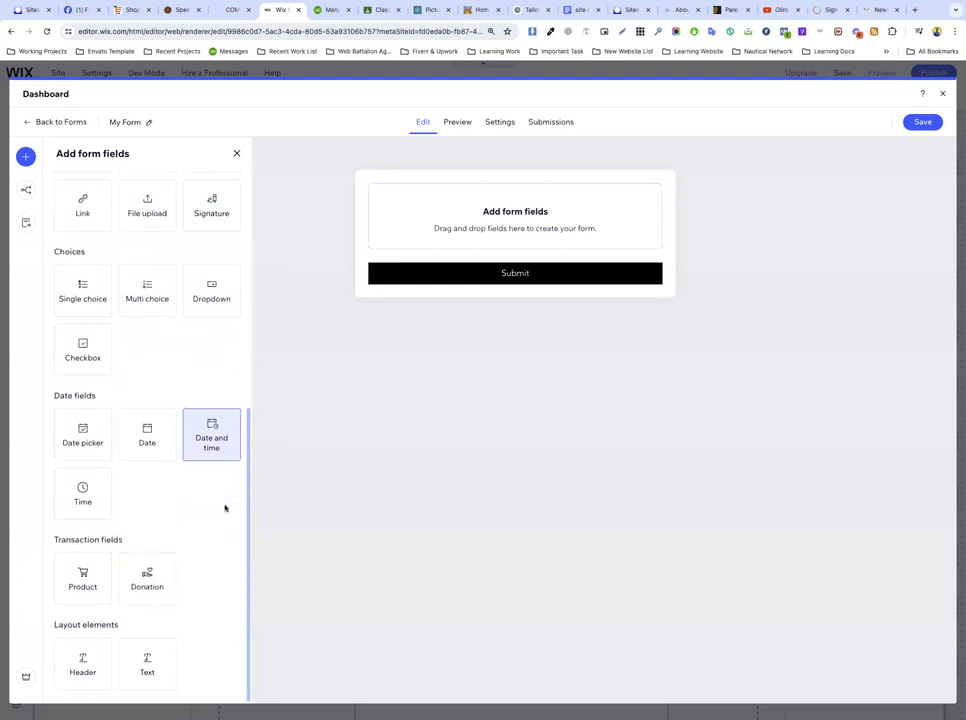
{"action": "left_click_drag", "start_coordinate": [85, 668], "coordinate": [469, 225]}
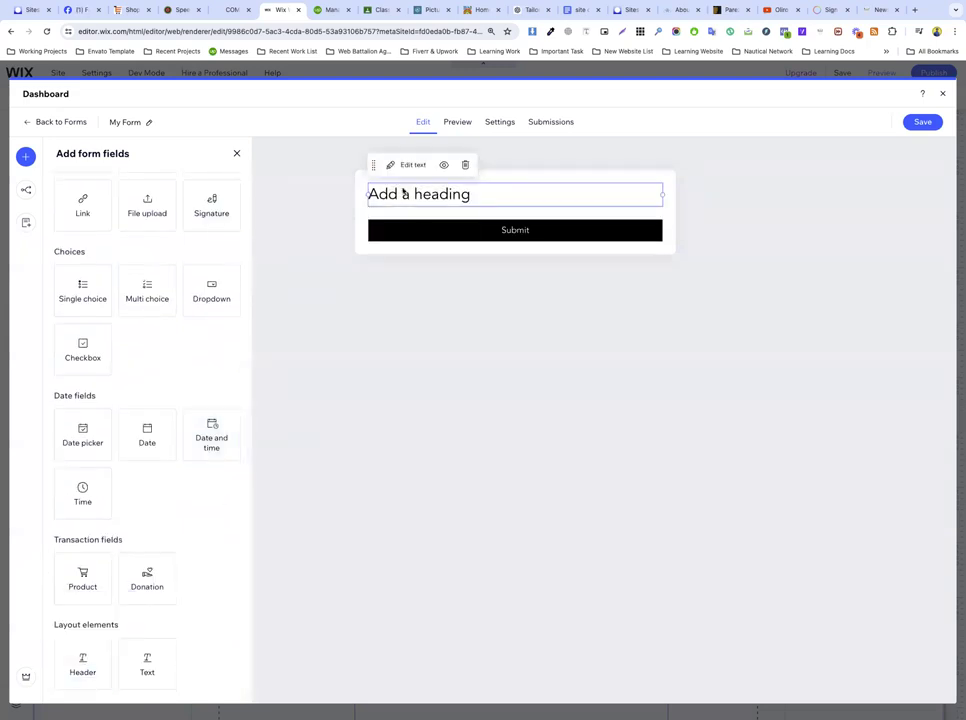
{"action": "left_click_drag", "start_coordinate": [142, 652], "coordinate": [420, 221]}
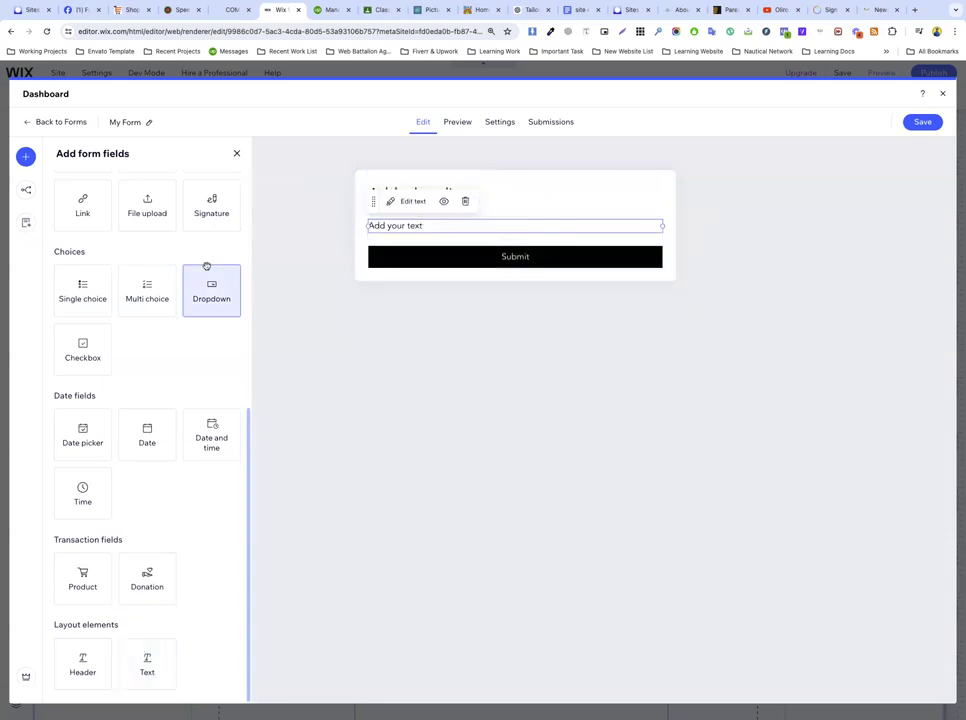
{"action": "scroll", "coordinate": [97, 239], "scroll_direction": "up", "scroll_amount": 5}
{"action": "left_click_drag", "start_coordinate": [67, 241], "coordinate": [425, 271]}
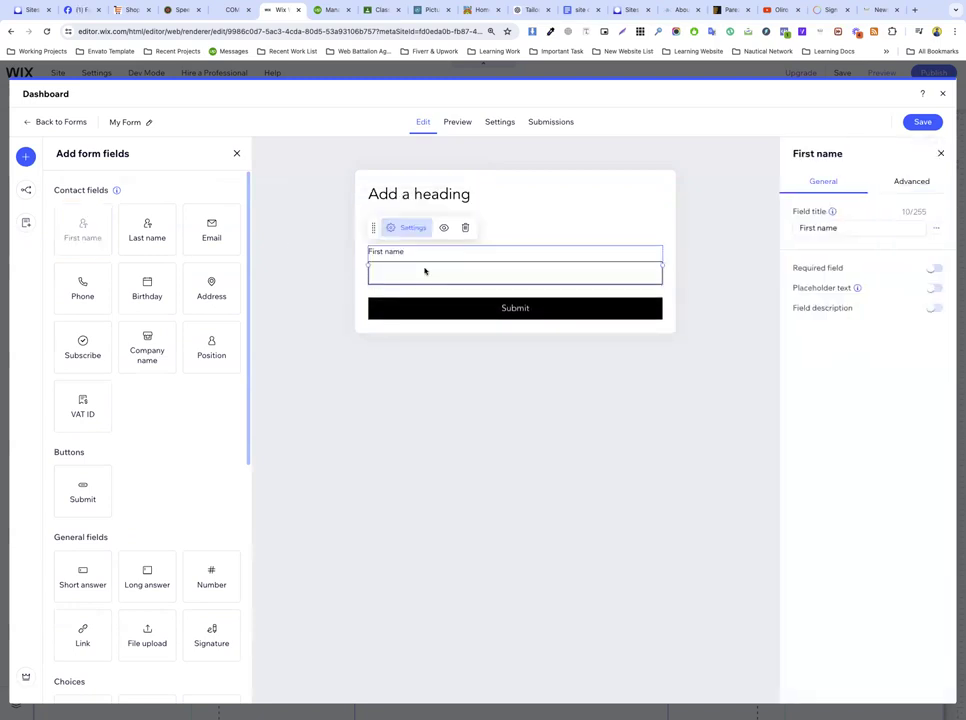
Step: Try the First name field's description and character limit options, leaving both off
{"action": "right_click", "coordinate": [372, 229]}
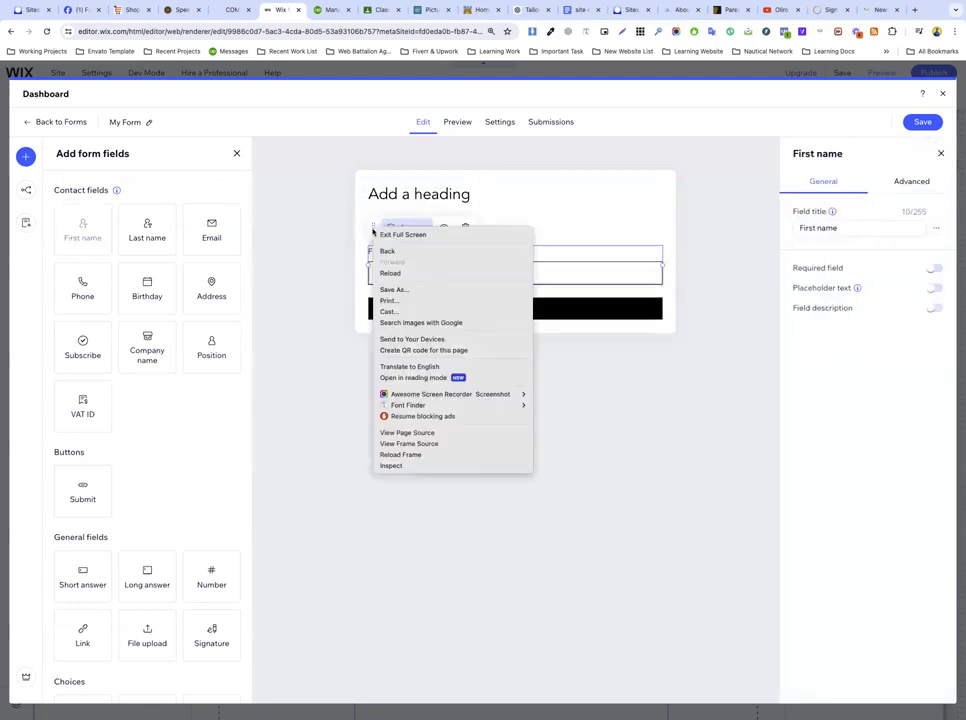
{"action": "key", "text": "Escape"}
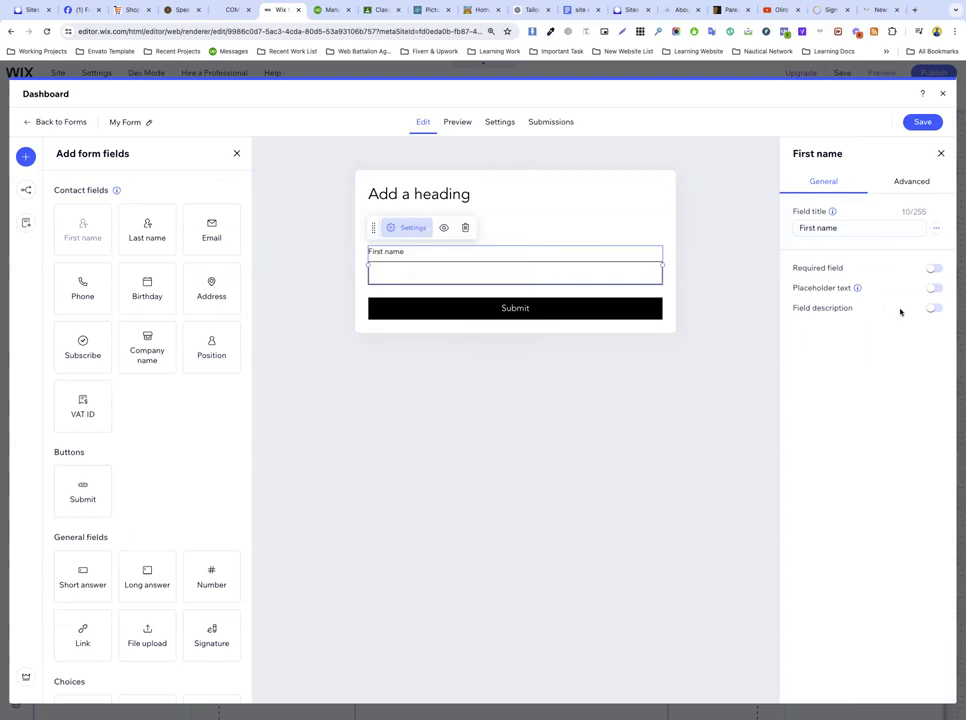
{"action": "left_click", "coordinate": [935, 309]}
{"action": "left_click", "coordinate": [935, 309]}
{"action": "left_click", "coordinate": [911, 181]}
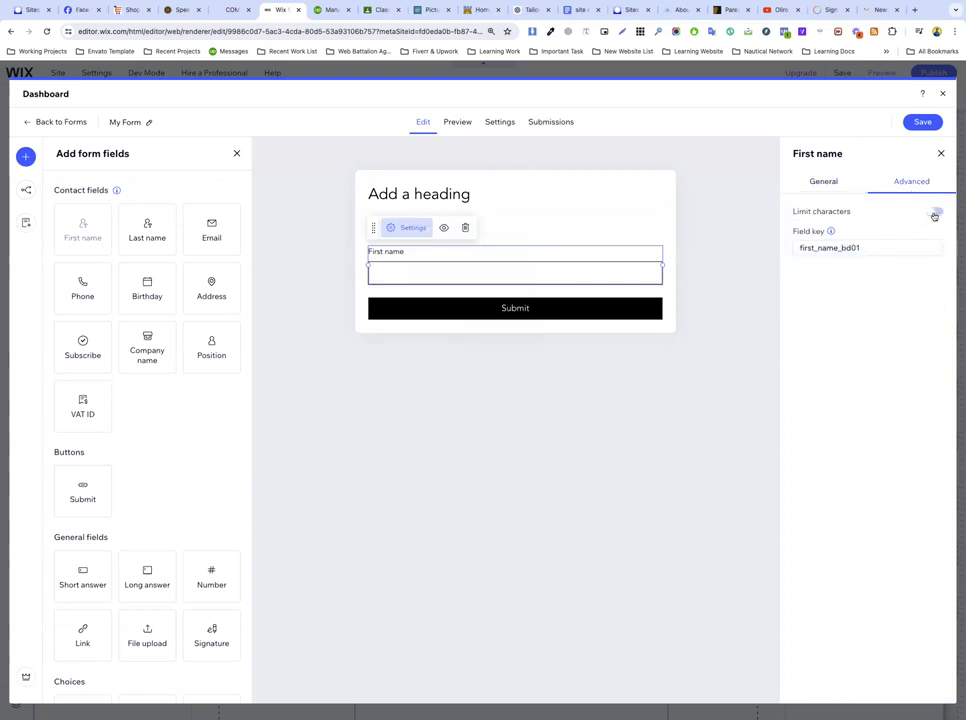
{"action": "left_click", "coordinate": [934, 213]}
{"action": "left_click", "coordinate": [934, 213]}
Step: Add a VAT ID field, then leave the builder choosing Save Changes
{"action": "mouse_move", "coordinate": [496, 333]}
{"action": "left_mouse_down"}
{"action": "mouse_move", "coordinate": [528, 328]}
{"action": "mouse_move", "coordinate": [513, 326]}
{"action": "mouse_move", "coordinate": [510, 340]}
{"action": "left_mouse_up"}
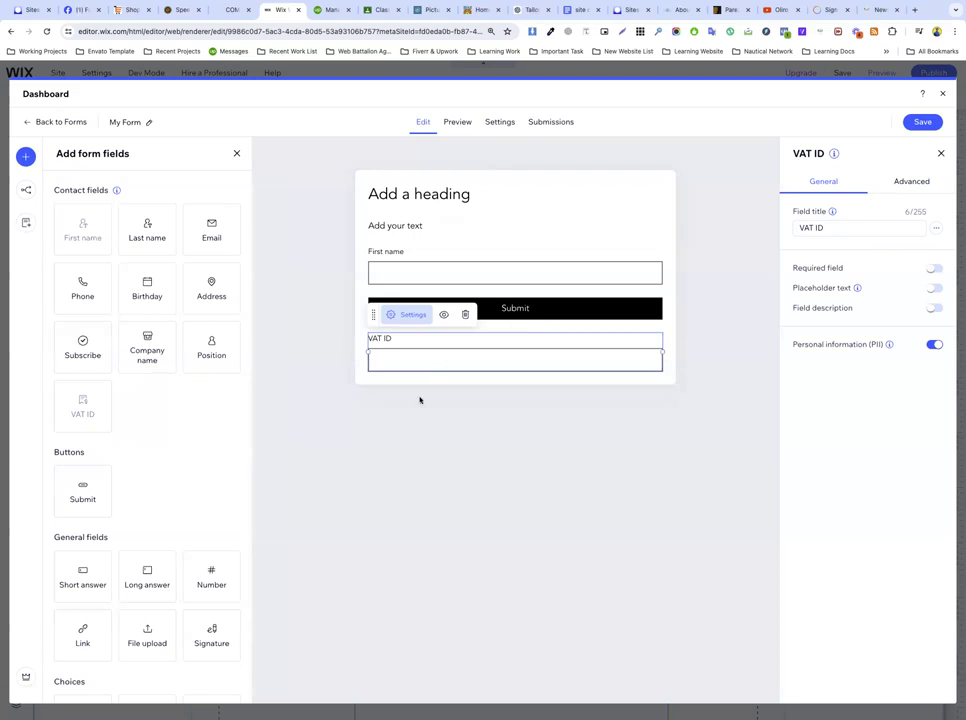
{"action": "left_click", "coordinate": [941, 93]}
{"action": "left_click", "coordinate": [558, 416]}
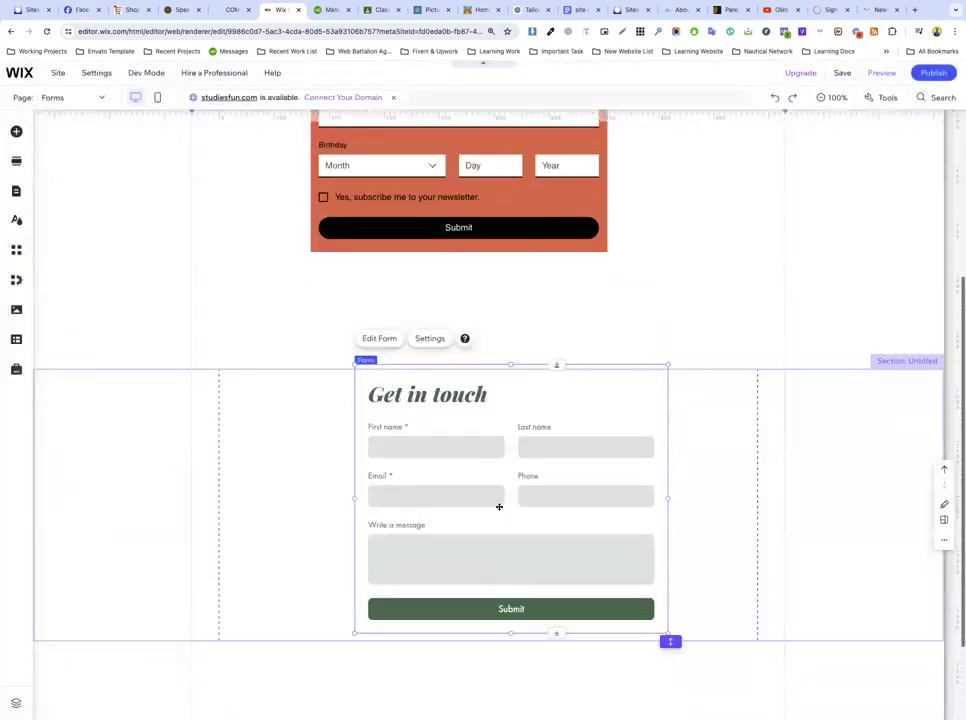
Step: Delete the Get in touch contact form
{"action": "left_click", "coordinate": [334, 463]}
{"action": "left_click", "coordinate": [457, 457]}
{"action": "right_click", "coordinate": [466, 474]}
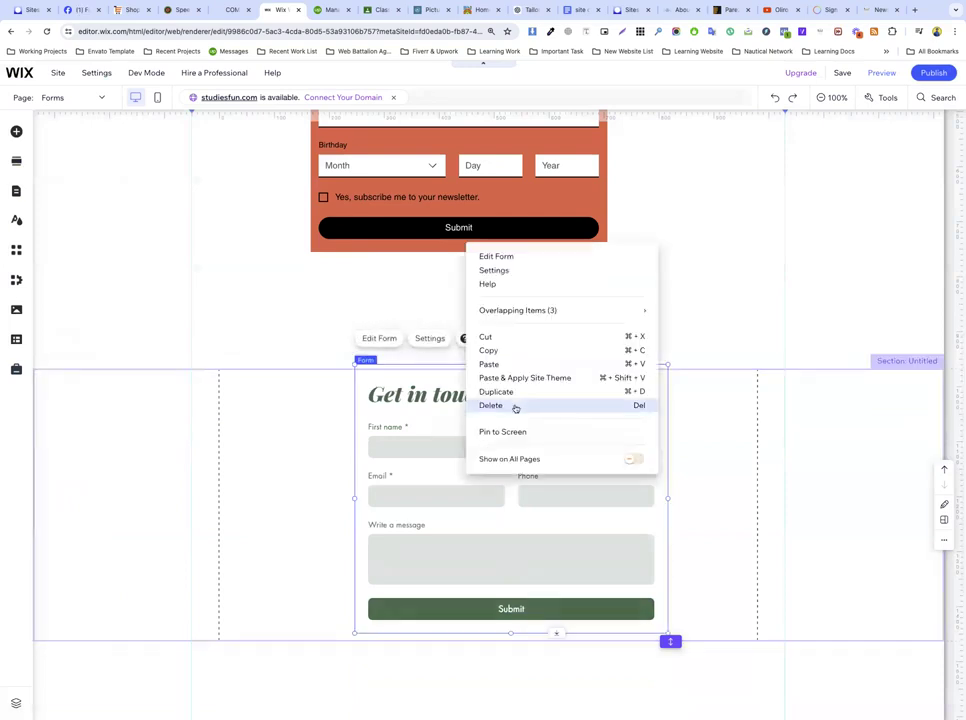
{"action": "left_click", "coordinate": [515, 406]}
Step: Delete the orange signup form and close the form dashboard
{"action": "scroll", "coordinate": [453, 319], "scroll_direction": "up", "scroll_amount": 3}
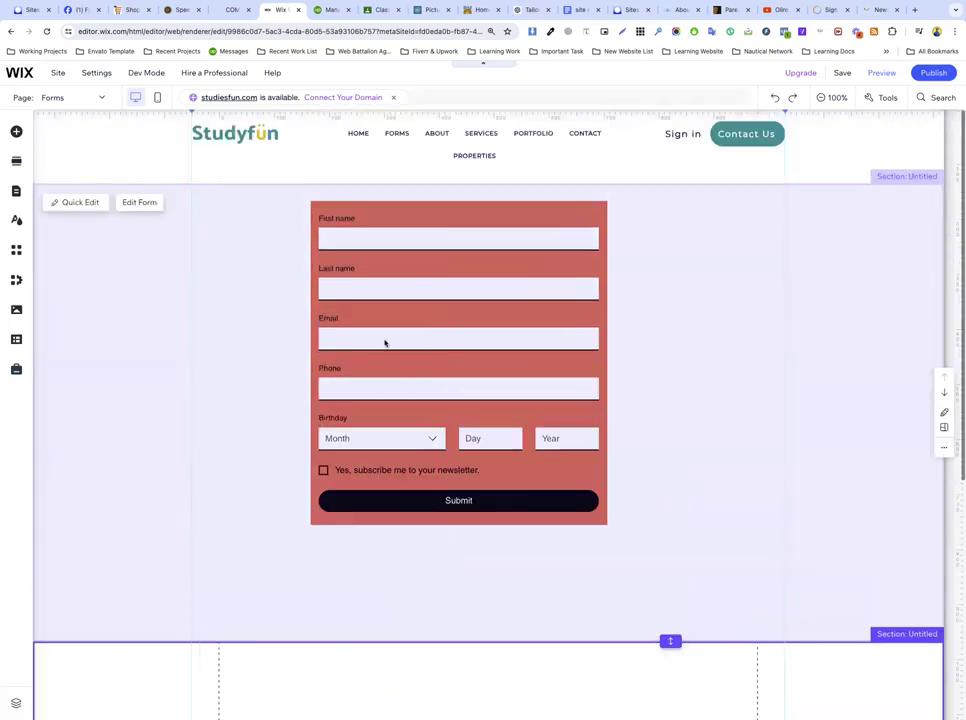
{"action": "left_click", "coordinate": [350, 332]}
{"action": "right_click", "coordinate": [357, 337]}
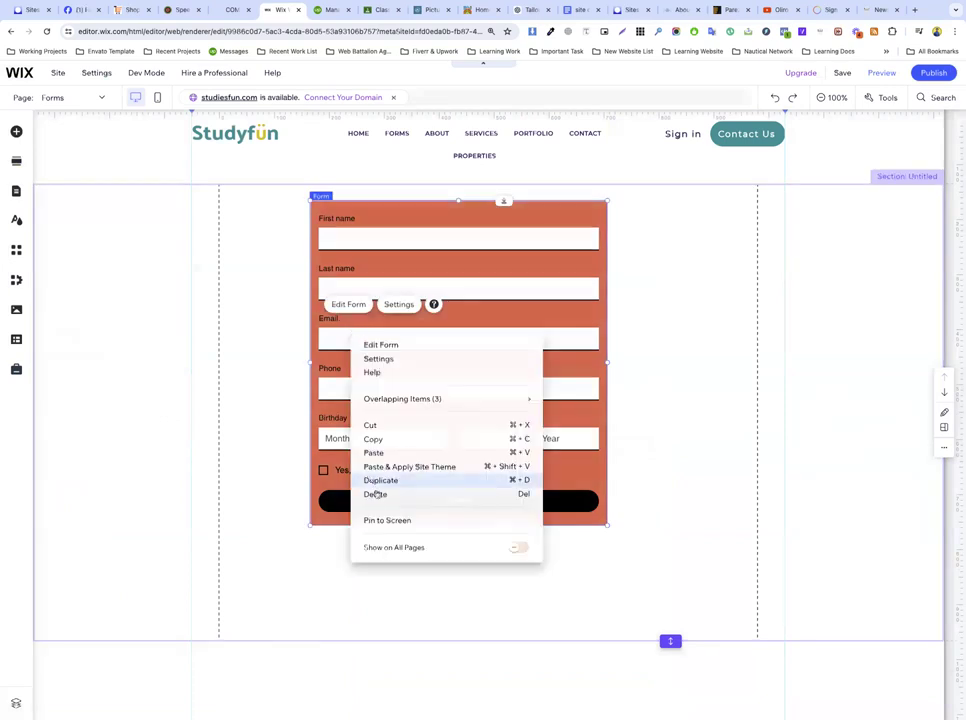
{"action": "left_click", "coordinate": [278, 431]}
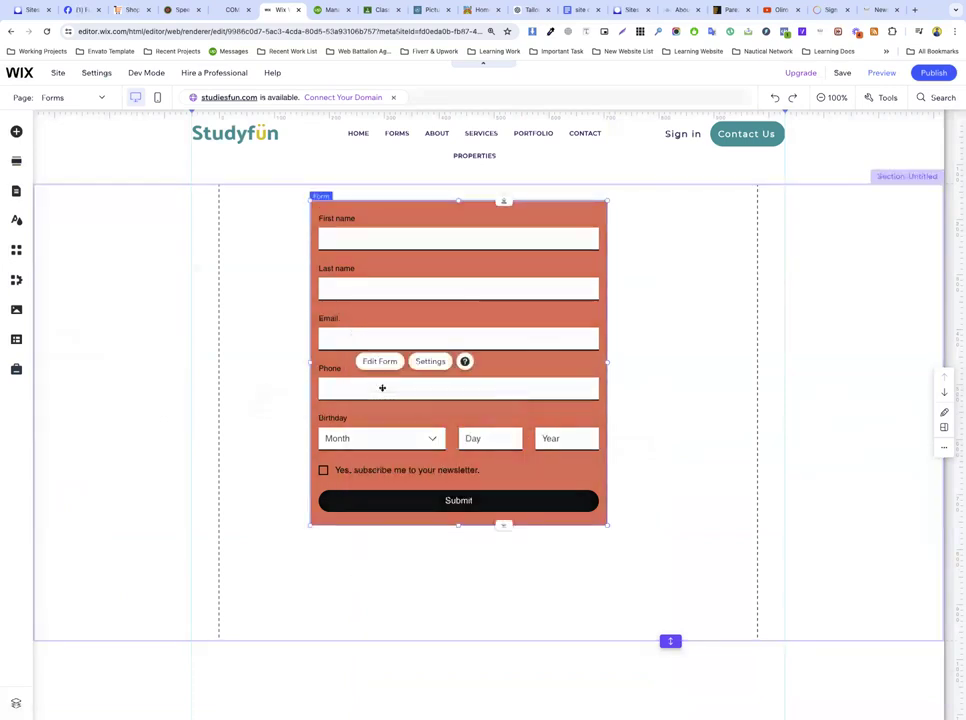
{"action": "right_click", "coordinate": [382, 390]}
{"action": "left_click", "coordinate": [403, 551]}
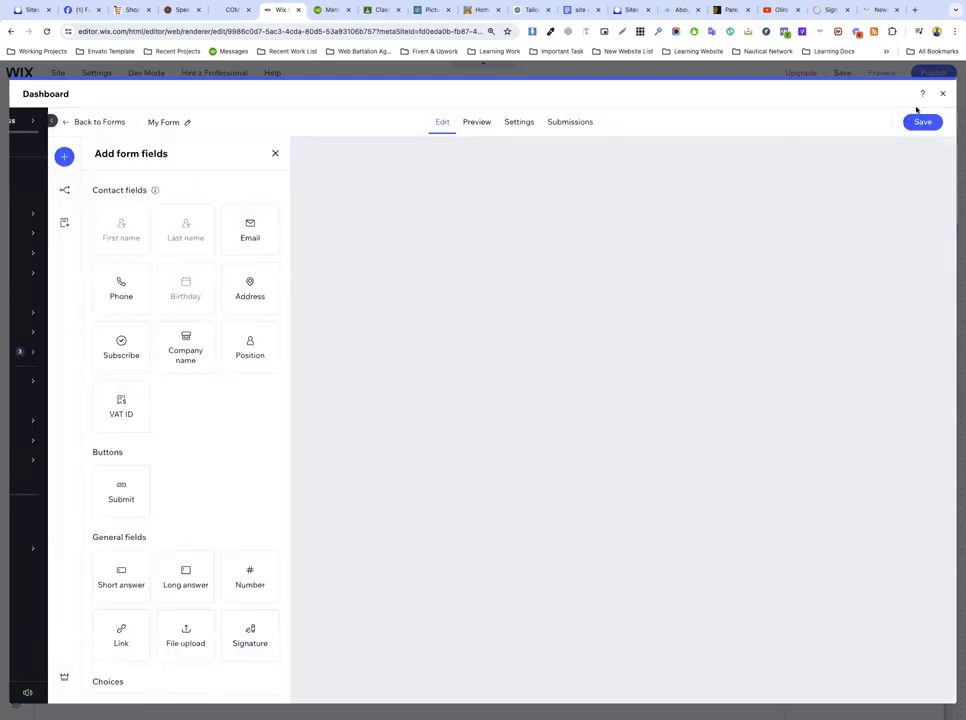
{"action": "left_click", "coordinate": [942, 95]}
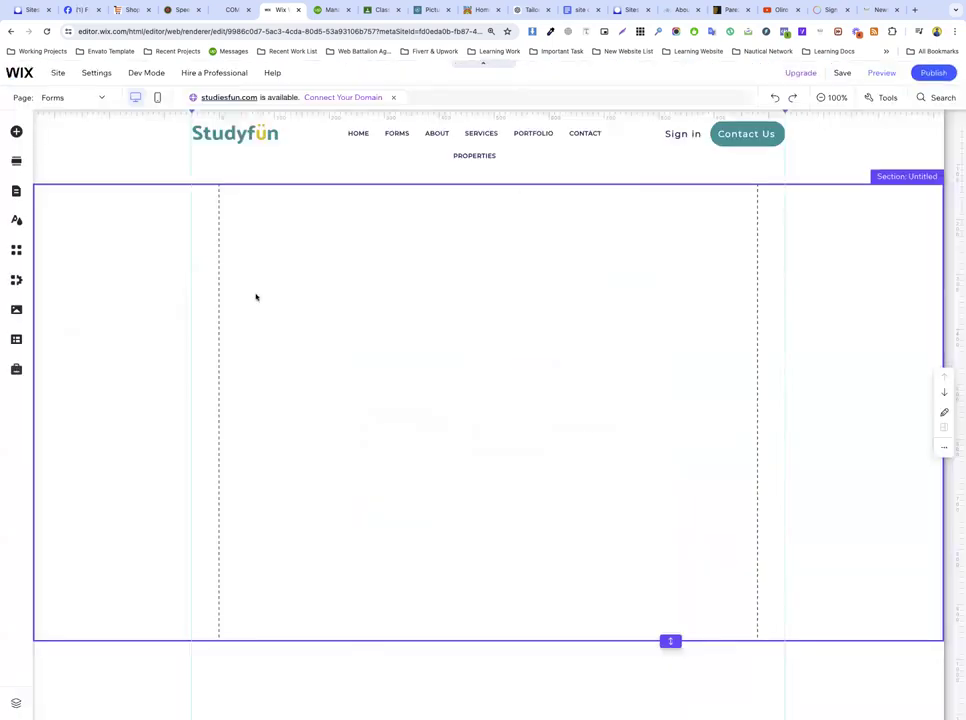
Step: Drag the Contact us template into the empty section and open it with Edit Form
{"action": "left_click", "coordinate": [18, 137]}
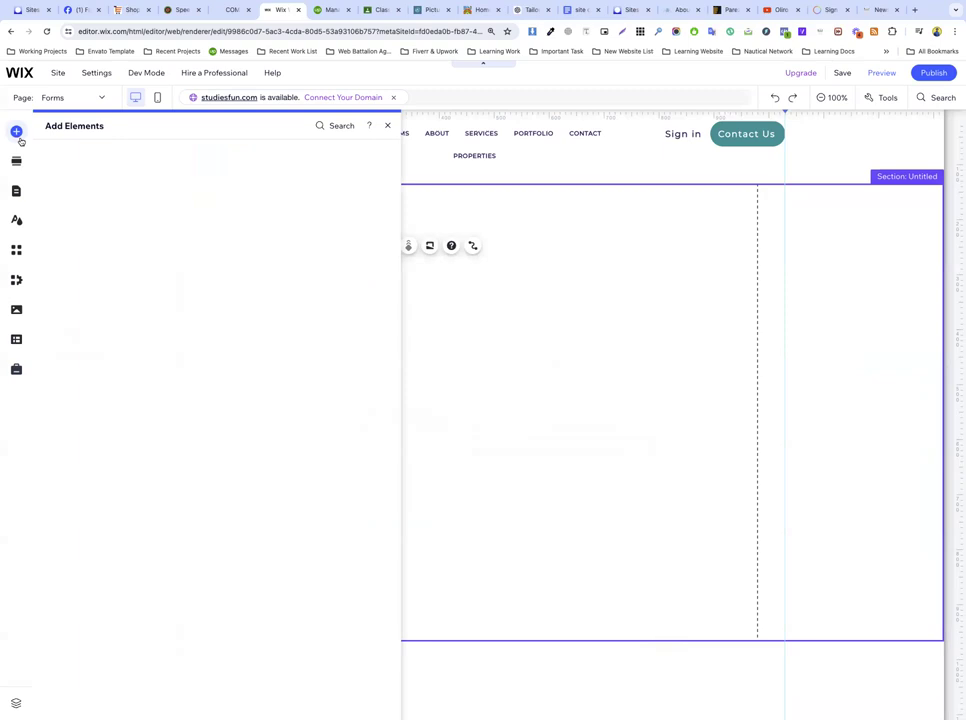
{"action": "left_click_drag", "start_coordinate": [265, 211], "coordinate": [463, 373]}
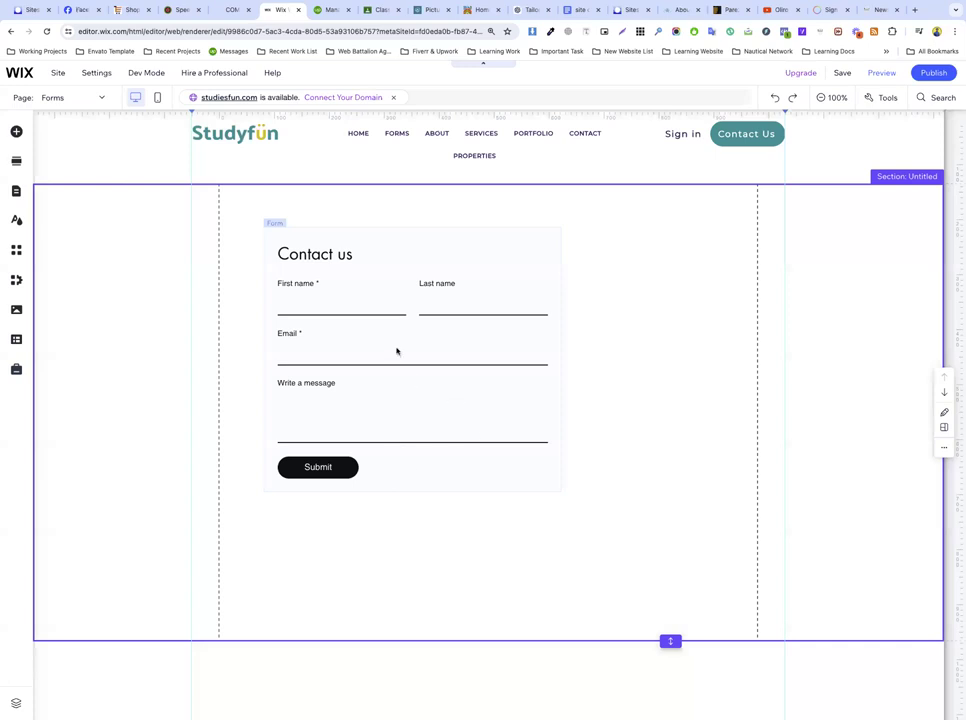
{"action": "left_click", "coordinate": [349, 306]}
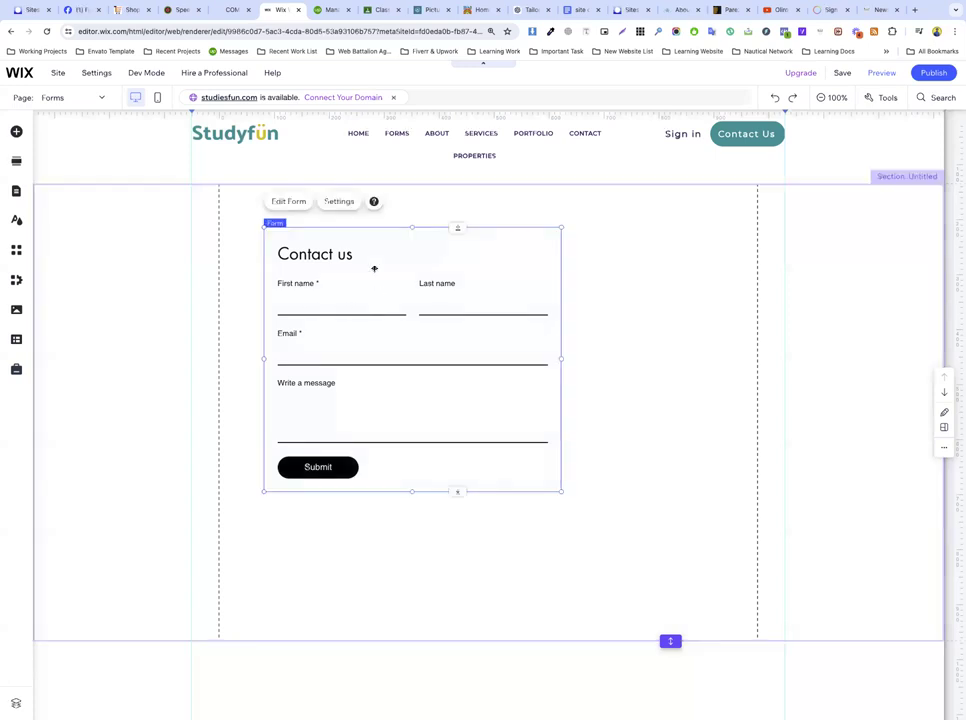
{"action": "left_click", "coordinate": [289, 204]}
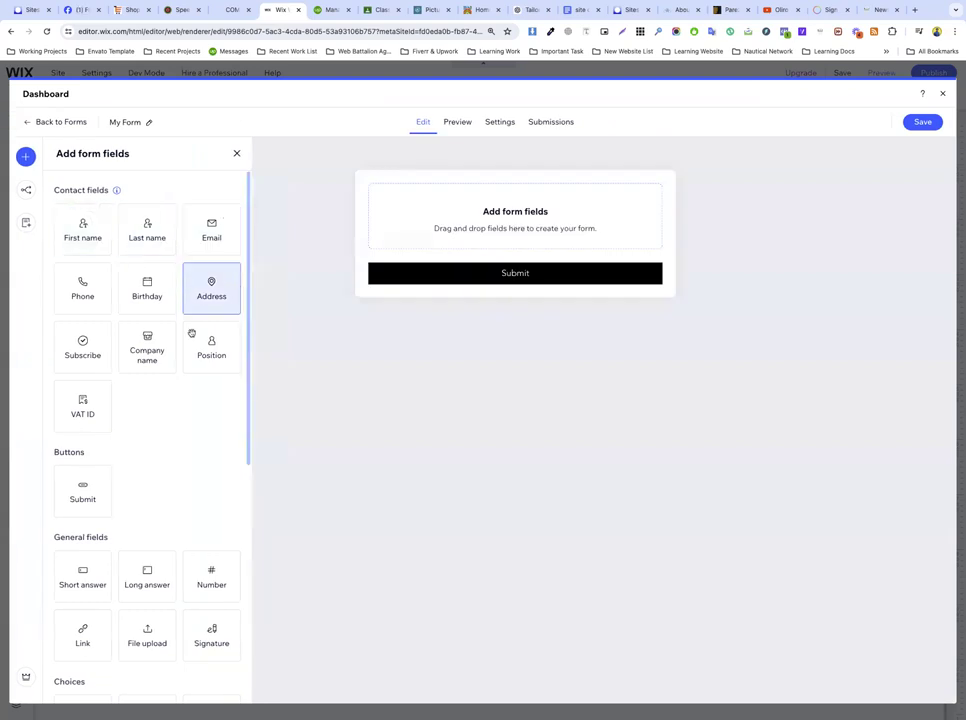
Step: Add First name, Last name, Email and Phone fields to the form
{"action": "scroll", "coordinate": [93, 457], "scroll_direction": "down", "scroll_amount": 5}
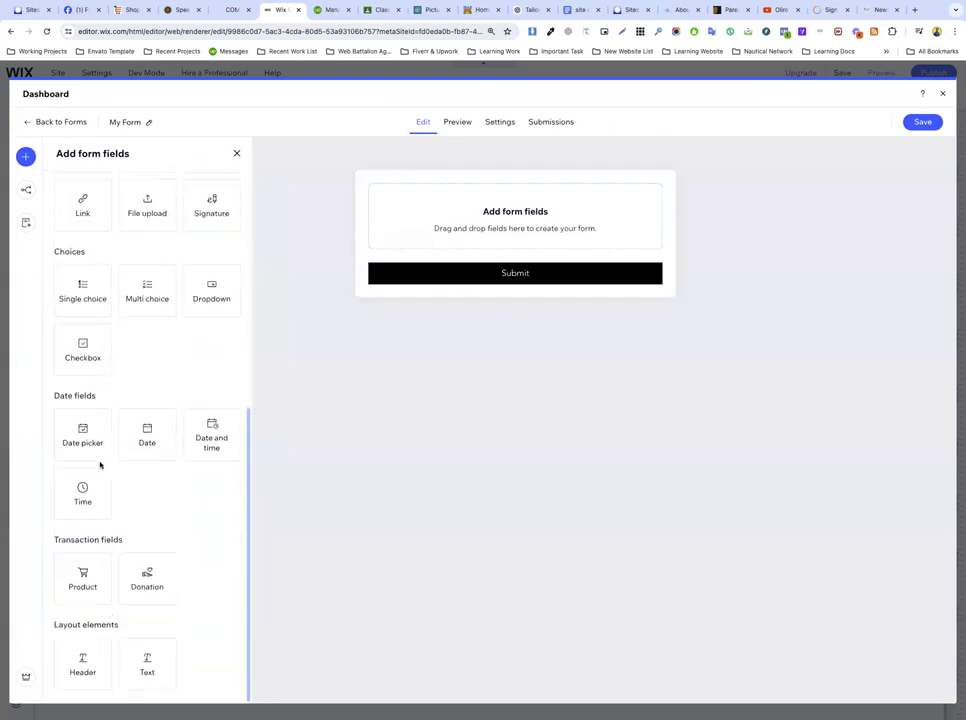
{"action": "scroll", "coordinate": [100, 465], "scroll_direction": "up", "scroll_amount": 5}
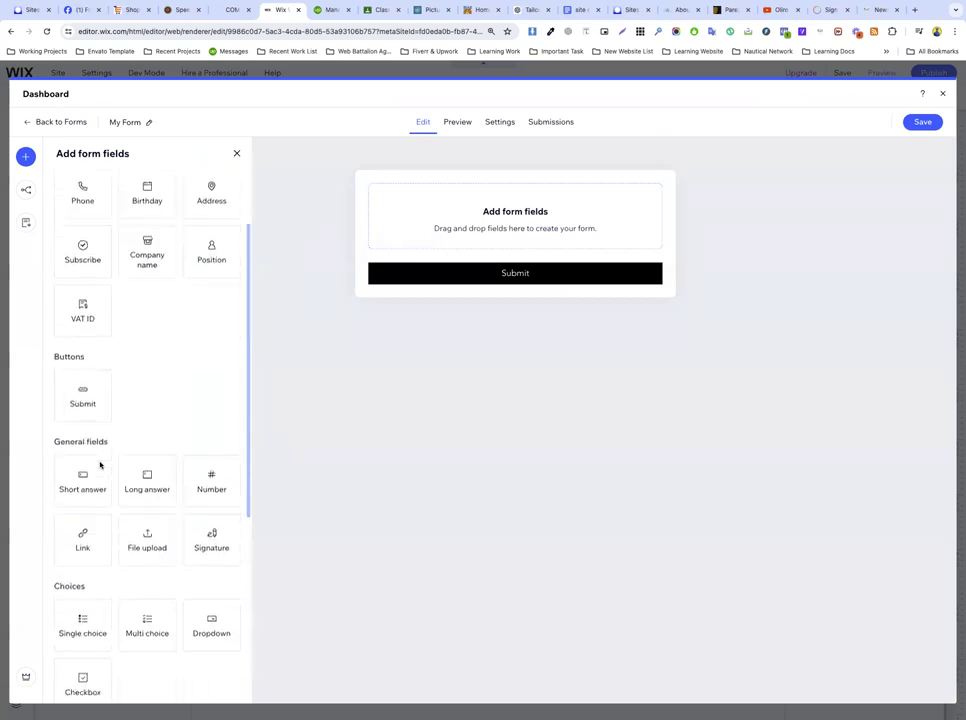
{"action": "left_click_drag", "start_coordinate": [72, 240], "coordinate": [448, 233]}
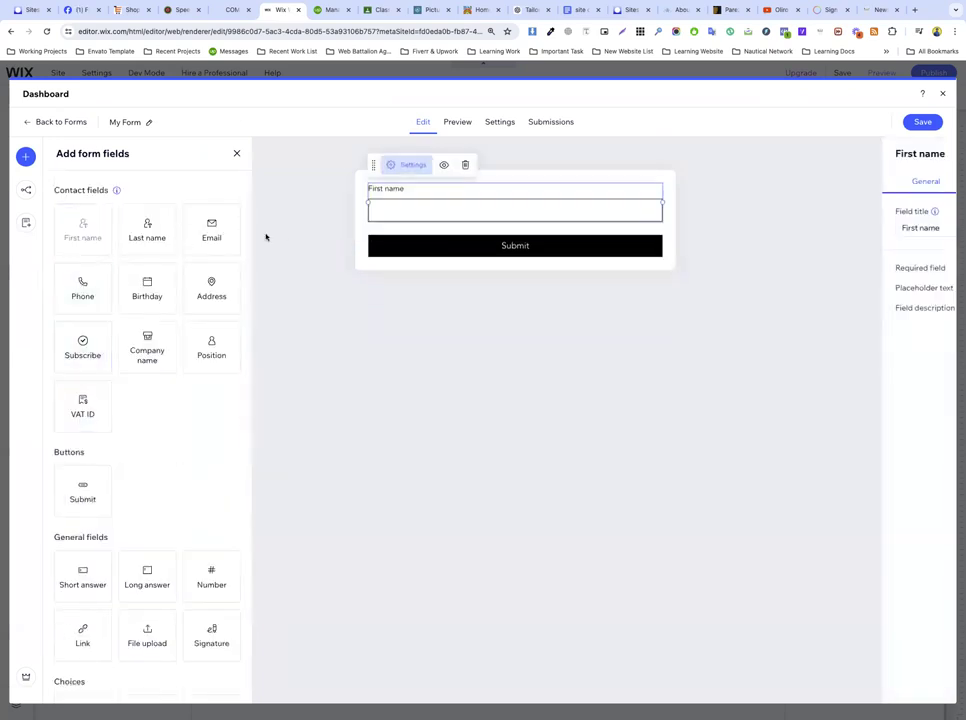
{"action": "left_click_drag", "start_coordinate": [144, 231], "coordinate": [444, 247]}
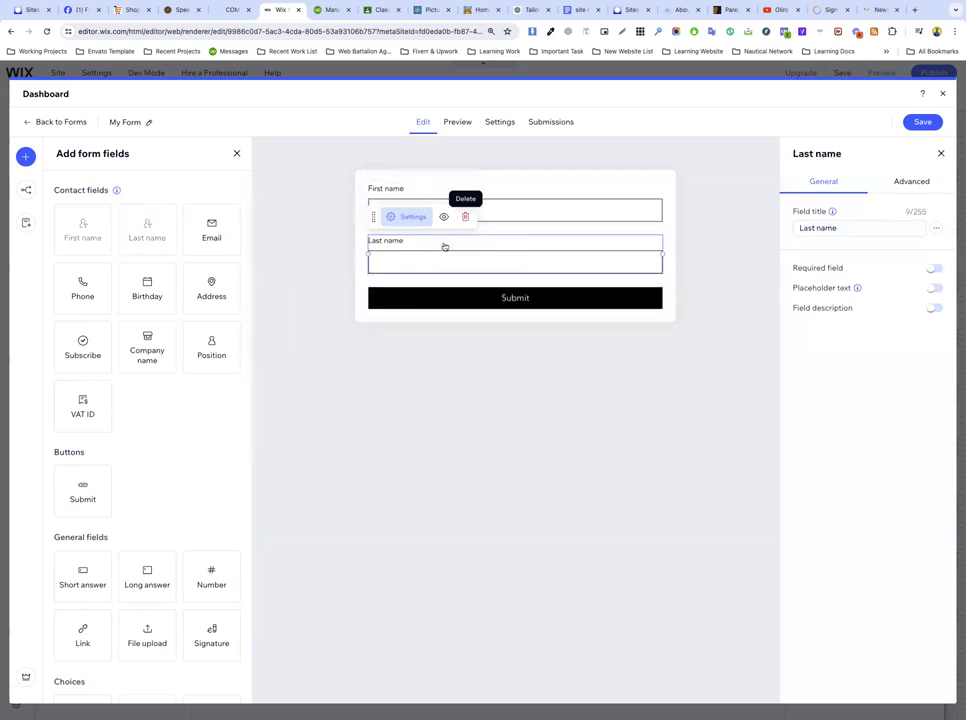
{"action": "left_click_drag", "start_coordinate": [209, 237], "coordinate": [440, 290]}
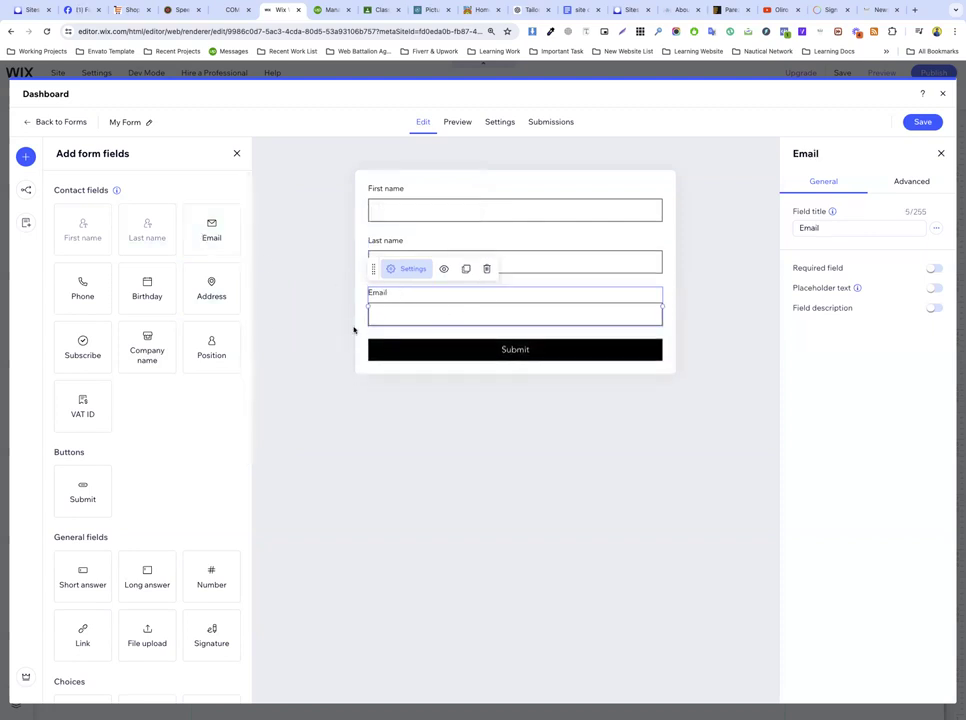
{"action": "left_click_drag", "start_coordinate": [90, 291], "coordinate": [418, 369]}
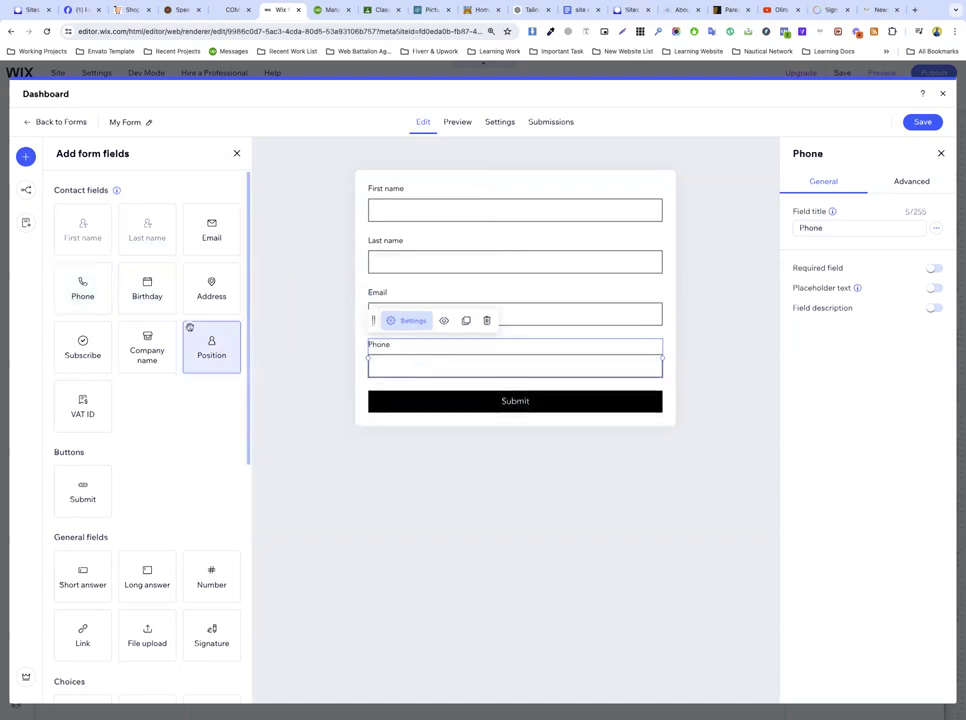
Step: Add Birthday, two Address fields and a Company name field below them
{"action": "left_click_drag", "start_coordinate": [140, 291], "coordinate": [412, 392]}
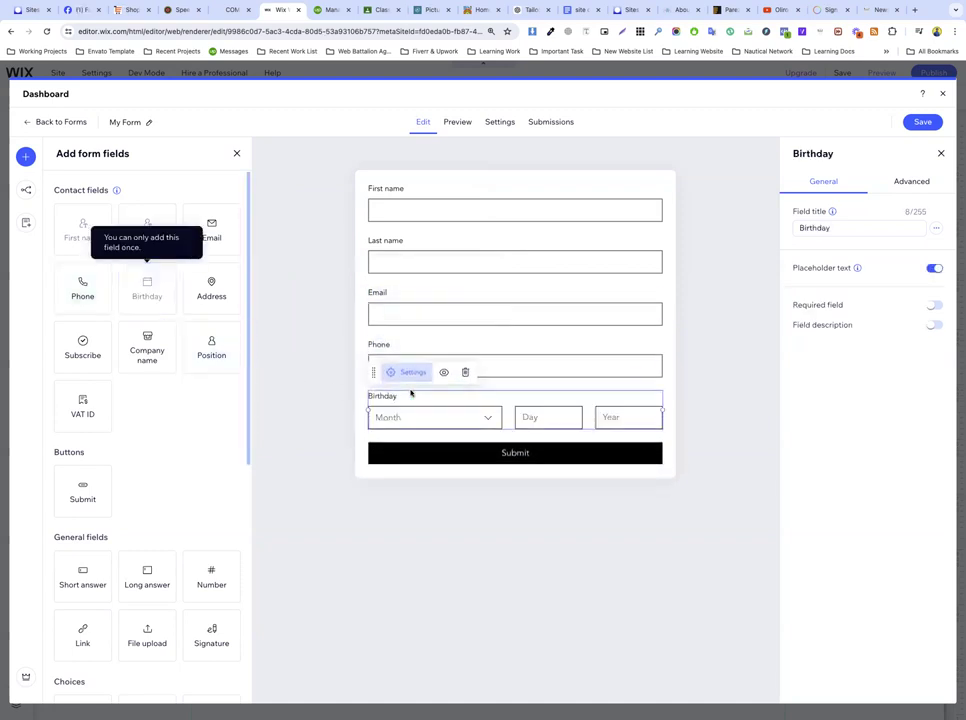
{"action": "left_click_drag", "start_coordinate": [218, 296], "coordinate": [448, 459]}
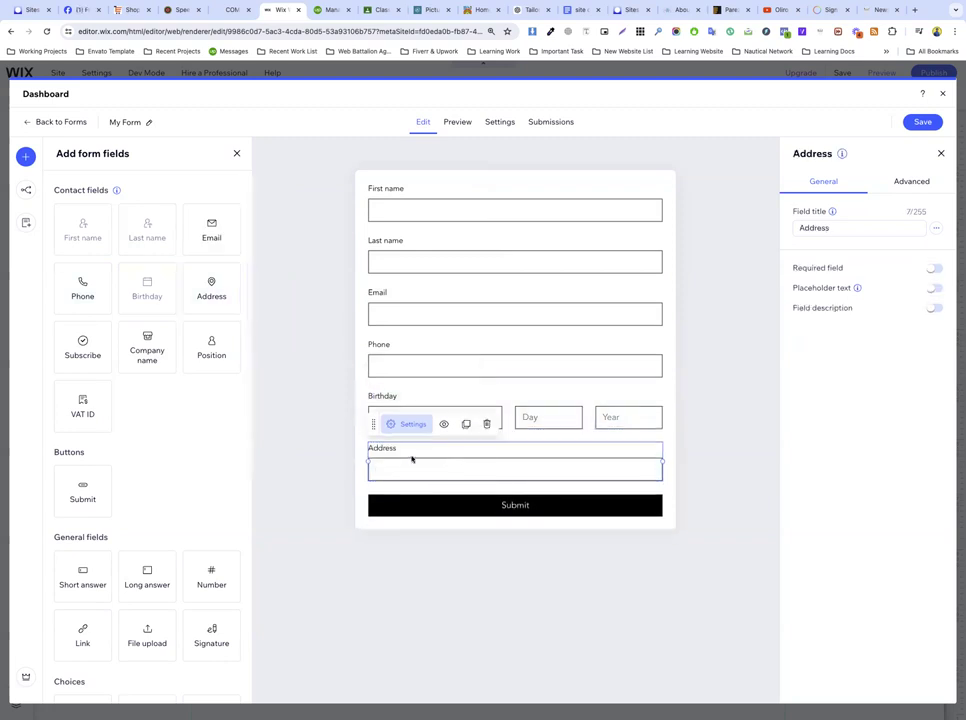
{"action": "left_click_drag", "start_coordinate": [211, 290], "coordinate": [470, 510]}
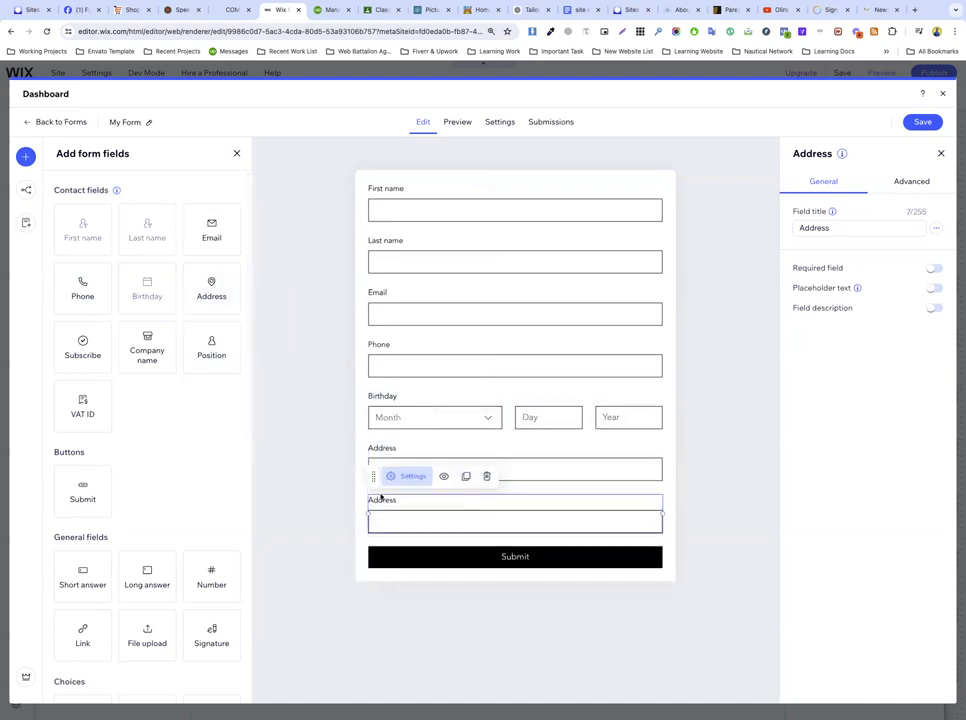
{"action": "left_click", "coordinate": [397, 451]}
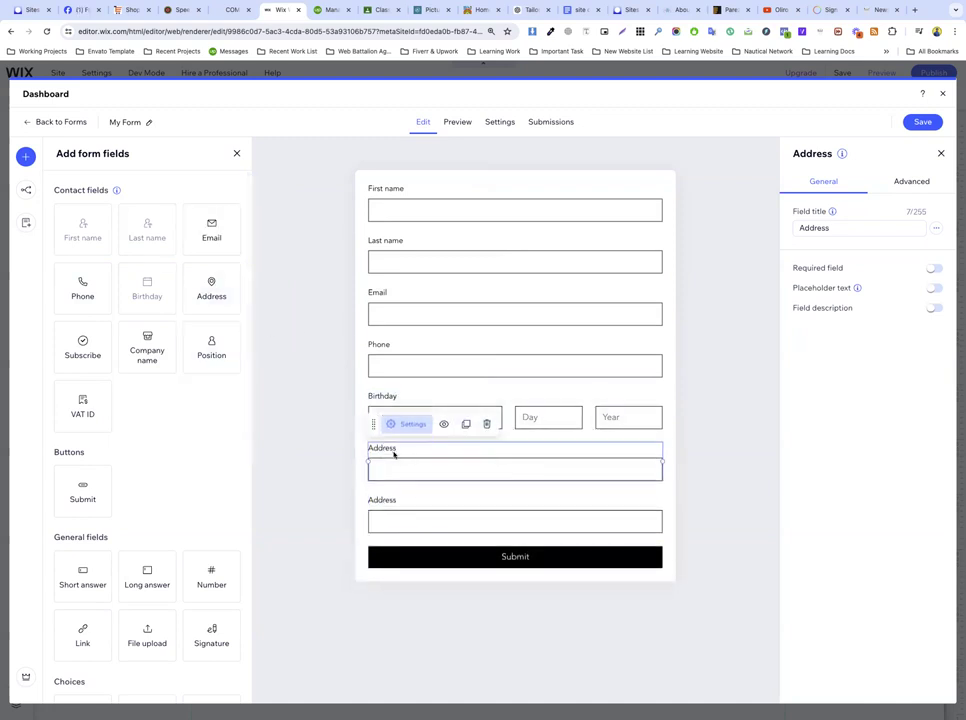
{"action": "left_click", "coordinate": [390, 512]}
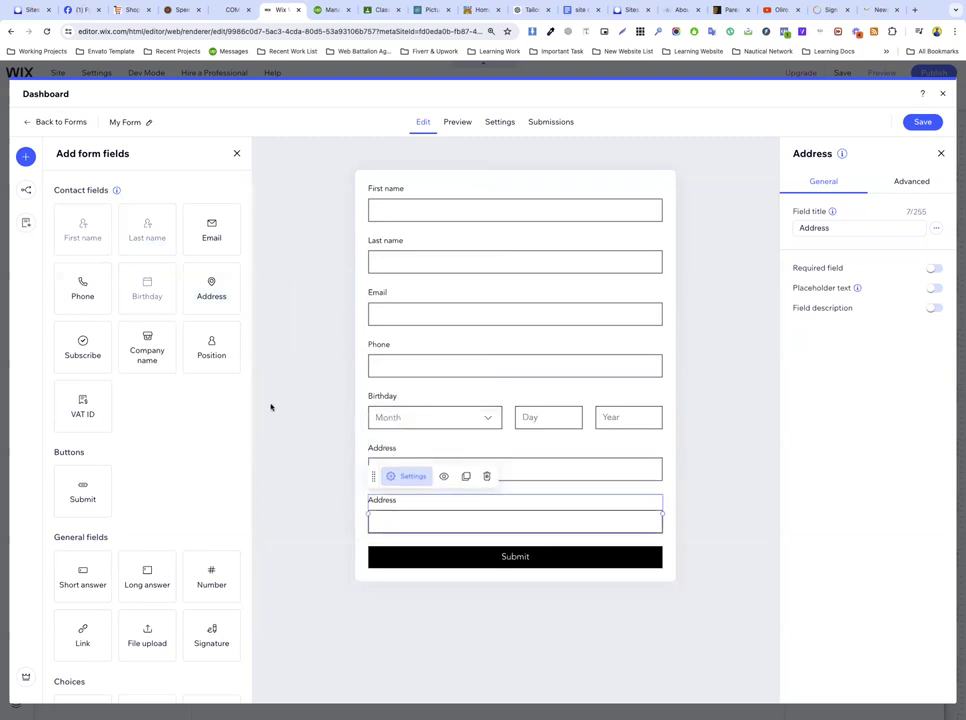
{"action": "left_click_drag", "start_coordinate": [147, 345], "coordinate": [410, 540]}
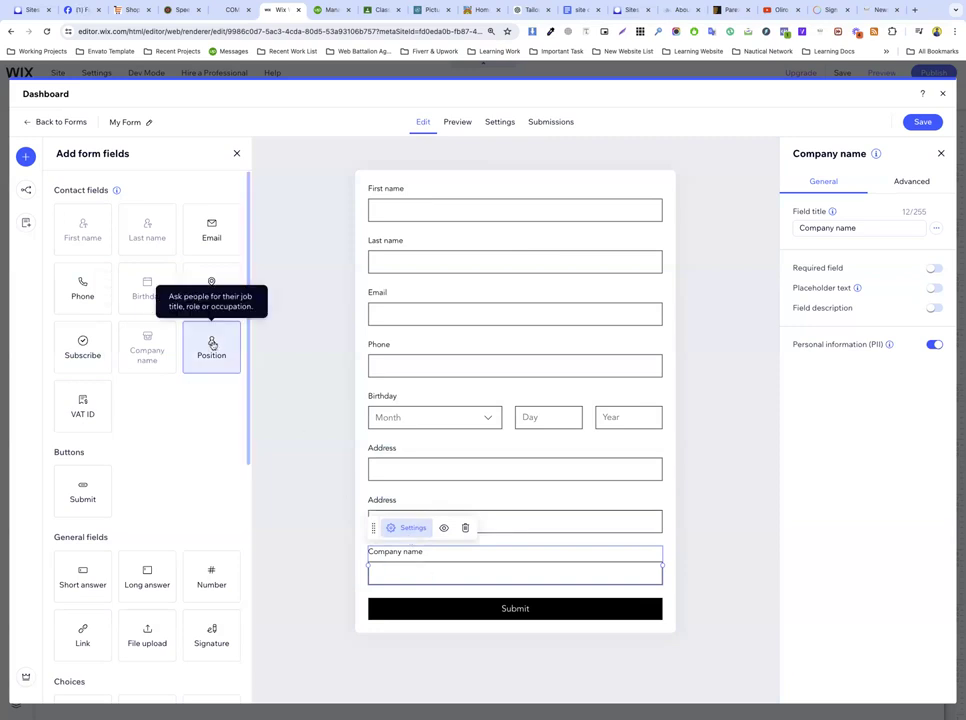
Step: Add a Short answer field below Company name
{"action": "scroll", "coordinate": [143, 422], "scroll_direction": "down", "scroll_amount": 1}
{"action": "scroll", "coordinate": [143, 420], "scroll_direction": "down", "scroll_amount": 3}
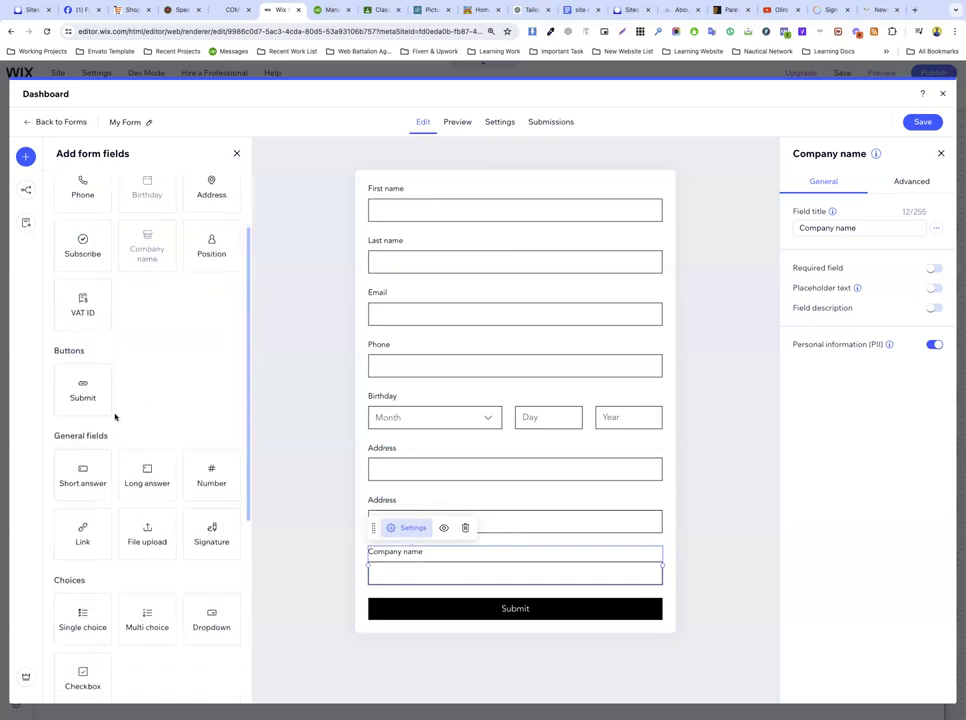
{"action": "scroll", "coordinate": [185, 443], "scroll_direction": "down", "scroll_amount": 5}
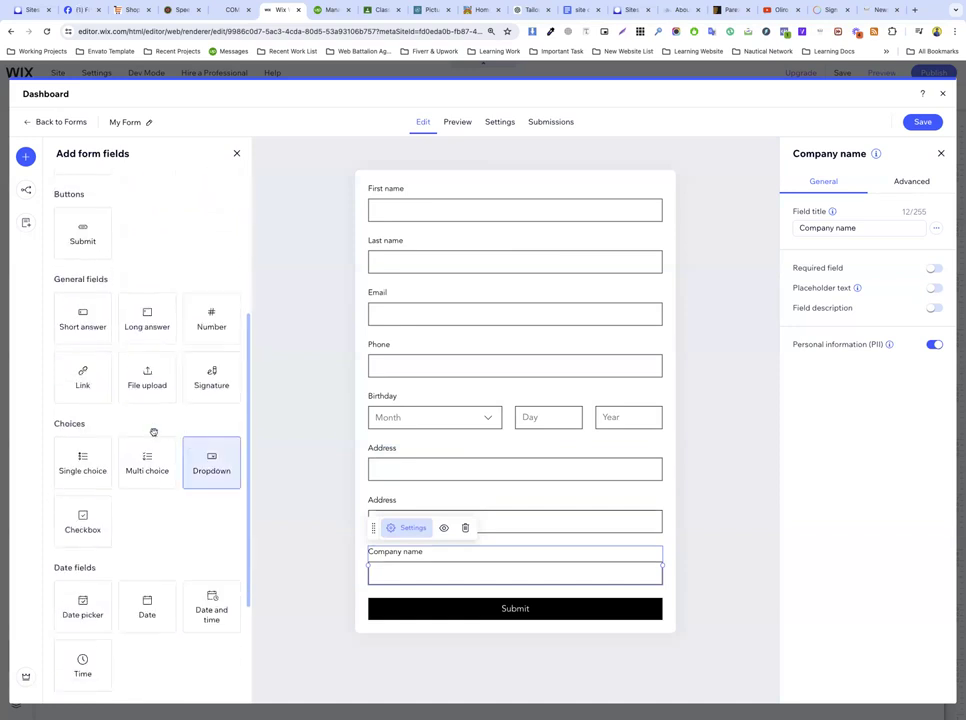
{"action": "left_click_drag", "start_coordinate": [82, 317], "coordinate": [433, 601]}
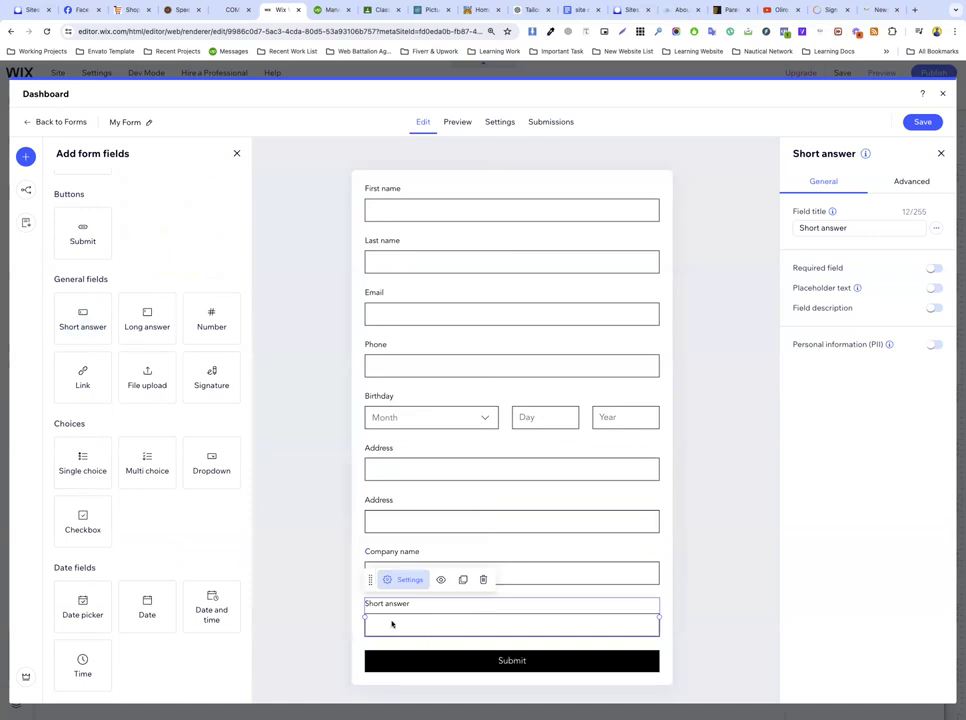
{"action": "left_click", "coordinate": [388, 196]}
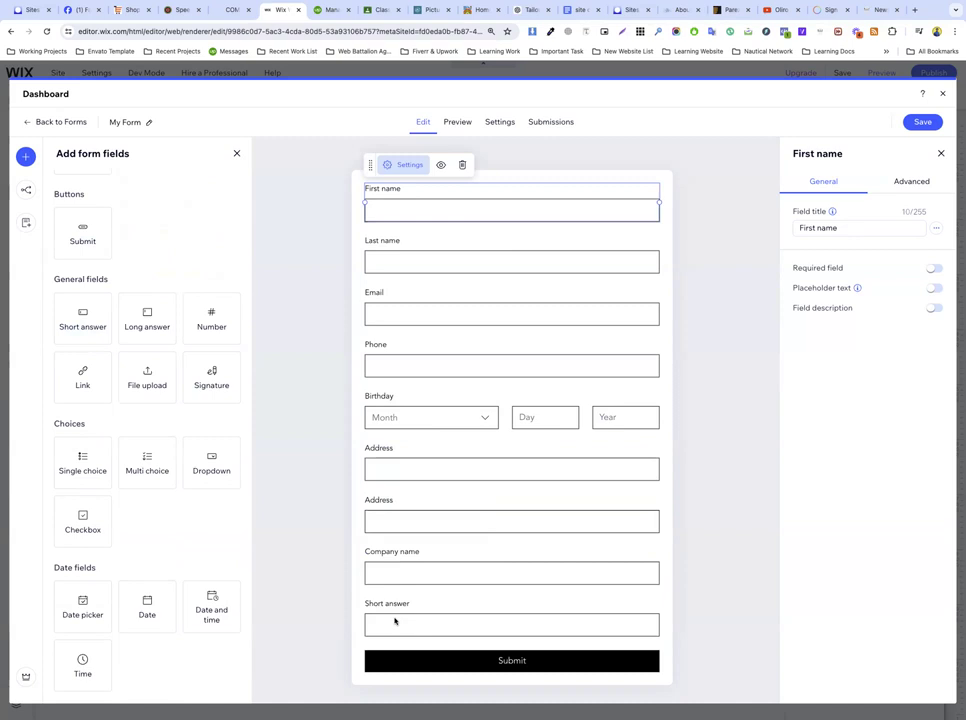
{"action": "left_click", "coordinate": [378, 606]}
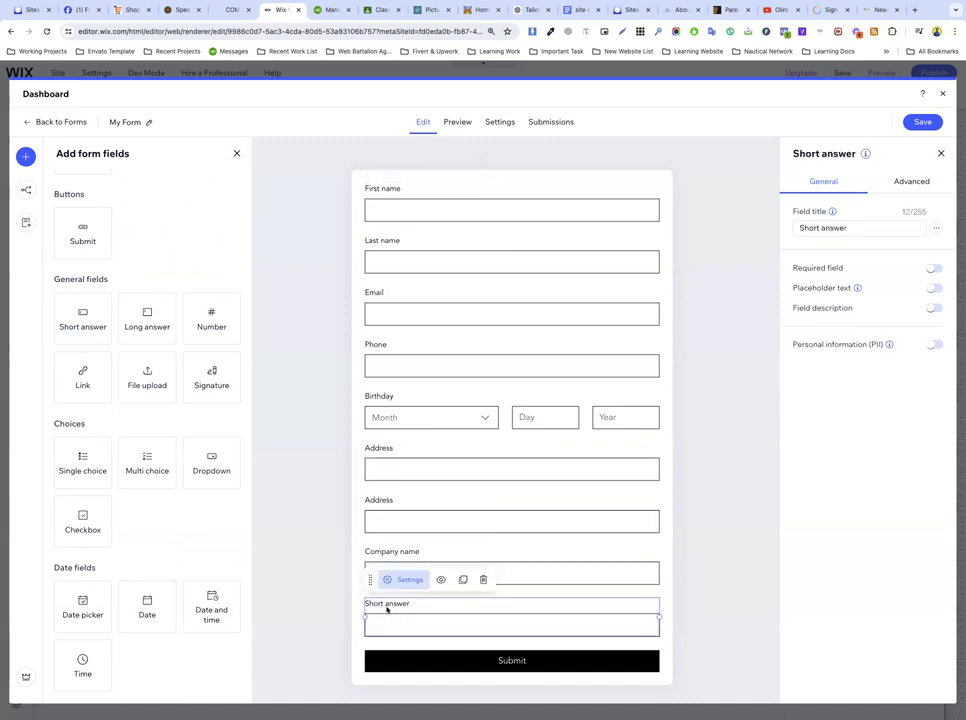
Step: Retitle the short answer field to 'Write your poet name?'
{"action": "left_click", "coordinate": [851, 229]}
{"action": "key", "text": "super+a"}
{"action": "key", "text": "BackSpace"}
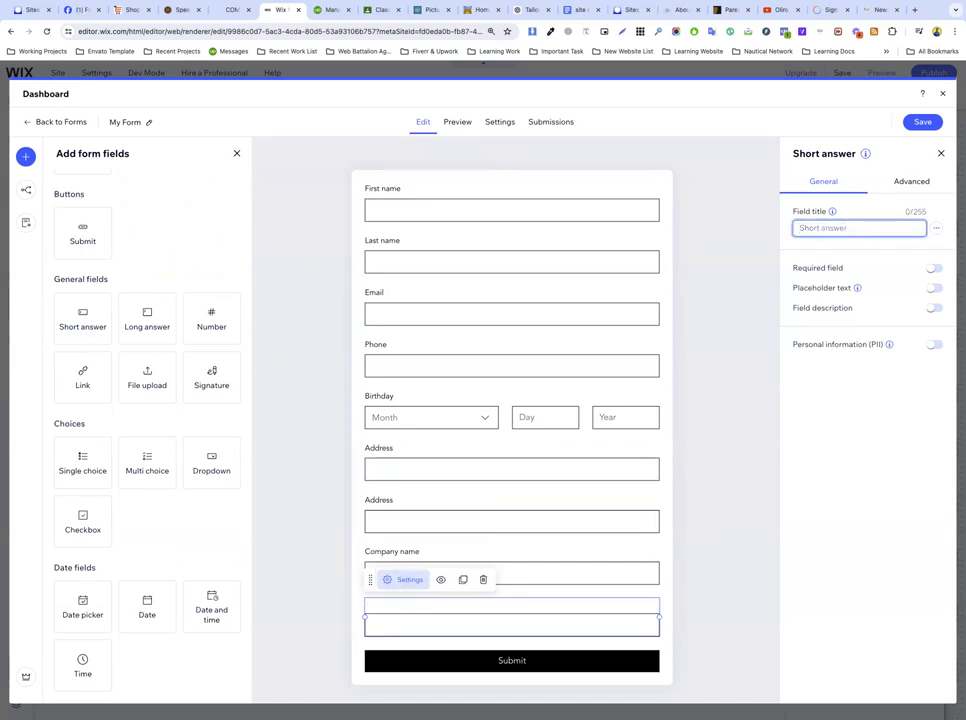
{"action": "type", "text": "Wi"}
{"action": "left_click", "coordinate": [834, 408]}
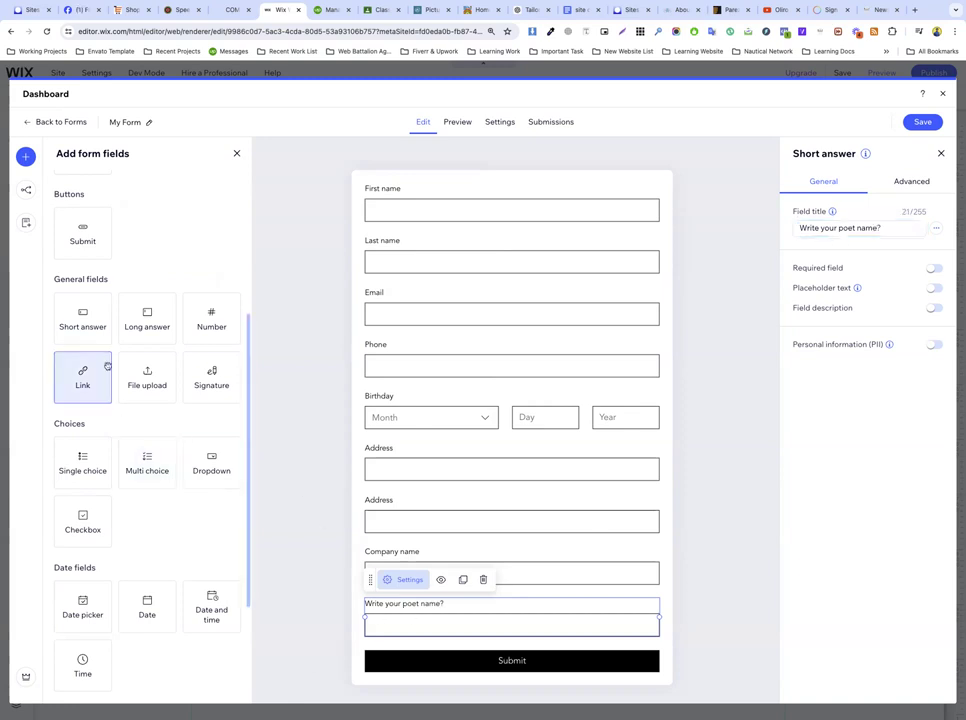
{"action": "left_click", "coordinate": [138, 427]}
{"action": "scroll", "coordinate": [142, 521], "scroll_direction": "down", "scroll_amount": 2}
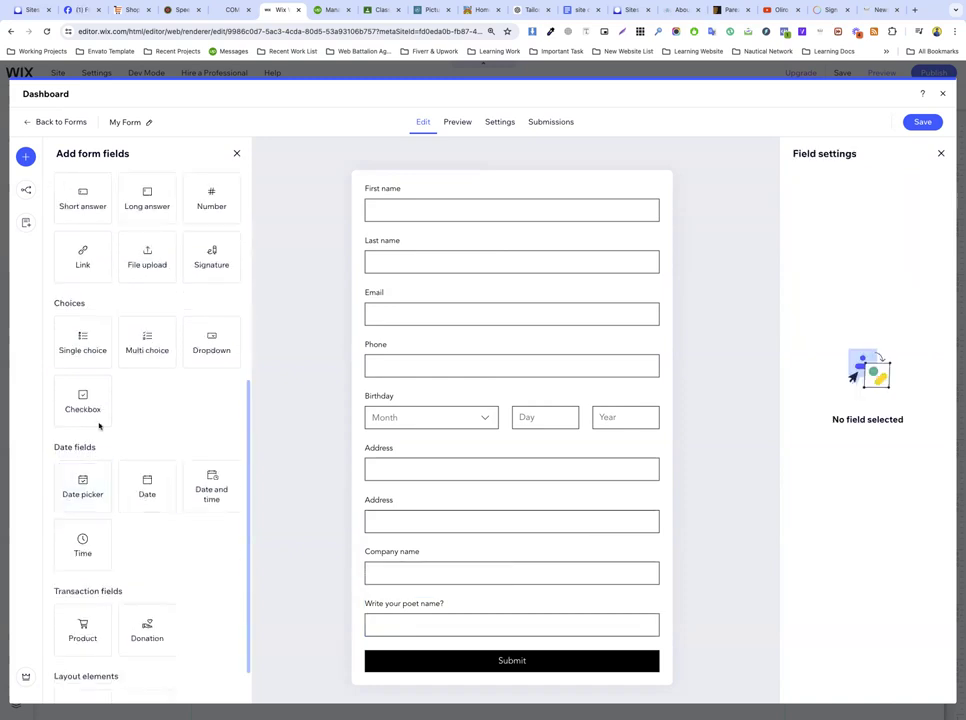
Step: Add a Long answer field below the poet question, then open communicatekw.com's Contact page
{"action": "scroll", "coordinate": [127, 416], "scroll_direction": "up", "scroll_amount": 2}
{"action": "scroll", "coordinate": [128, 415], "scroll_direction": "up", "scroll_amount": 1}
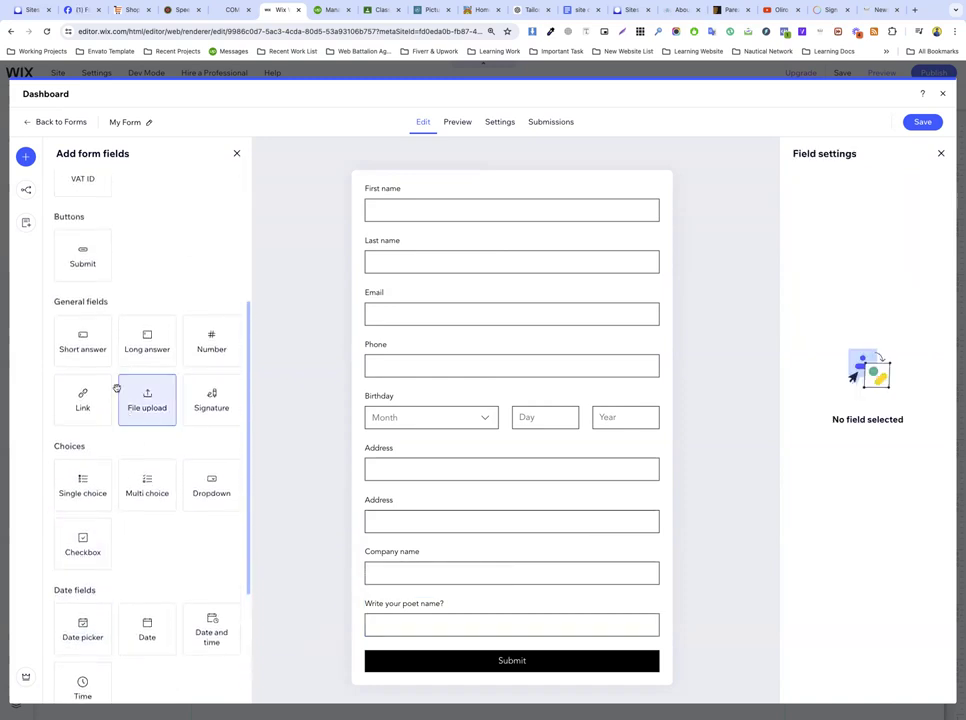
{"action": "left_click_drag", "start_coordinate": [143, 342], "coordinate": [425, 675]}
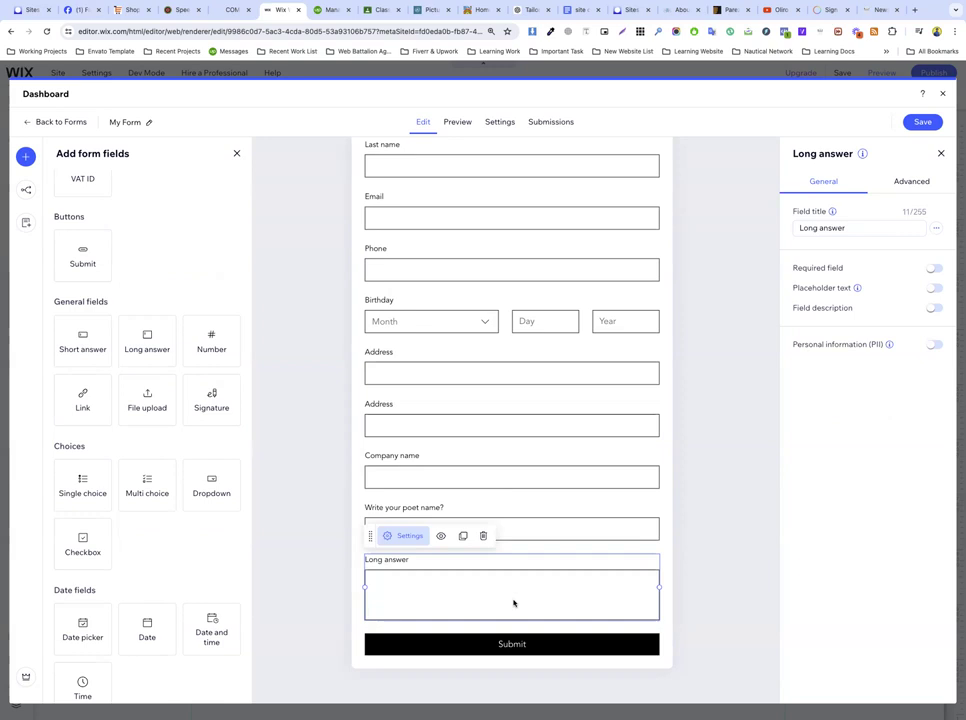
{"action": "left_click", "coordinate": [232, 10]}
{"action": "left_click", "coordinate": [546, 115]}
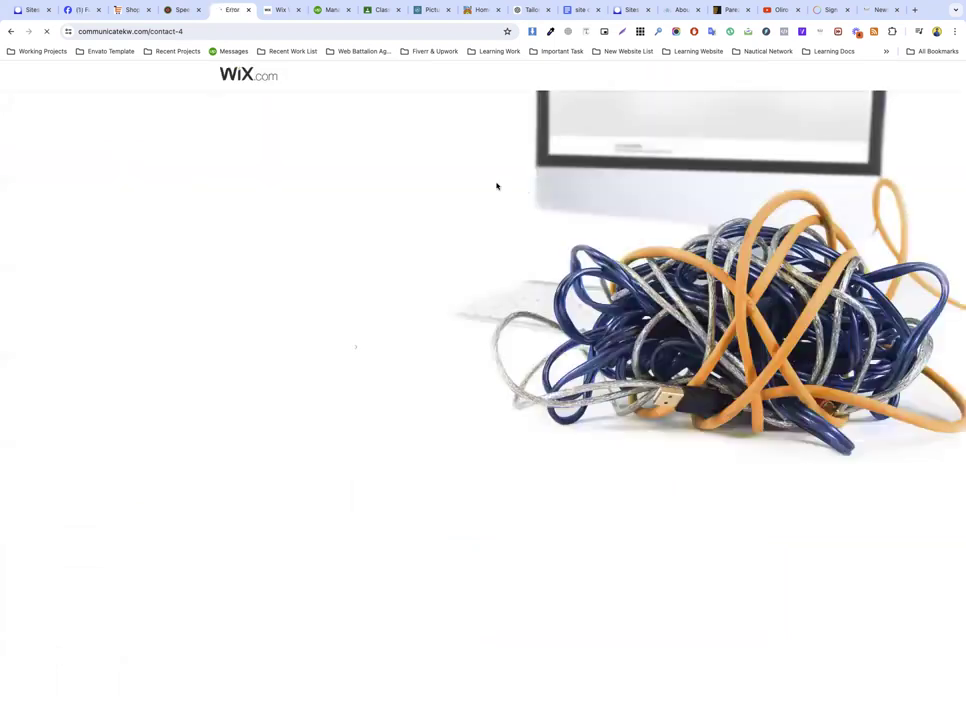
Step: Strip contact-4 from the address to load the communicatekw.com home domain
{"action": "left_click", "coordinate": [158, 31]}
{"action": "left_click_drag", "start_coordinate": [191, 31], "coordinate": [232, 40]}
{"action": "key", "text": "BackSpace"}
{"action": "key", "text": "Return"}
{"action": "left_click", "coordinate": [232, 38]}
{"action": "left_click", "coordinate": [232, 38]}
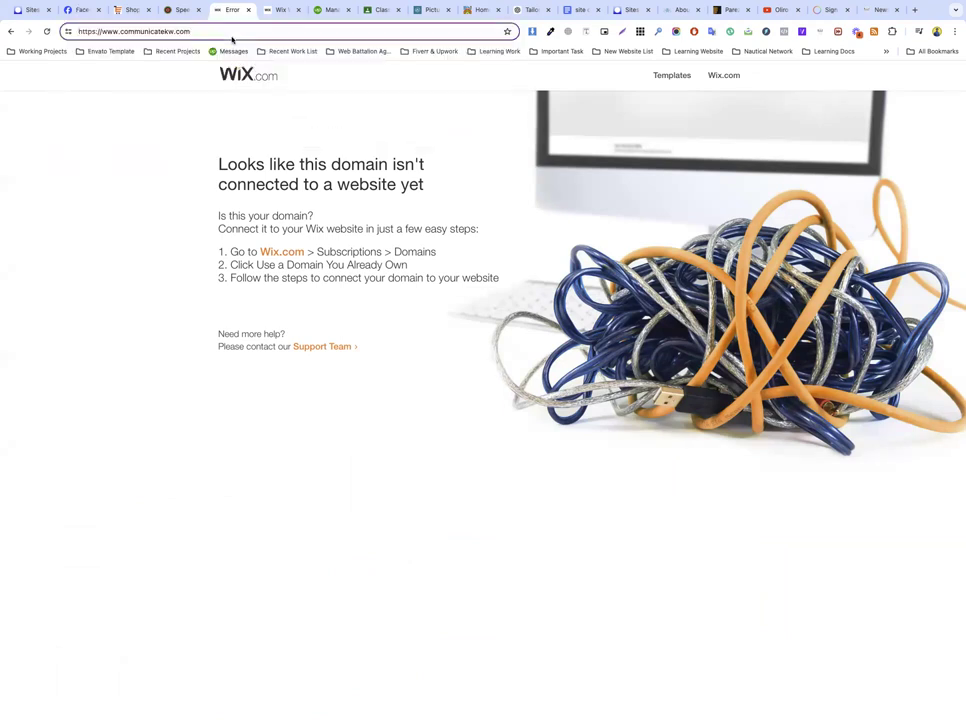
{"action": "key", "text": "Return"}
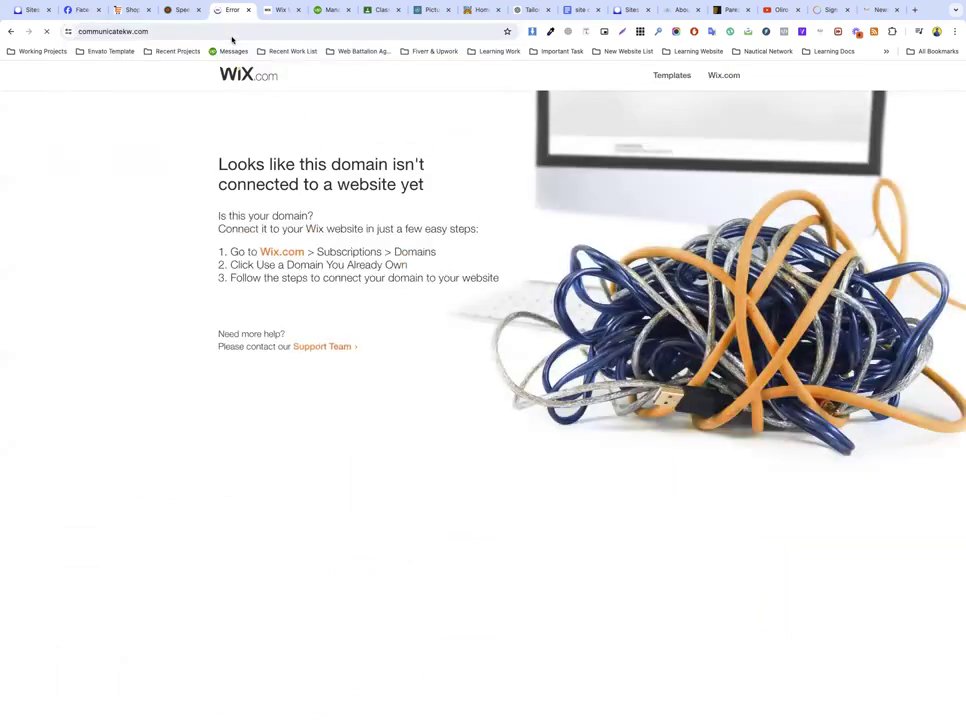
{"action": "left_click", "coordinate": [232, 38]}
Step: Try the Message and Web-Site fields on the Kuwait Counseling contact page, then return to Wix
{"action": "left_click", "coordinate": [124, 12]}
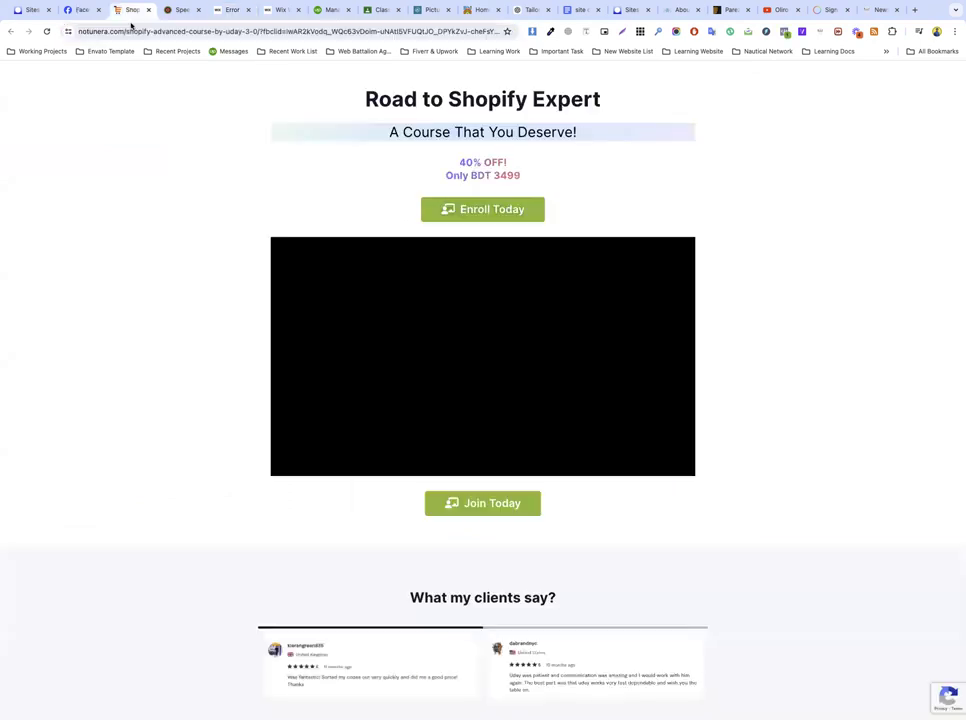
{"action": "key", "text": "ctrl+Tab"}
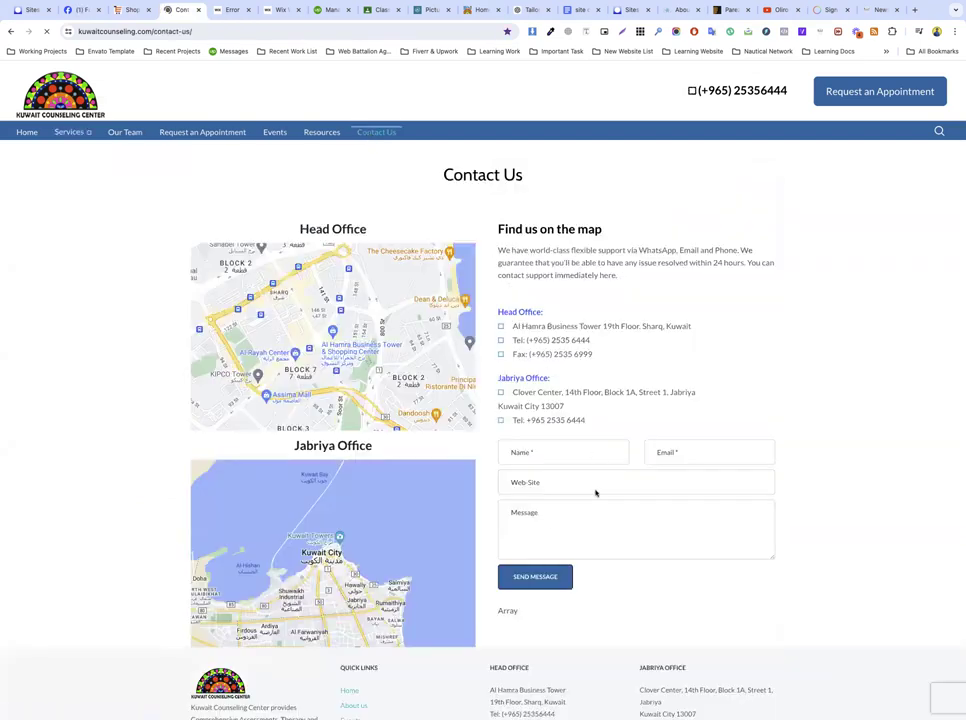
{"action": "scroll", "coordinate": [570, 505], "scroll_direction": "down", "scroll_amount": 1}
{"action": "left_click", "coordinate": [540, 462]}
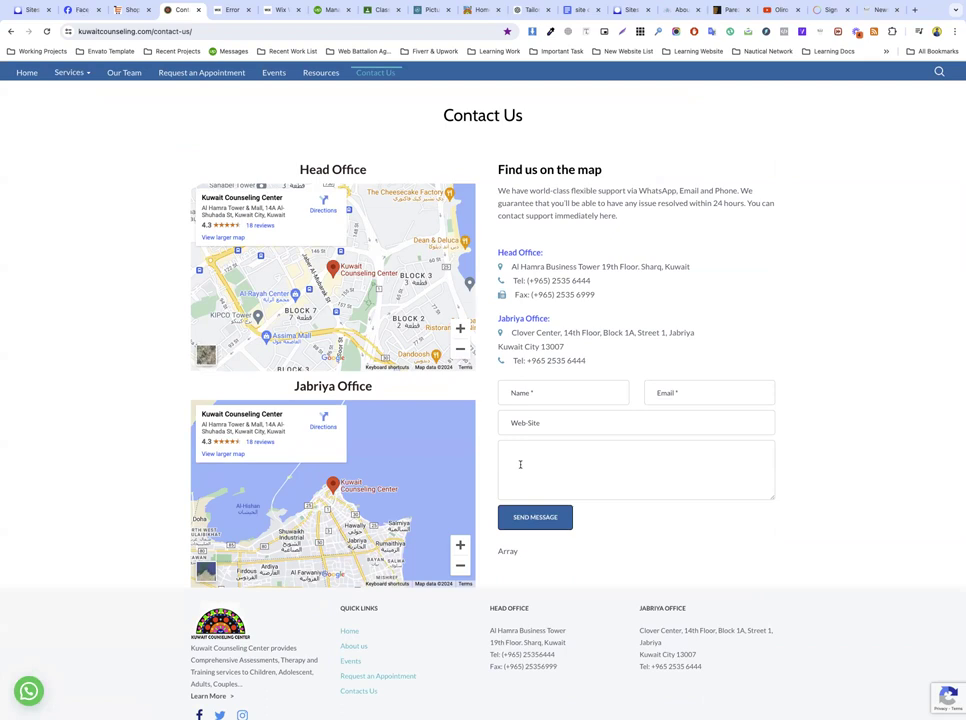
{"action": "left_click", "coordinate": [514, 421]}
{"action": "left_click", "coordinate": [513, 453]}
{"action": "left_click", "coordinate": [536, 427]}
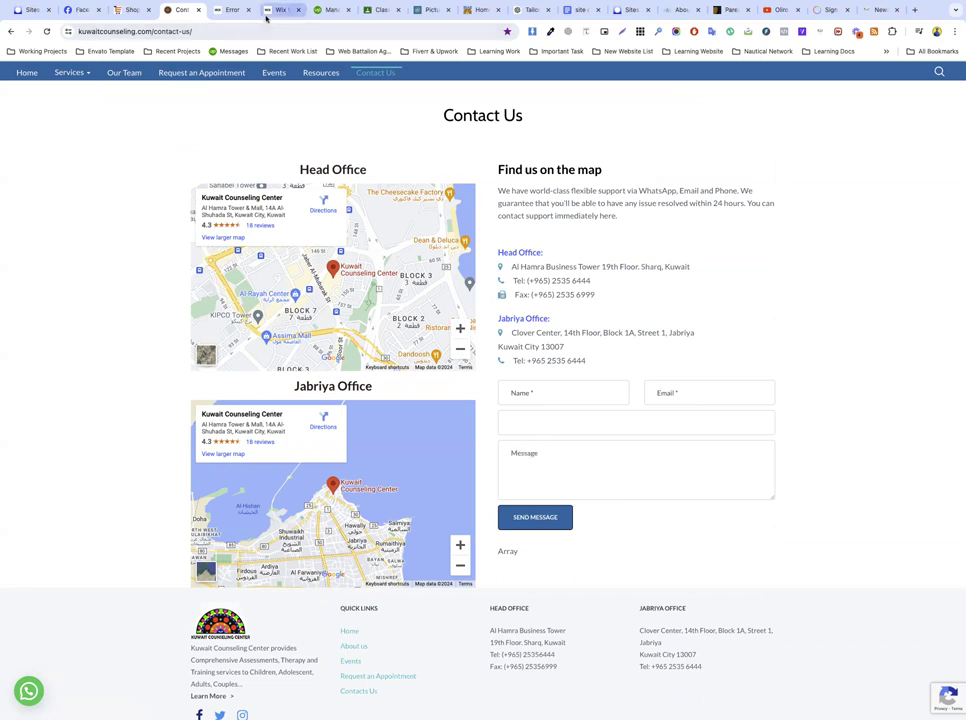
{"action": "left_click", "coordinate": [268, 12]}
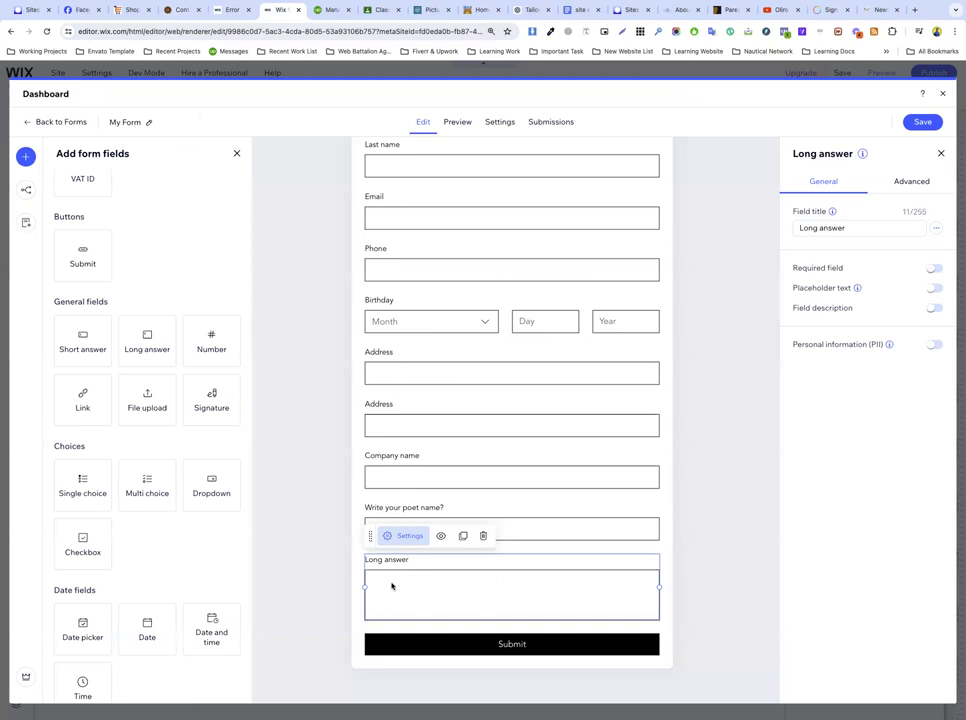
Step: Add a Link field below Long answer titled 'Website Link'
{"action": "scroll", "coordinate": [149, 440], "scroll_direction": "down", "scroll_amount": 2}
{"action": "scroll", "coordinate": [149, 440], "scroll_direction": "up", "scroll_amount": 2}
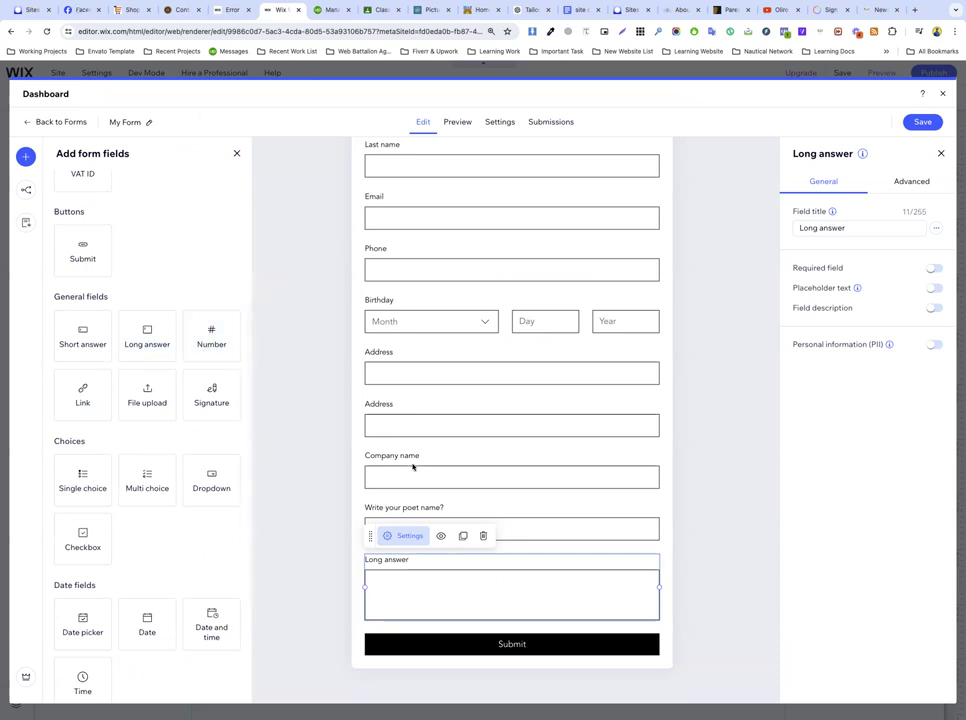
{"action": "left_click_drag", "start_coordinate": [82, 401], "coordinate": [416, 643]}
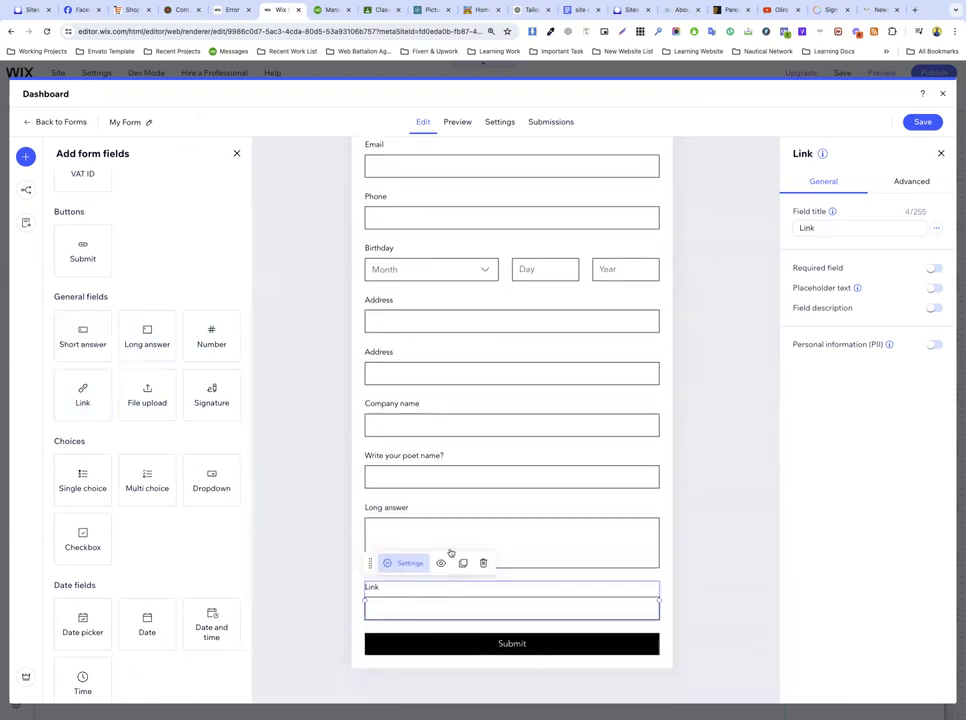
{"action": "left_click", "coordinate": [820, 230]}
{"action": "double_click", "coordinate": [822, 230]}
{"action": "type", "text": "Website Link"}
{"action": "left_click", "coordinate": [879, 412]}
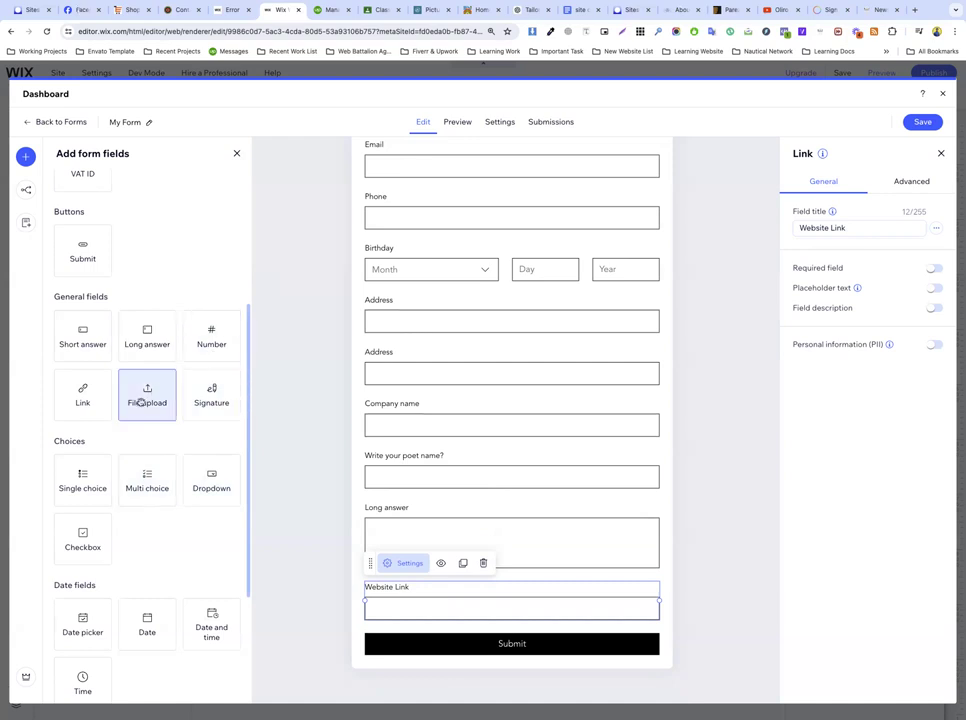
Step: Add File upload and Signature fields above Website Link and save the form
{"action": "left_click_drag", "start_coordinate": [141, 400], "coordinate": [414, 602]}
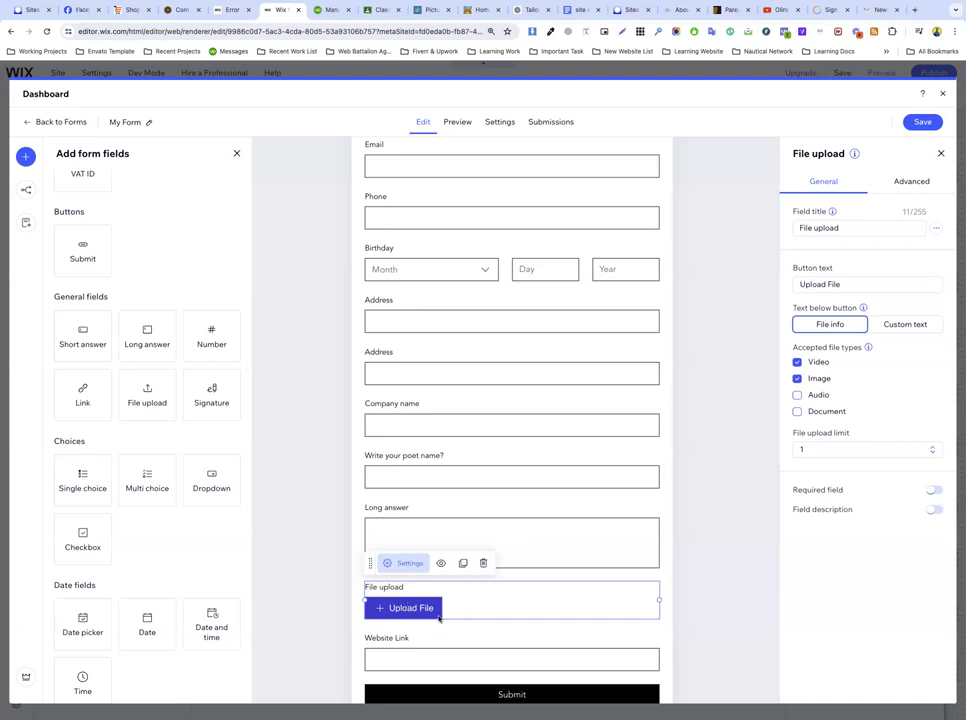
{"action": "left_click", "coordinate": [681, 575]}
{"action": "left_click", "coordinate": [498, 587]}
{"action": "mouse_move", "coordinate": [220, 371]}
{"action": "left_mouse_down"}
{"action": "mouse_move", "coordinate": [382, 522]}
{"action": "mouse_move", "coordinate": [412, 628]}
{"action": "mouse_move", "coordinate": [412, 589]}
{"action": "left_mouse_up"}
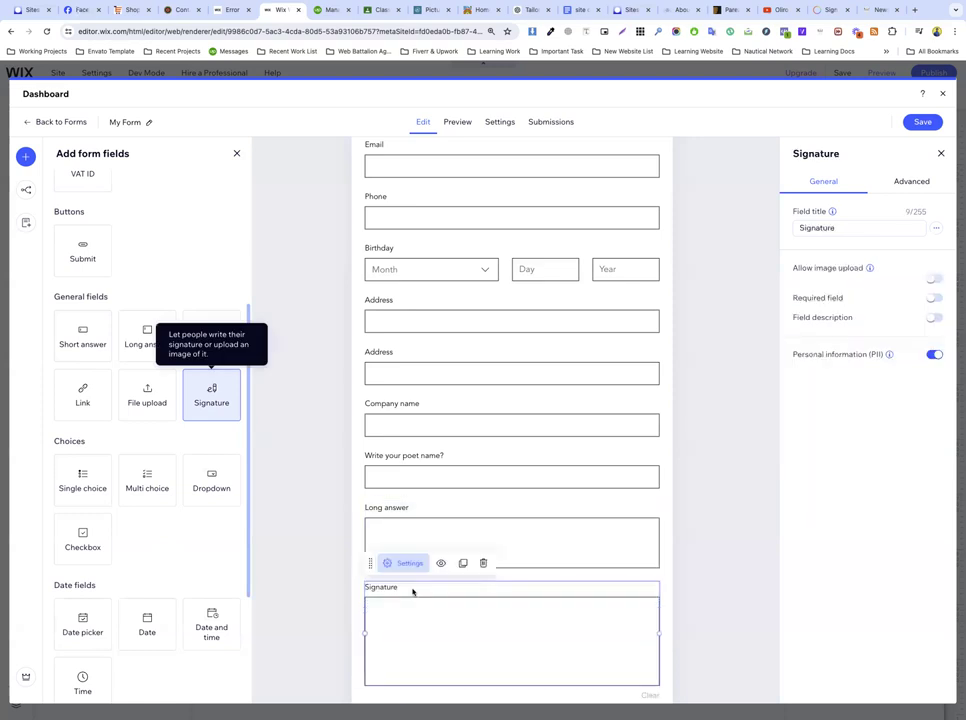
{"action": "scroll", "coordinate": [412, 590], "scroll_direction": "down", "scroll_amount": 3}
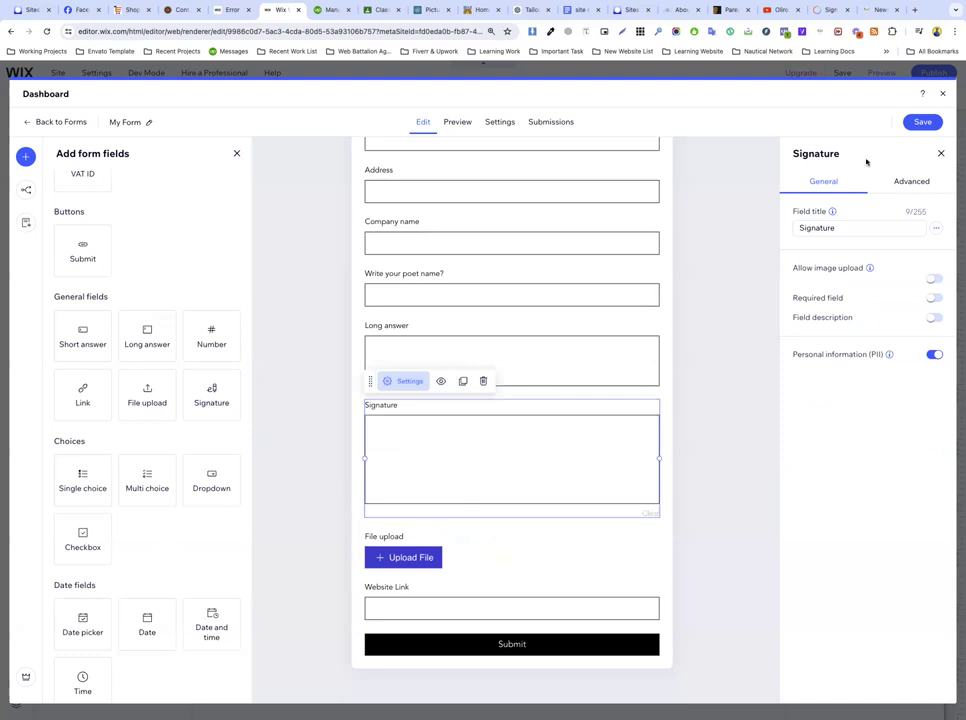
{"action": "left_click", "coordinate": [906, 121]}
Step: Save and close the form builder, swap the page's form to My Form 2, and preview it
{"action": "left_click", "coordinate": [922, 121]}
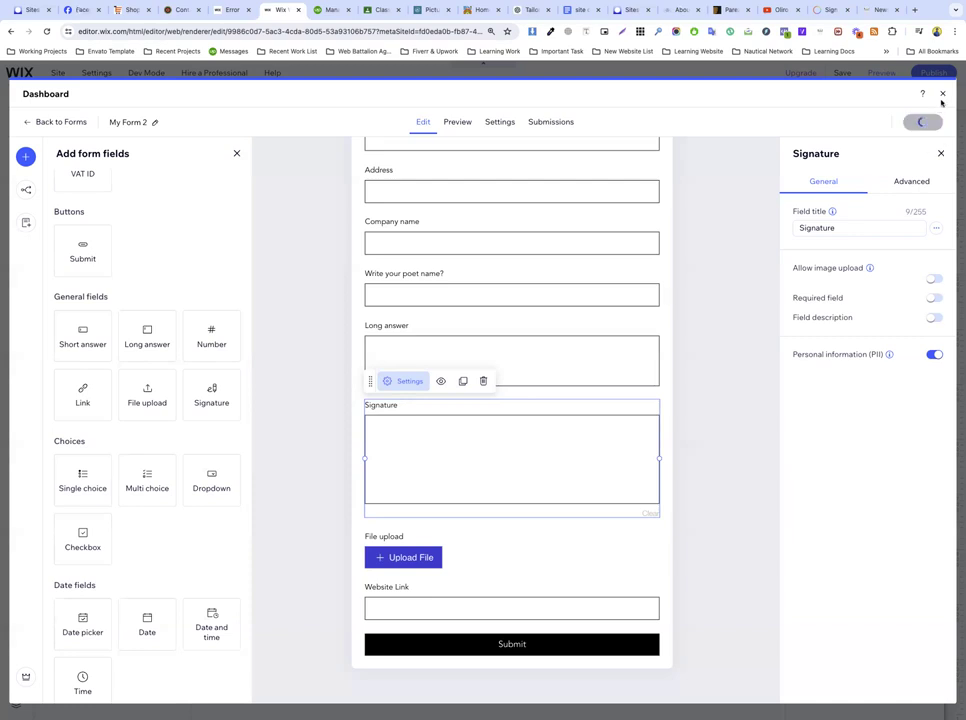
{"action": "left_click", "coordinate": [942, 94]}
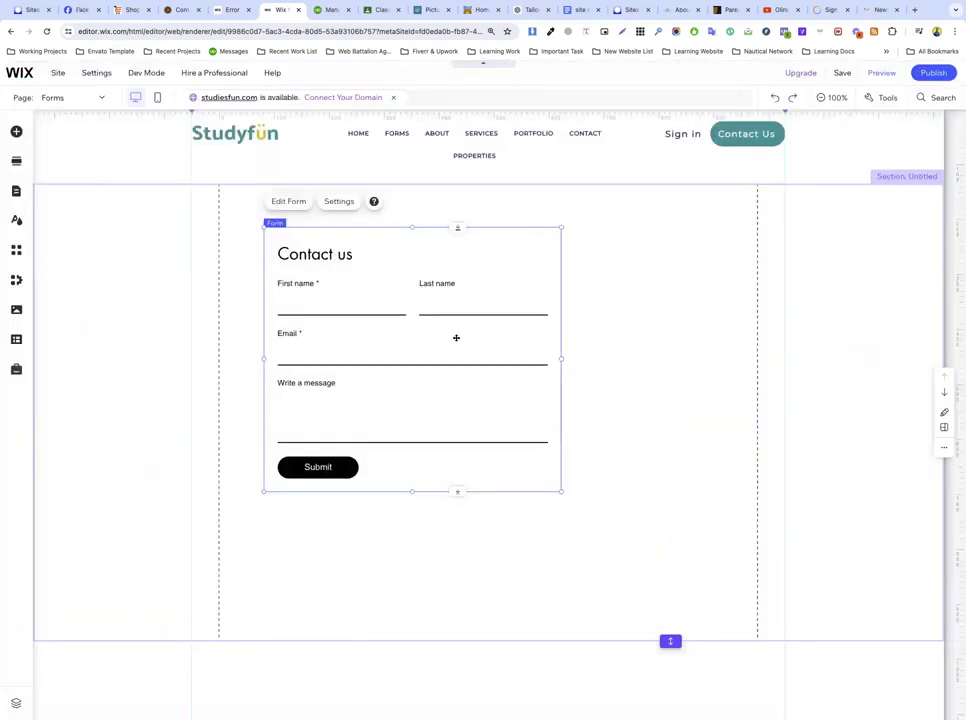
{"action": "left_click", "coordinate": [337, 203]}
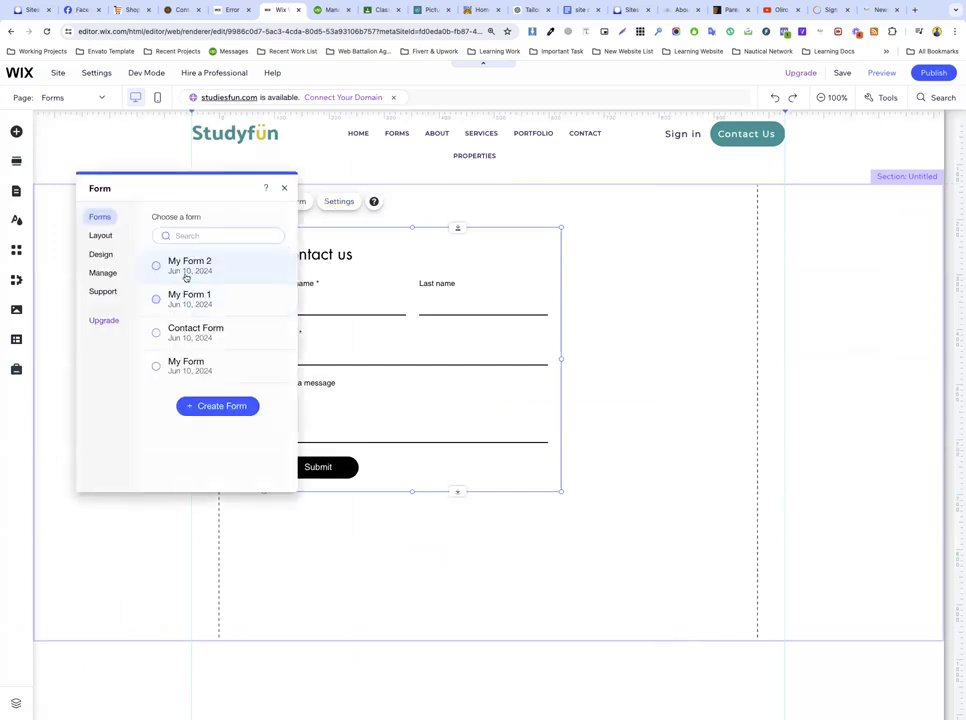
{"action": "left_click", "coordinate": [185, 271]}
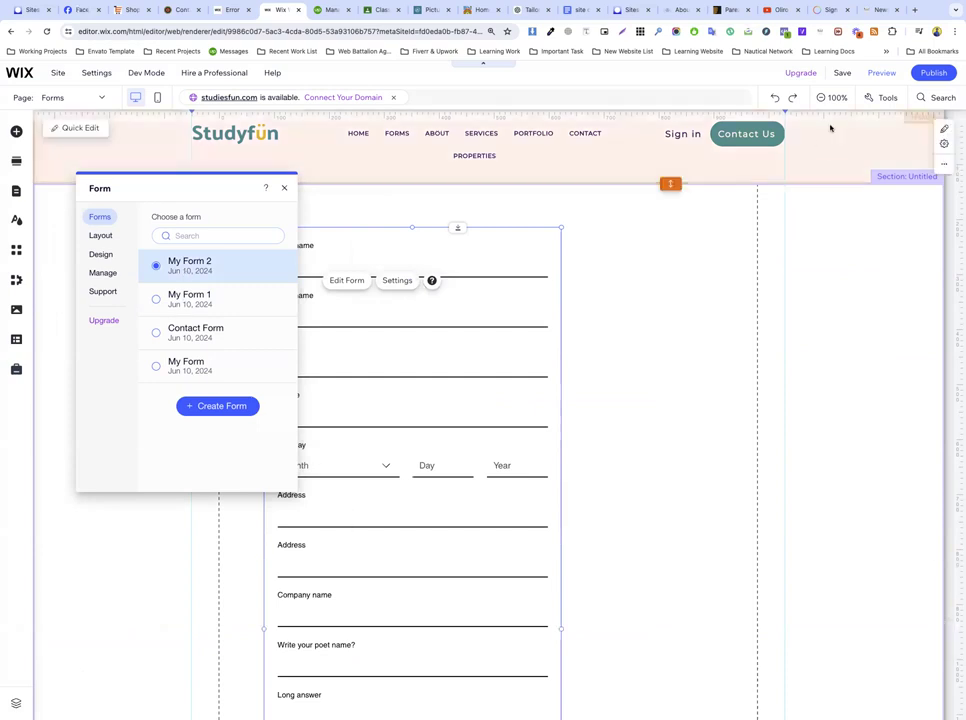
{"action": "left_click", "coordinate": [881, 73]}
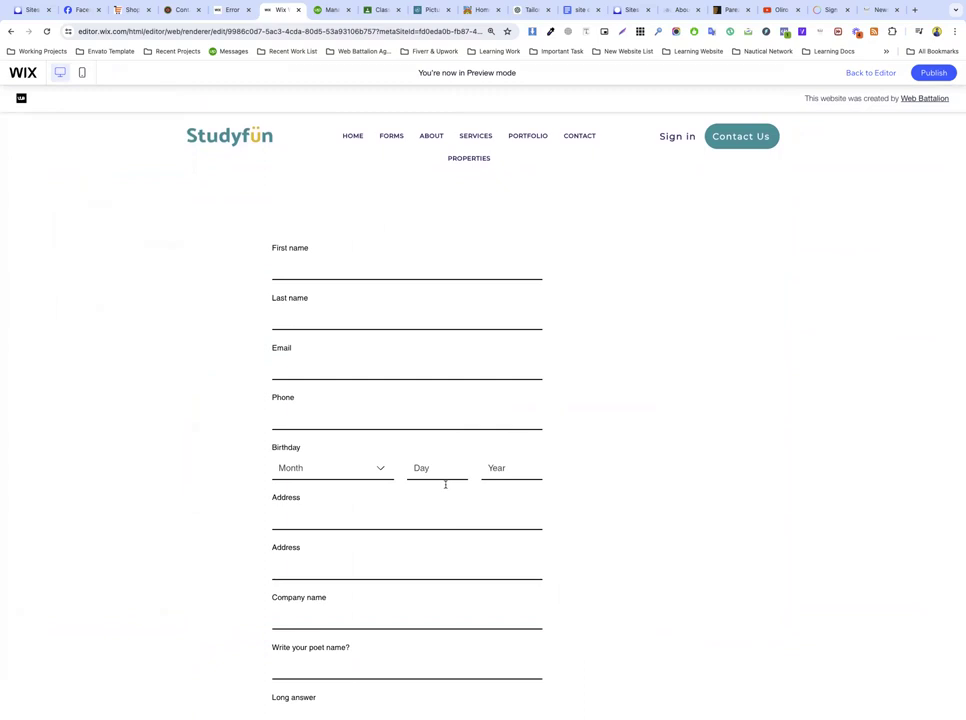
Step: Draw a test signature in the Signature pad, clear it, and draw a new one
{"action": "scroll", "coordinate": [446, 484], "scroll_direction": "down", "scroll_amount": 5}
{"action": "mouse_move", "coordinate": [327, 489]}
{"action": "left_mouse_down"}
{"action": "mouse_move", "coordinate": [360, 500]}
{"action": "mouse_move", "coordinate": [408, 478]}
{"action": "left_mouse_up"}
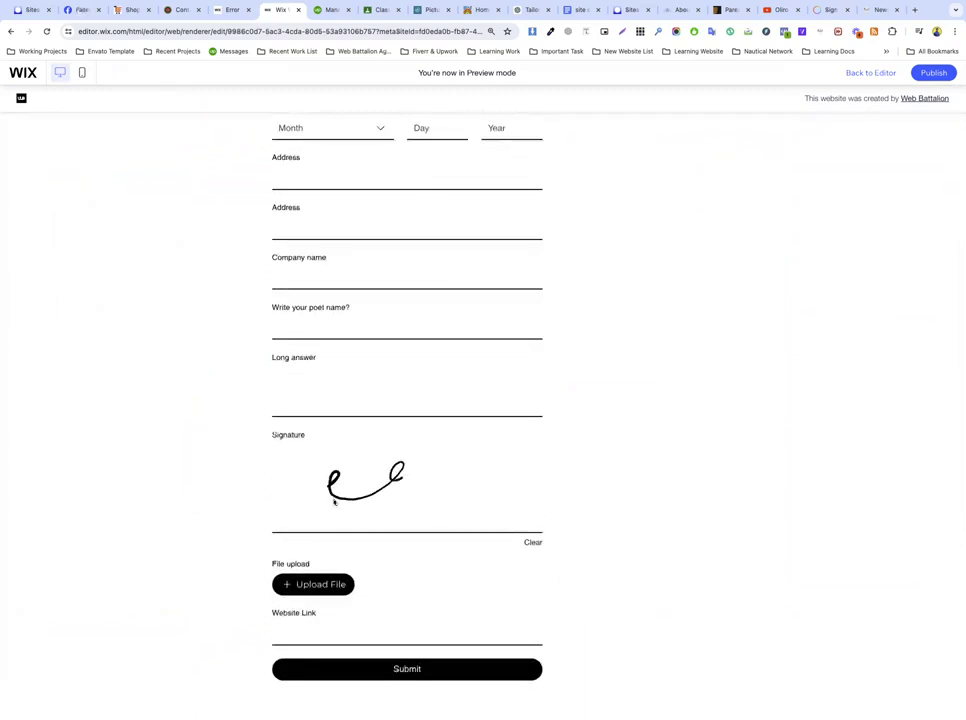
{"action": "mouse_move", "coordinate": [330, 495]}
{"action": "left_mouse_down"}
{"action": "mouse_move", "coordinate": [356, 470]}
{"action": "mouse_move", "coordinate": [424, 508]}
{"action": "mouse_move", "coordinate": [442, 466]}
{"action": "mouse_move", "coordinate": [498, 483]}
{"action": "left_mouse_up"}
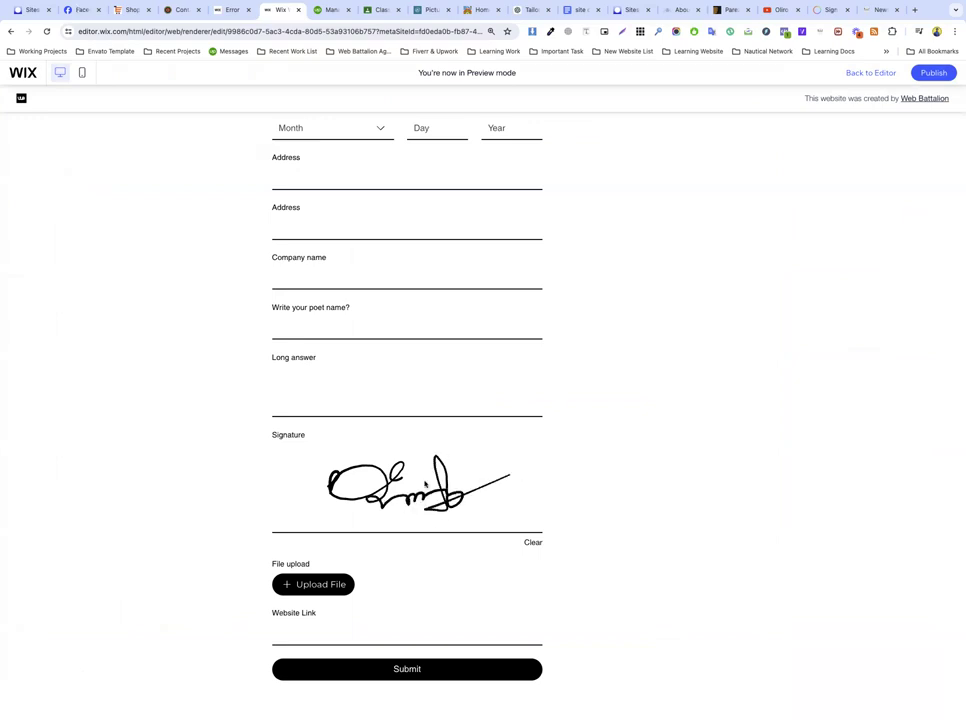
{"action": "left_click", "coordinate": [531, 543]}
{"action": "mouse_move", "coordinate": [333, 476]}
{"action": "left_mouse_down"}
{"action": "mouse_move", "coordinate": [334, 545]}
{"action": "mouse_move", "coordinate": [338, 528]}
{"action": "left_mouse_up"}
{"action": "mouse_move", "coordinate": [349, 477]}
{"action": "left_mouse_down"}
{"action": "mouse_move", "coordinate": [349, 524]}
{"action": "mouse_move", "coordinate": [355, 460]}
{"action": "mouse_move", "coordinate": [366, 510]}
{"action": "mouse_move", "coordinate": [465, 515]}
{"action": "mouse_move", "coordinate": [514, 502]}
{"action": "left_mouse_up"}
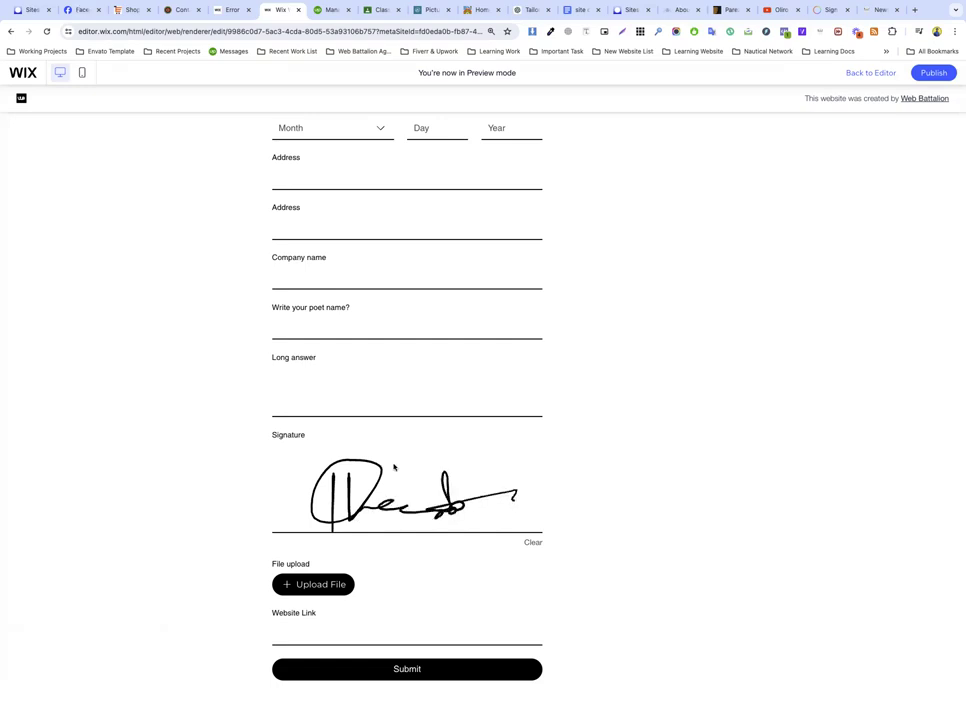
Step: Try the Website Link field, then return to the editor and select the form
{"action": "scroll", "coordinate": [300, 588], "scroll_direction": "down", "scroll_amount": 2}
{"action": "left_click", "coordinate": [314, 550]}
{"action": "scroll", "coordinate": [371, 448], "scroll_direction": "up", "scroll_amount": 7}
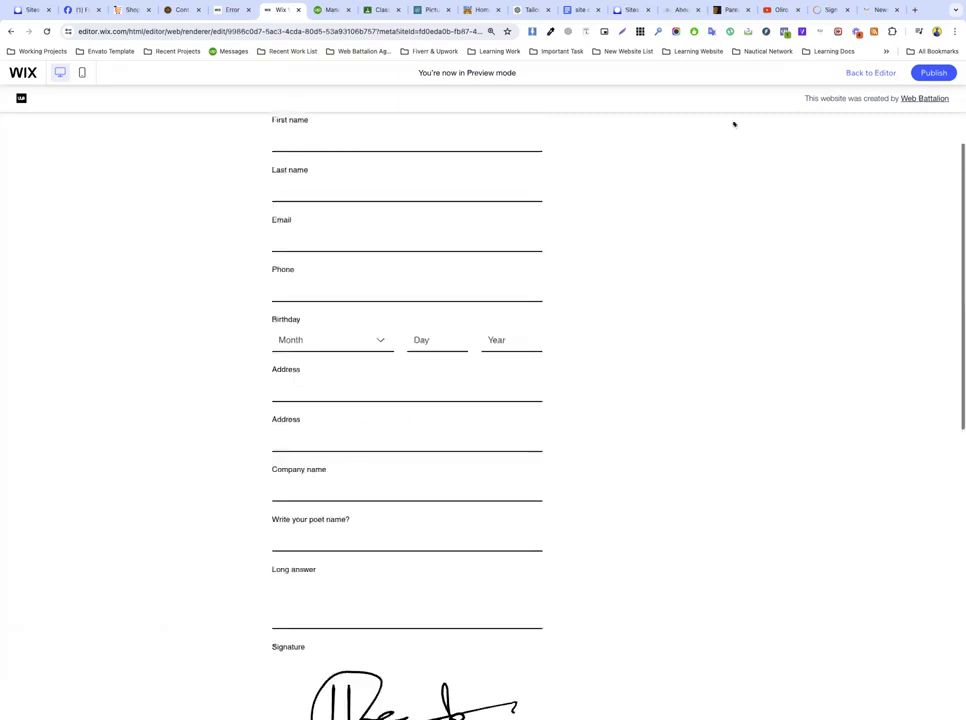
{"action": "left_click", "coordinate": [871, 73]}
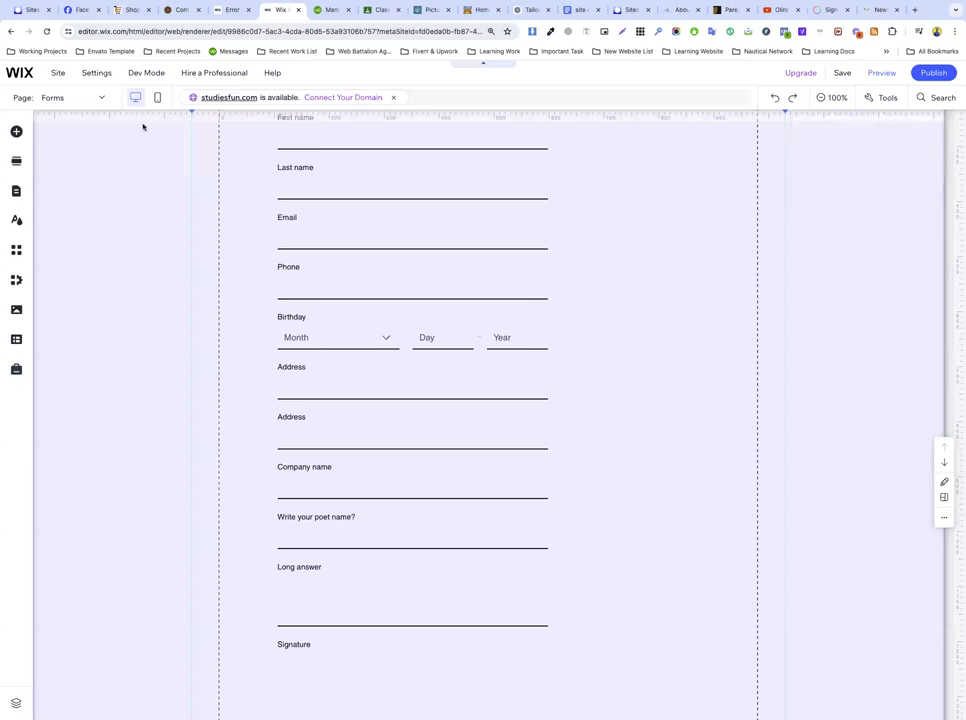
{"action": "left_click", "coordinate": [323, 221]}
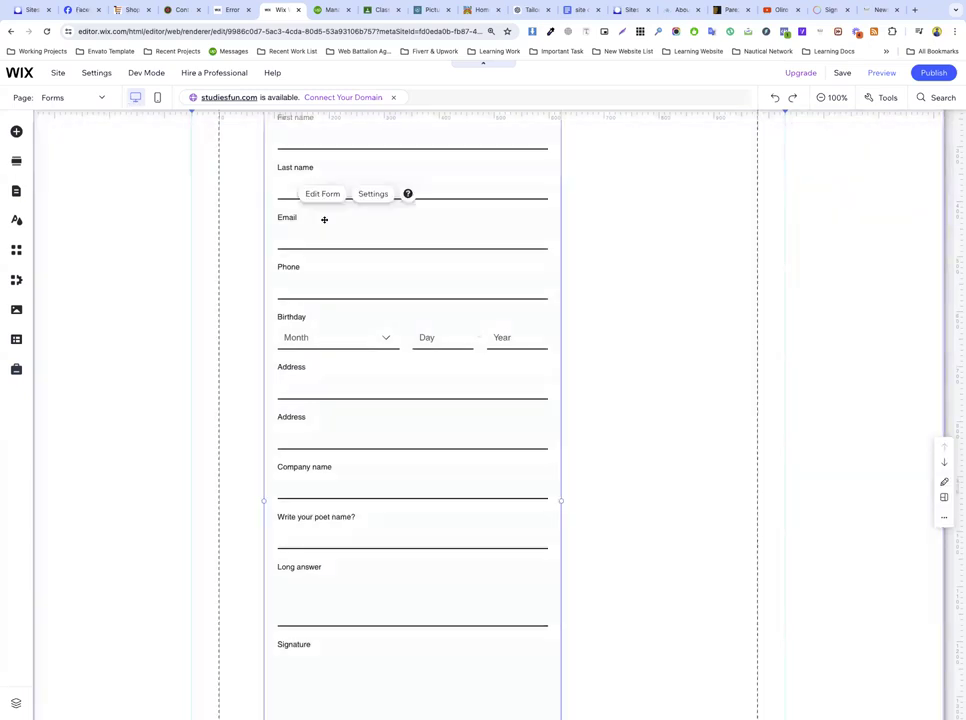
Step: Open My Form 2 for editing and scroll through its Add form fields list and canvas
{"action": "left_click", "coordinate": [321, 196]}
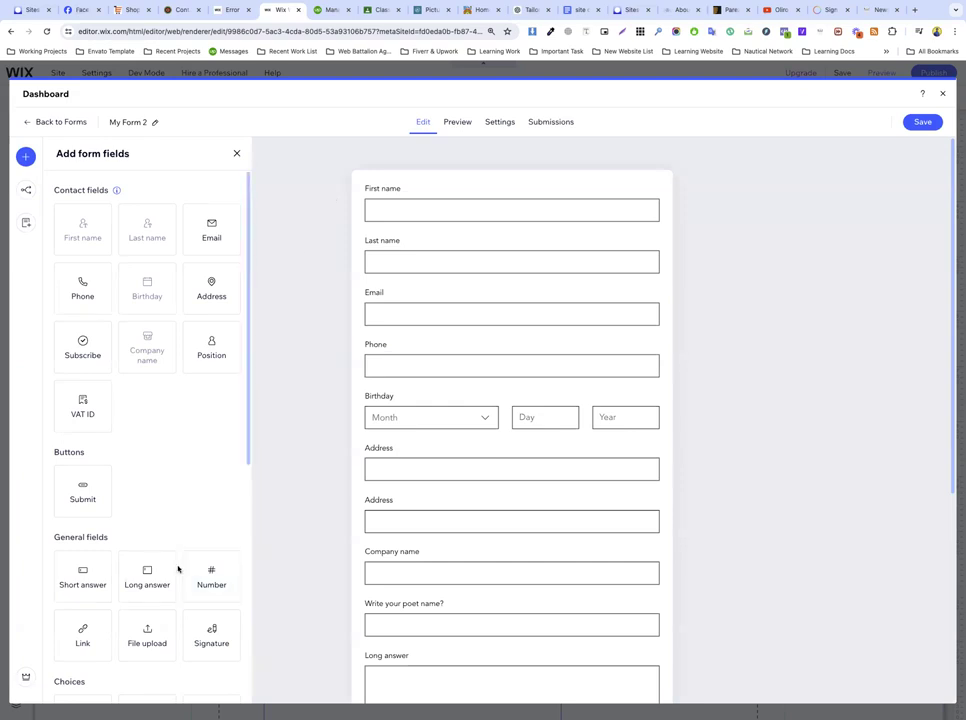
{"action": "scroll", "coordinate": [179, 569], "scroll_direction": "down", "scroll_amount": 5}
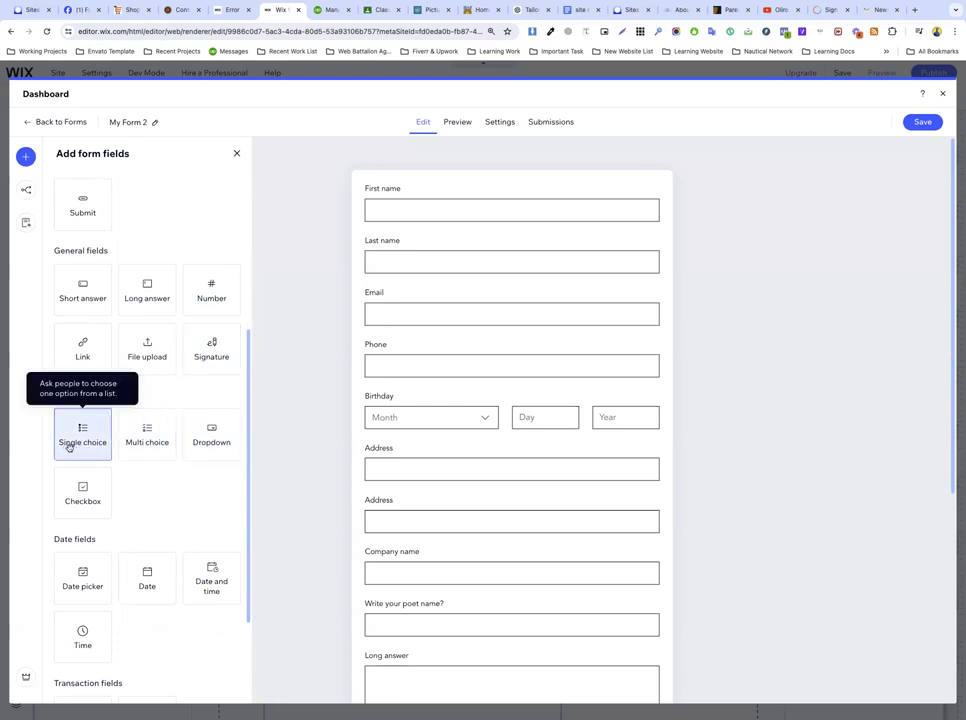
{"action": "scroll", "coordinate": [436, 465], "scroll_direction": "down", "scroll_amount": 5}
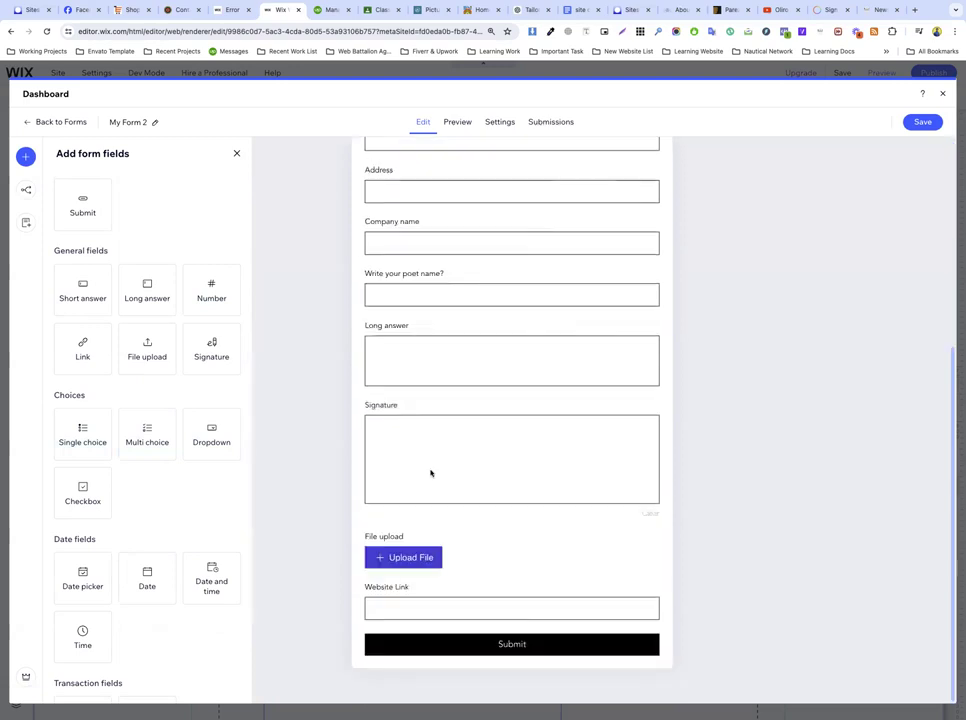
Step: Add Single choice, Multi choice and Dropdown fields in sequence above Website Link
{"action": "left_click_drag", "start_coordinate": [73, 452], "coordinate": [410, 616]}
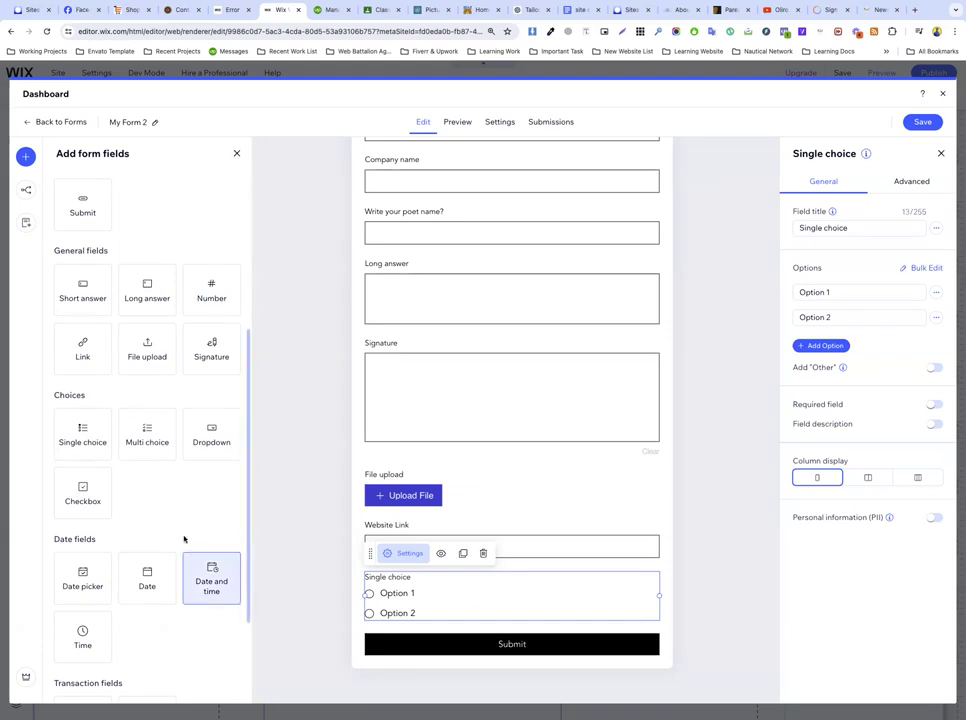
{"action": "left_click_drag", "start_coordinate": [155, 440], "coordinate": [406, 645]}
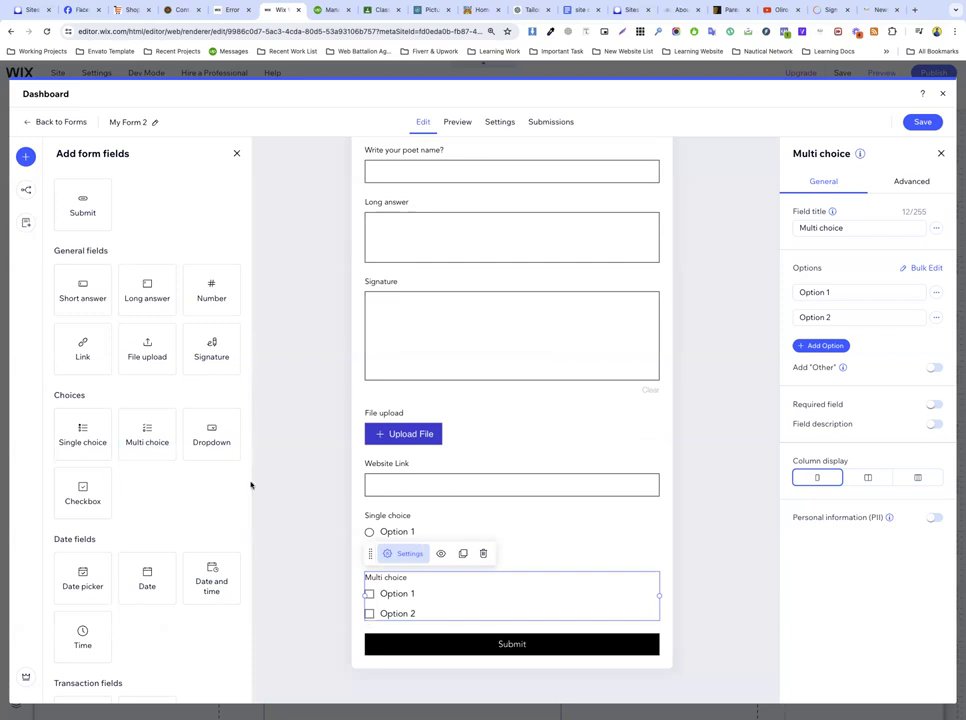
{"action": "left_click_drag", "start_coordinate": [208, 441], "coordinate": [425, 656]}
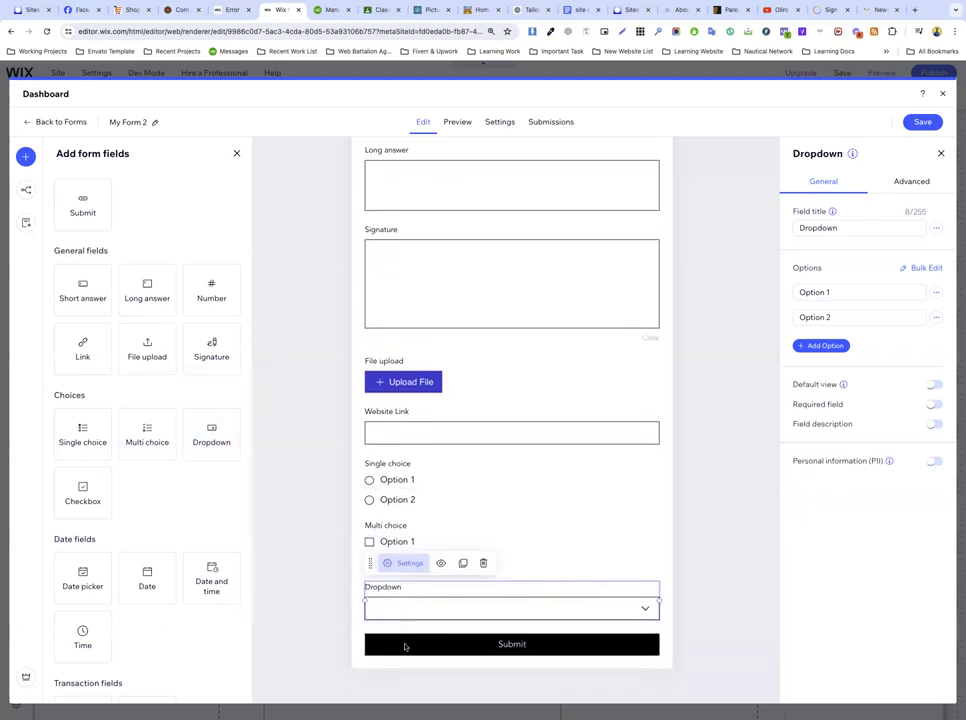
Step: Turn on the Dropdown's default view and make it default to Option 1 instead of the placeholder
{"action": "left_click", "coordinate": [831, 291]}
{"action": "left_click", "coordinate": [829, 316]}
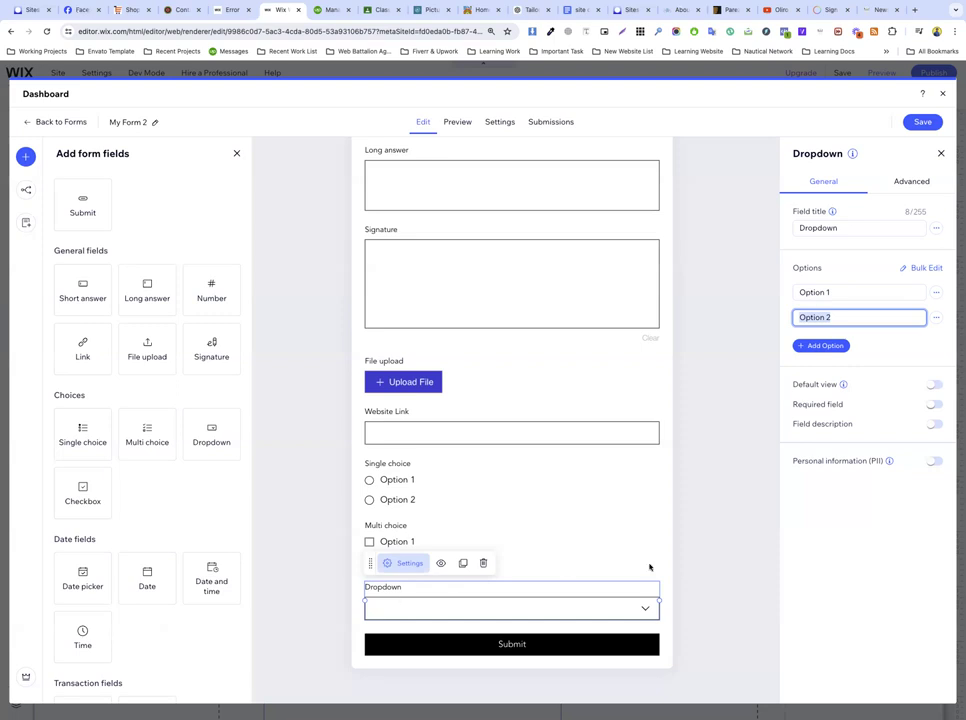
{"action": "left_click", "coordinate": [932, 385]}
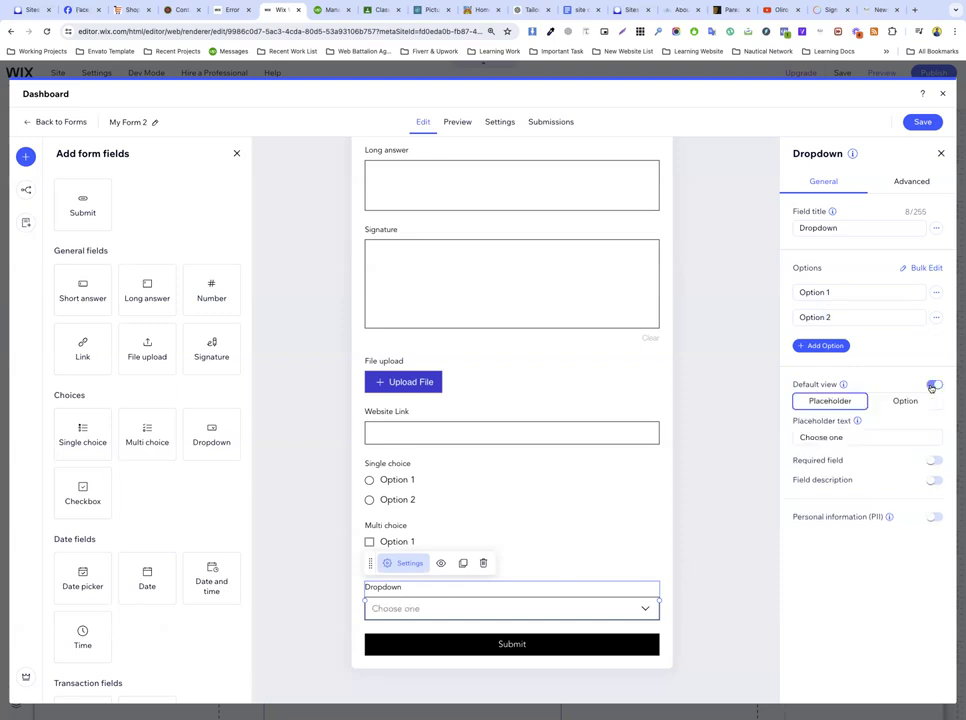
{"action": "left_click", "coordinate": [850, 438]}
{"action": "left_click", "coordinate": [906, 401]}
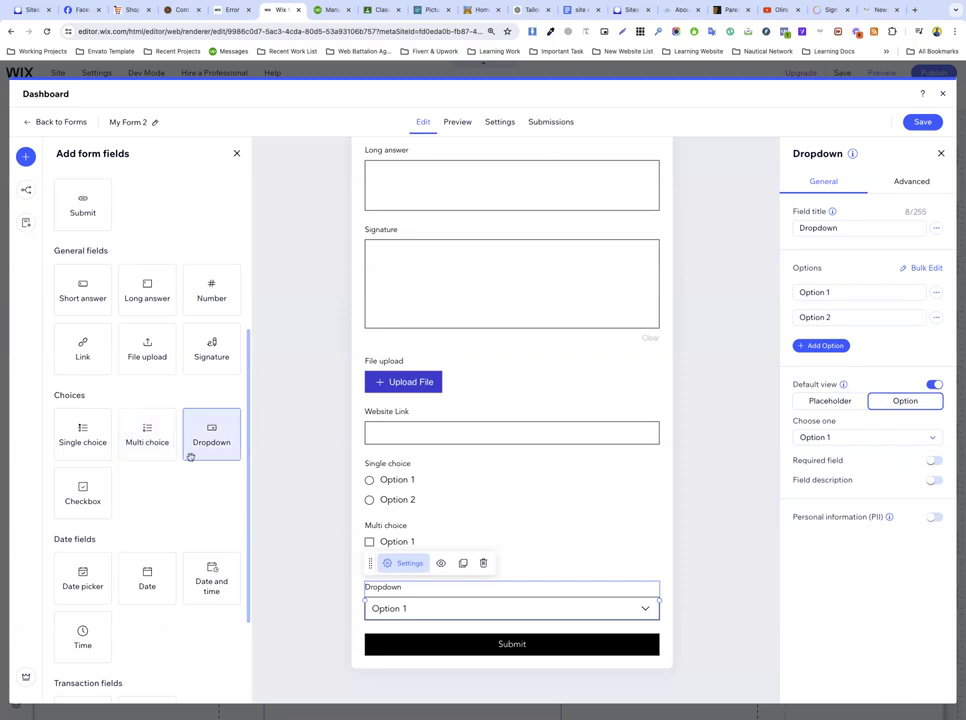
Step: Place a Checkbox field reading "This is a checkbox." below the Dropdown, then deselect it
{"action": "left_click_drag", "start_coordinate": [82, 492], "coordinate": [417, 632]}
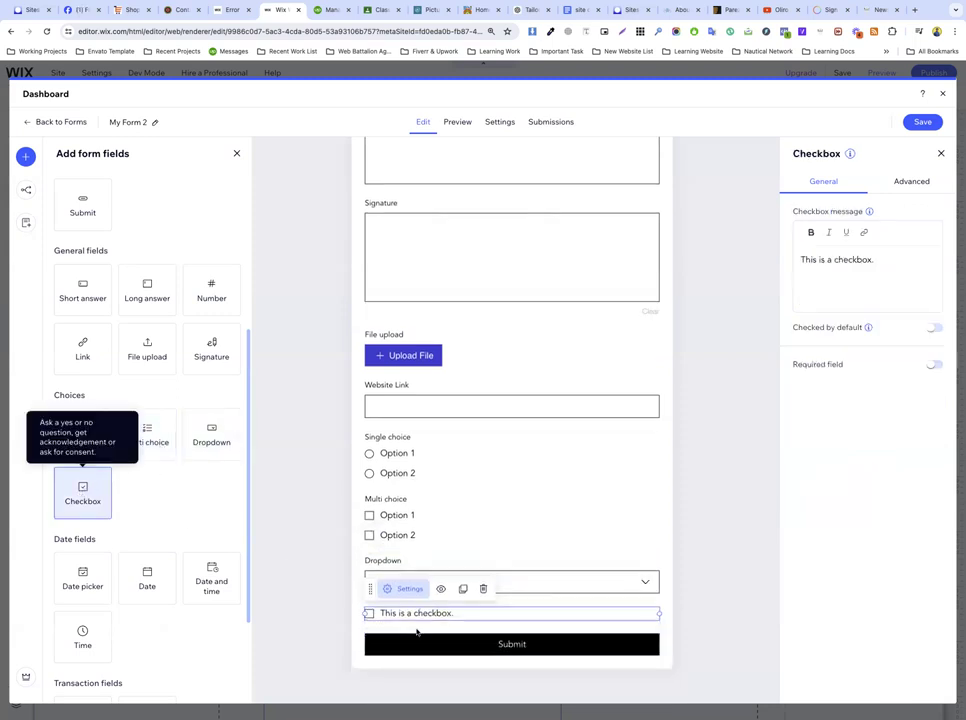
{"action": "scroll", "coordinate": [440, 480], "scroll_direction": "up", "scroll_amount": 5}
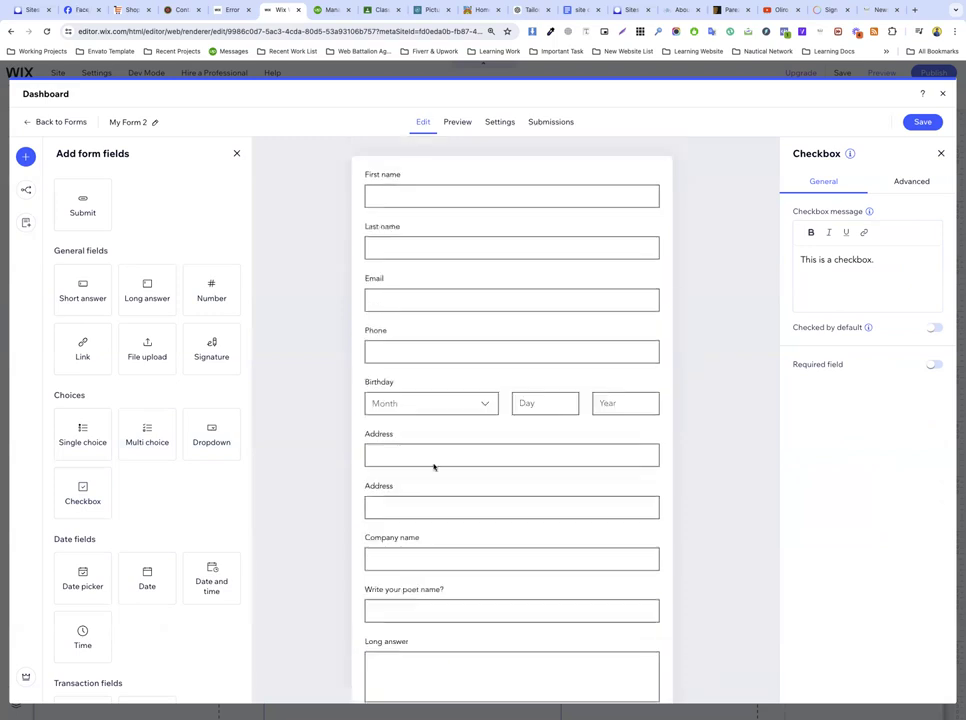
{"action": "scroll", "coordinate": [494, 517], "scroll_direction": "down", "scroll_amount": 5}
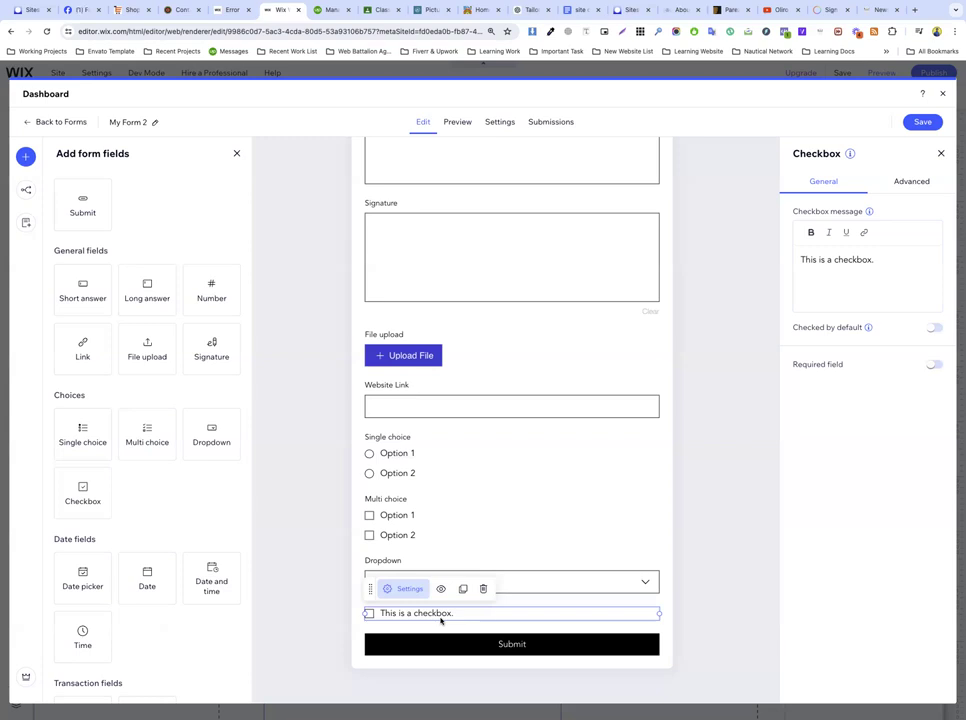
{"action": "scroll", "coordinate": [470, 373], "scroll_direction": "up", "scroll_amount": 5}
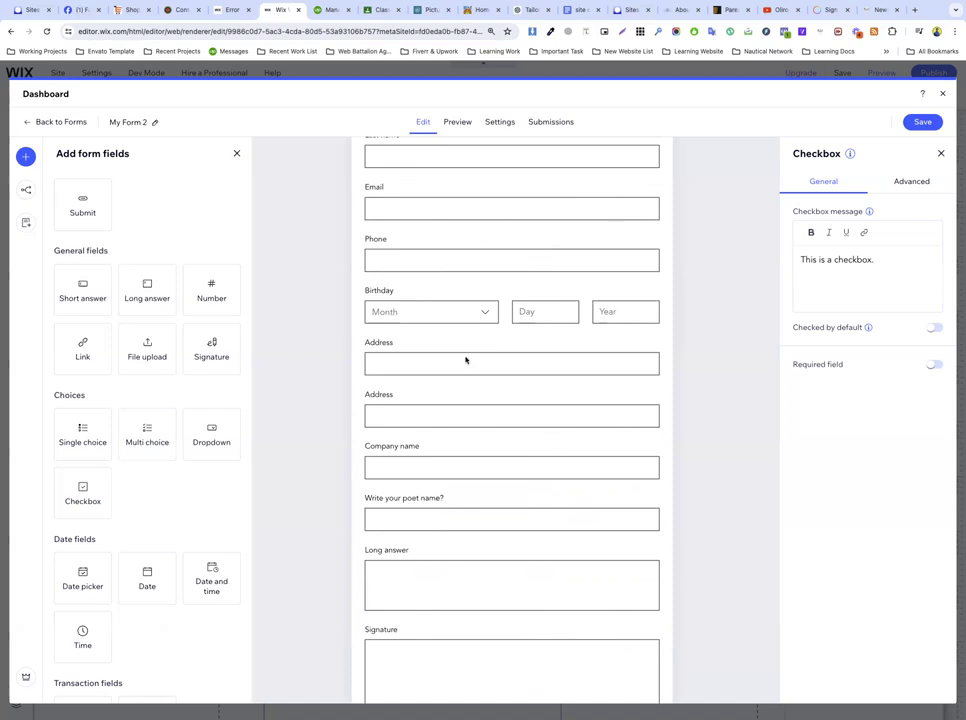
{"action": "scroll", "coordinate": [399, 524], "scroll_direction": "down", "scroll_amount": 5}
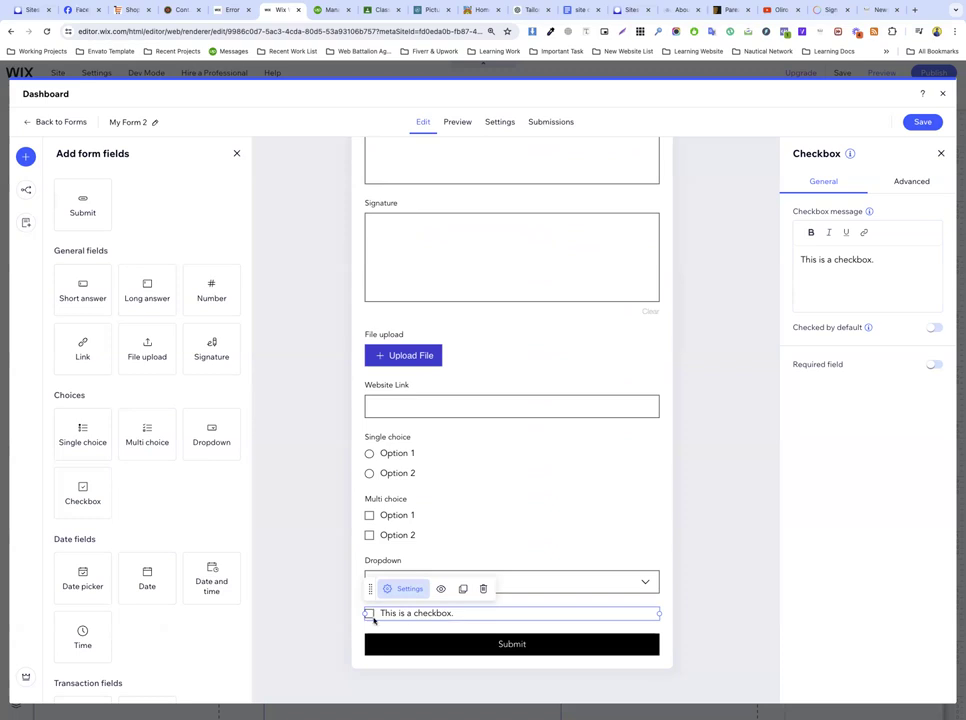
{"action": "left_click", "coordinate": [168, 528]}
{"action": "scroll", "coordinate": [168, 528], "scroll_direction": "down", "scroll_amount": 3}
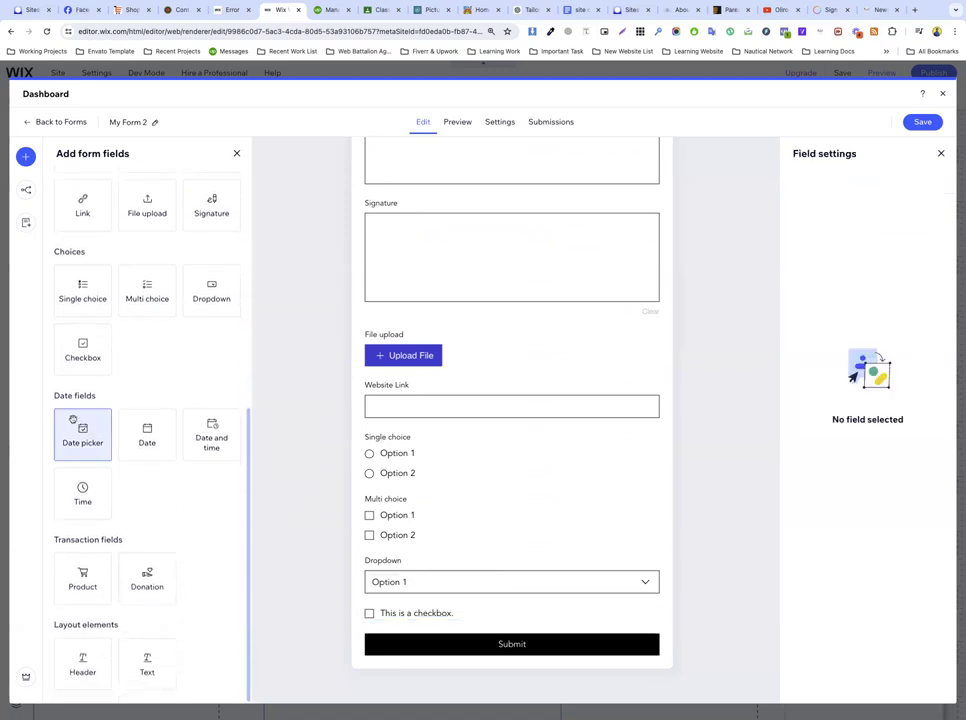
Step: Insert Date picker, Date, and Date and time fields in order below the Dropdown
{"action": "left_click_drag", "start_coordinate": [80, 440], "coordinate": [433, 617]}
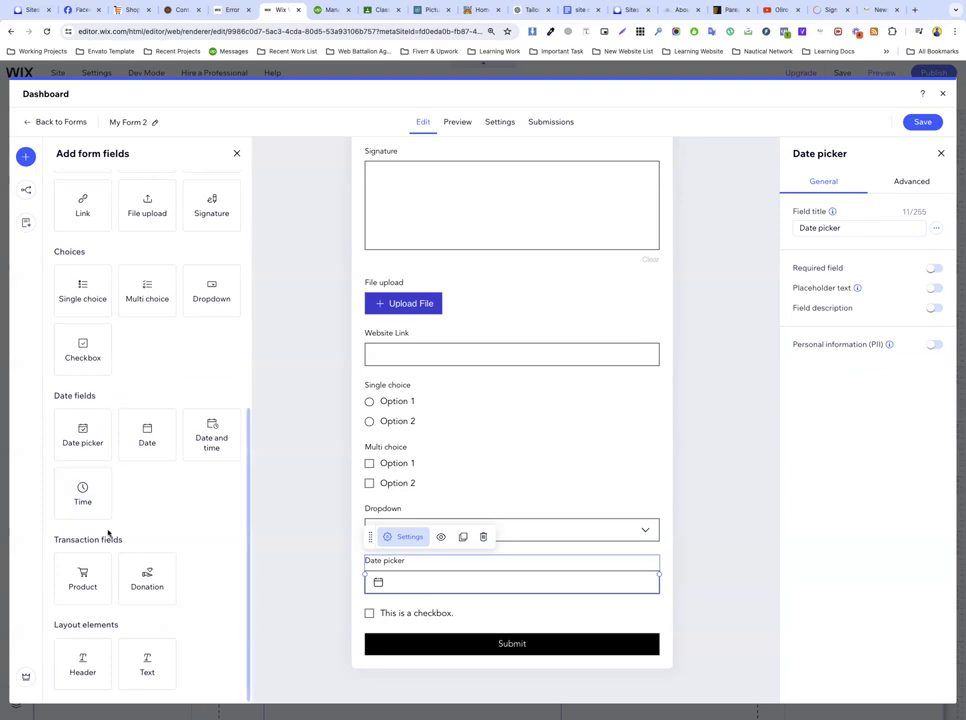
{"action": "left_click_drag", "start_coordinate": [155, 450], "coordinate": [409, 638]}
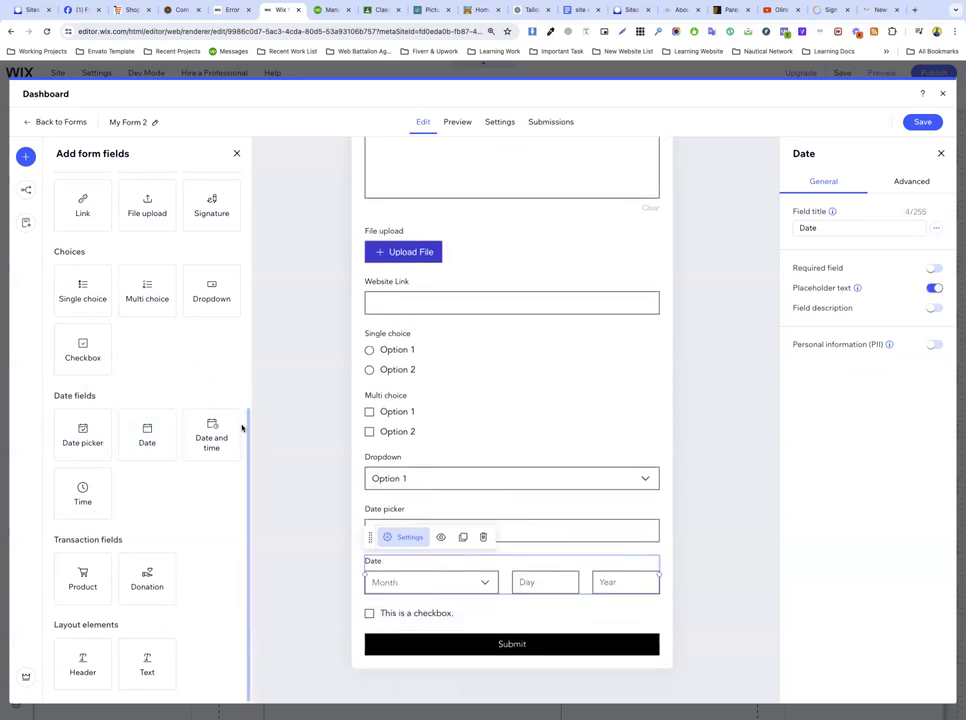
{"action": "left_click_drag", "start_coordinate": [212, 436], "coordinate": [460, 596]}
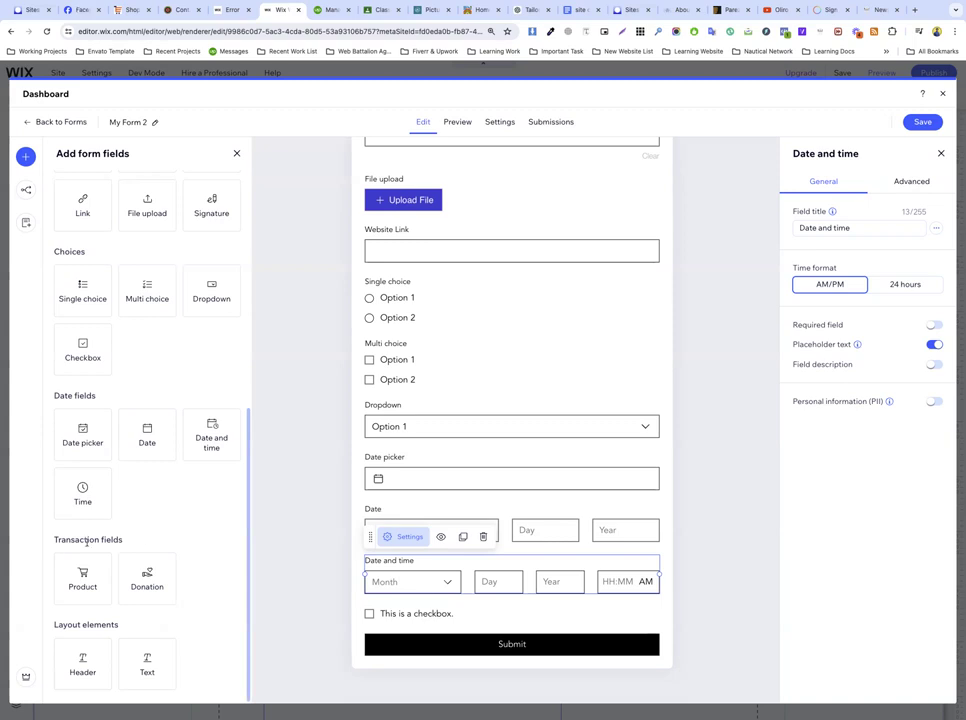
Step: Add a Product field below the Date and time field
{"action": "left_click_drag", "start_coordinate": [124, 540], "coordinate": [414, 634]}
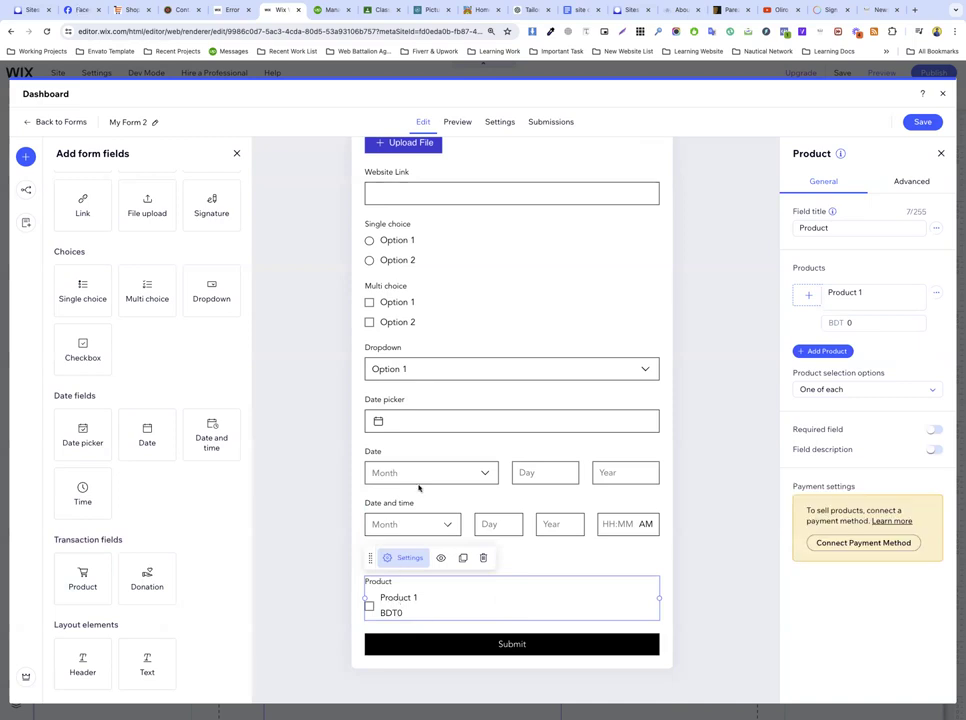
{"action": "scroll", "coordinate": [440, 315], "scroll_direction": "up", "scroll_amount": 10}
{"action": "scroll", "coordinate": [437, 300], "scroll_direction": "up", "scroll_amount": 3}
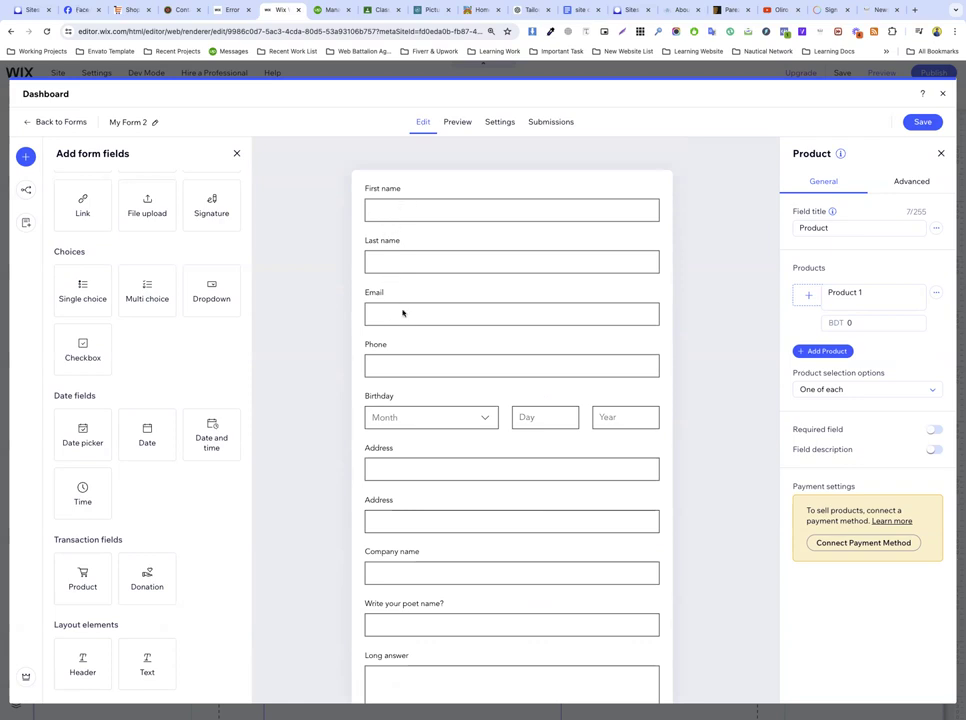
{"action": "scroll", "coordinate": [429, 517], "scroll_direction": "down", "scroll_amount": 10}
{"action": "scroll", "coordinate": [429, 517], "scroll_direction": "down", "scroll_amount": 2}
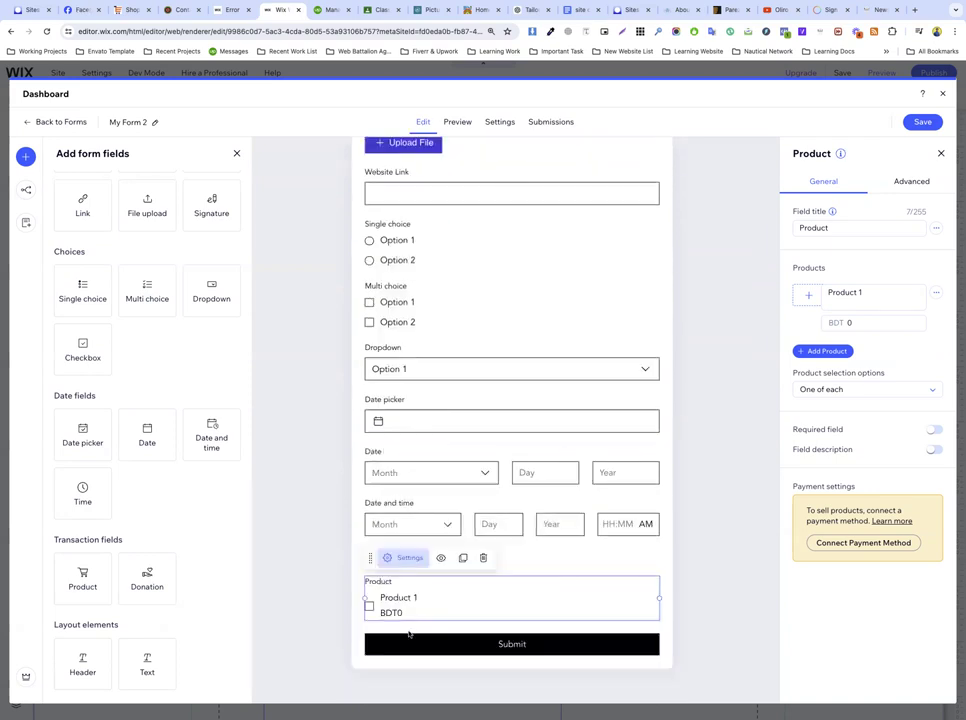
Step: Price Product 1 at BDT 120 and allow visitors to choose multiples of any product
{"action": "left_click", "coordinate": [840, 293]}
{"action": "left_click", "coordinate": [852, 324]}
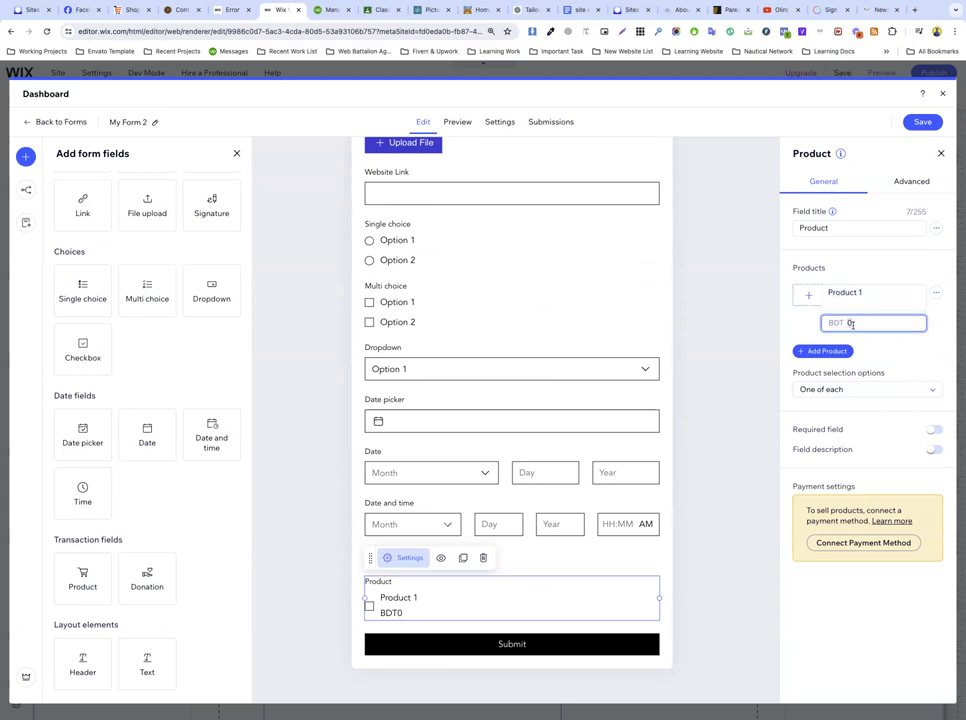
{"action": "type", "text": "120"}
{"action": "left_click", "coordinate": [806, 330]}
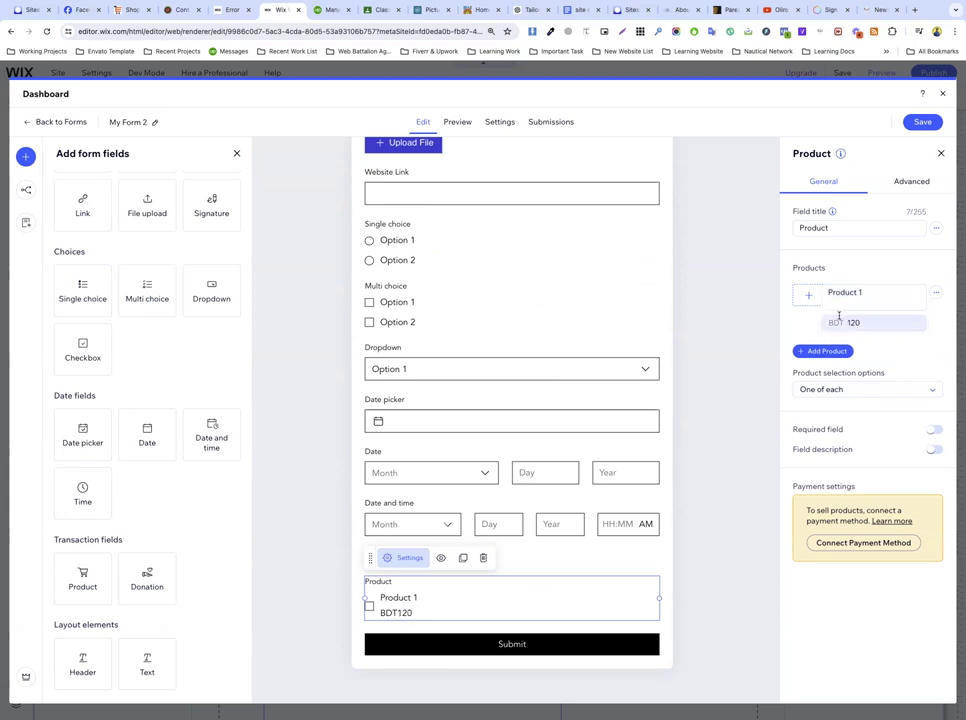
{"action": "left_click", "coordinate": [840, 389]}
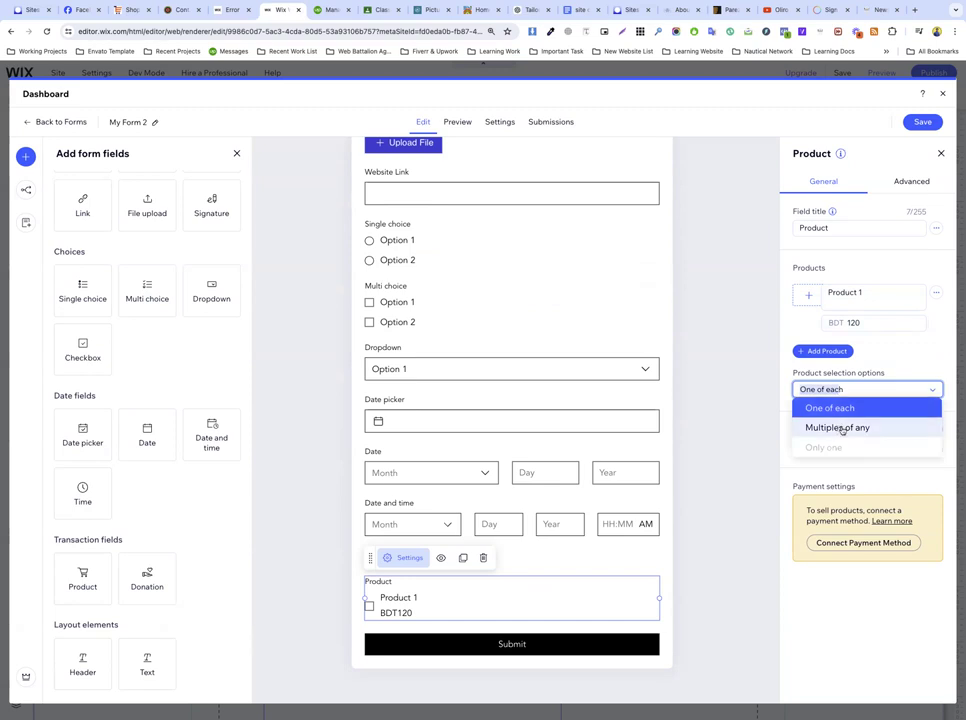
{"action": "left_click", "coordinate": [842, 428]}
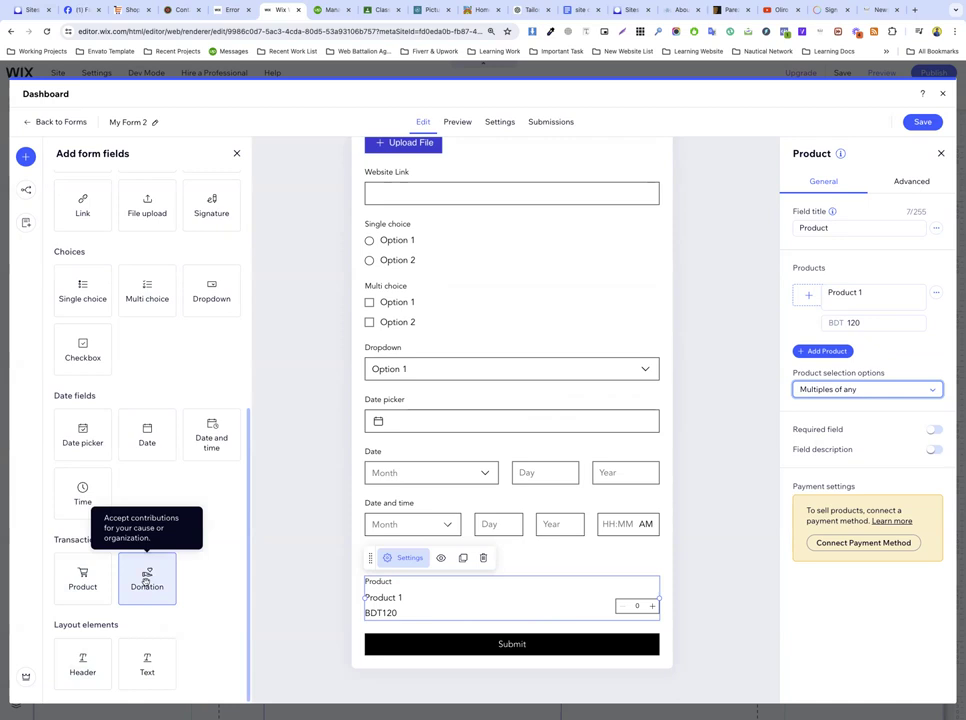
Step: Drop a Donation field with BDT 10, 20 and 30 amounts between Multi choice and Dropdown
{"action": "left_click_drag", "start_coordinate": [147, 578], "coordinate": [458, 356]}
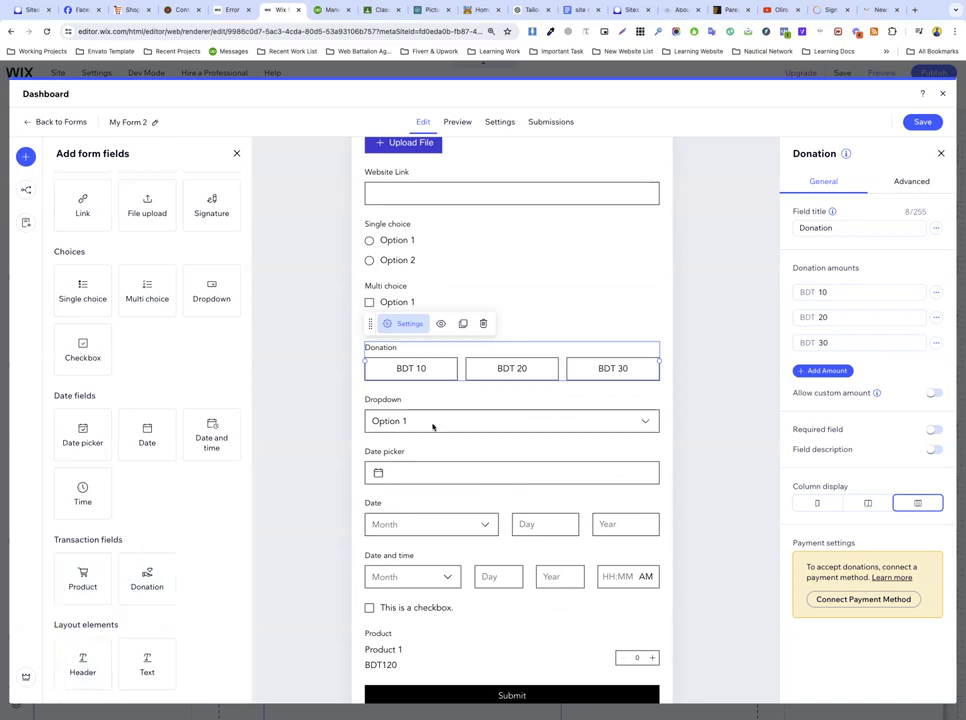
{"action": "scroll", "coordinate": [433, 422], "scroll_direction": "up", "scroll_amount": 10}
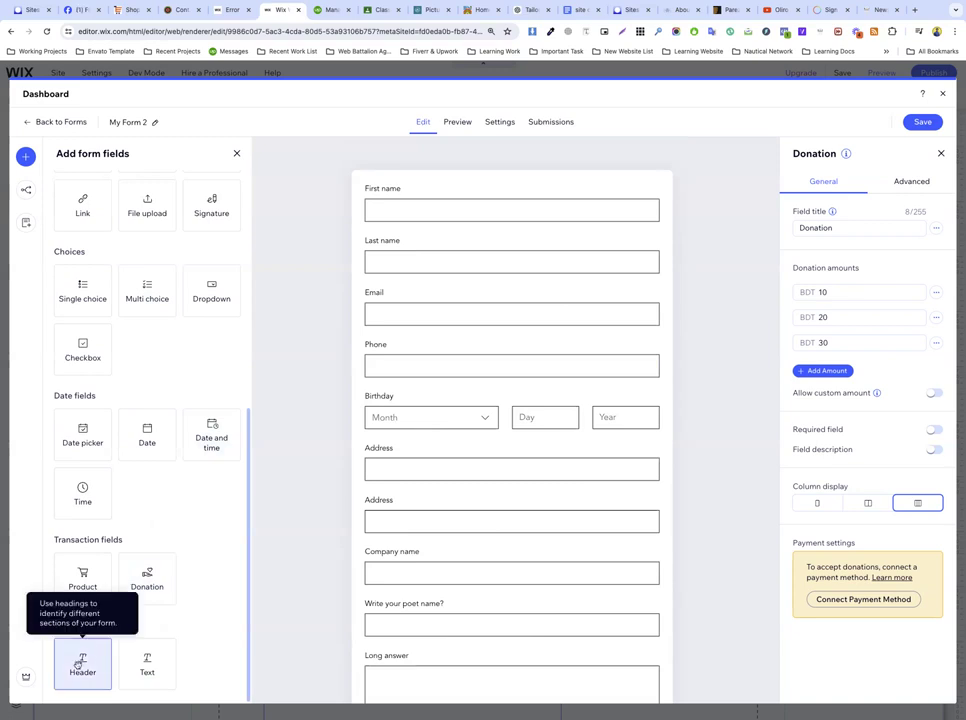
Step: Add a heading above First name reading "Join us today"
{"action": "left_click_drag", "start_coordinate": [78, 663], "coordinate": [410, 250]}
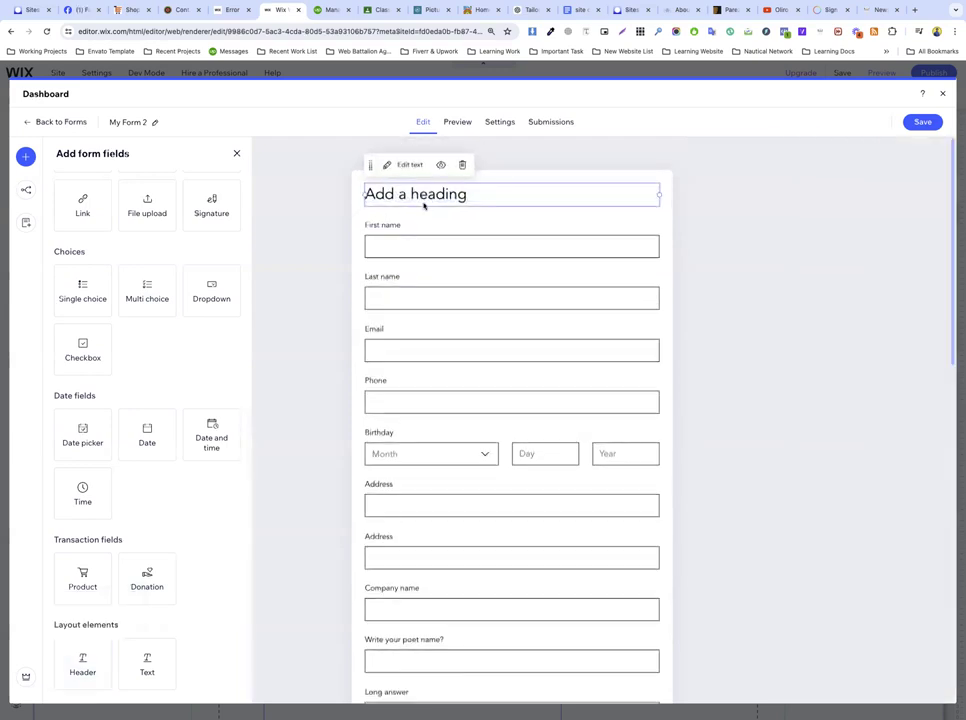
{"action": "left_click", "coordinate": [407, 164]}
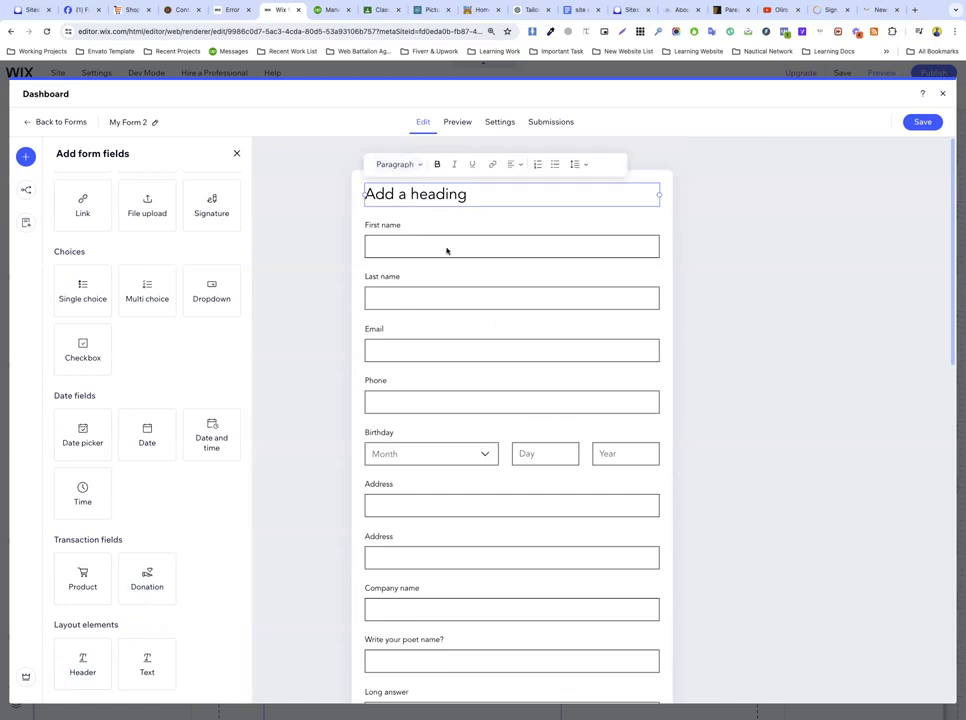
{"action": "triple_click", "coordinate": [431, 194]}
{"action": "type", "text": "Join us "}
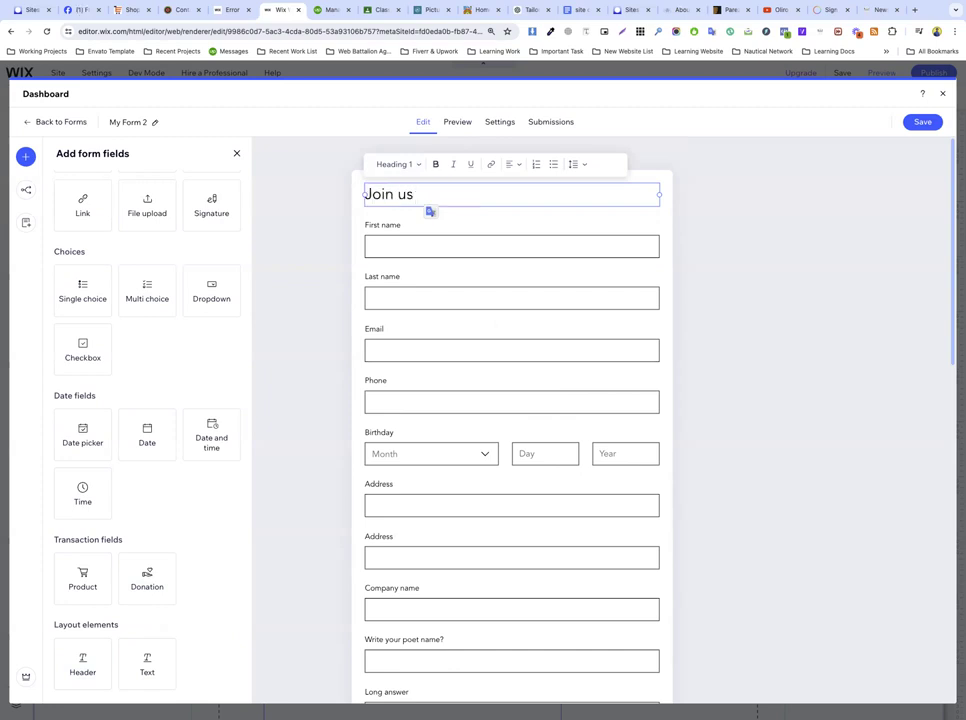
{"action": "type", "text": "today"}
Step: Restyle the "Join us today" heading as Heading 2 and save the form
{"action": "triple_click", "coordinate": [429, 194]}
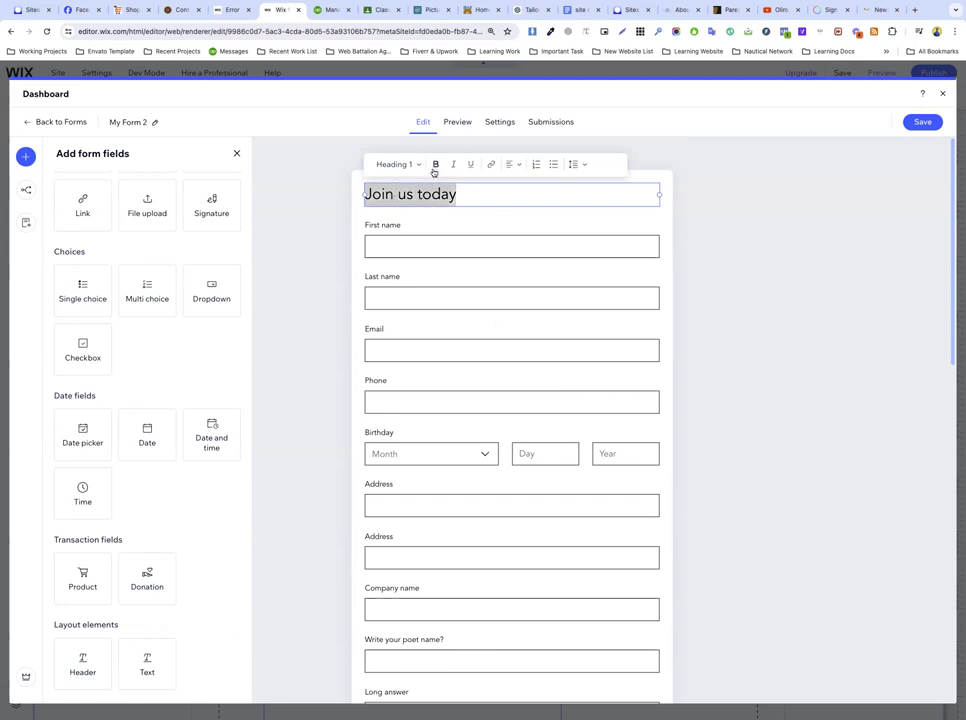
{"action": "left_click", "coordinate": [403, 168]}
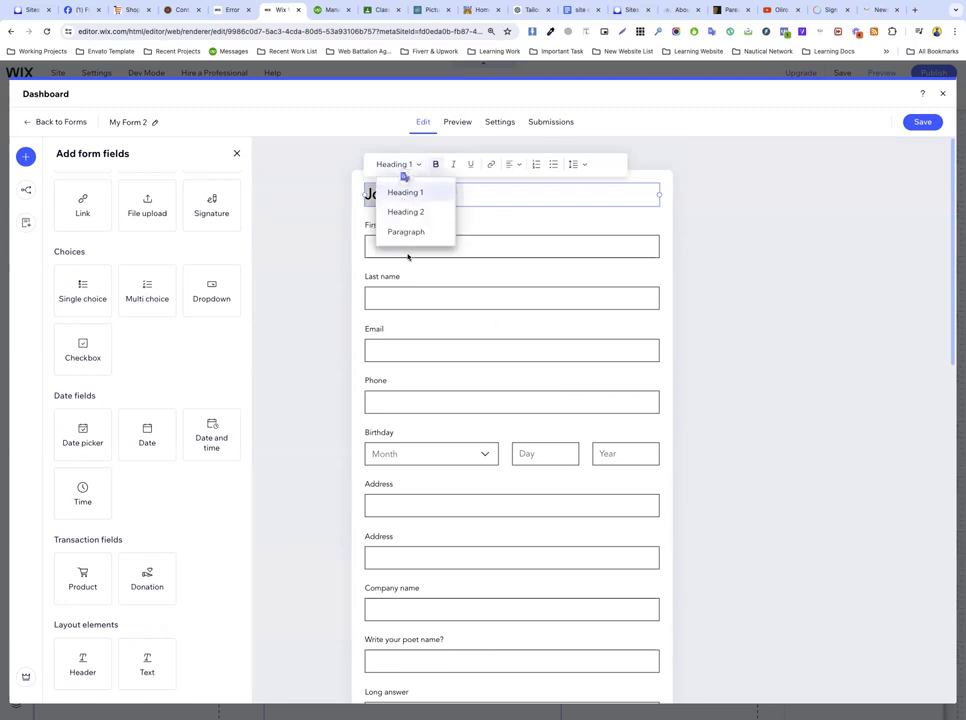
{"action": "left_click", "coordinate": [420, 214]}
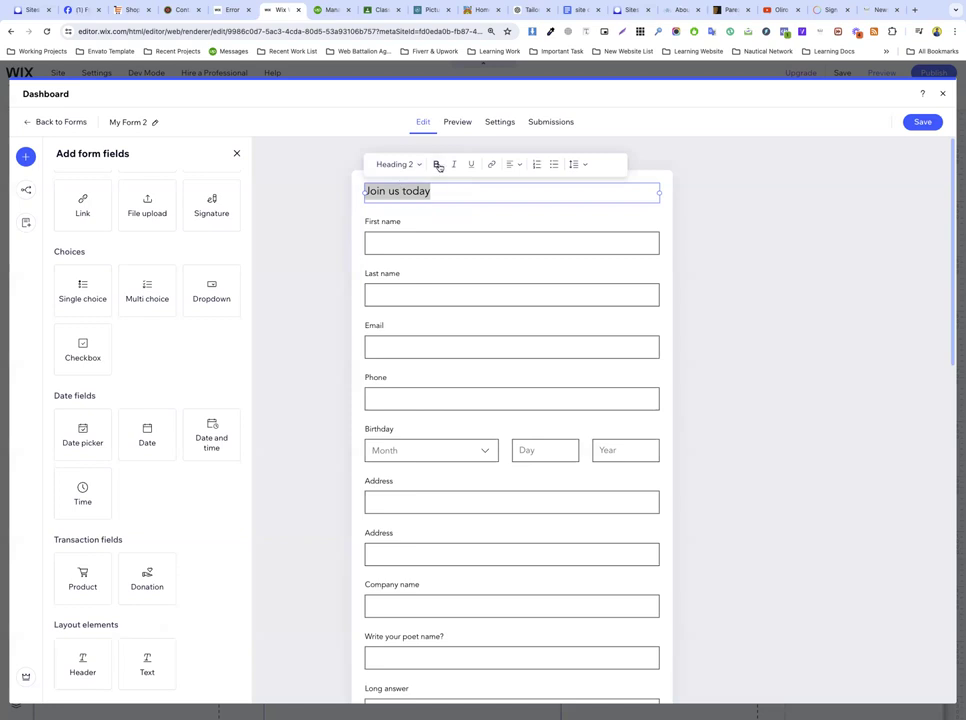
{"action": "left_click", "coordinate": [345, 211]}
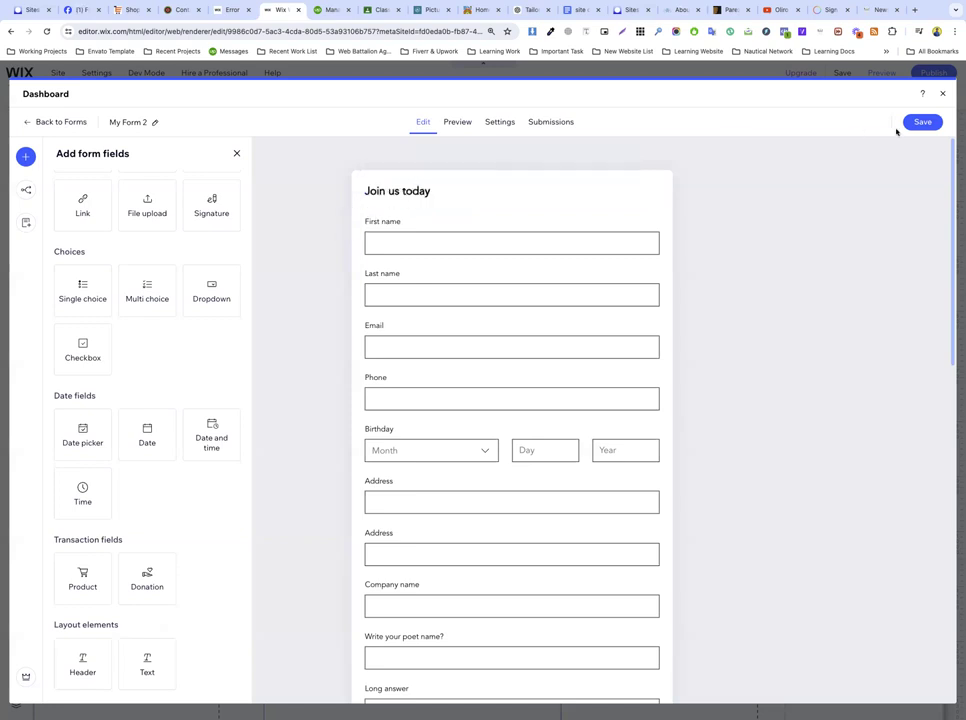
{"action": "left_click", "coordinate": [936, 125]}
Step: Save My Form 2, exit the form builder, and select the form's section on the Forms page
{"action": "left_click", "coordinate": [937, 123]}
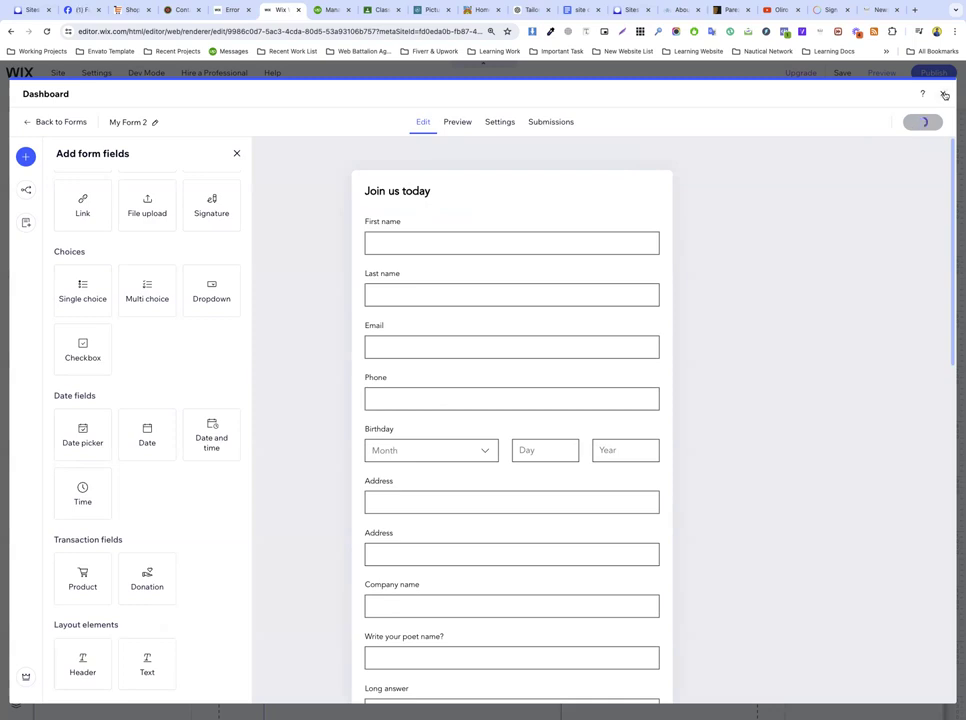
{"action": "left_click", "coordinate": [944, 95]}
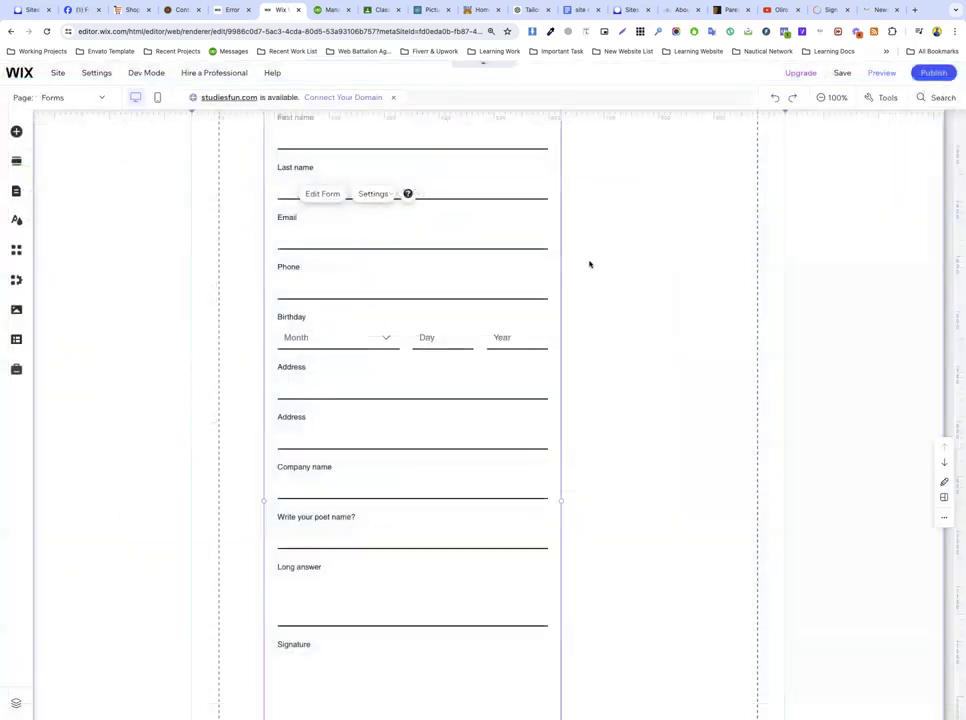
{"action": "left_click", "coordinate": [245, 319]}
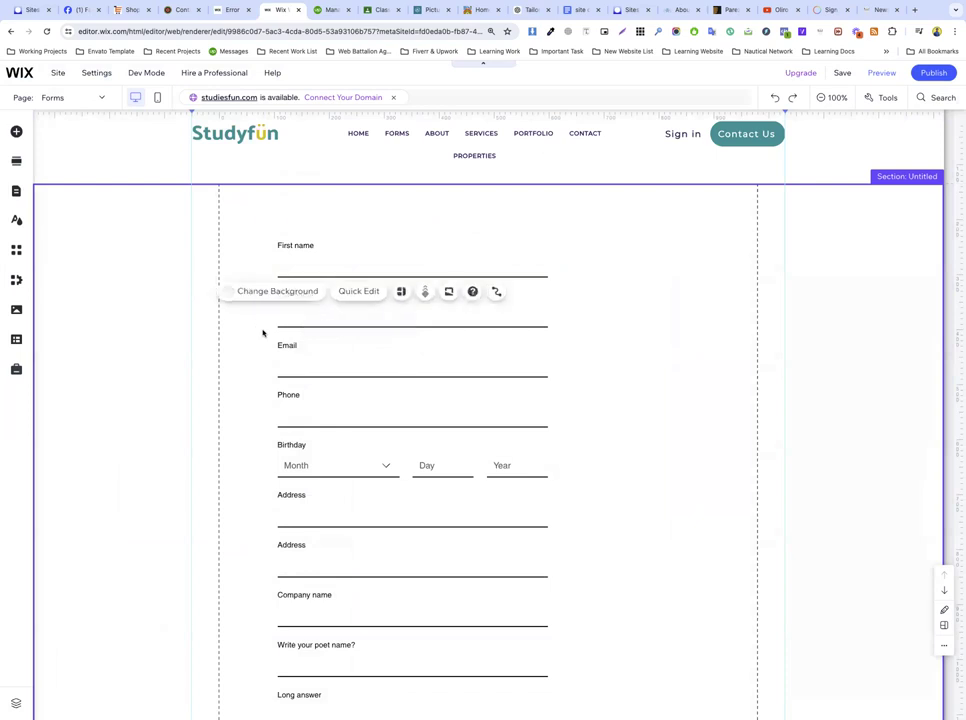
Step: Preview the Forms page and choose Option 1 and a BDT 30 donation in the form
{"action": "left_click", "coordinate": [892, 72]}
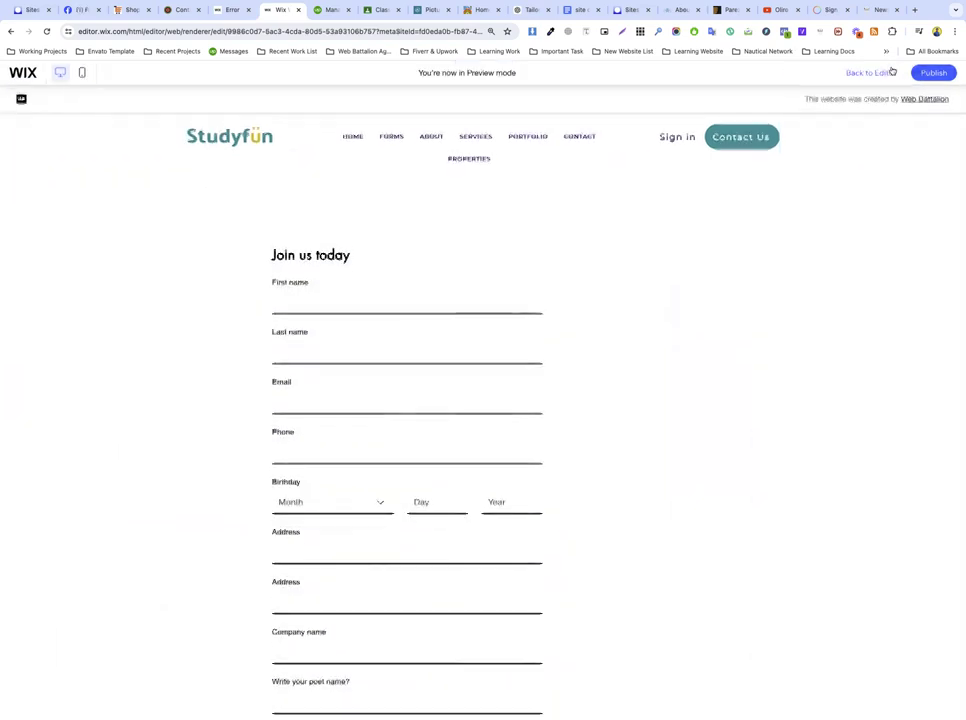
{"action": "scroll", "coordinate": [190, 538], "scroll_direction": "down", "scroll_amount": 3}
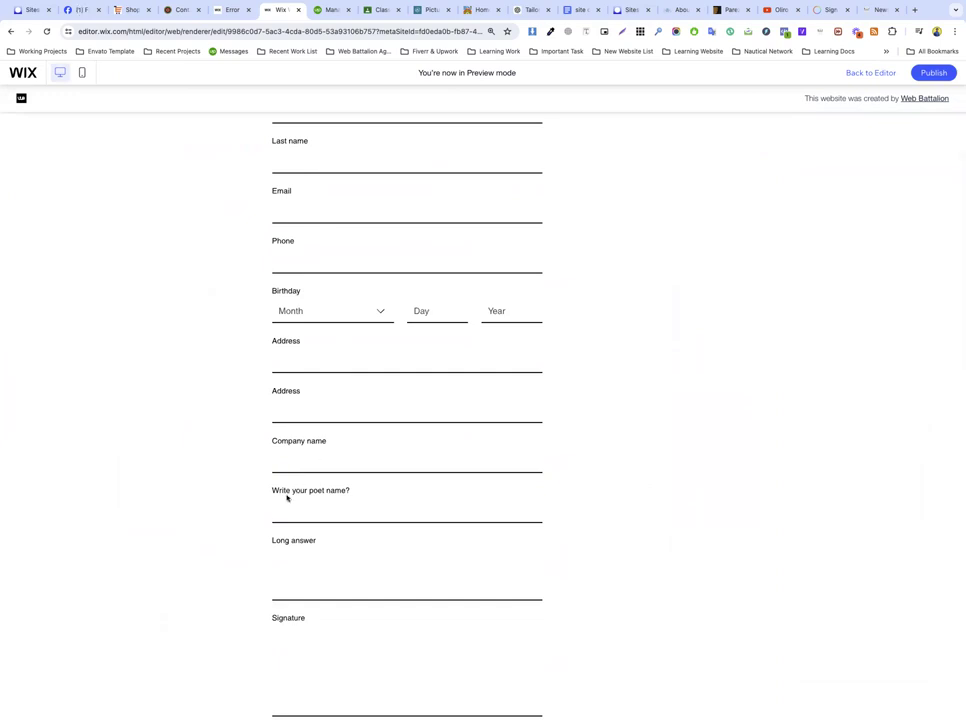
{"action": "scroll", "coordinate": [287, 496], "scroll_direction": "down", "scroll_amount": 2}
{"action": "scroll", "coordinate": [289, 547], "scroll_direction": "down", "scroll_amount": 4}
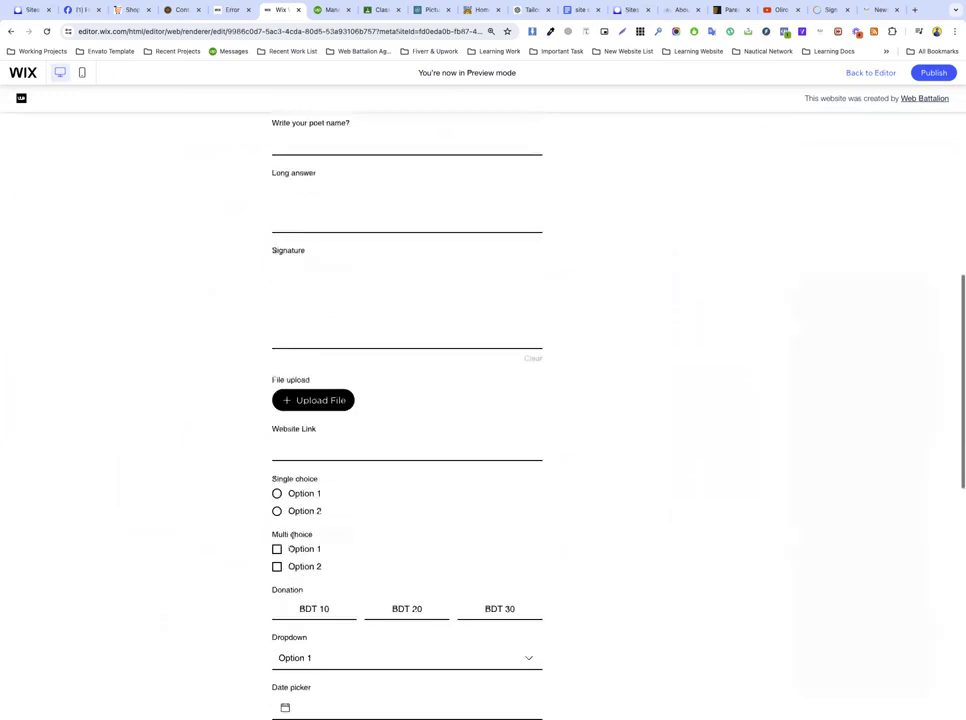
{"action": "scroll", "coordinate": [319, 556], "scroll_direction": "down", "scroll_amount": 2}
{"action": "left_click", "coordinate": [277, 401]}
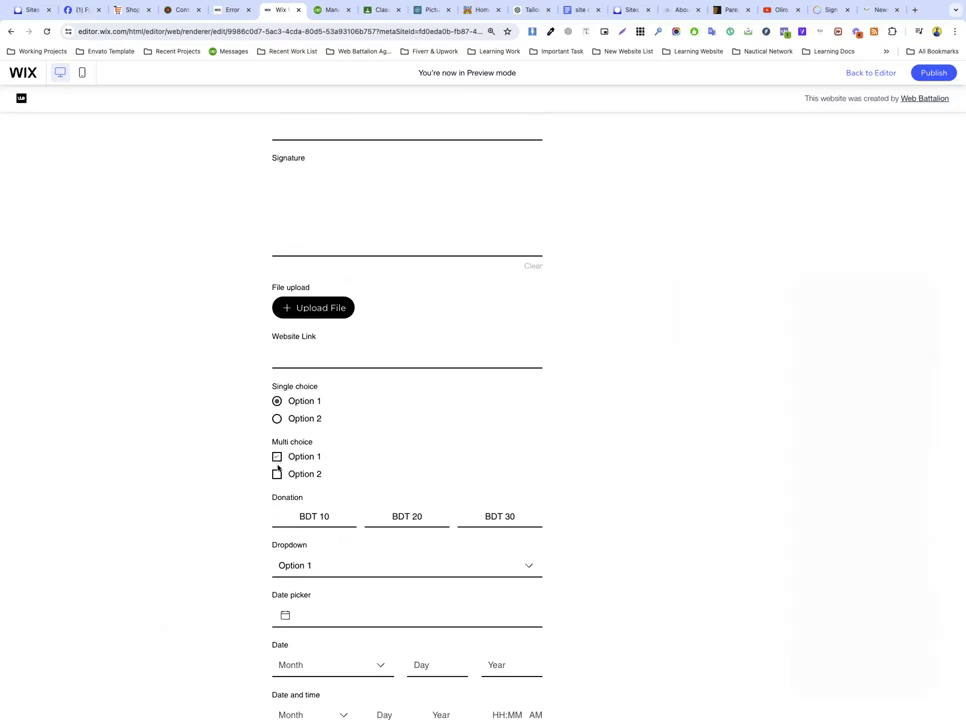
{"action": "left_click", "coordinate": [317, 520]}
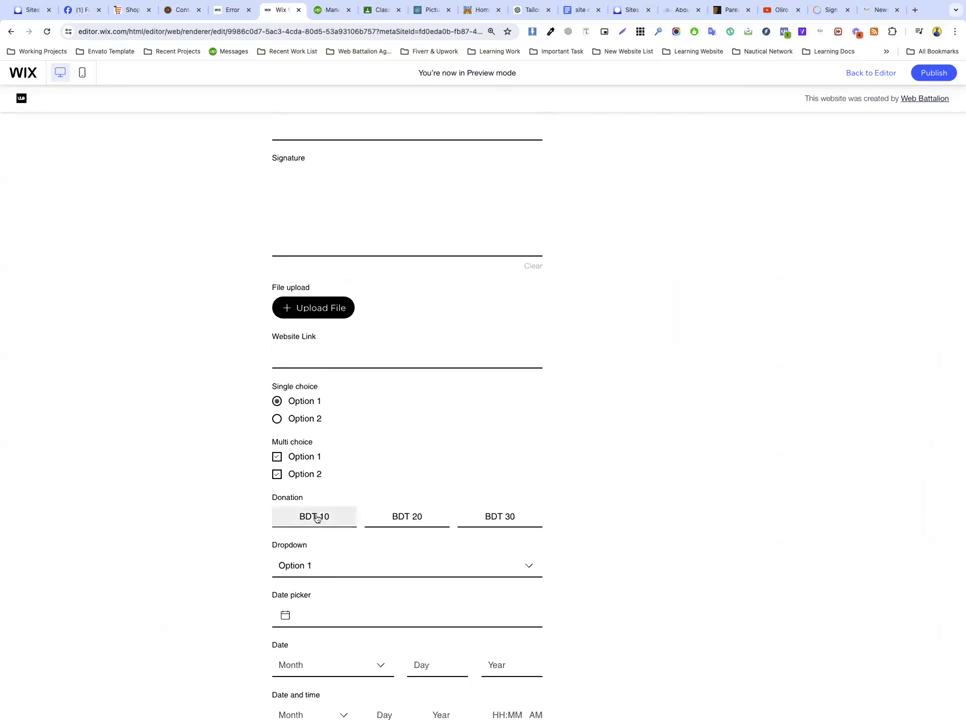
{"action": "left_click", "coordinate": [426, 518]}
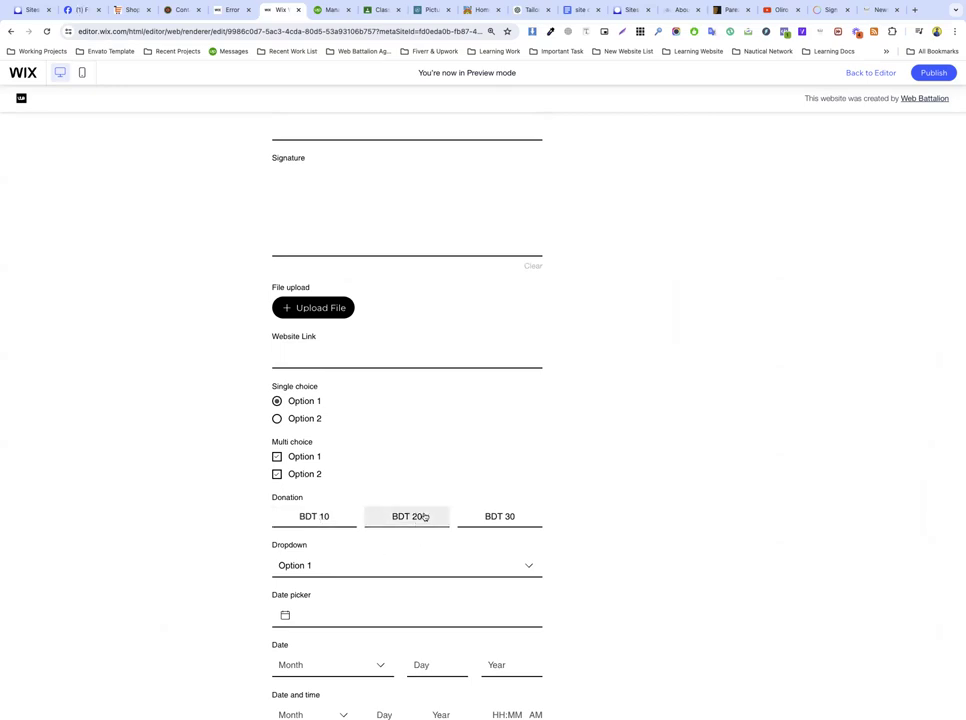
{"action": "left_click", "coordinate": [505, 517]}
Step: Choose Dropdown Option 2, pick a date with month February, and try submitting
{"action": "scroll", "coordinate": [341, 565], "scroll_direction": "down", "scroll_amount": 3}
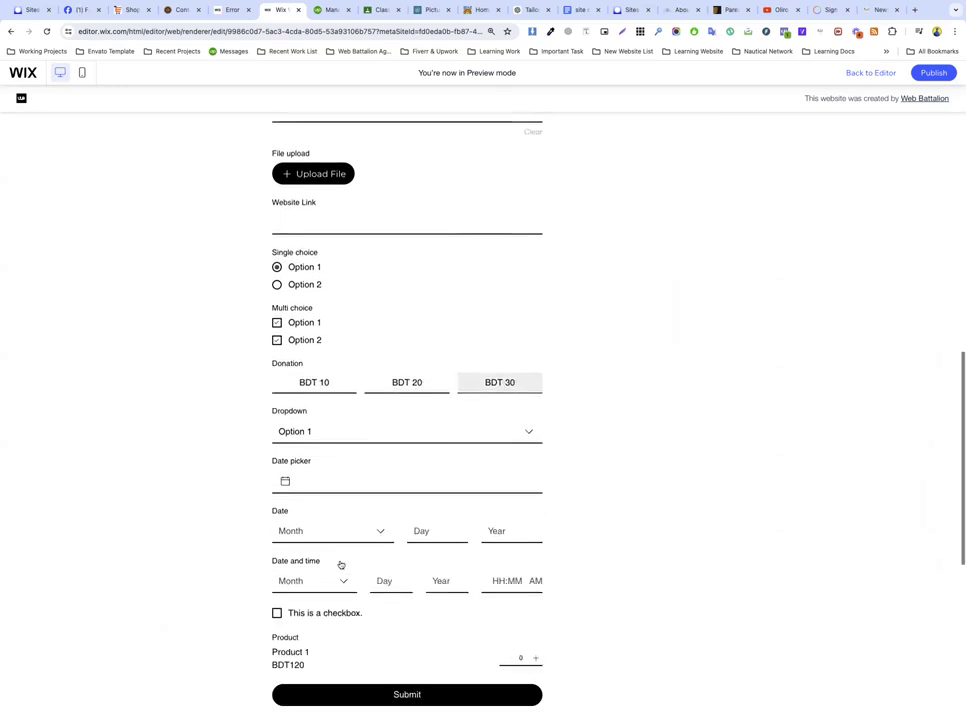
{"action": "left_click", "coordinate": [317, 431]}
{"action": "left_click", "coordinate": [315, 484]}
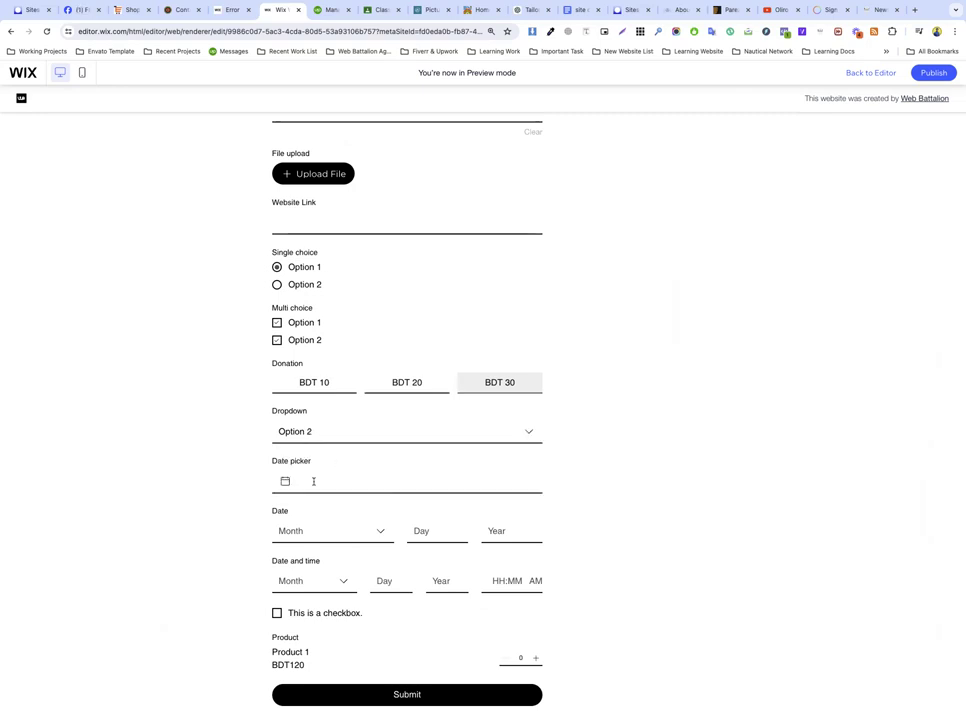
{"action": "left_click", "coordinate": [332, 480]}
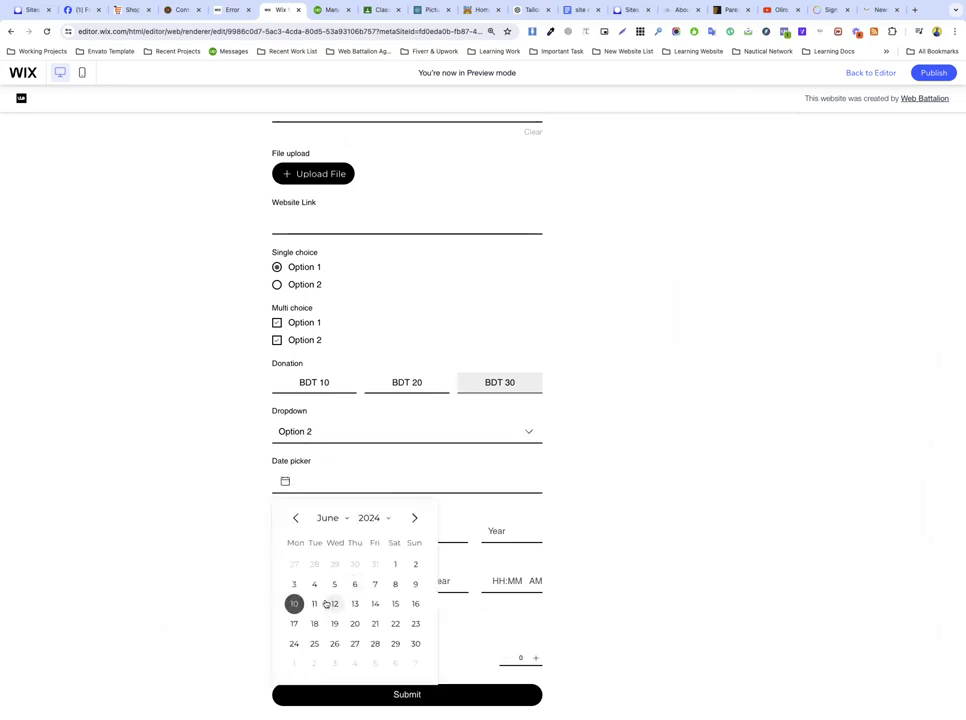
{"action": "left_click", "coordinate": [317, 603]}
{"action": "left_click", "coordinate": [313, 536]}
{"action": "left_click", "coordinate": [315, 582]}
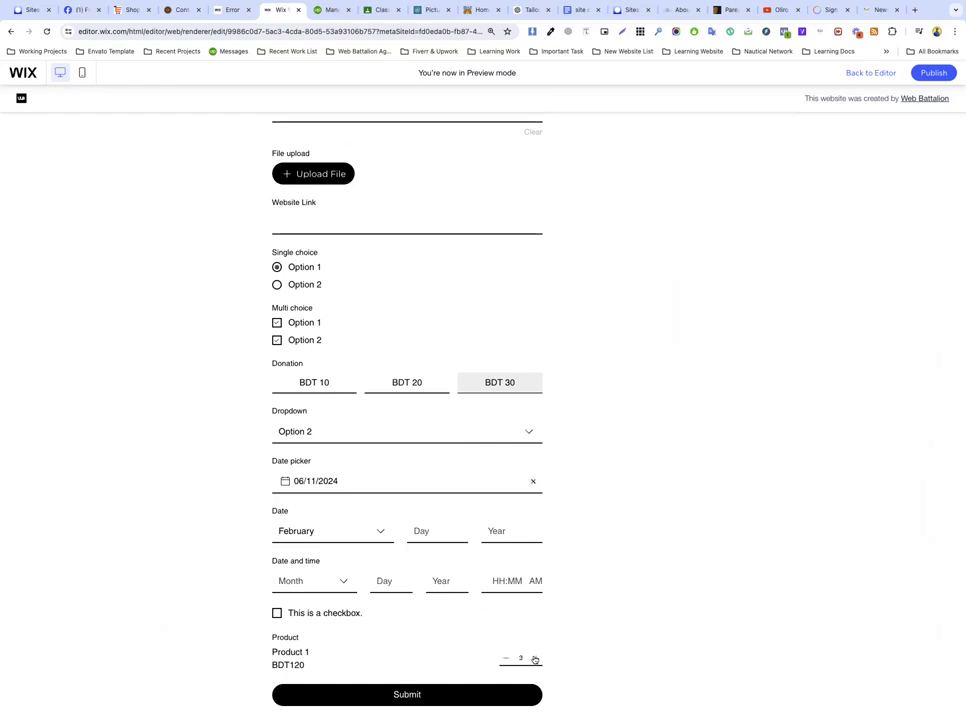
{"action": "double_click", "coordinate": [288, 665]}
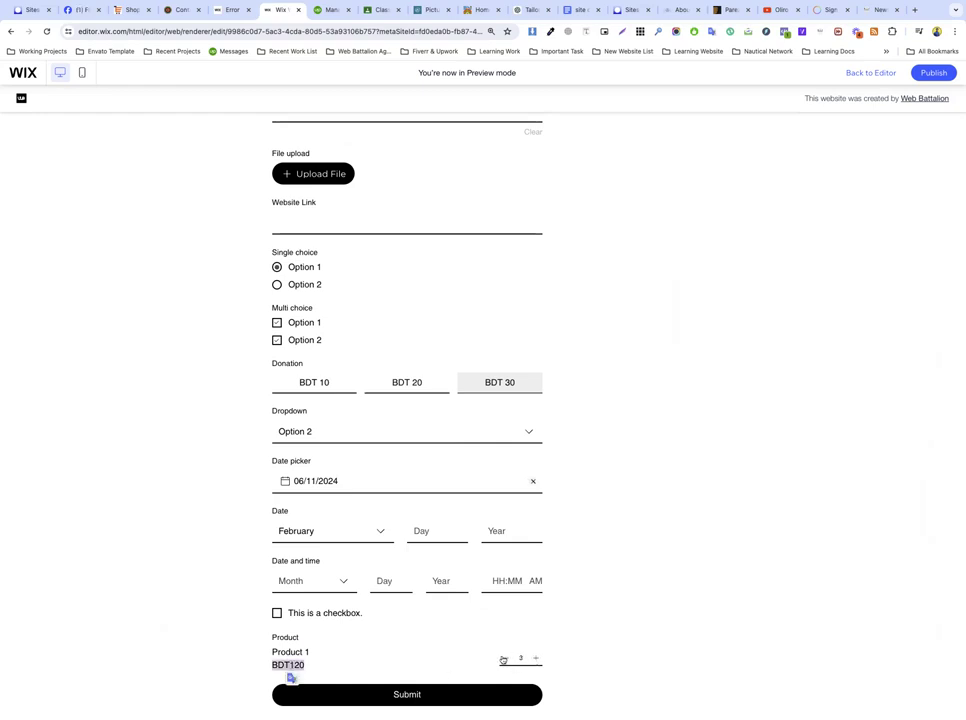
{"action": "left_click", "coordinate": [403, 697]}
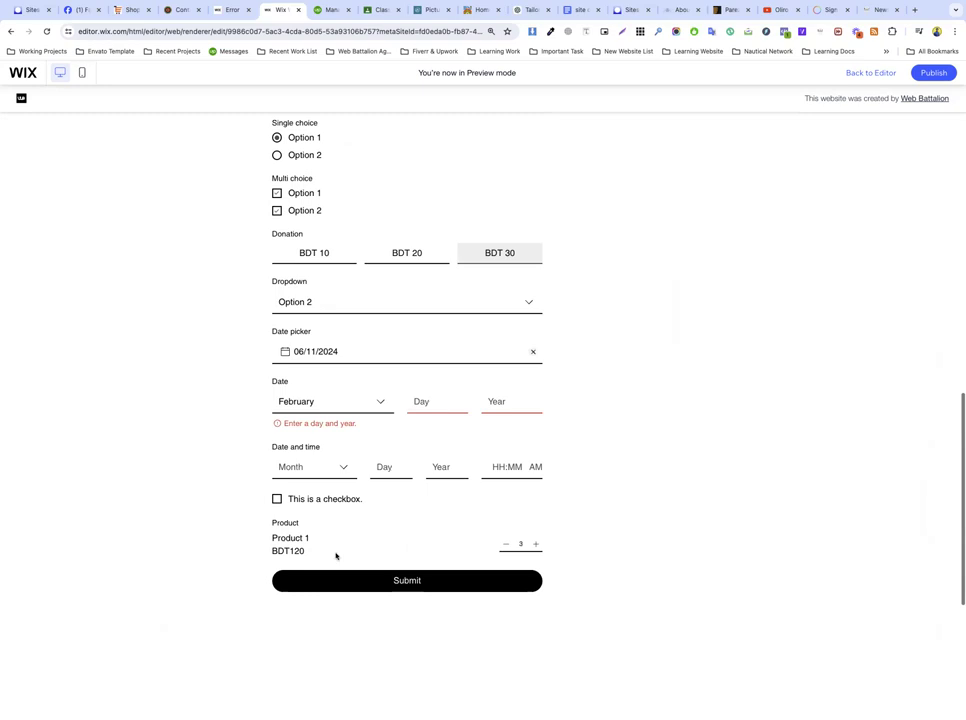
Step: Set the Date field to March 12, 2002 and submit the test form again
{"action": "left_click", "coordinate": [334, 402]}
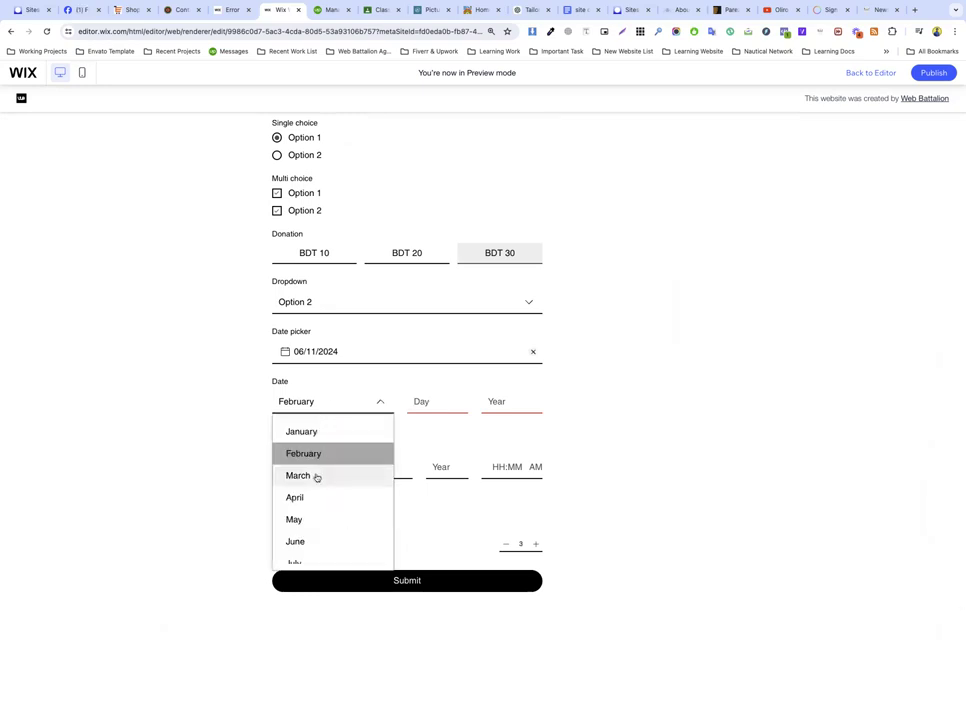
{"action": "left_click", "coordinate": [317, 476]}
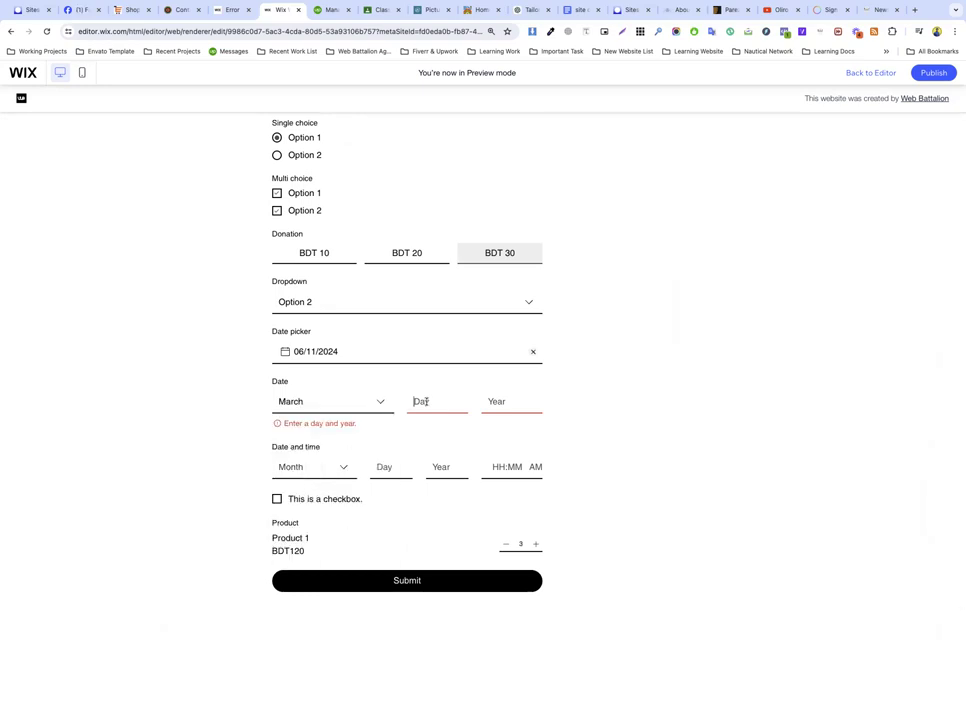
{"action": "left_click", "coordinate": [467, 406]}
{"action": "type", "text": "12"}
{"action": "left_click", "coordinate": [494, 407]}
{"action": "type", "text": "2002"}
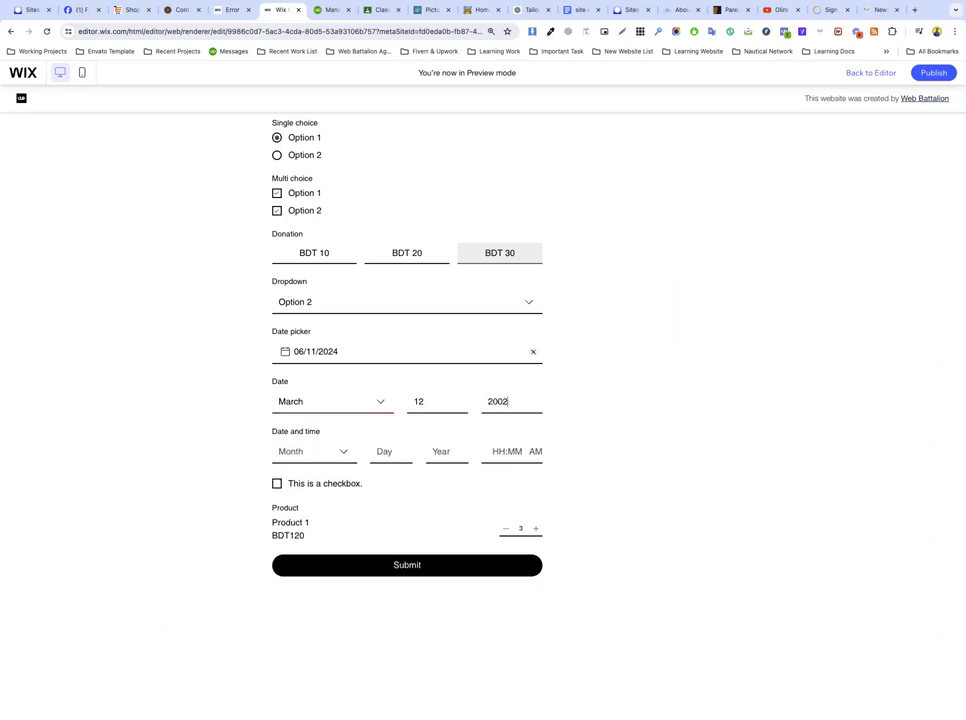
{"action": "left_click", "coordinate": [418, 566]}
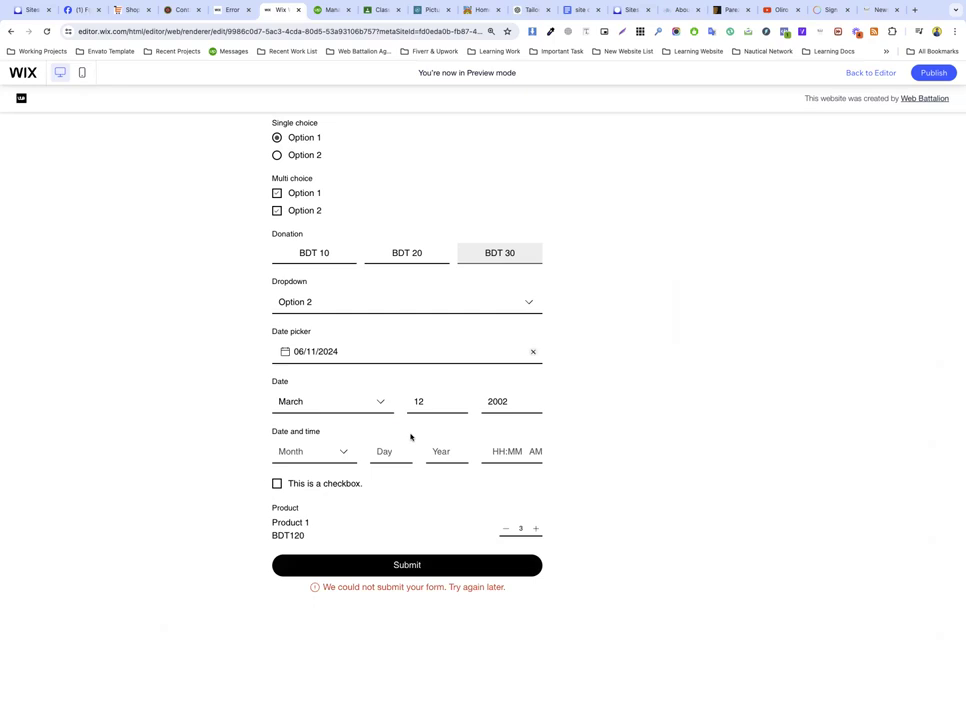
{"action": "scroll", "coordinate": [410, 437], "scroll_direction": "down", "scroll_amount": 1}
Step: Exit preview, select the Join us today form's section, and open the App Market
{"action": "scroll", "coordinate": [410, 437], "scroll_direction": "up", "scroll_amount": 15}
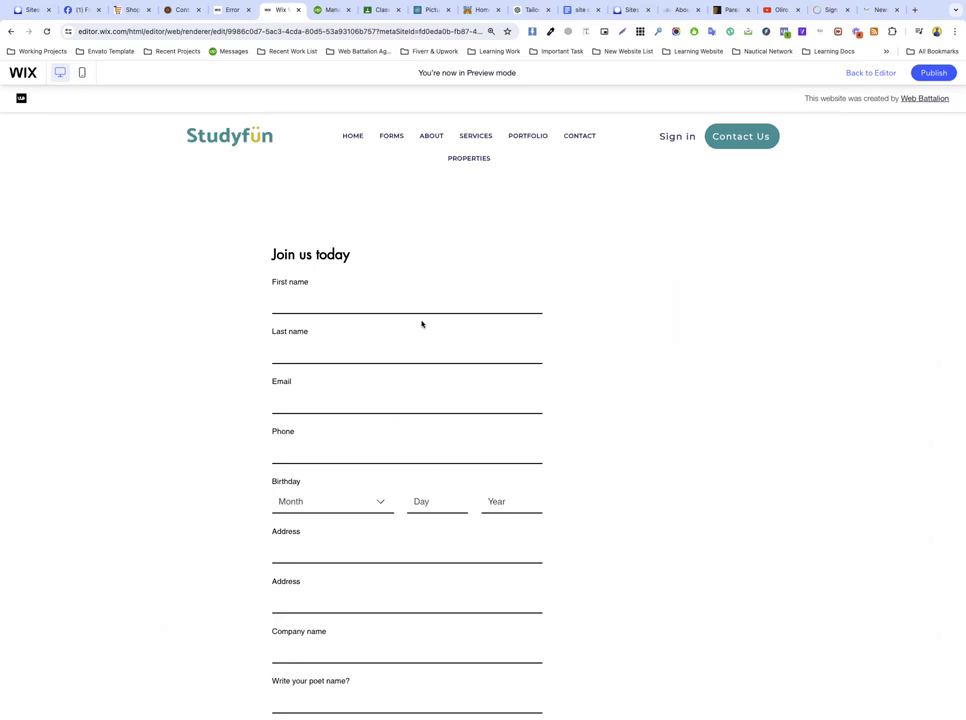
{"action": "key", "text": "ctrl+shift+p"}
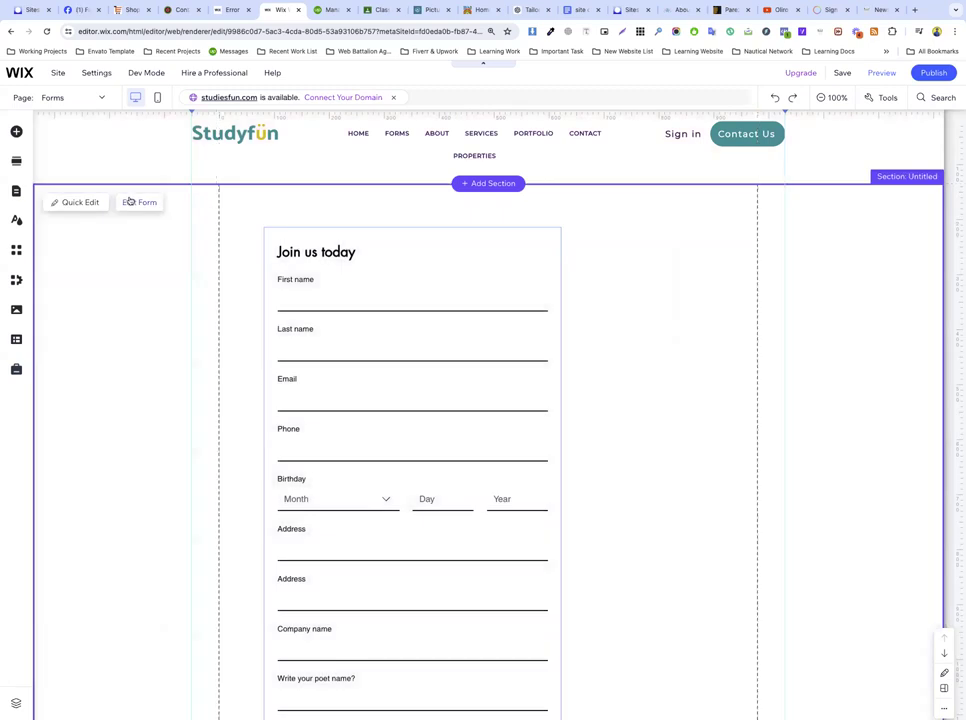
{"action": "left_click", "coordinate": [318, 270]}
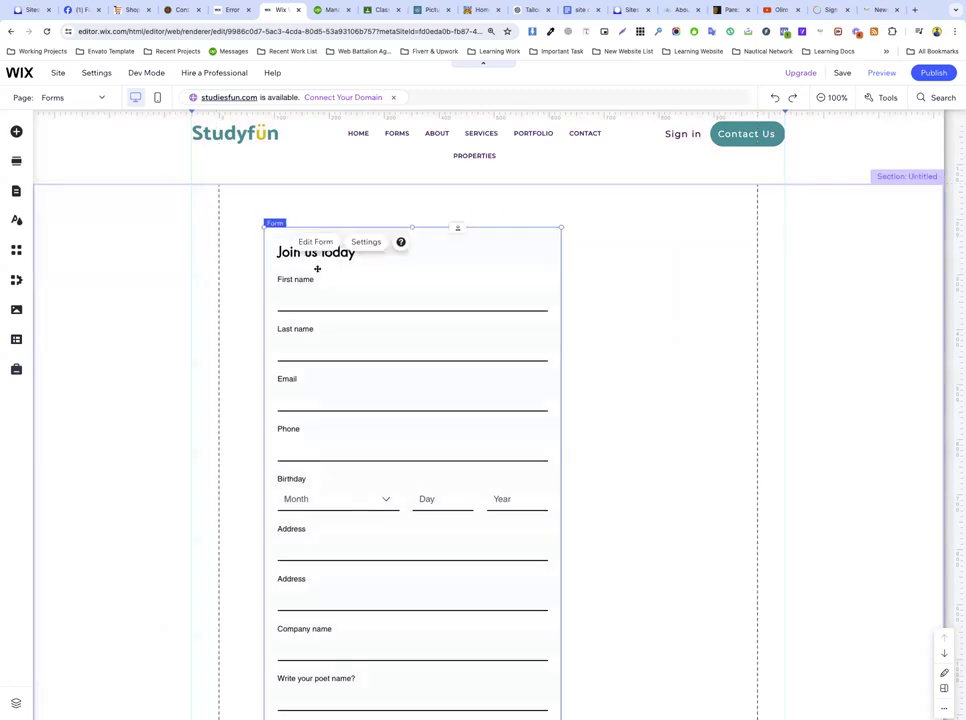
{"action": "left_click", "coordinate": [198, 300]}
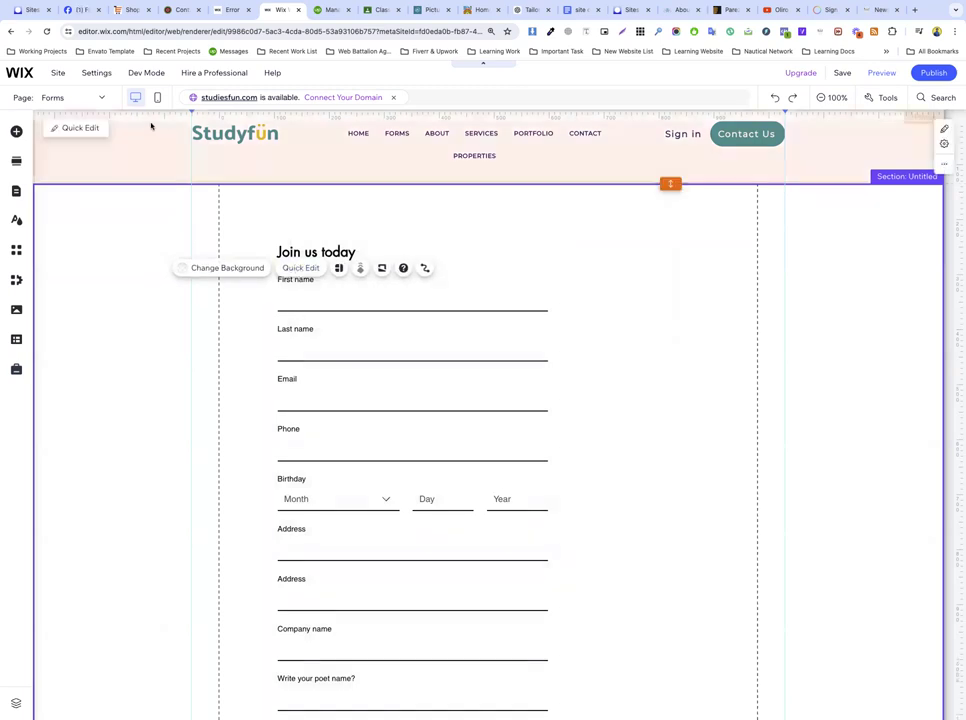
{"action": "left_click", "coordinate": [17, 252]}
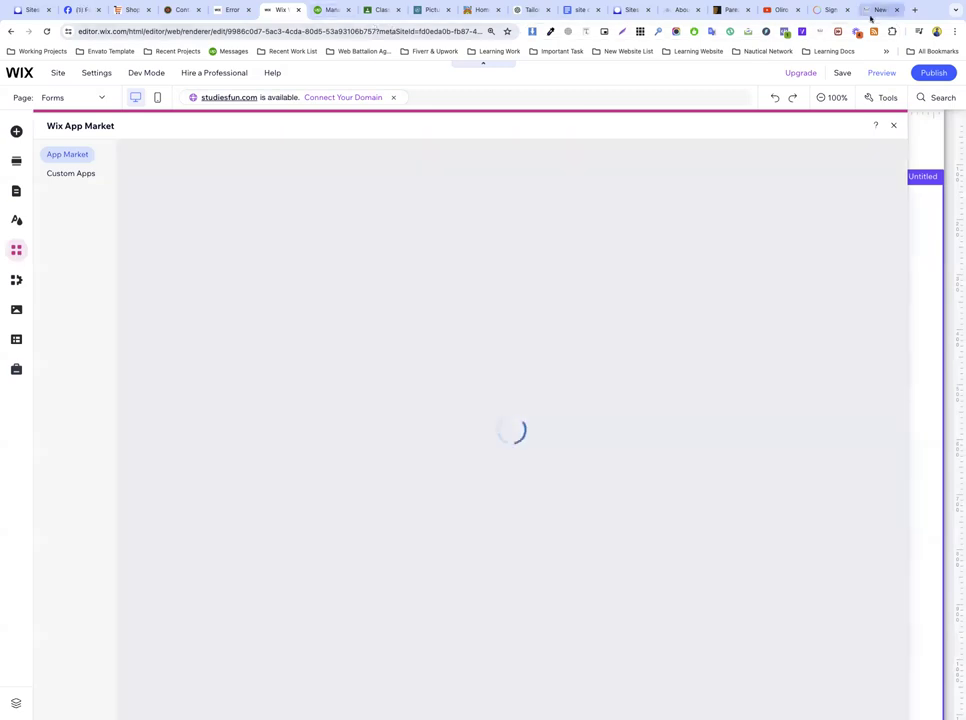
{"action": "left_click", "coordinate": [874, 11]}
Step: Search Google for 'forms update in wix editor'
{"action": "left_click", "coordinate": [300, 31]}
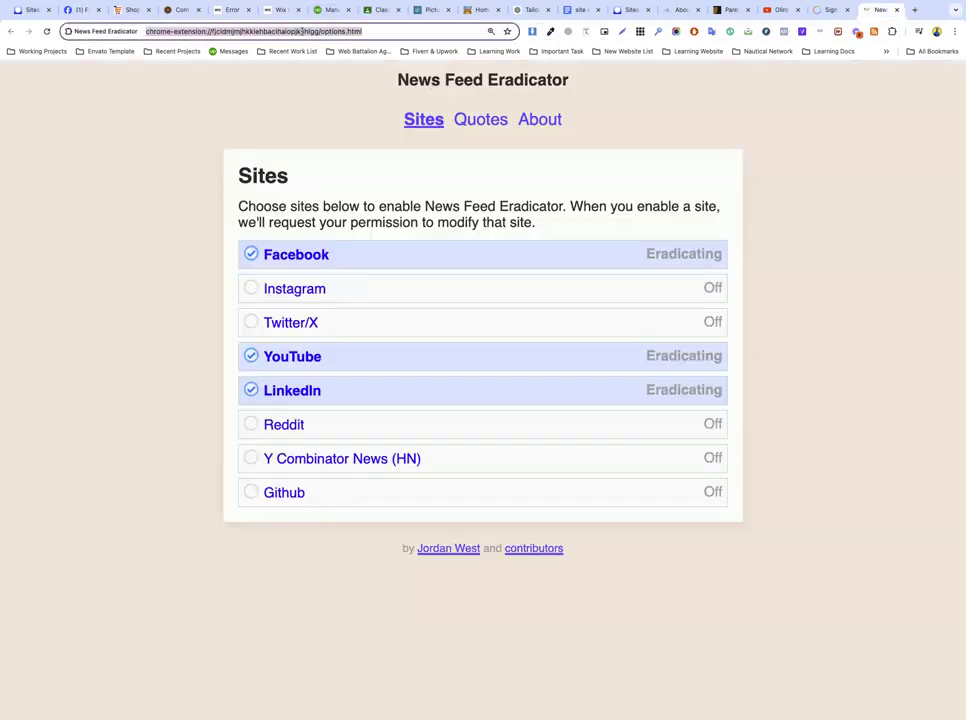
{"action": "type", "text": "forms"}
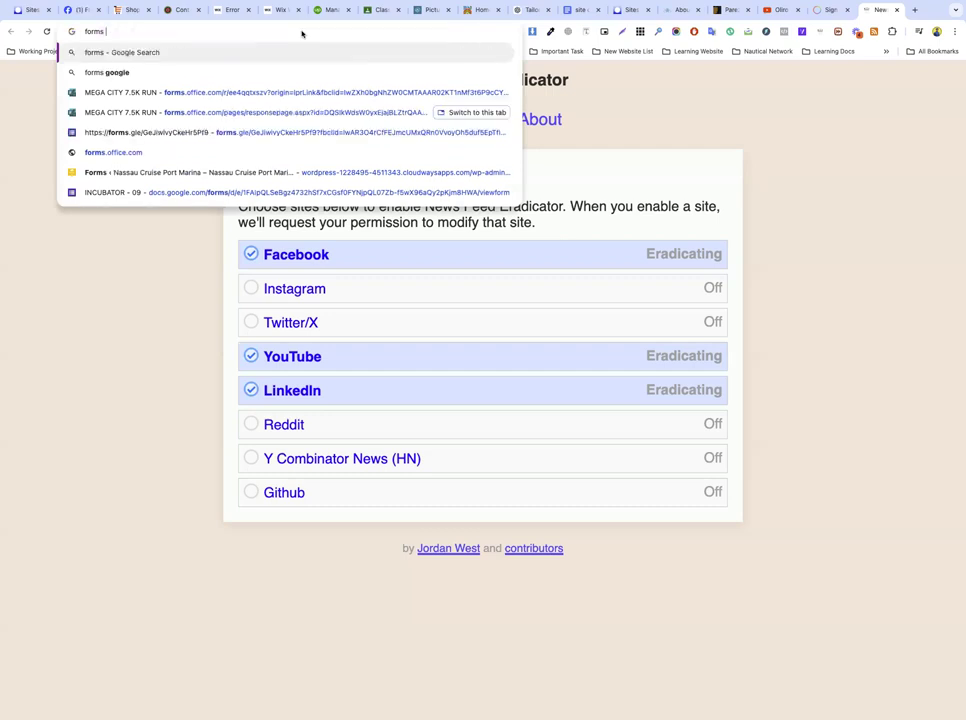
{"action": "type", "text": " update i"}
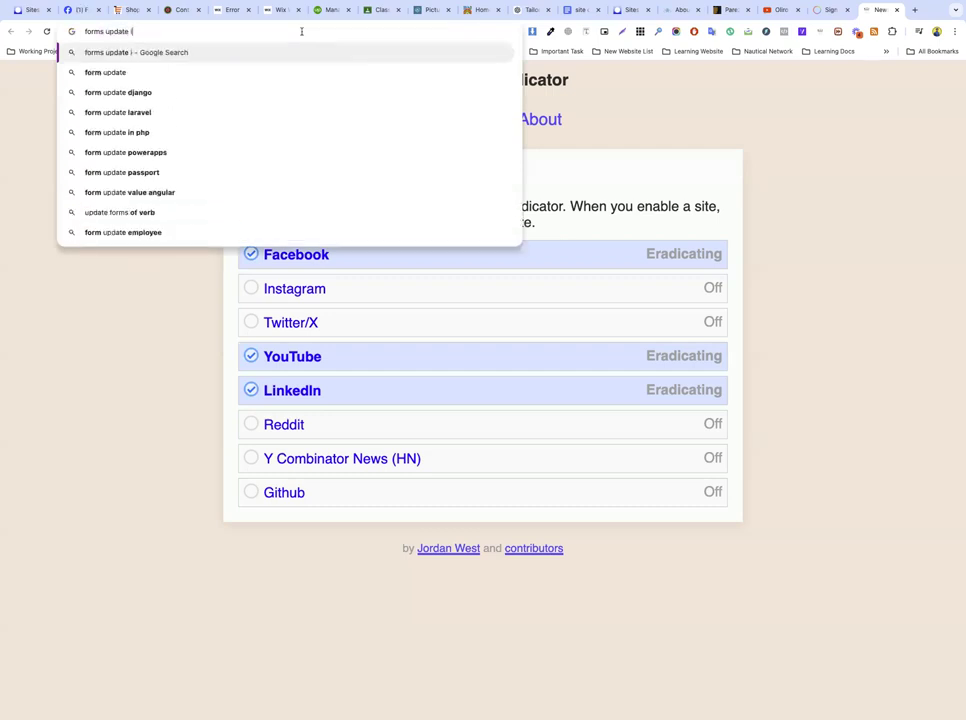
{"action": "type", "text": "n wix"}
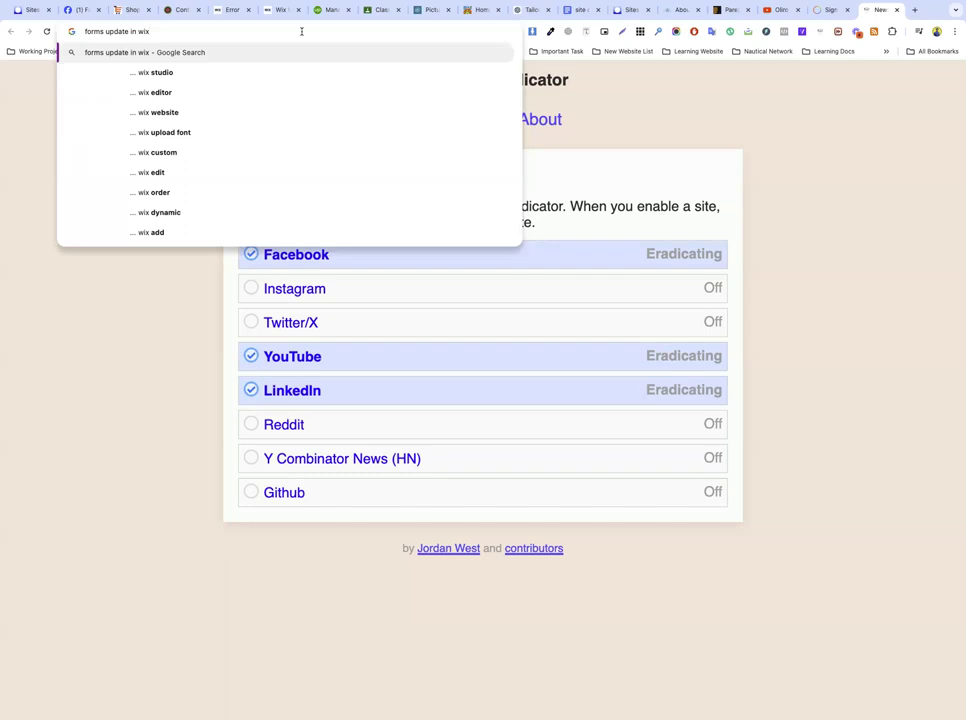
{"action": "key", "text": "Down"}
{"action": "key", "text": "Down"}
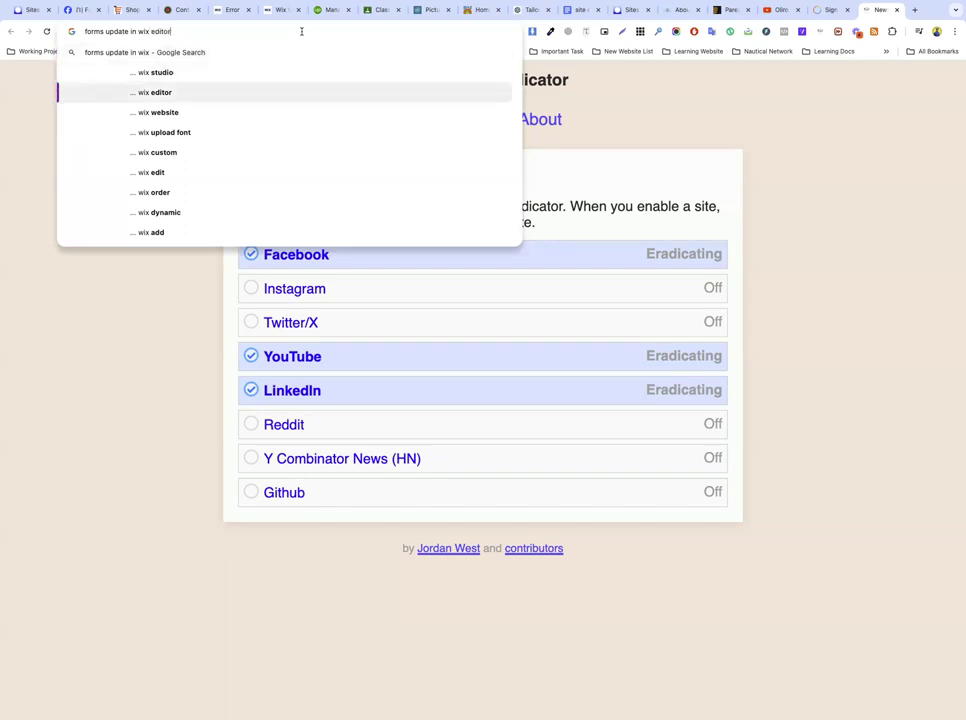
{"action": "key", "text": "Return"}
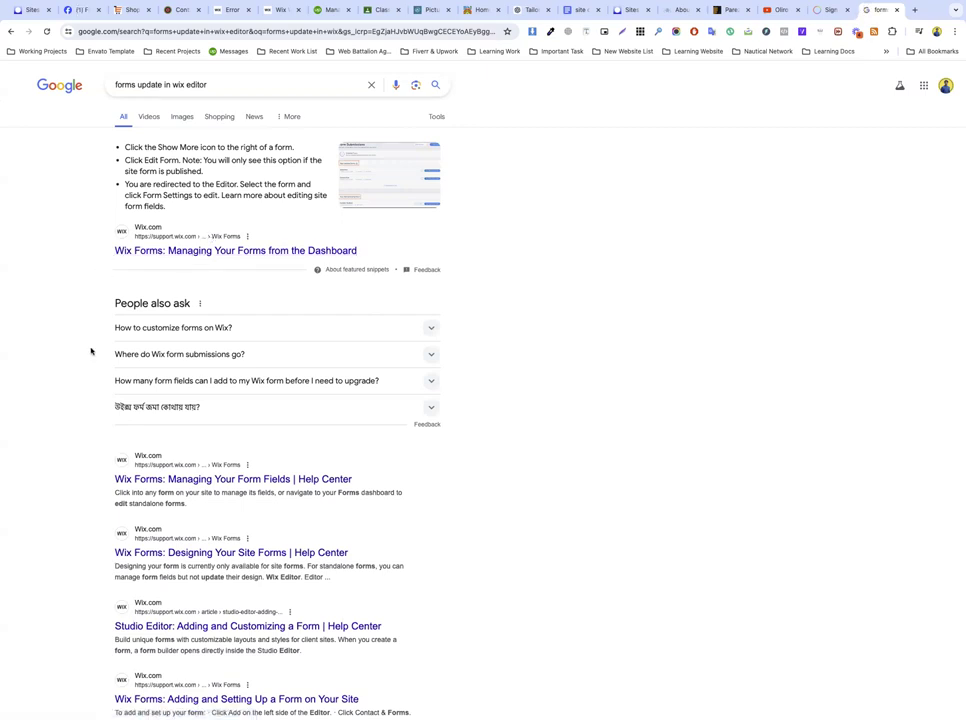
Step: Read the 'Wix Forms: Managing Your Form Fields' help article, then return to the editor
{"action": "left_click", "coordinate": [176, 480]}
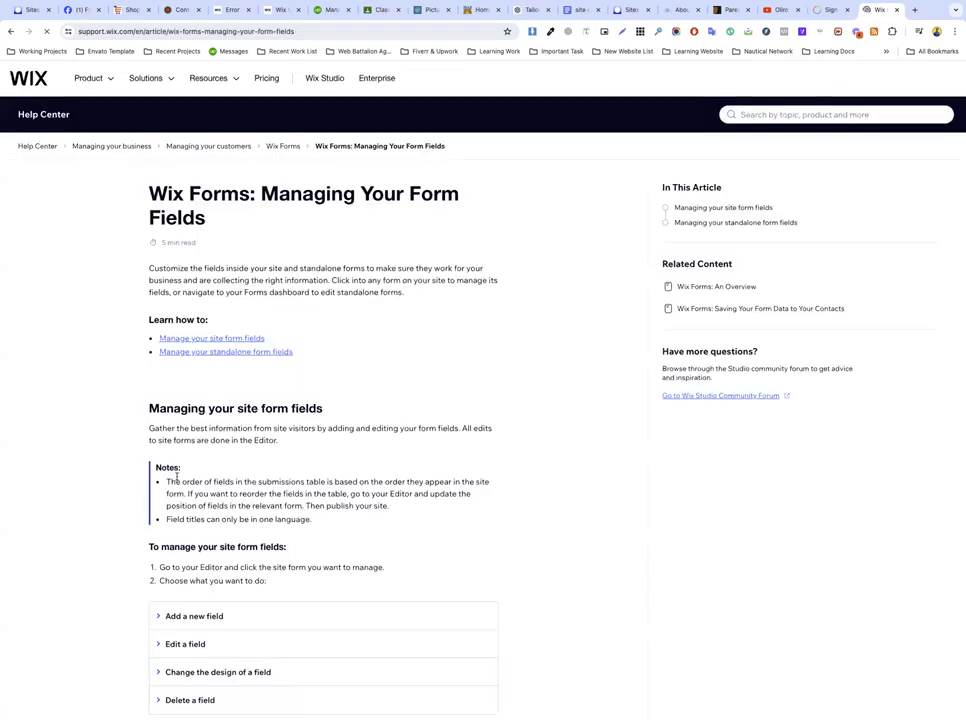
{"action": "triple_click", "coordinate": [236, 282]}
{"action": "scroll", "coordinate": [351, 472], "scroll_direction": "down", "scroll_amount": 5}
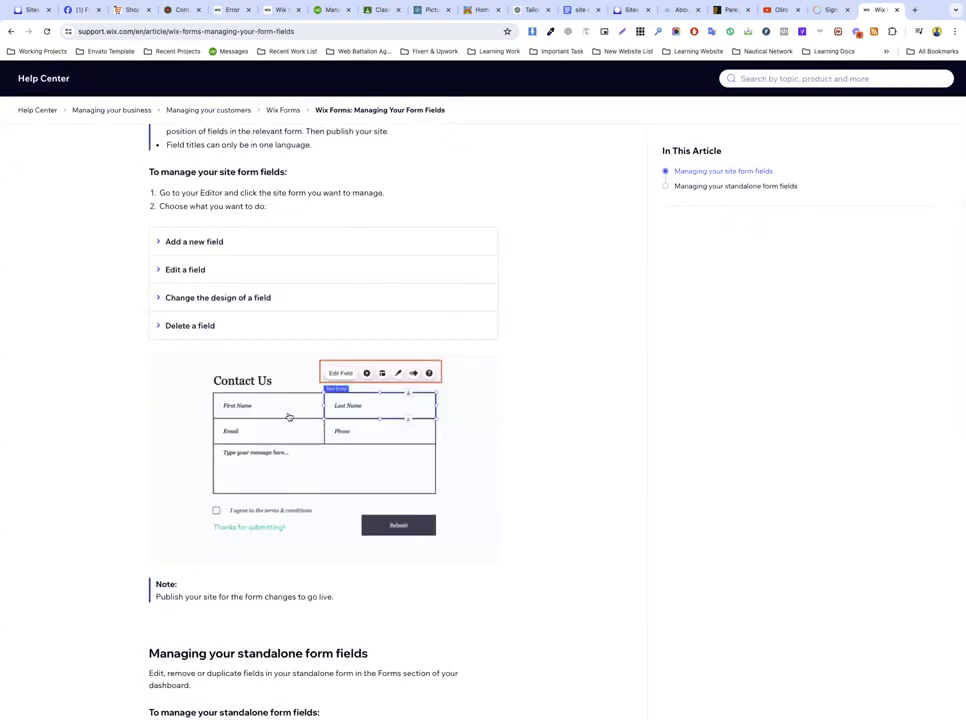
{"action": "scroll", "coordinate": [262, 534], "scroll_direction": "down", "scroll_amount": 5}
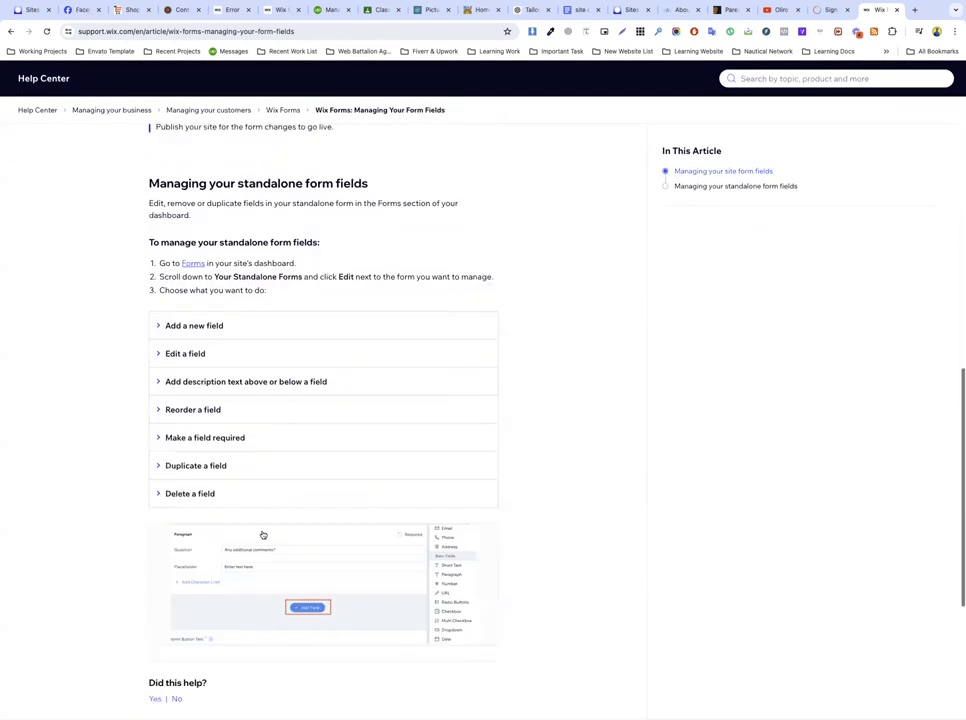
{"action": "scroll", "coordinate": [263, 534], "scroll_direction": "down", "scroll_amount": 3}
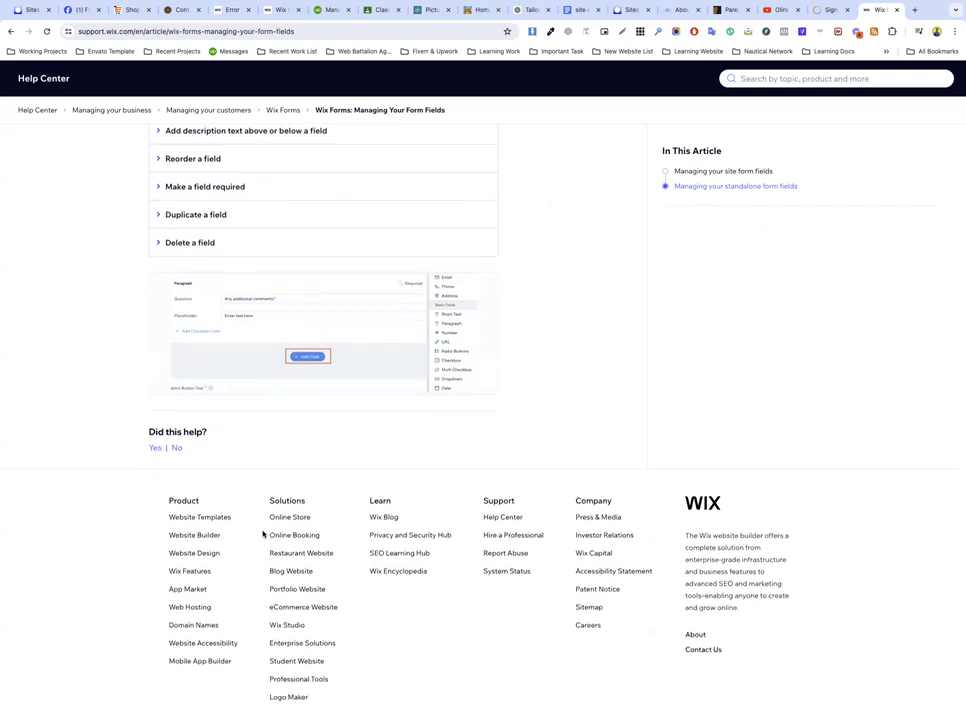
{"action": "scroll", "coordinate": [262, 534], "scroll_direction": "up", "scroll_amount": 15}
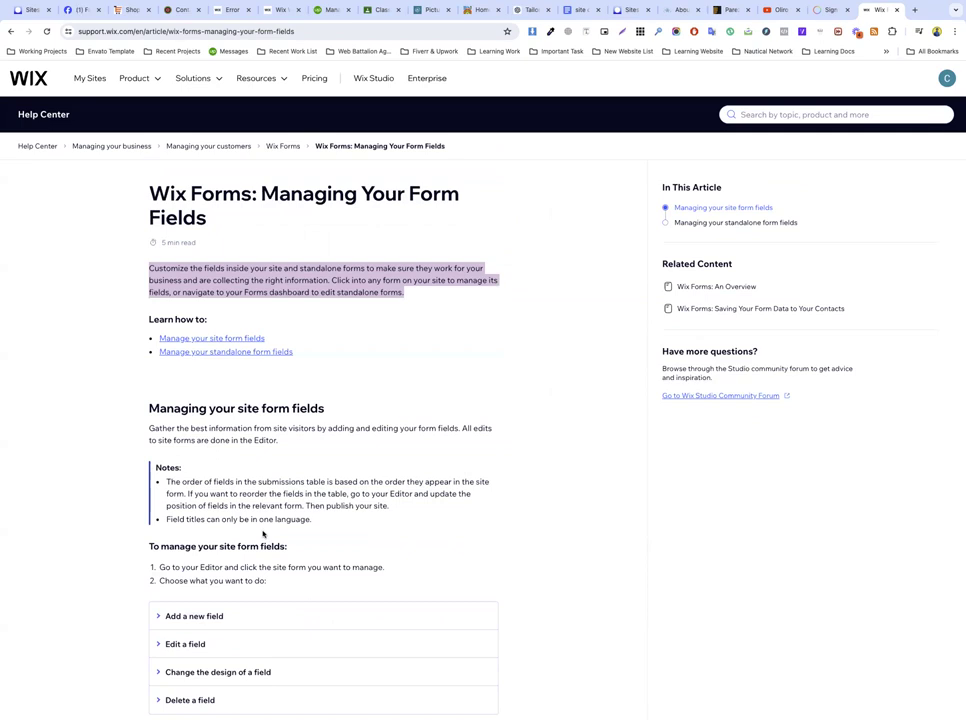
{"action": "left_click", "coordinate": [280, 10]}
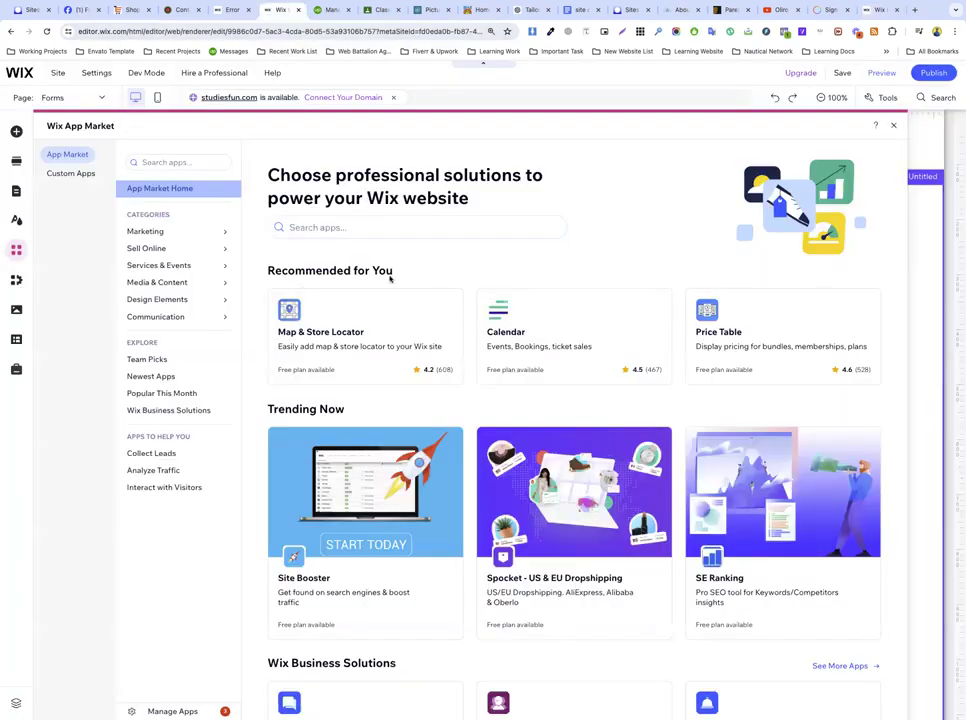
Step: Search the App Market for 'forms' and open the Wix Forms & Payments listing
{"action": "left_click", "coordinate": [377, 228]}
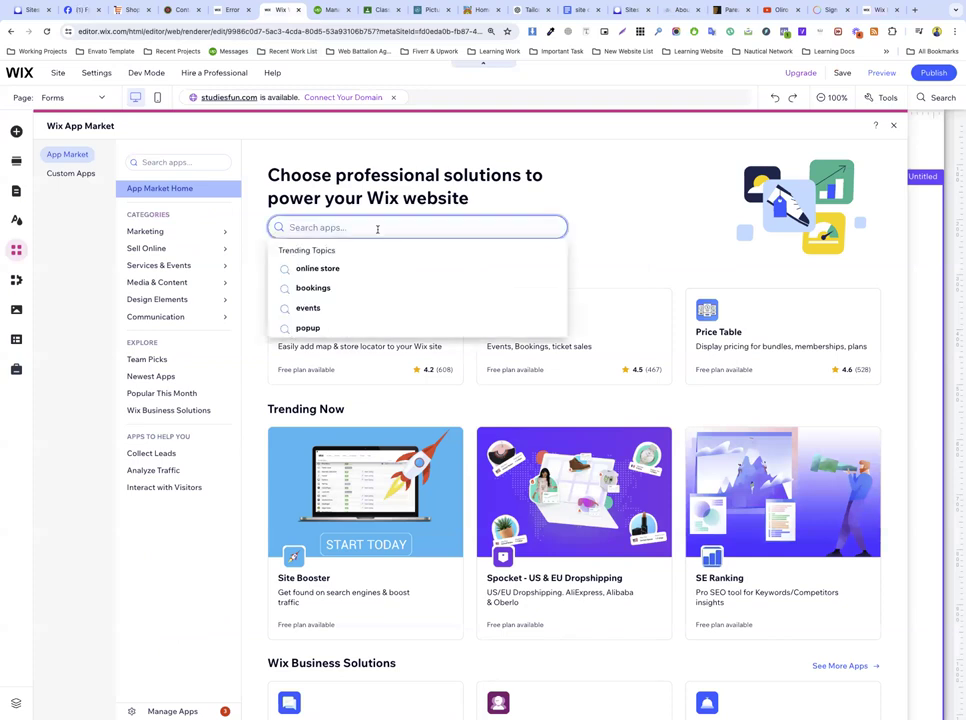
{"action": "type", "text": "forms"}
{"action": "key", "text": "Return"}
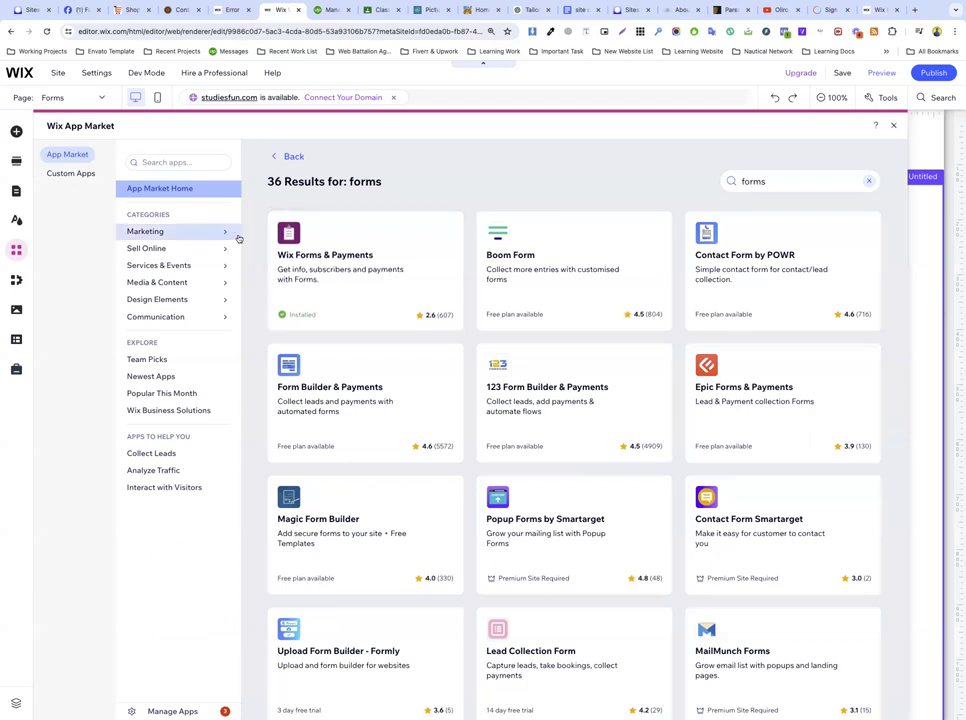
{"action": "left_click", "coordinate": [362, 271]}
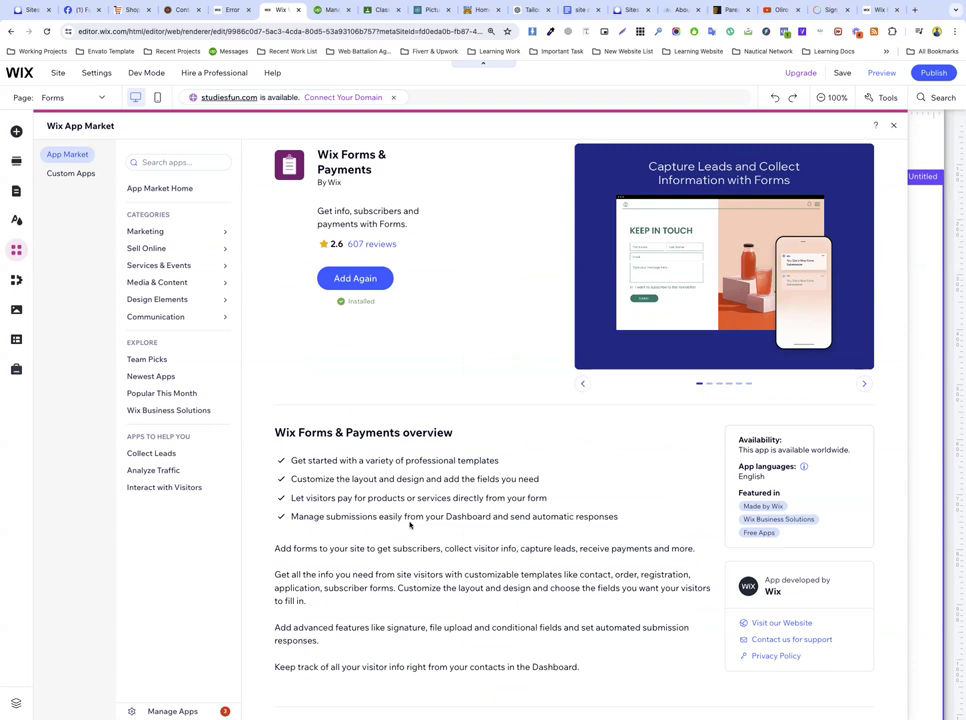
Step: Read through the app's reviews, close the App Market, and select the form's section
{"action": "scroll", "coordinate": [409, 524], "scroll_direction": "down", "scroll_amount": 5}
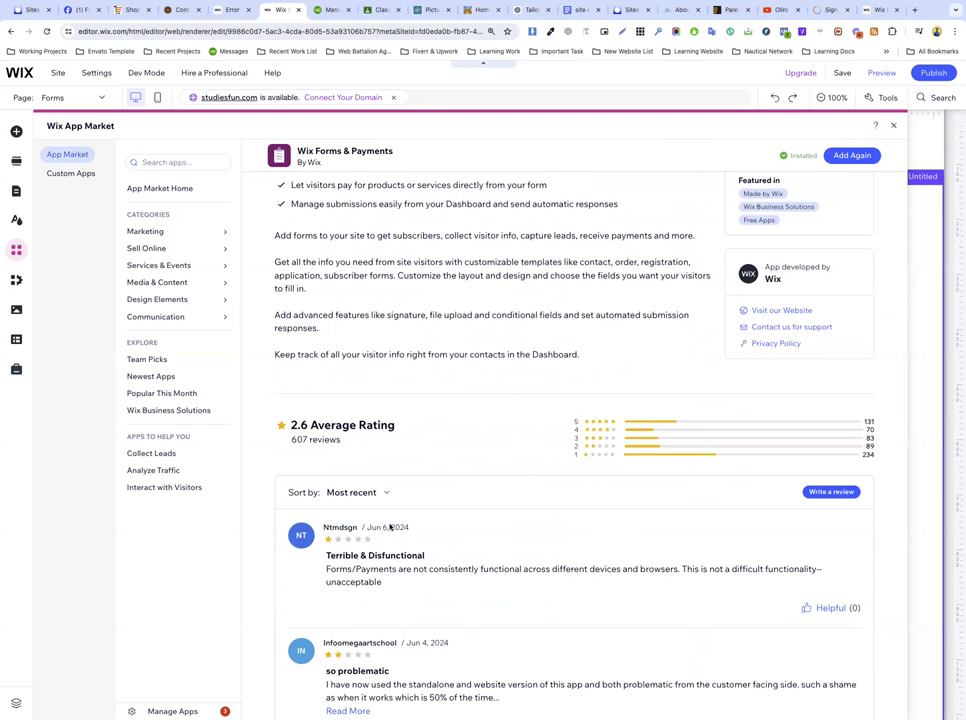
{"action": "scroll", "coordinate": [384, 554], "scroll_direction": "down", "scroll_amount": 3}
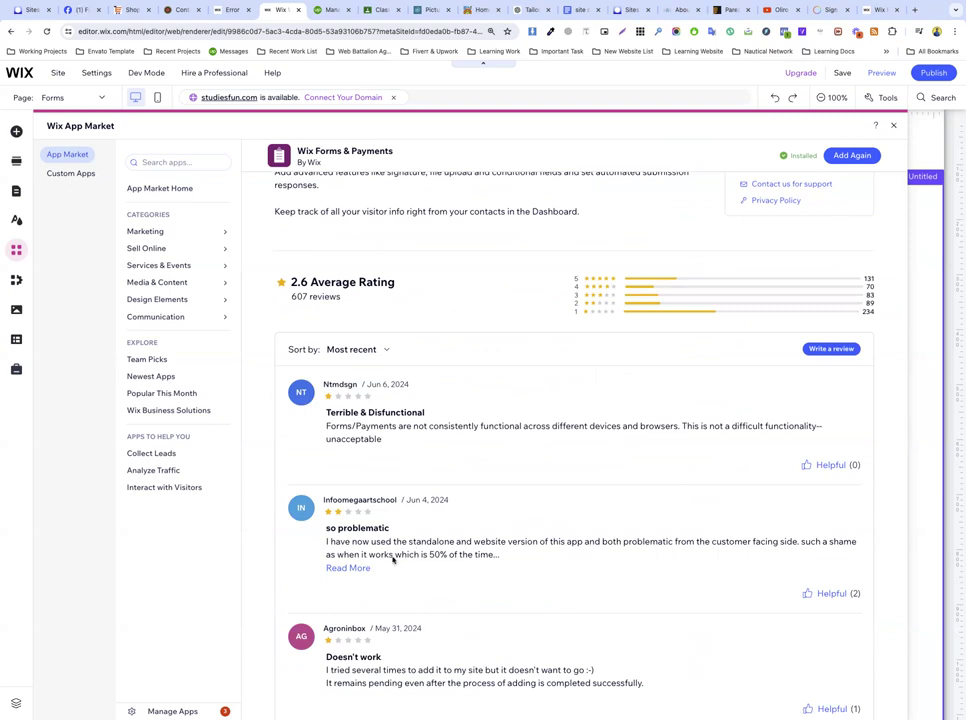
{"action": "scroll", "coordinate": [395, 556], "scroll_direction": "down", "scroll_amount": 2}
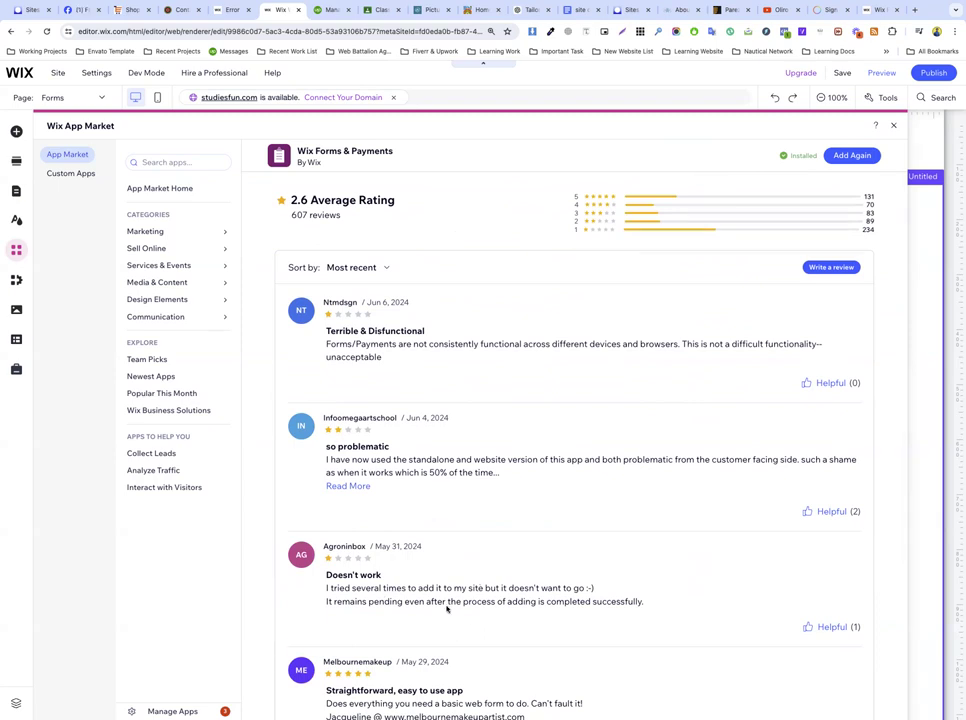
{"action": "scroll", "coordinate": [447, 608], "scroll_direction": "down", "scroll_amount": 2}
{"action": "scroll", "coordinate": [371, 525], "scroll_direction": "down", "scroll_amount": 1}
{"action": "scroll", "coordinate": [371, 525], "scroll_direction": "down", "scroll_amount": 4}
{"action": "scroll", "coordinate": [371, 524], "scroll_direction": "up", "scroll_amount": 15}
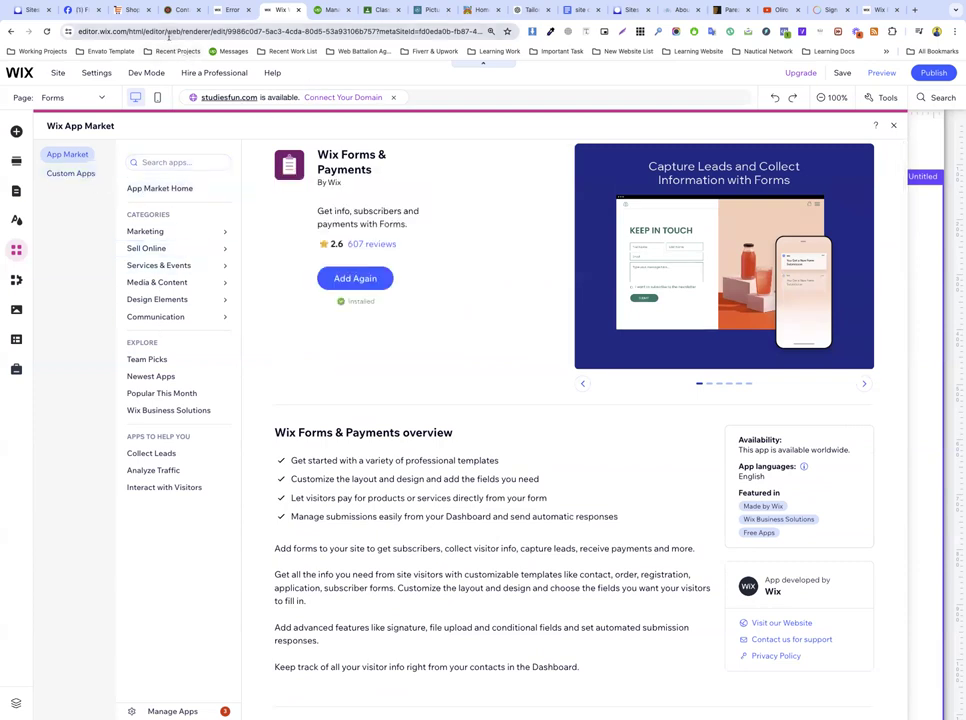
{"action": "left_click", "coordinate": [894, 126]}
{"action": "left_click", "coordinate": [188, 226]}
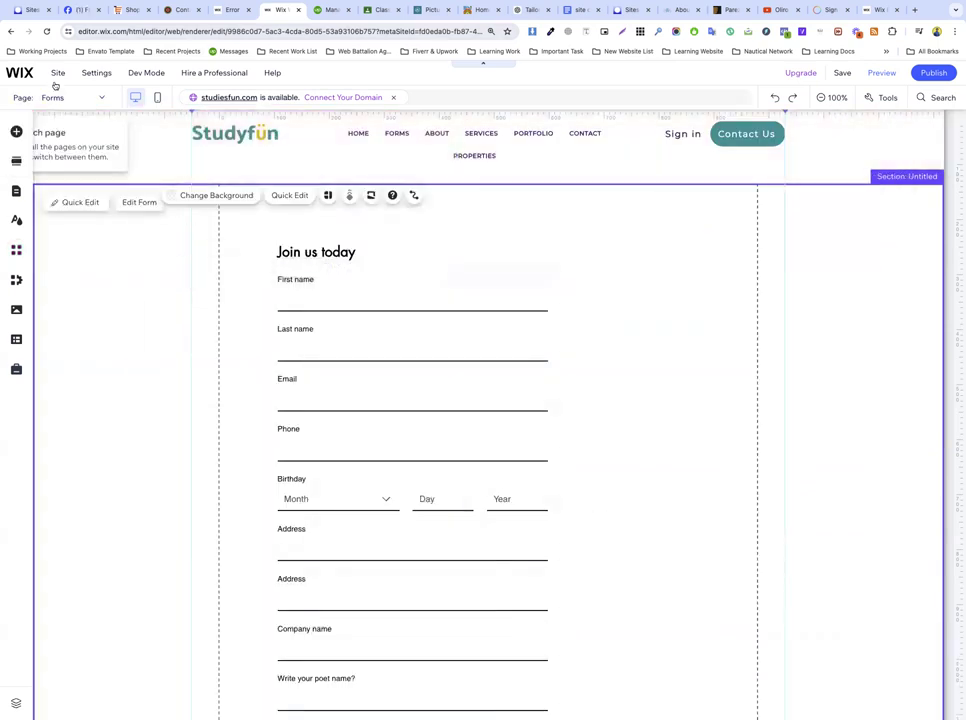
Step: Go from the Studyfun site dashboard to the All Sites list
{"action": "left_click", "coordinate": [19, 72]}
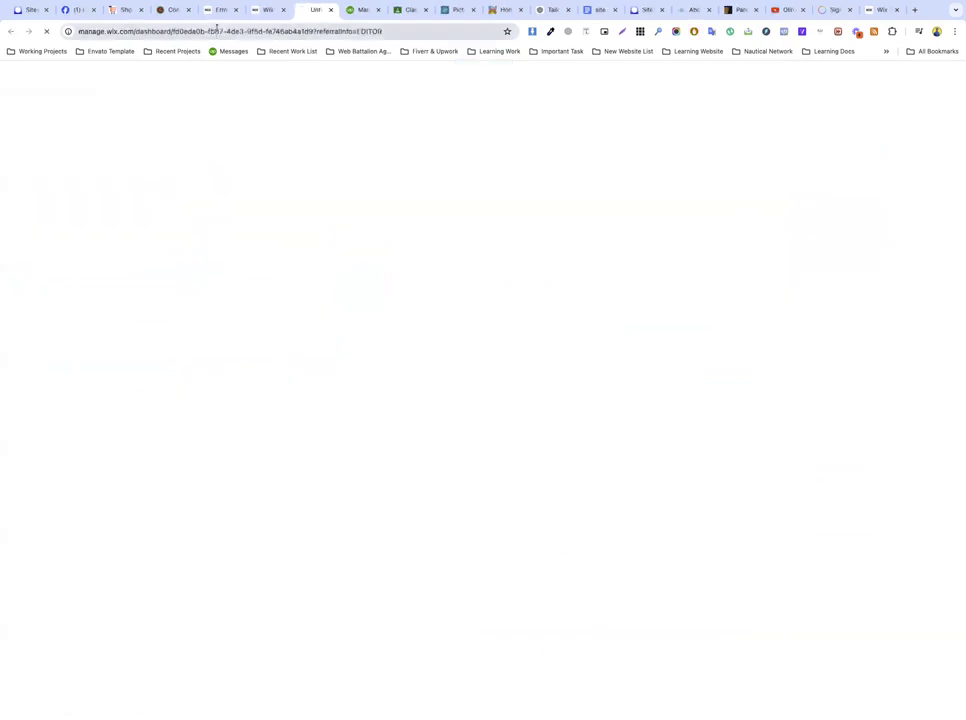
{"action": "left_click", "coordinate": [280, 31]}
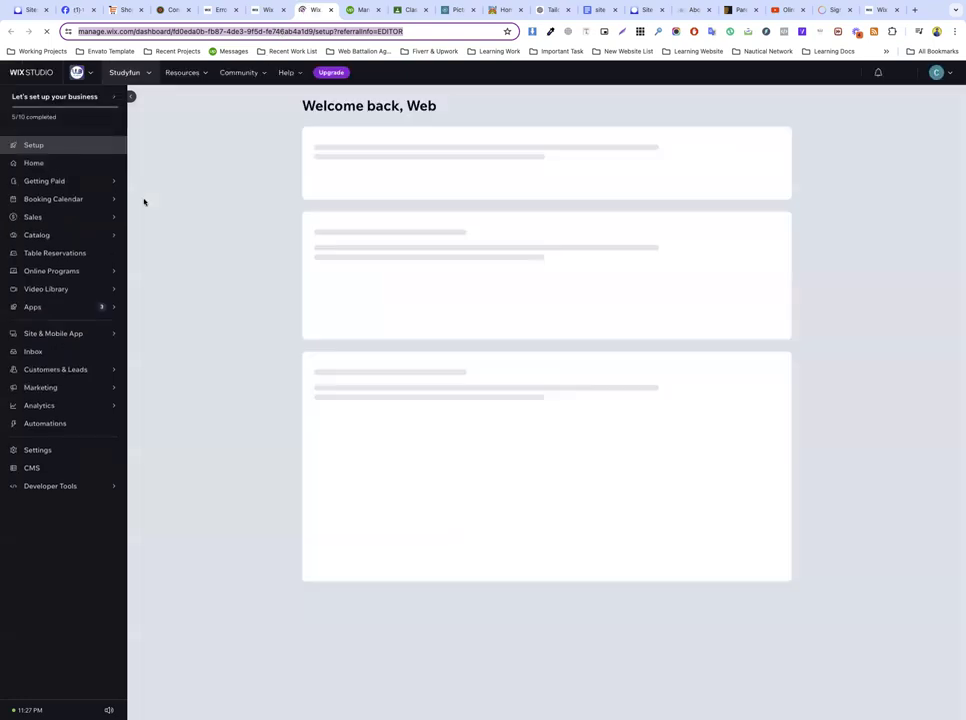
{"action": "left_click", "coordinate": [131, 77]}
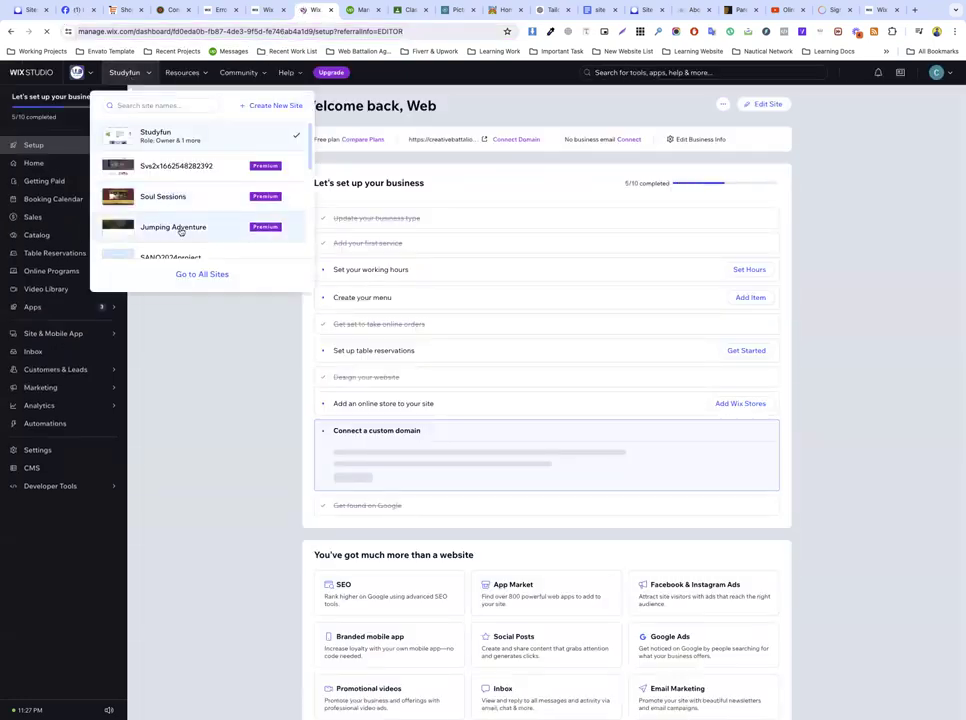
{"action": "scroll", "coordinate": [179, 226], "scroll_direction": "down", "scroll_amount": 5}
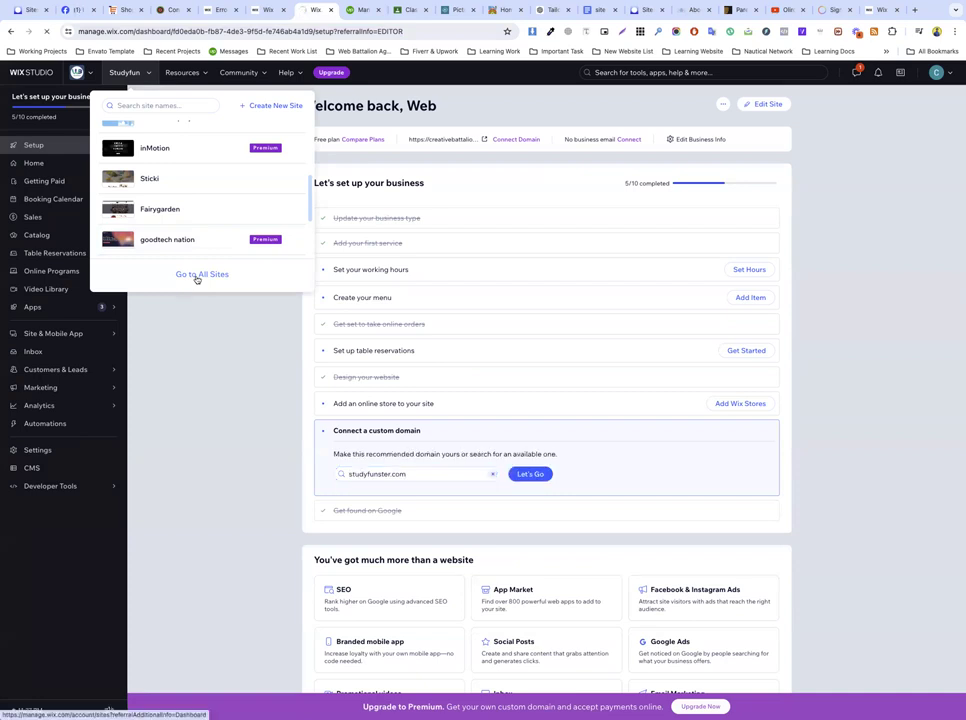
{"action": "left_click", "coordinate": [197, 279]}
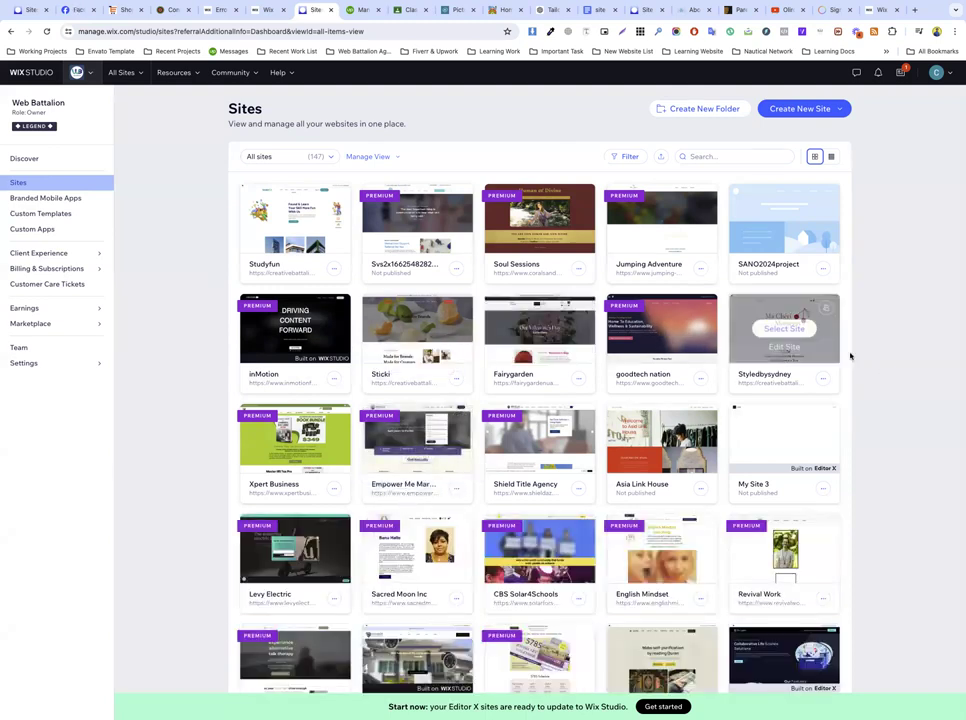
Step: Drag the Join us today form's right and left edges outward, then open its Settings
{"action": "key", "text": "ctrl+shift+Tab"}
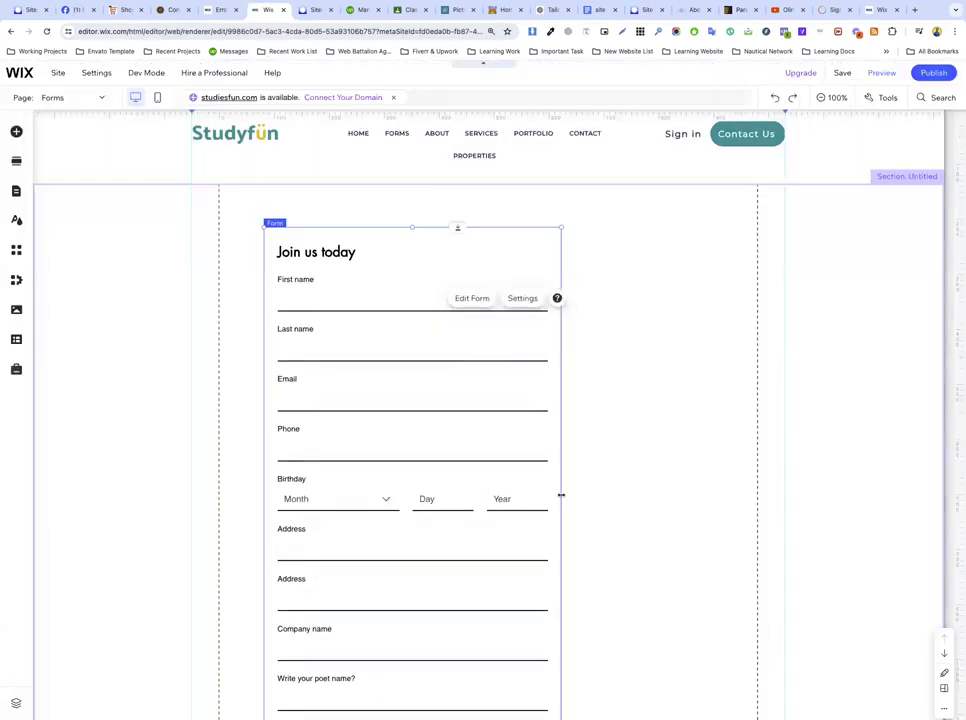
{"action": "left_click_drag", "start_coordinate": [560, 494], "coordinate": [719, 503]}
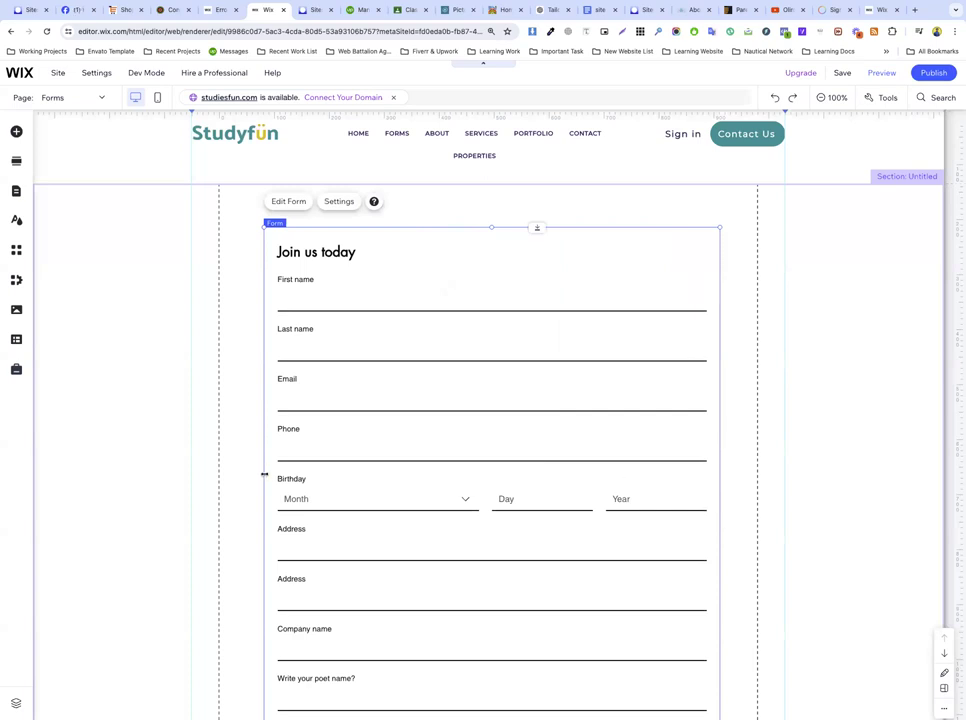
{"action": "left_click_drag", "start_coordinate": [261, 472], "coordinate": [234, 473]}
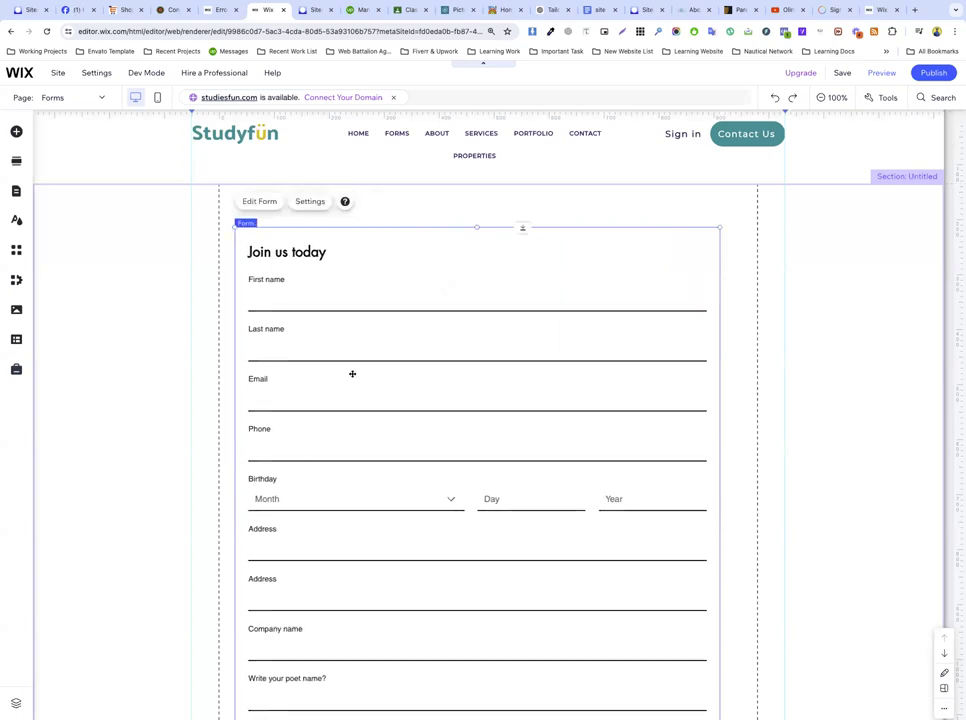
{"action": "left_click", "coordinate": [310, 202]}
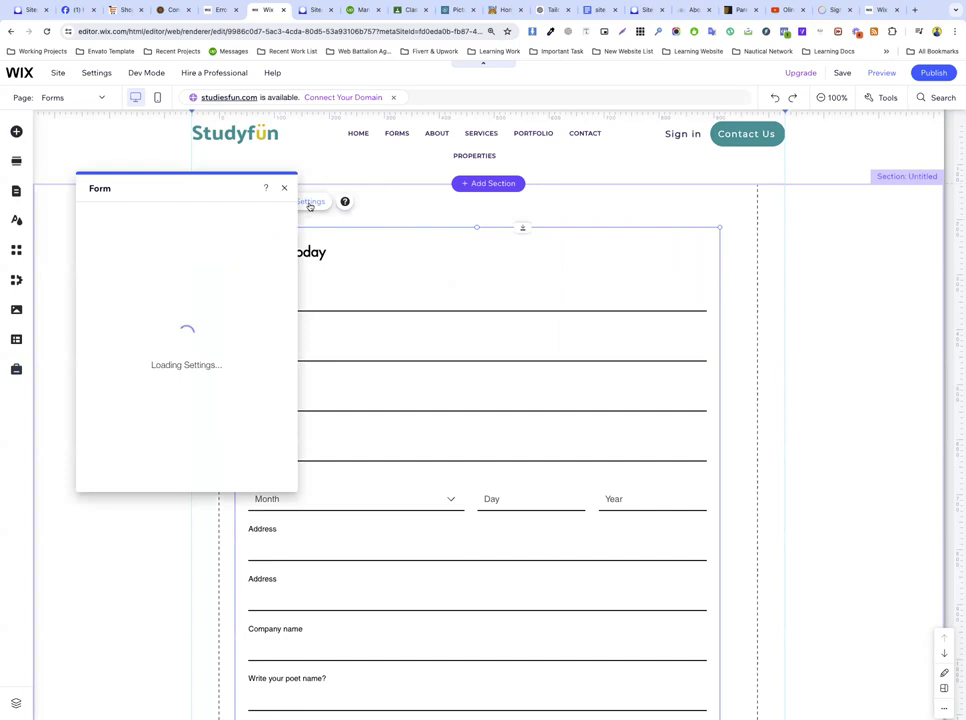
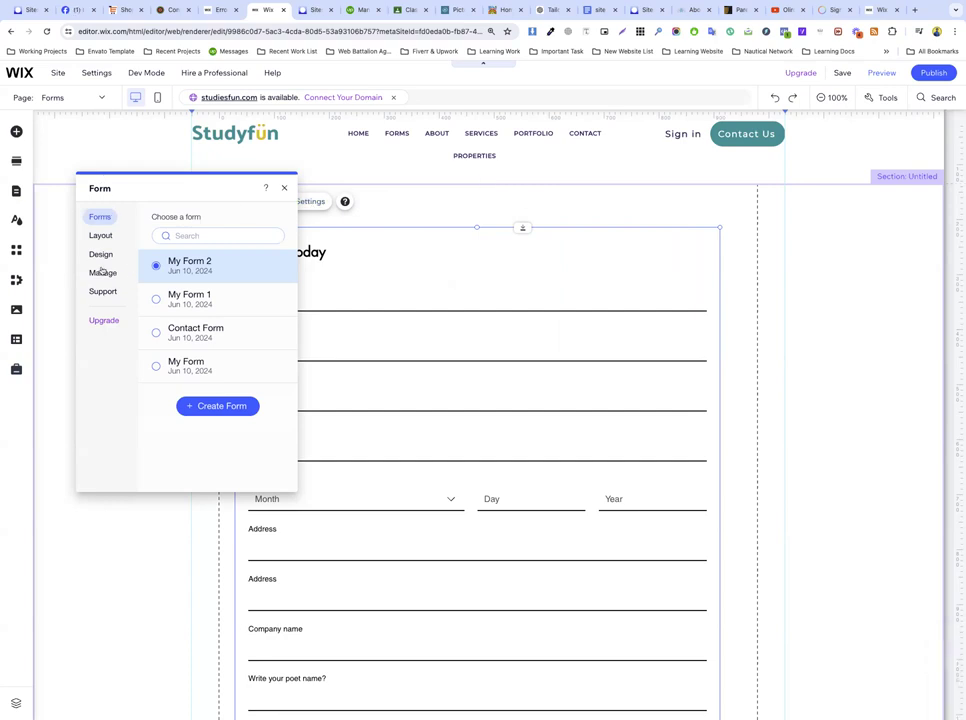
Step: In the form's Design > Form Fields settings, set the input style to All sides borders
{"action": "left_click", "coordinate": [97, 235]}
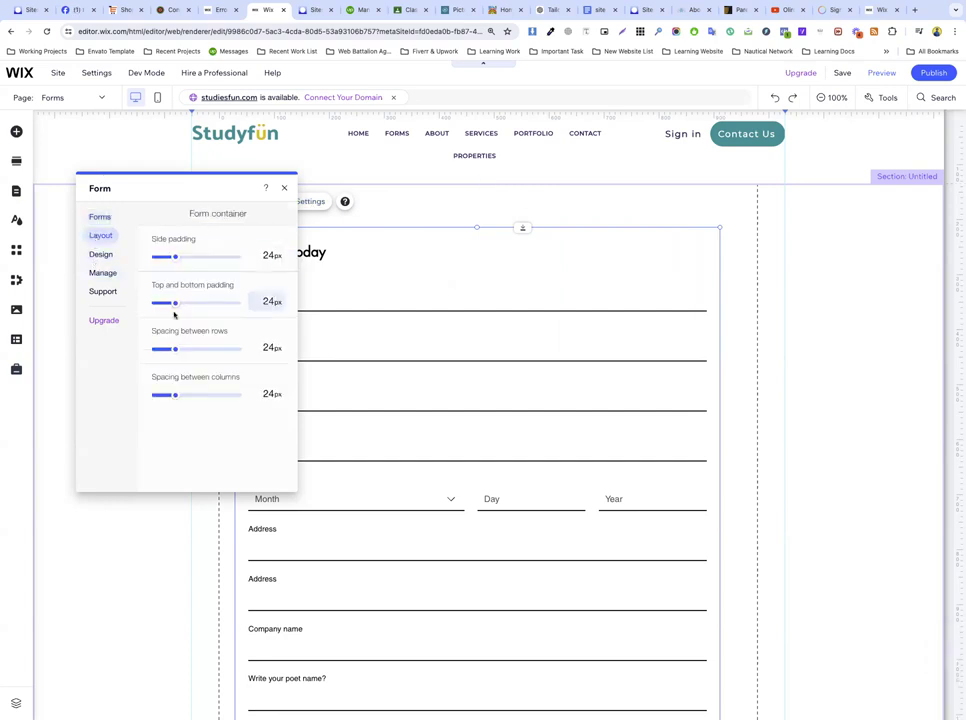
{"action": "left_click", "coordinate": [100, 254]}
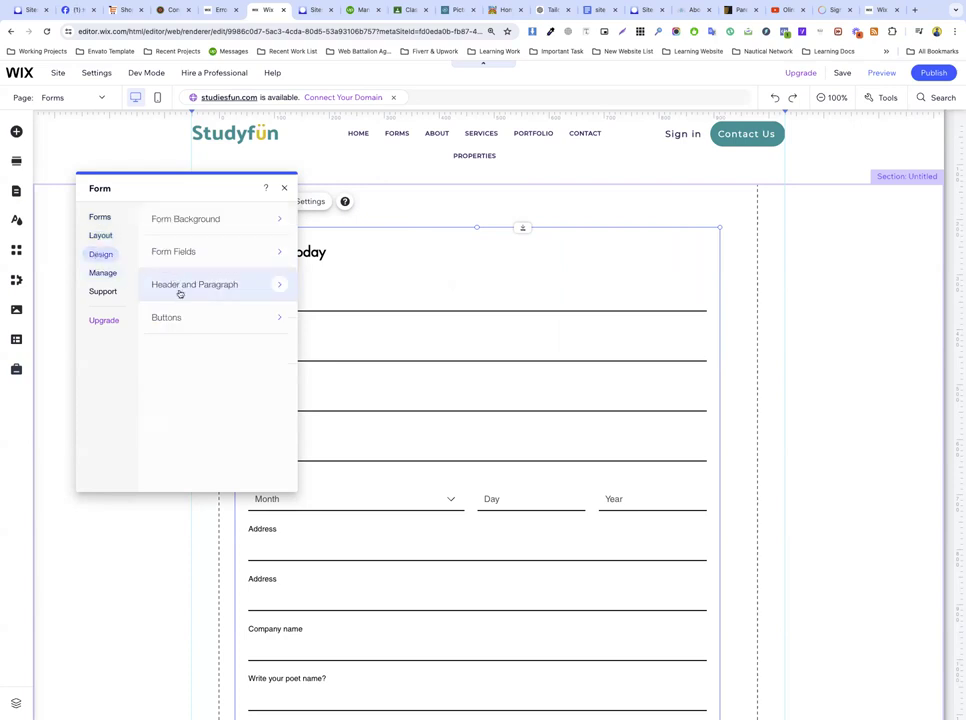
{"action": "left_click", "coordinate": [180, 256]}
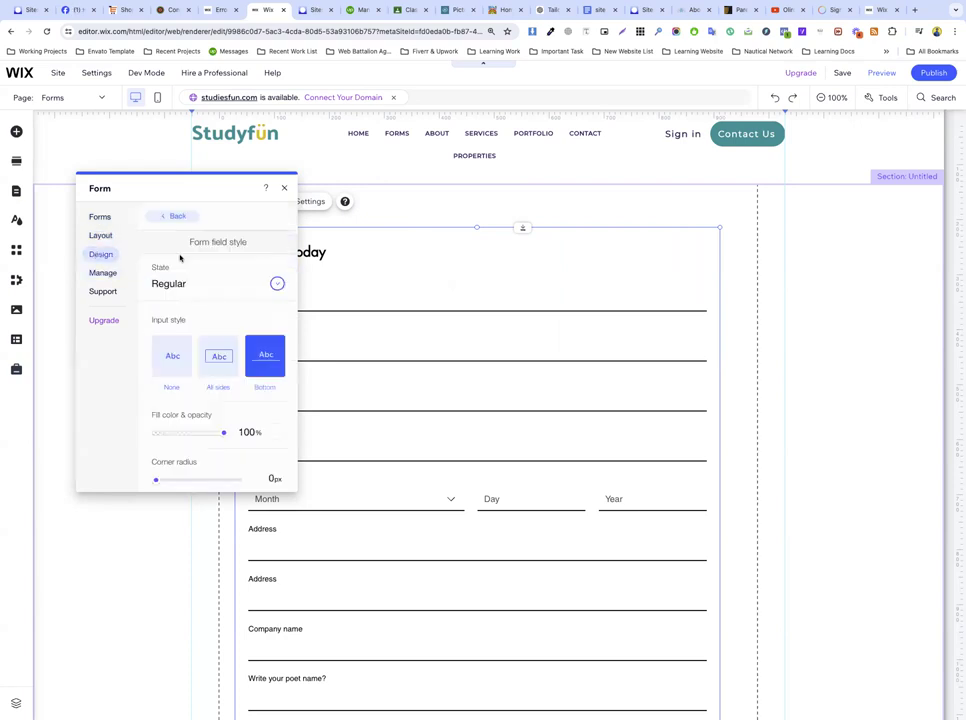
{"action": "scroll", "coordinate": [233, 358], "scroll_direction": "down", "scroll_amount": 3}
{"action": "scroll", "coordinate": [228, 345], "scroll_direction": "up", "scroll_amount": 2}
{"action": "left_click", "coordinate": [220, 311]}
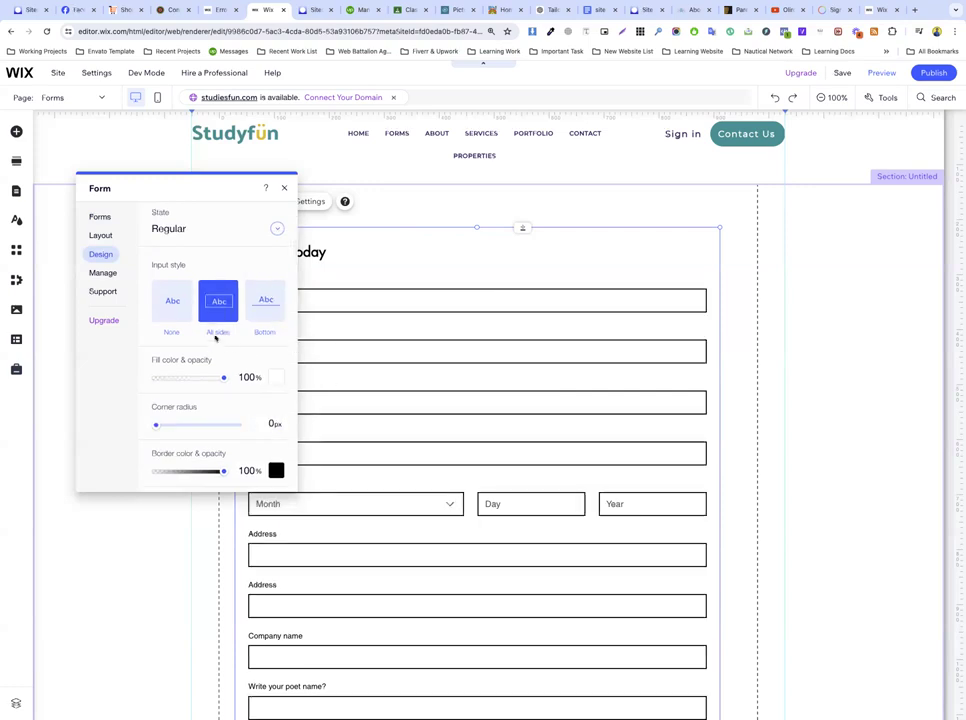
{"action": "left_click", "coordinate": [172, 304]}
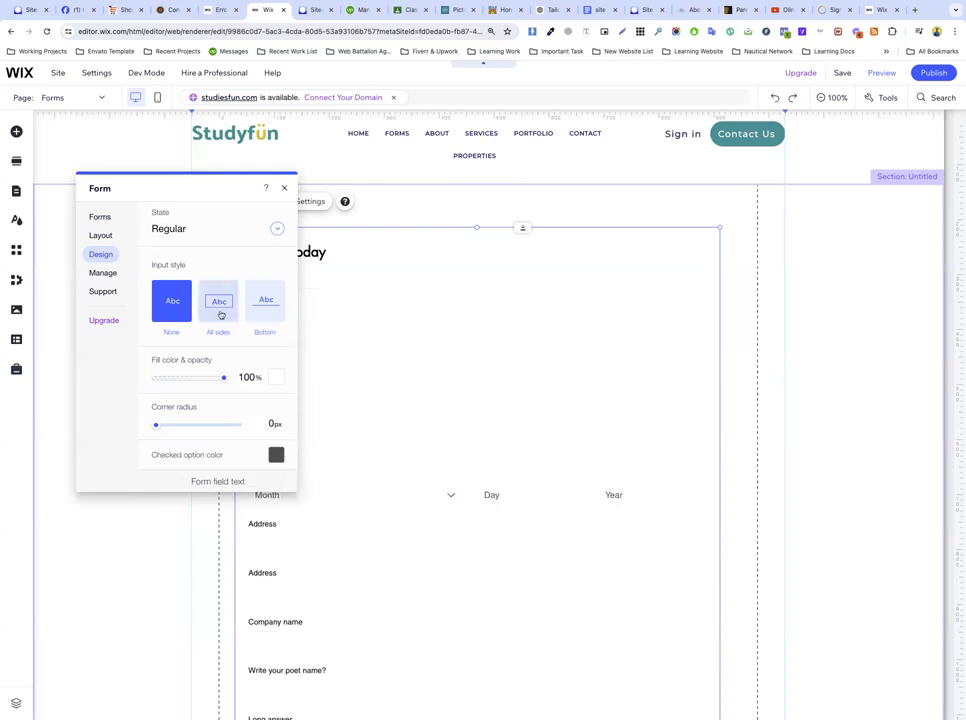
{"action": "left_click", "coordinate": [265, 305]}
{"action": "left_click", "coordinate": [219, 304]}
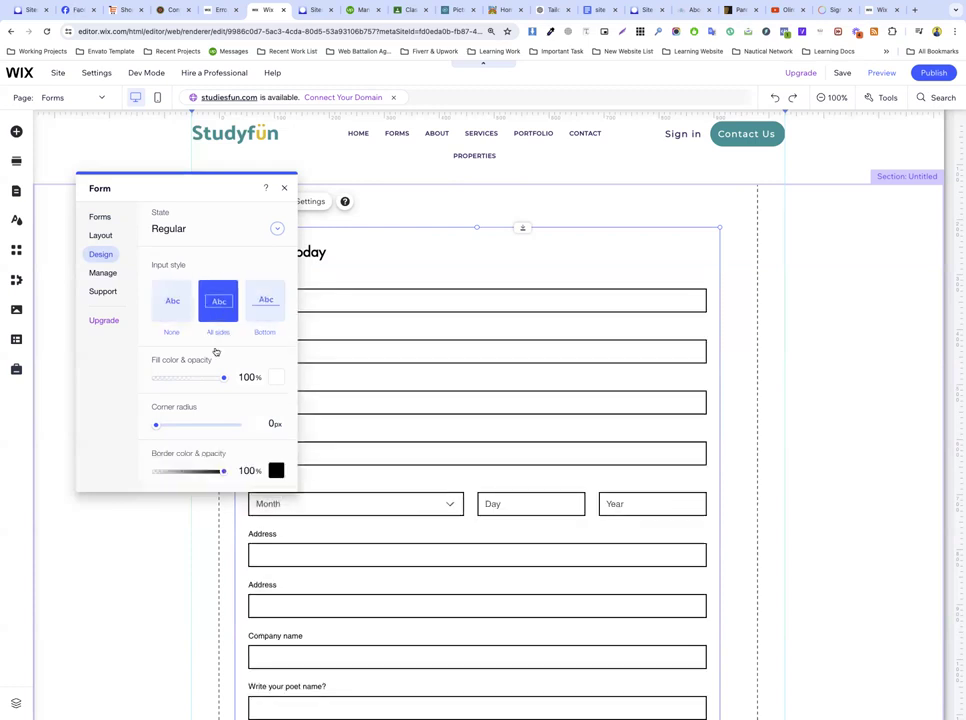
{"action": "left_click", "coordinate": [104, 273]}
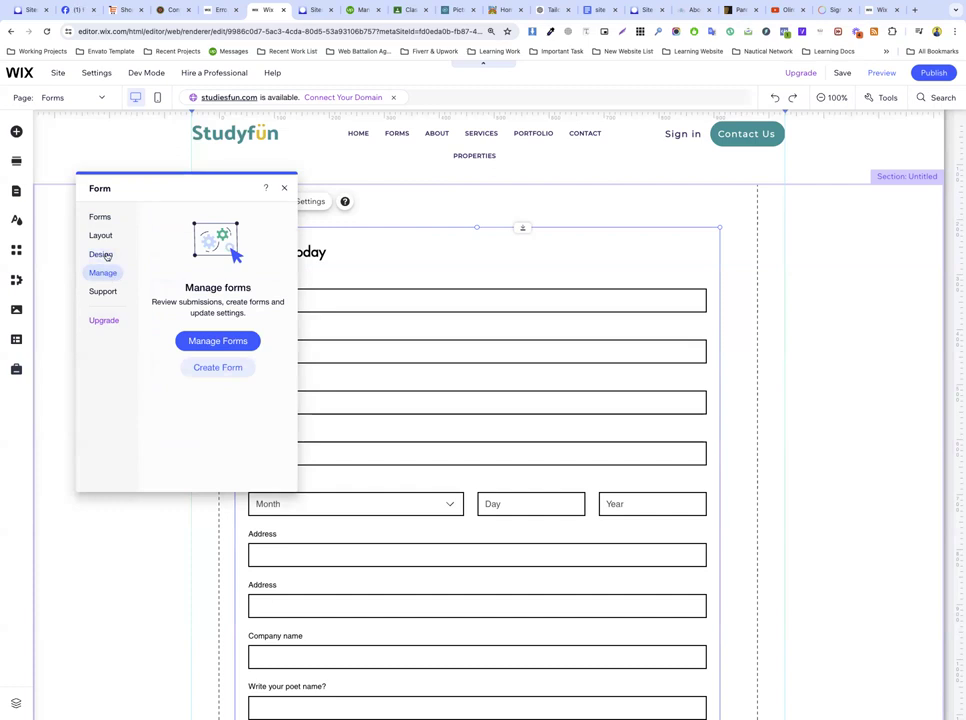
{"action": "left_click", "coordinate": [104, 255]}
{"action": "left_click", "coordinate": [191, 220]}
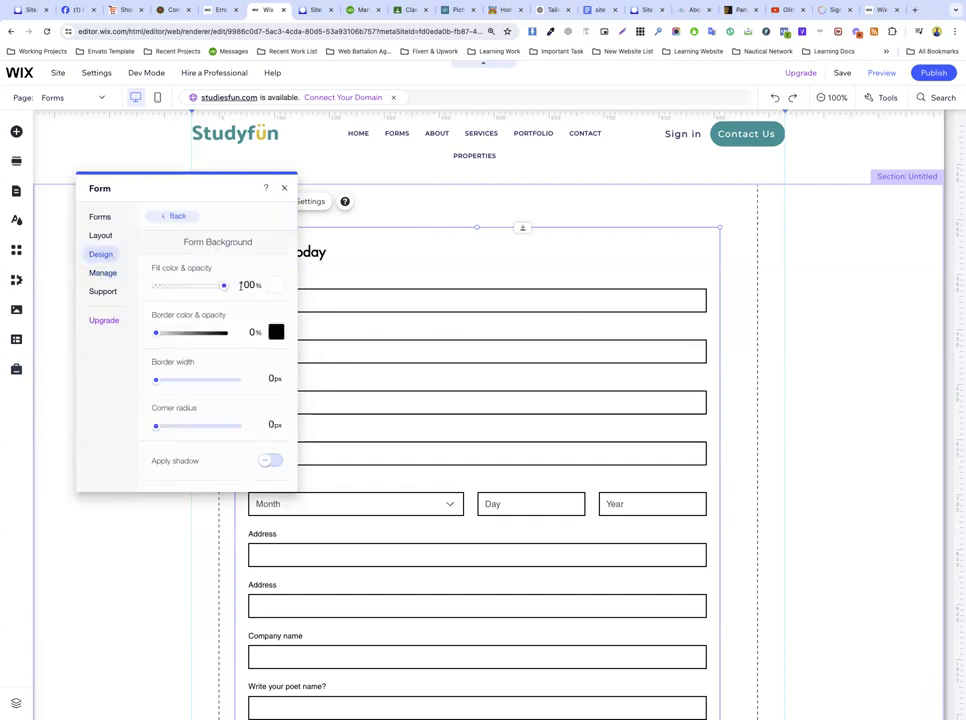
Step: Fill the form background cream and give it a 1px border at 14% opacity
{"action": "left_click", "coordinate": [276, 285]}
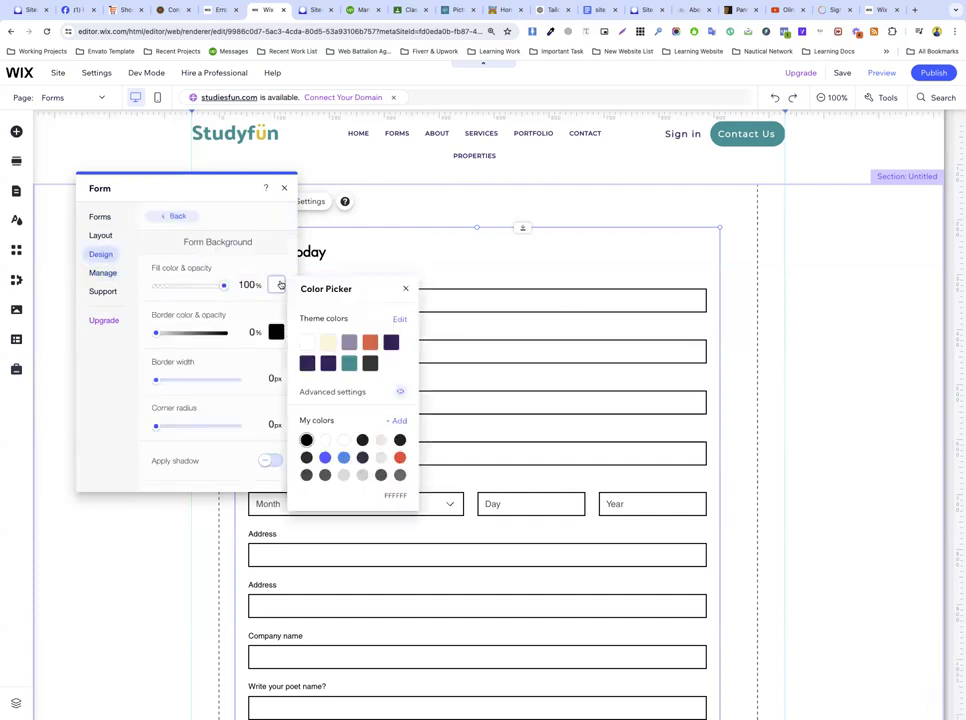
{"action": "left_click", "coordinate": [328, 342]}
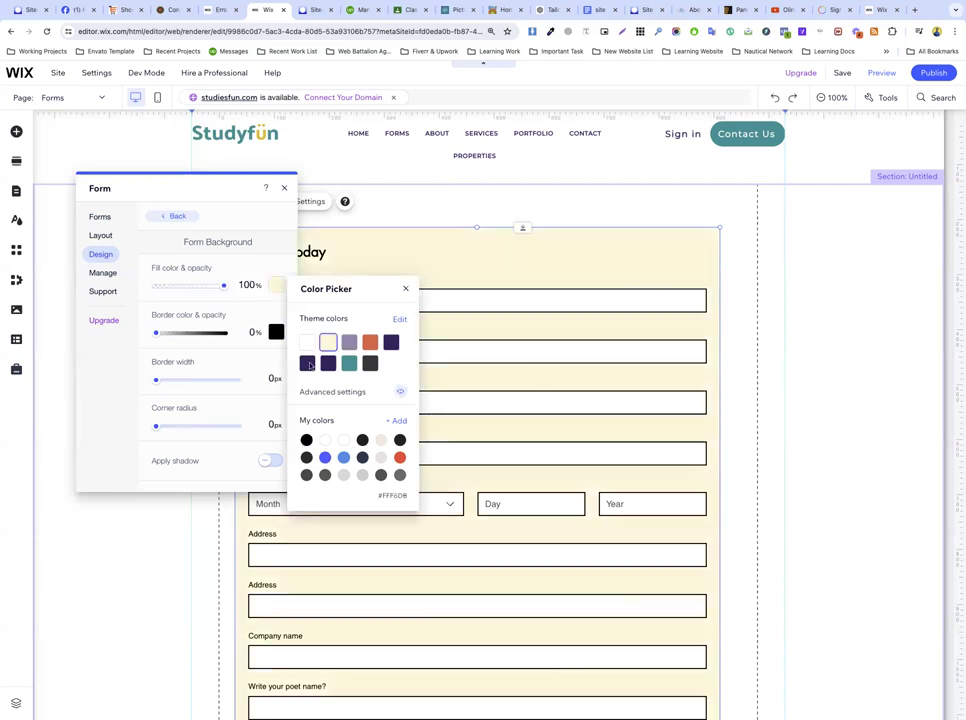
{"action": "left_click", "coordinate": [155, 339]}
{"action": "left_click_drag", "start_coordinate": [153, 337], "coordinate": [163, 340]}
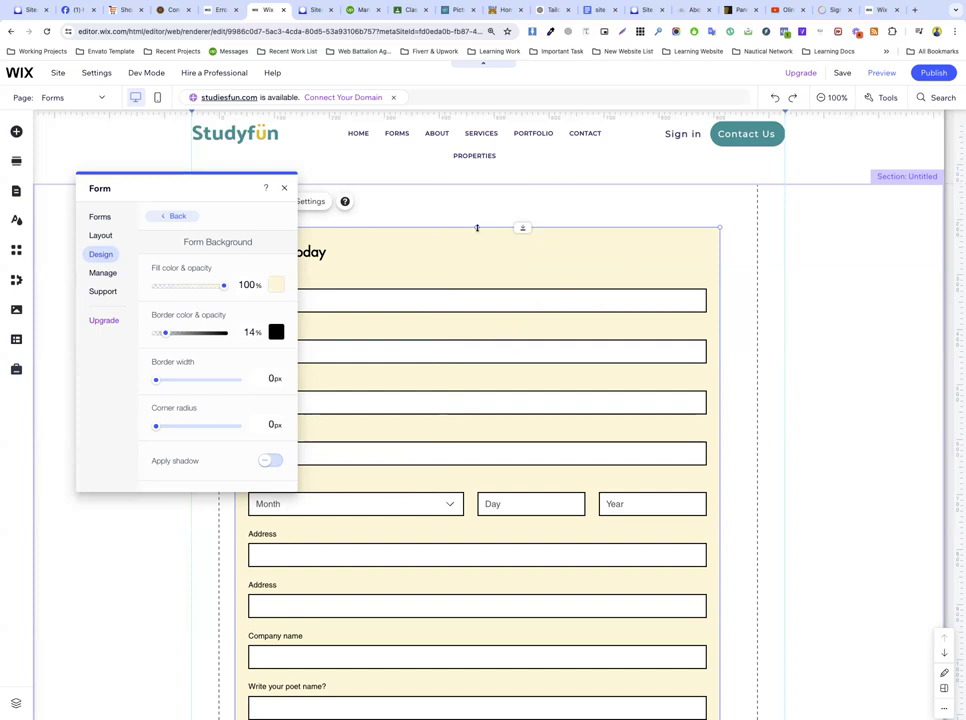
{"action": "left_click", "coordinate": [262, 377]}
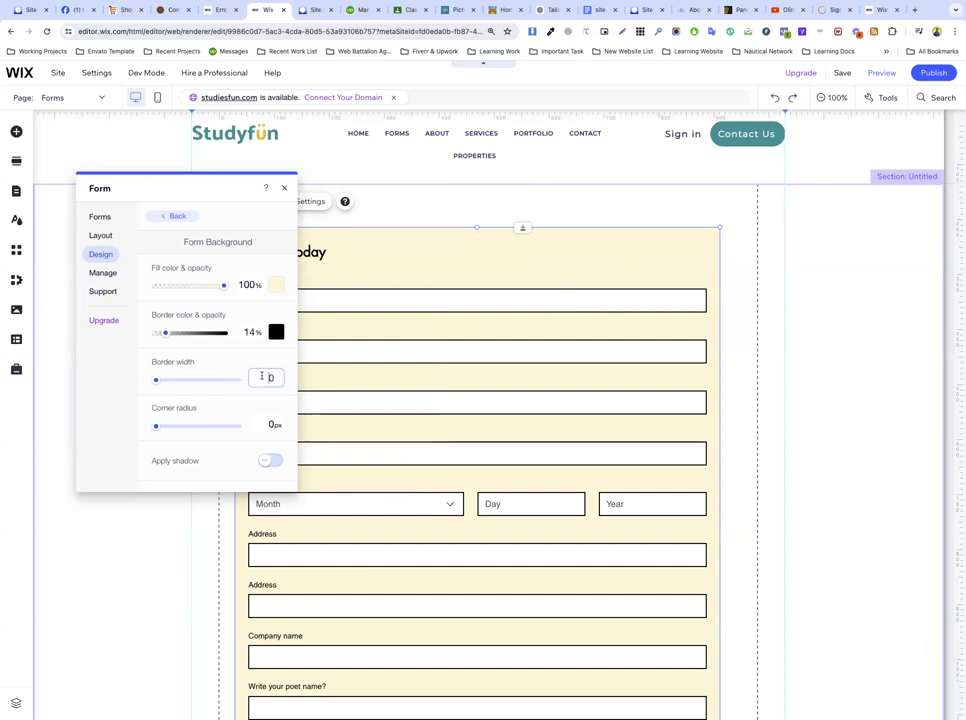
{"action": "type", "text": "1"}
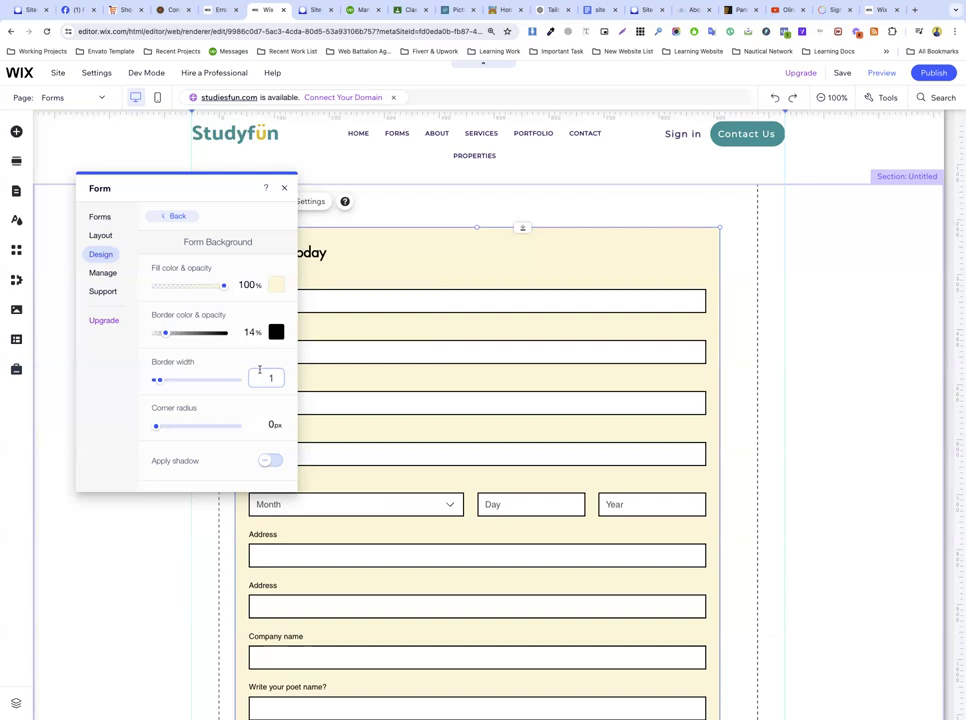
{"action": "key", "text": "Return"}
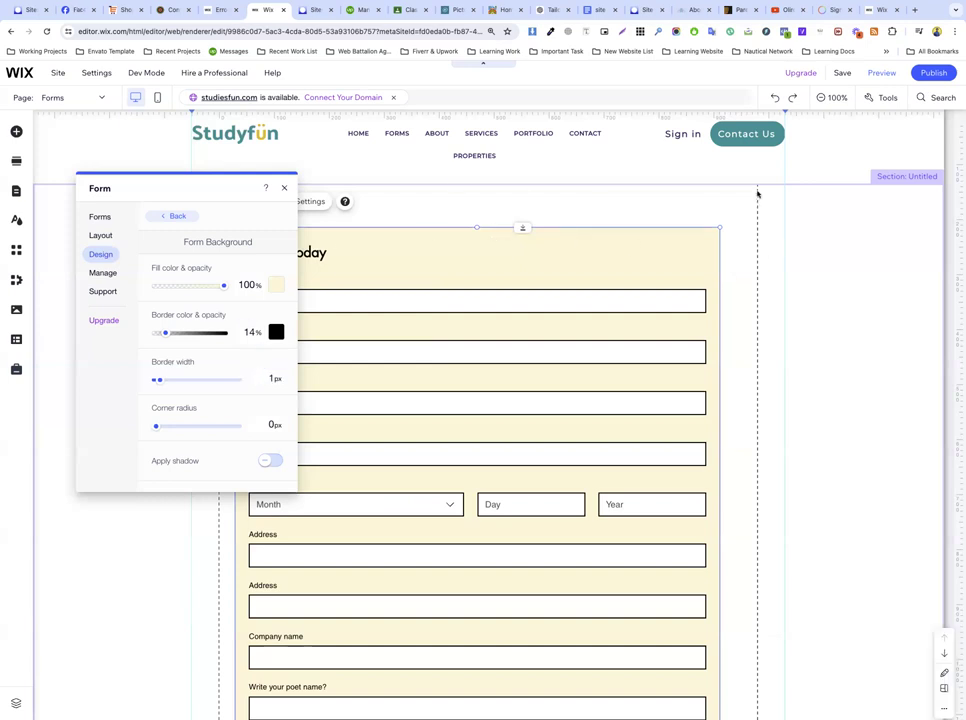
Step: Try a 100 corner radius on the form background, then reset it to 0
{"action": "left_click", "coordinate": [757, 193]}
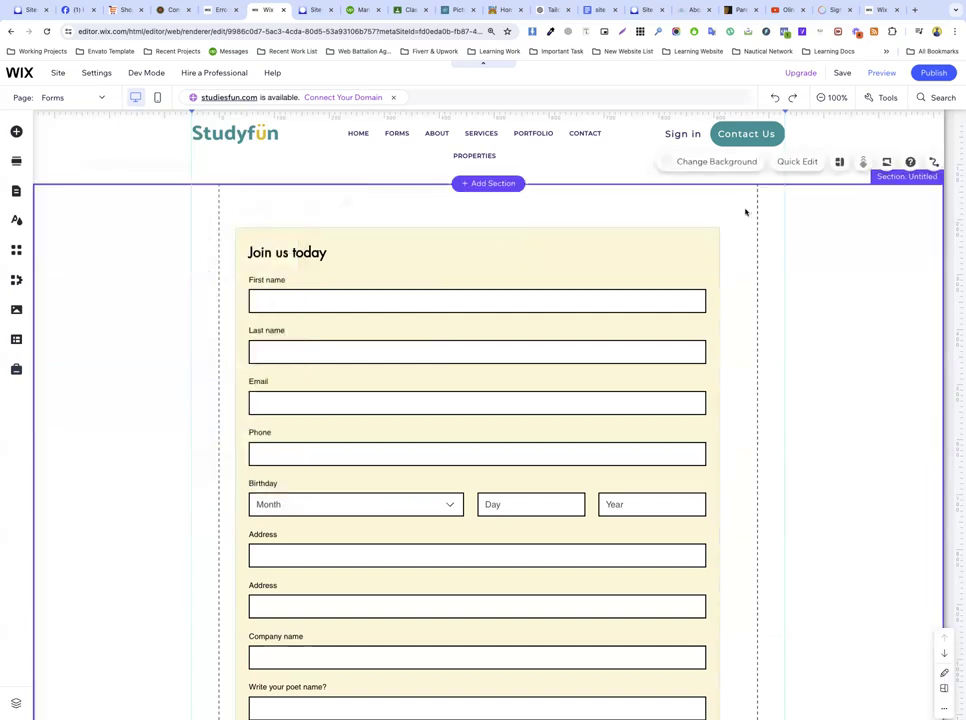
{"action": "left_click", "coordinate": [240, 232]}
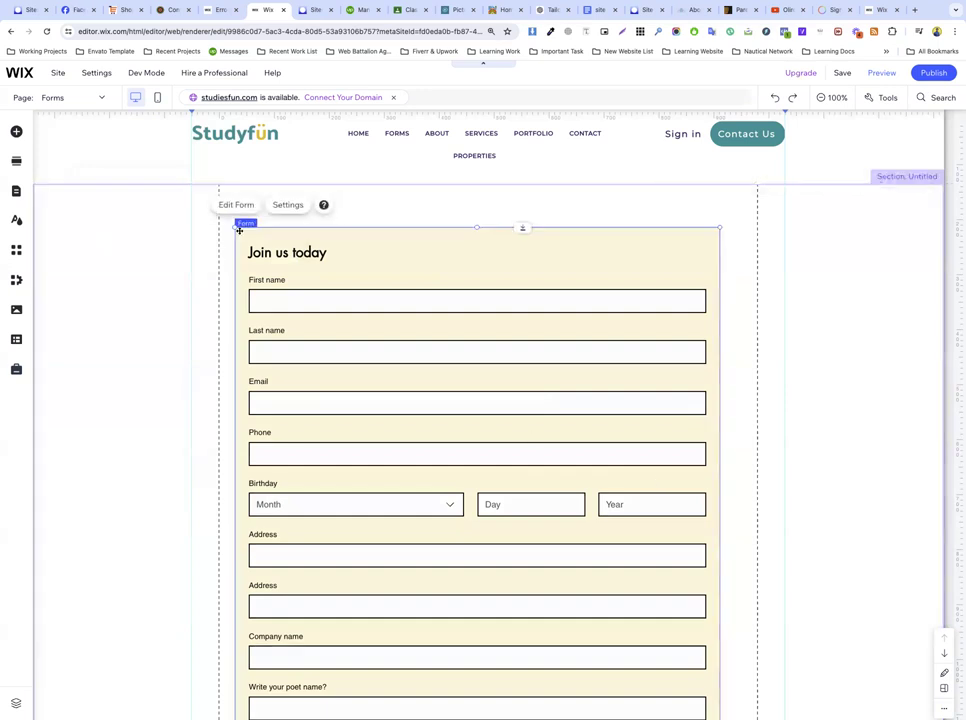
{"action": "left_click", "coordinate": [284, 205]}
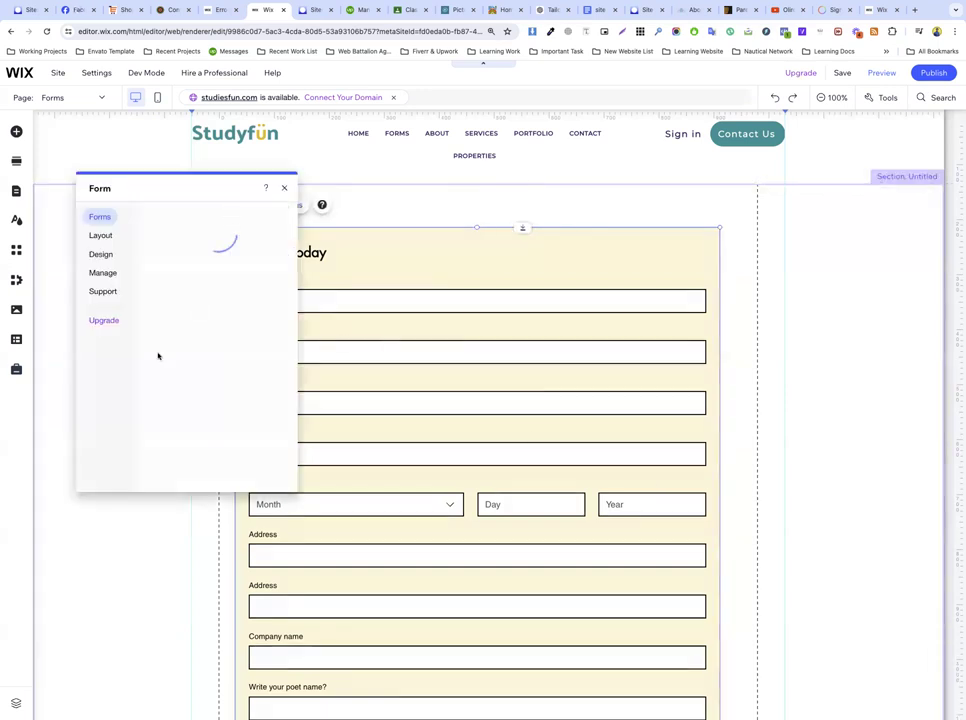
{"action": "left_click", "coordinate": [103, 256]}
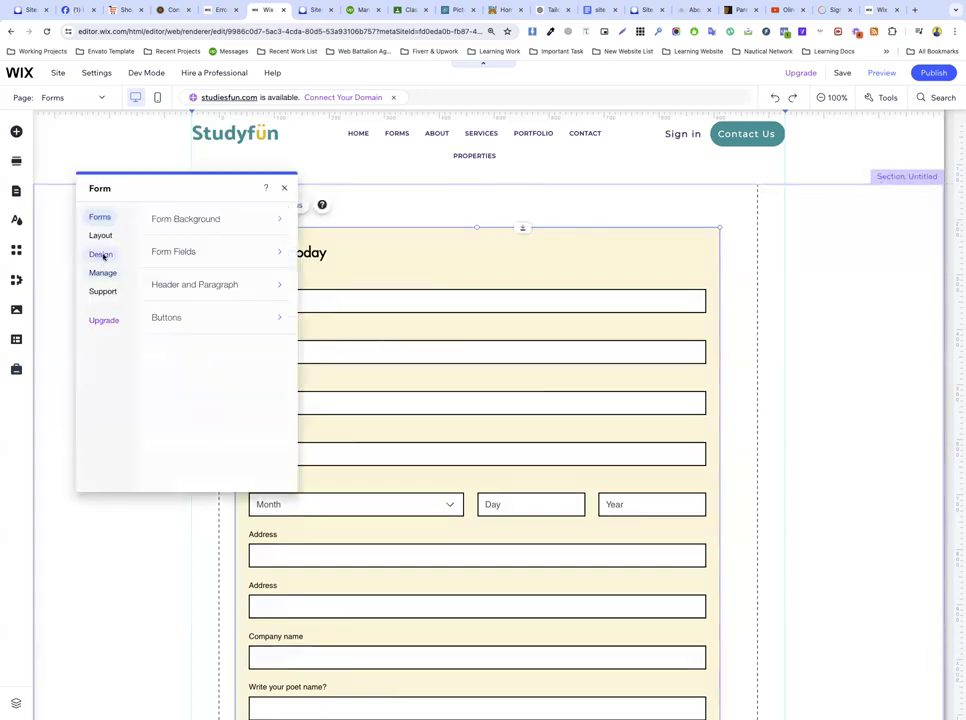
{"action": "left_click", "coordinate": [197, 222]}
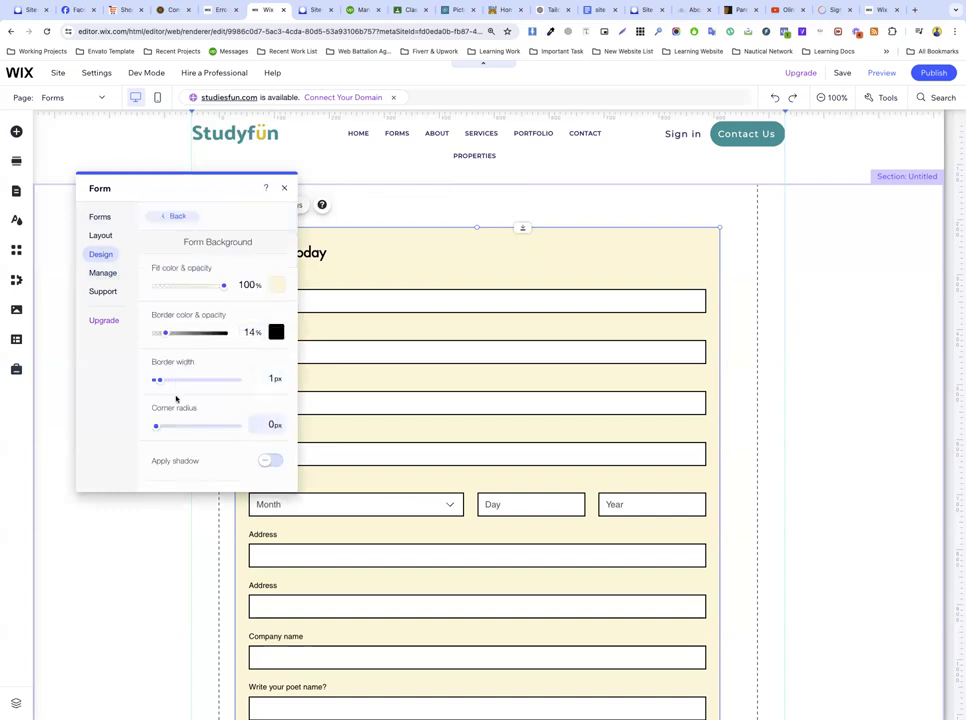
{"action": "left_click", "coordinate": [270, 424]}
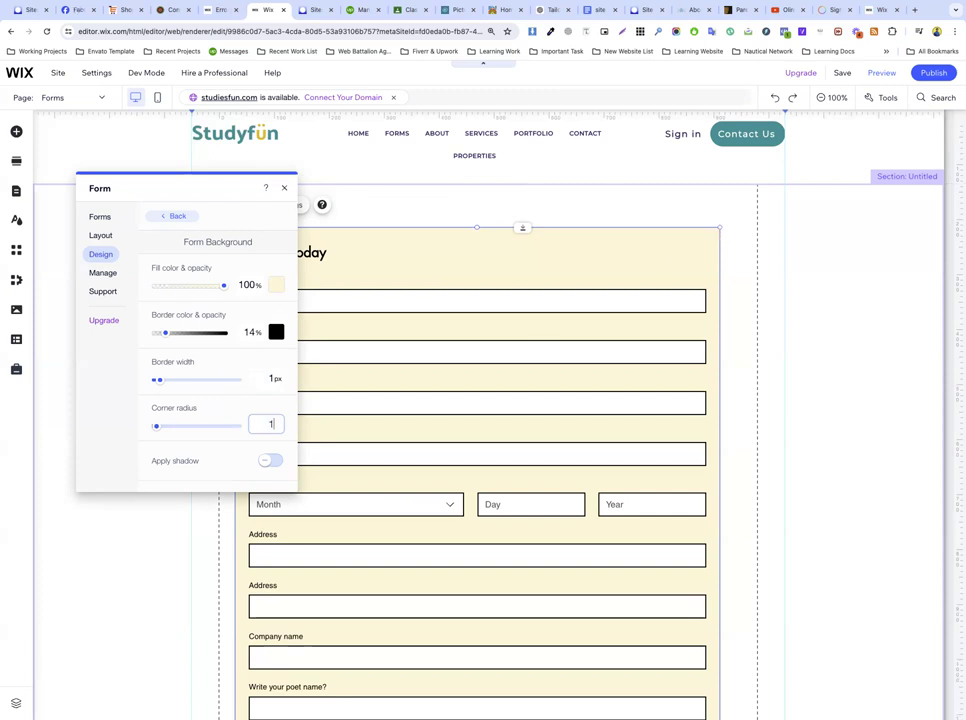
{"action": "type", "text": "00"}
{"action": "key", "text": "Return"}
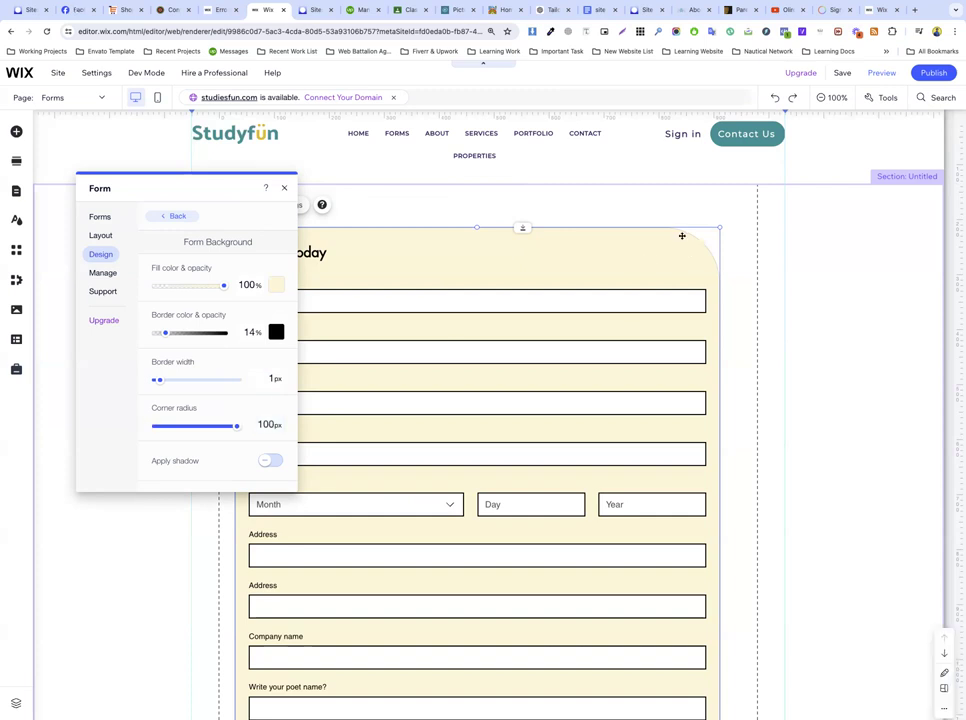
{"action": "left_click", "coordinate": [262, 424]}
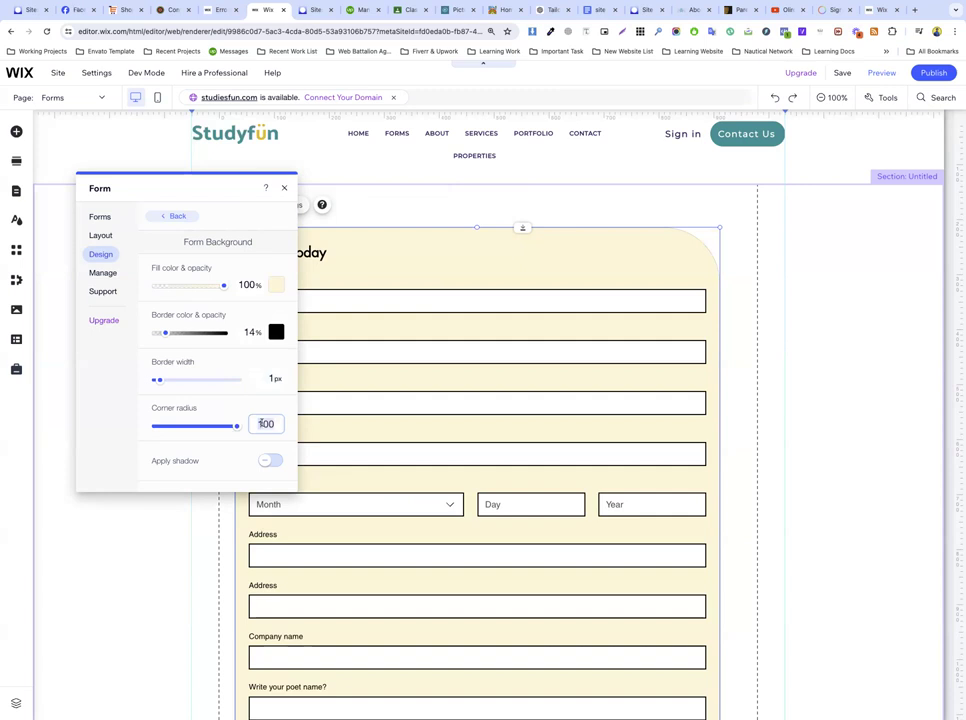
{"action": "type", "text": "0"}
{"action": "left_click", "coordinate": [140, 407]}
Step: Close the Form panel, scroll down to the form, and choose Edit Form from its Settings
{"action": "left_click", "coordinate": [110, 274]}
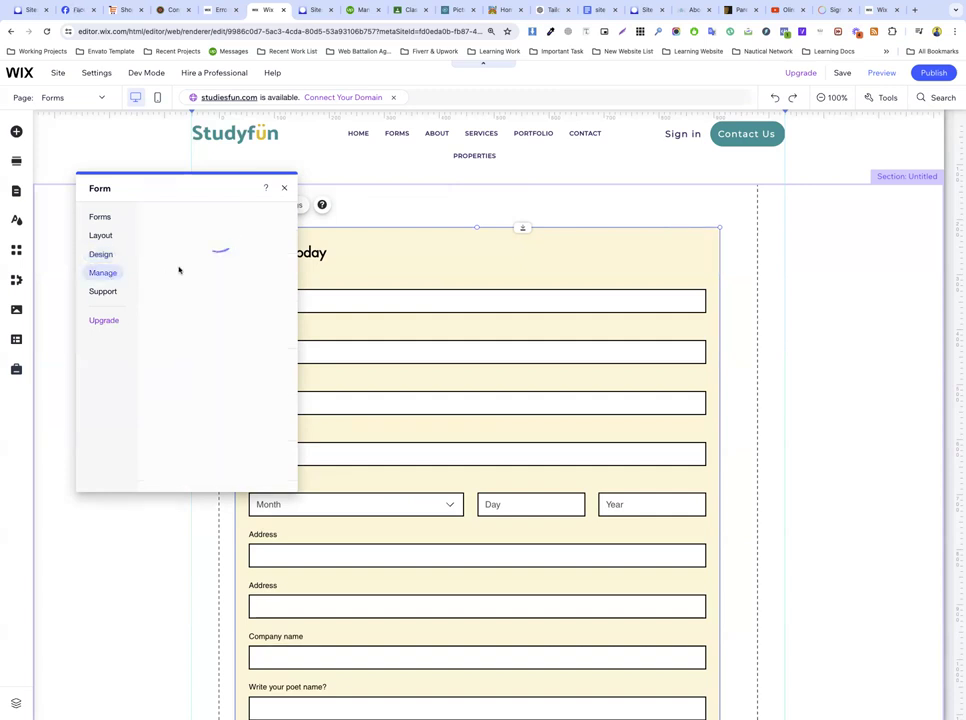
{"action": "left_click", "coordinate": [101, 256]}
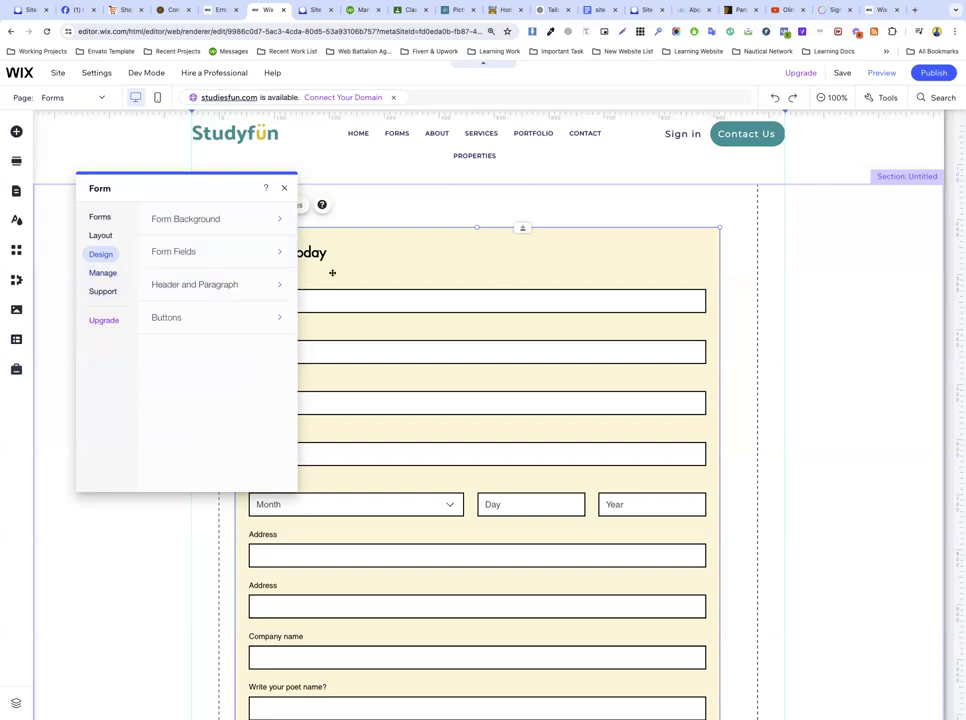
{"action": "left_click", "coordinate": [284, 188]}
{"action": "scroll", "coordinate": [338, 403], "scroll_direction": "down", "scroll_amount": 10}
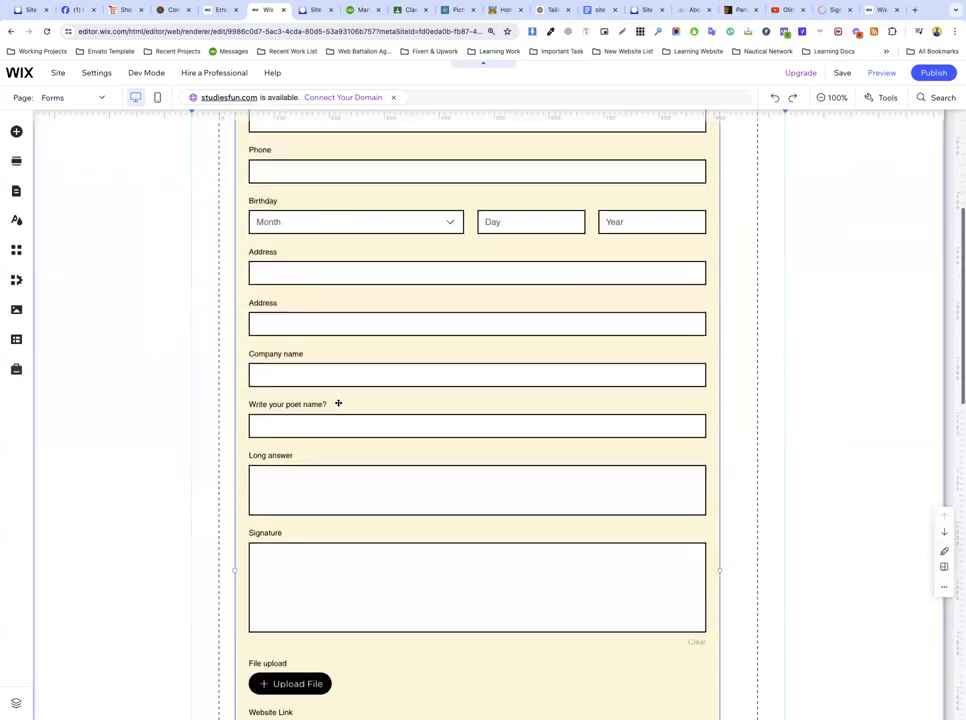
{"action": "scroll", "coordinate": [338, 403], "scroll_direction": "down", "scroll_amount": 3}
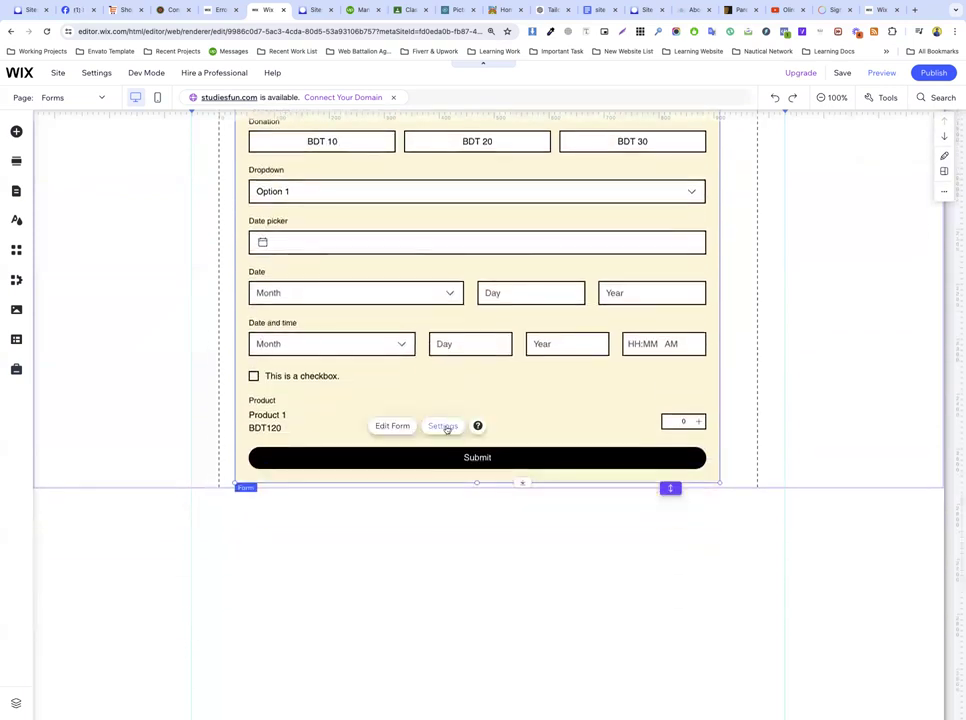
{"action": "left_click", "coordinate": [444, 426]}
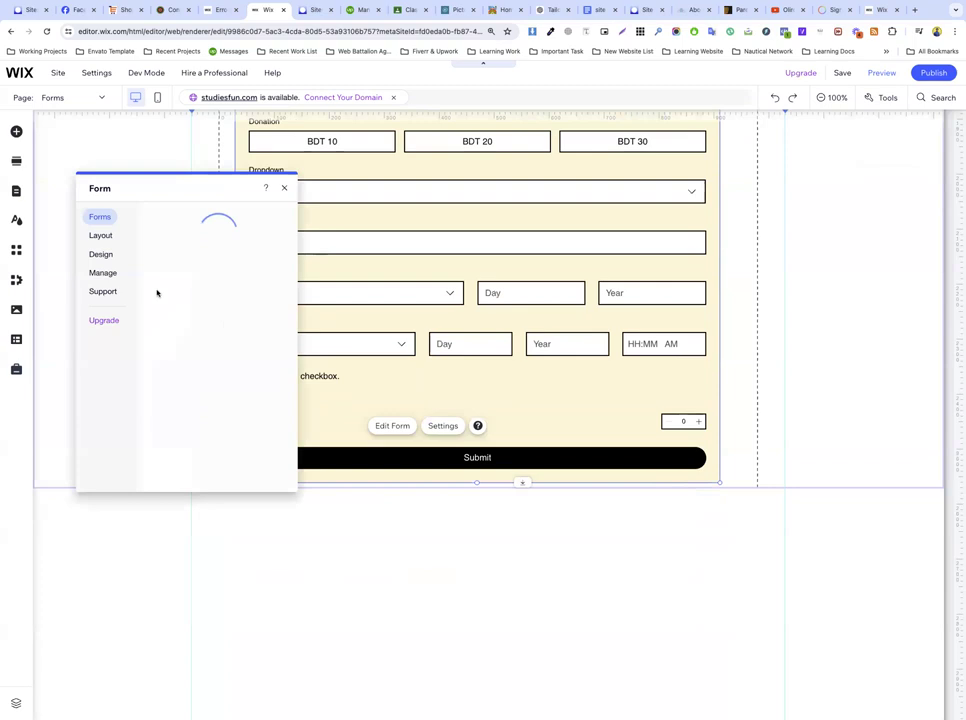
{"action": "left_click", "coordinate": [392, 426]}
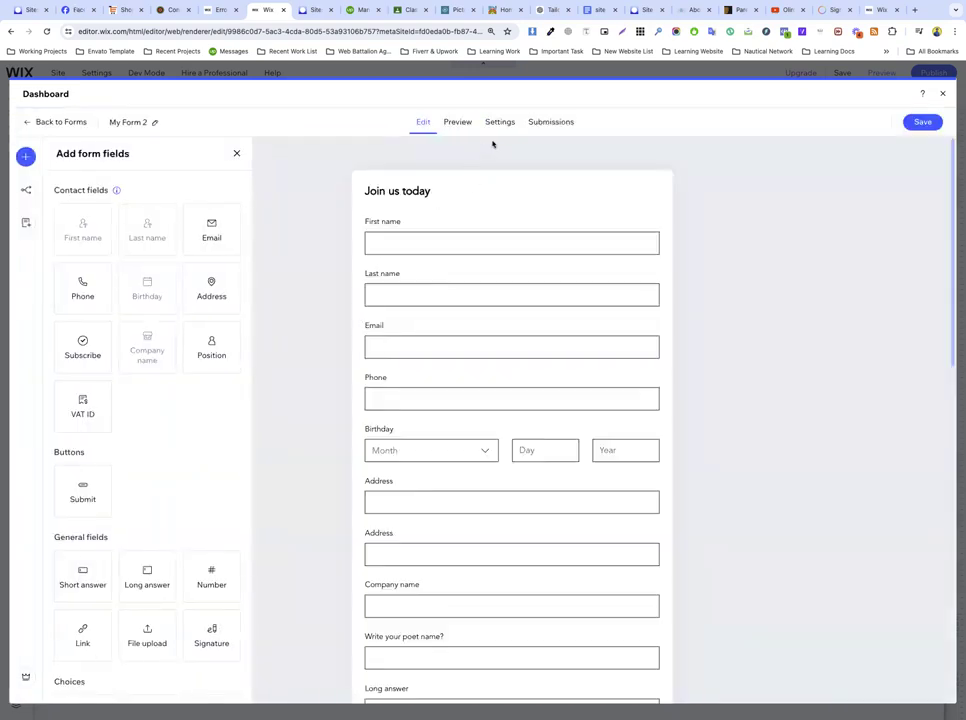
Step: In the form's Settings, change the Required field style from Label to None
{"action": "left_click", "coordinate": [554, 125]}
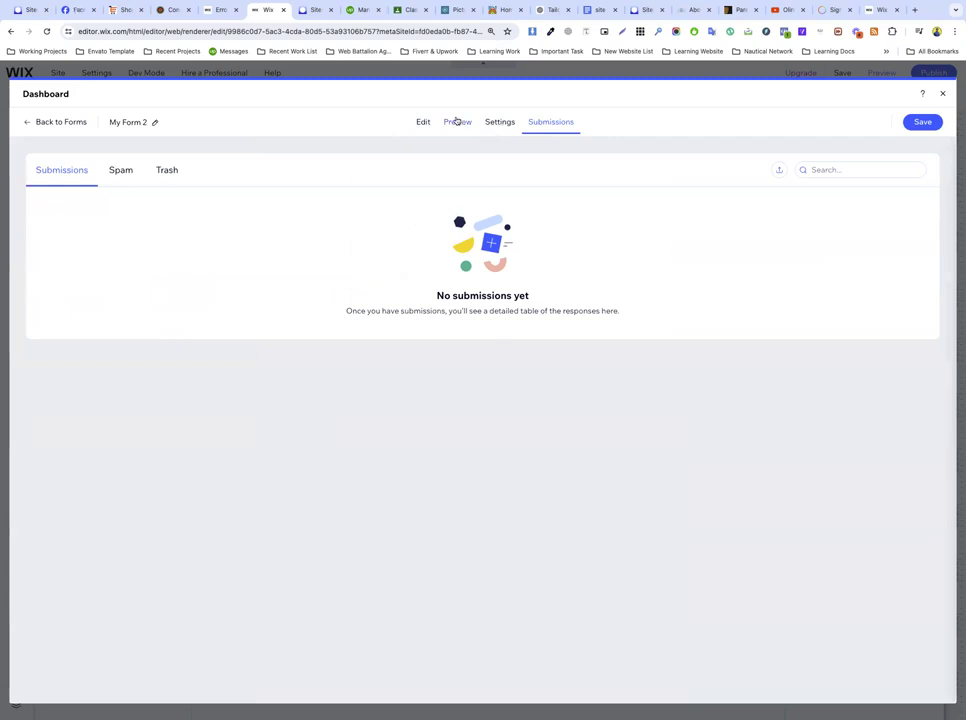
{"action": "left_click", "coordinate": [456, 121]}
{"action": "left_click", "coordinate": [501, 122]}
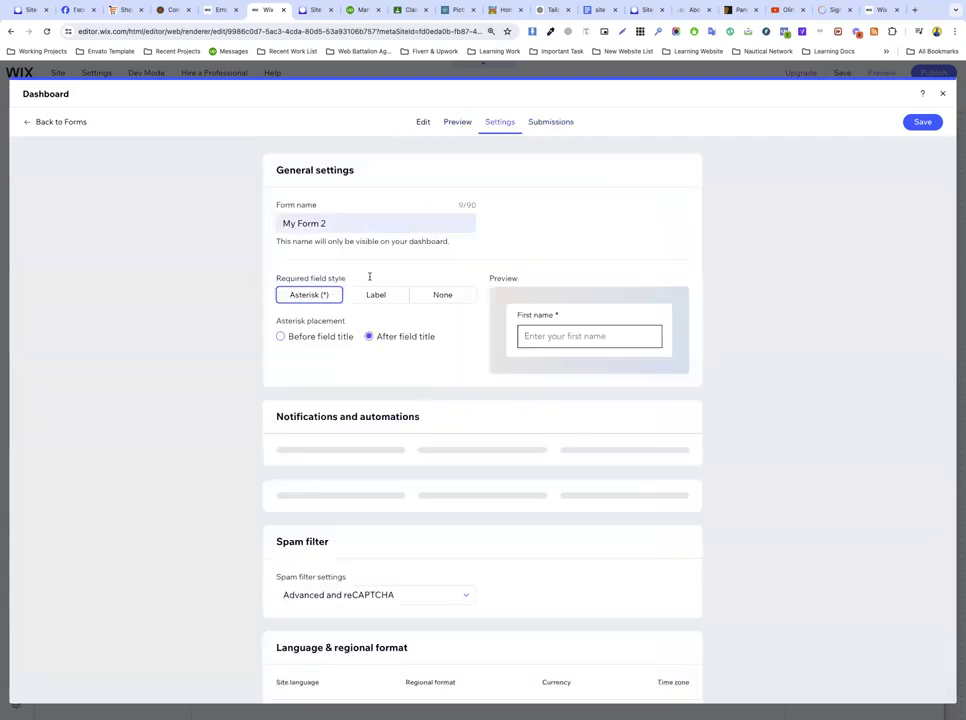
{"action": "left_click", "coordinate": [319, 222]}
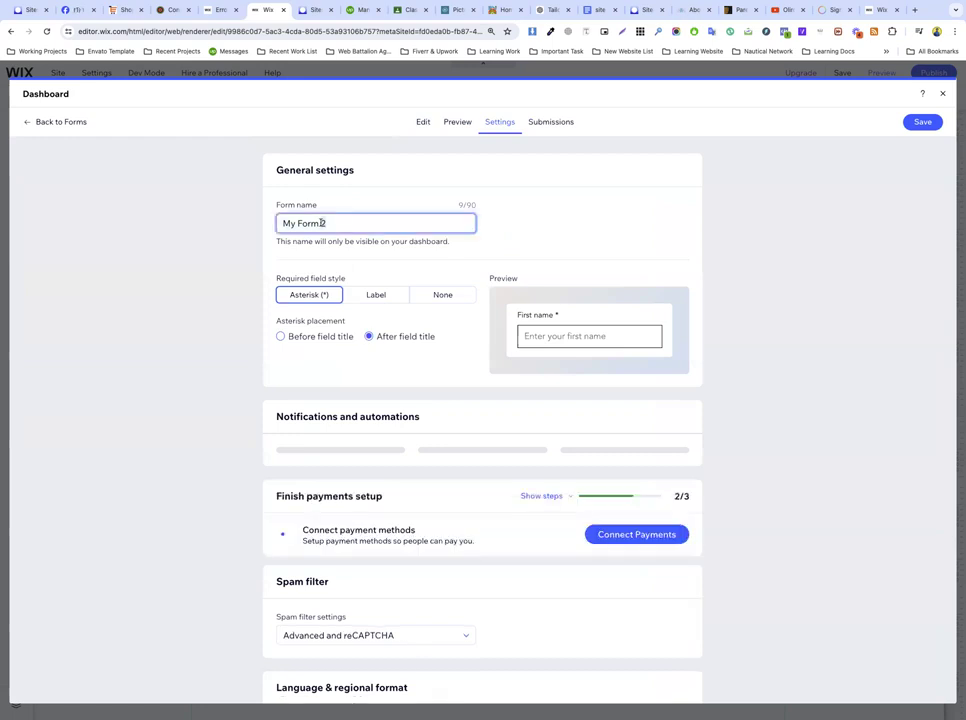
{"action": "left_click", "coordinate": [379, 294]}
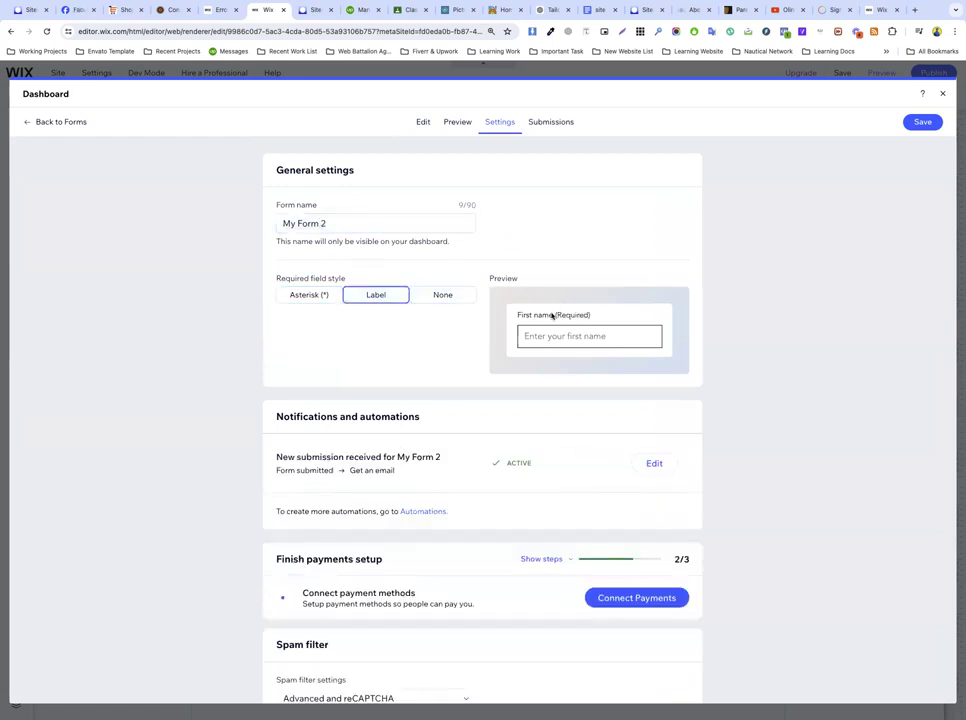
{"action": "left_click", "coordinate": [436, 297]}
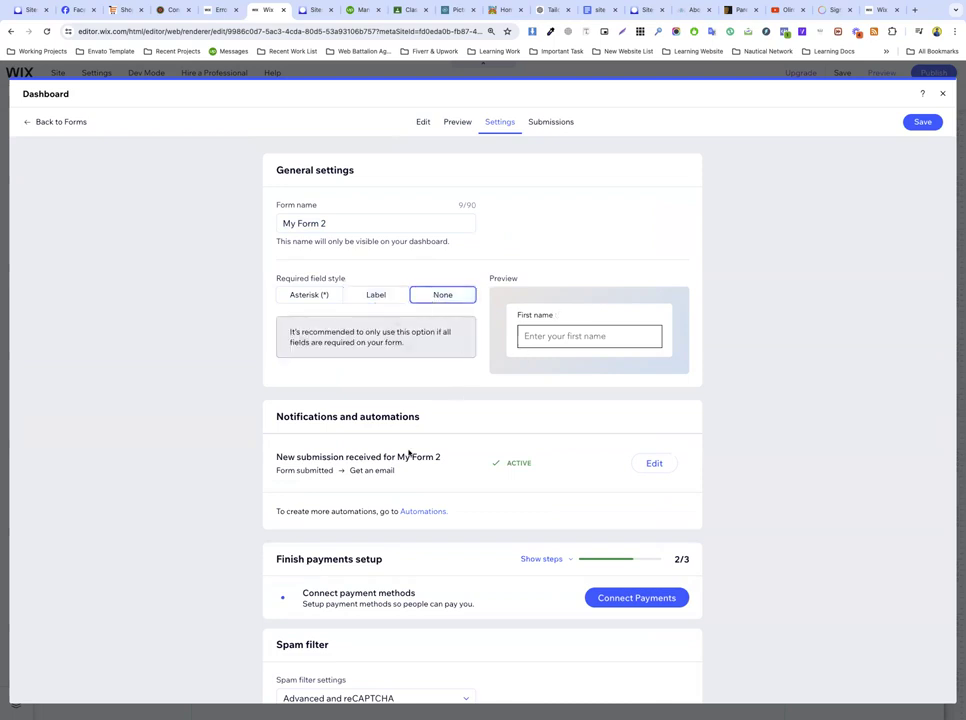
{"action": "scroll", "coordinate": [408, 453], "scroll_direction": "down", "scroll_amount": 2}
{"action": "triple_click", "coordinate": [322, 374]}
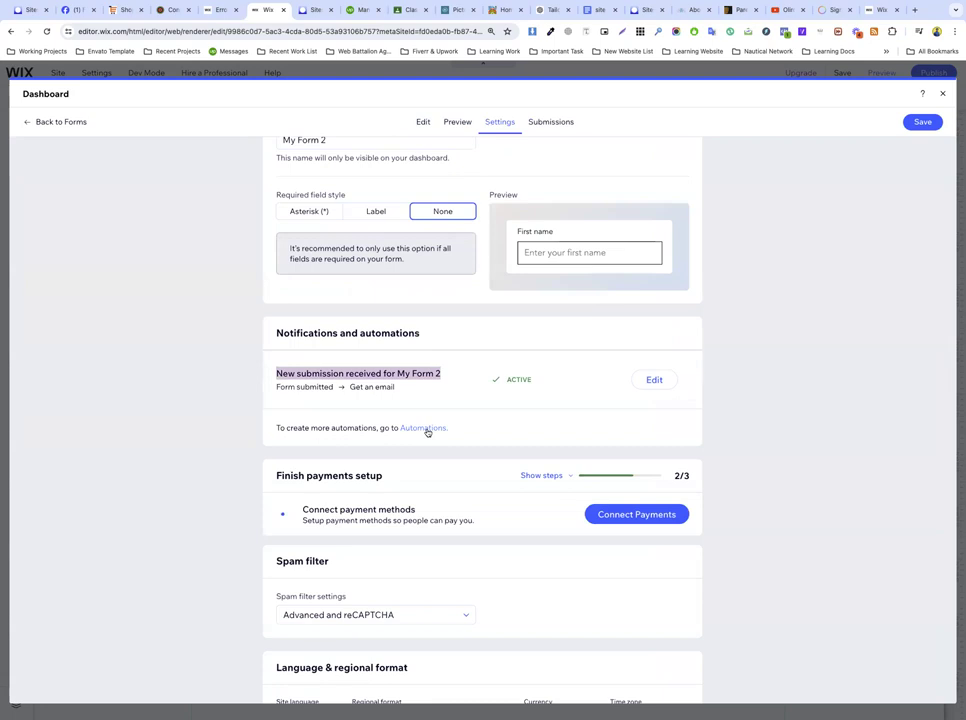
{"action": "left_click", "coordinate": [426, 430]}
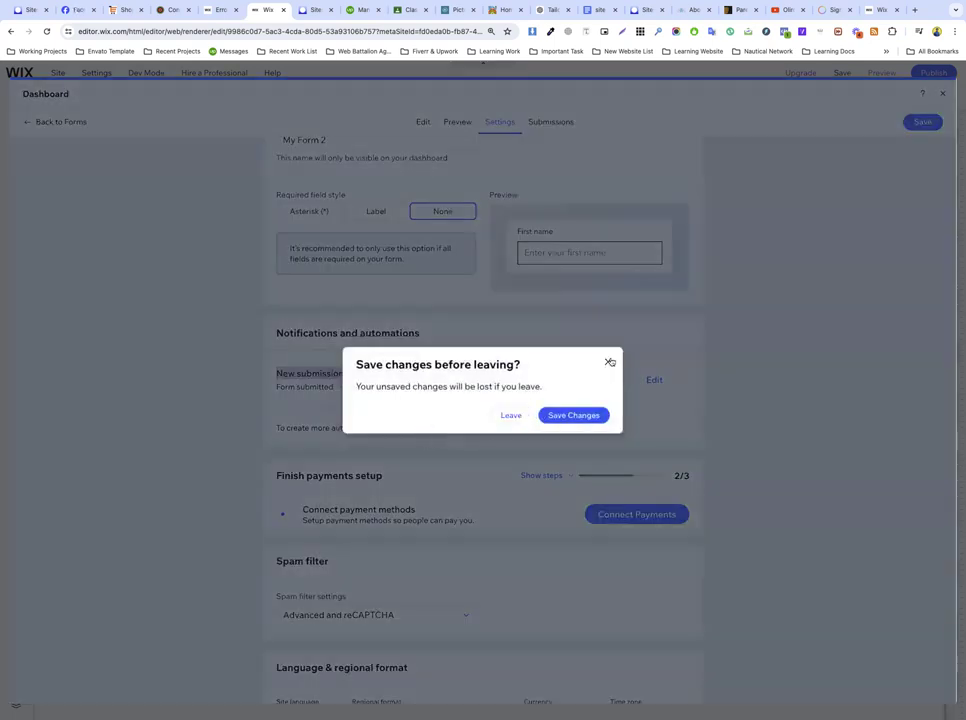
Step: Keep Advanced and reCAPTCHA spam filtering, then leave for Automations, saving the form changes
{"action": "left_click", "coordinate": [609, 362]}
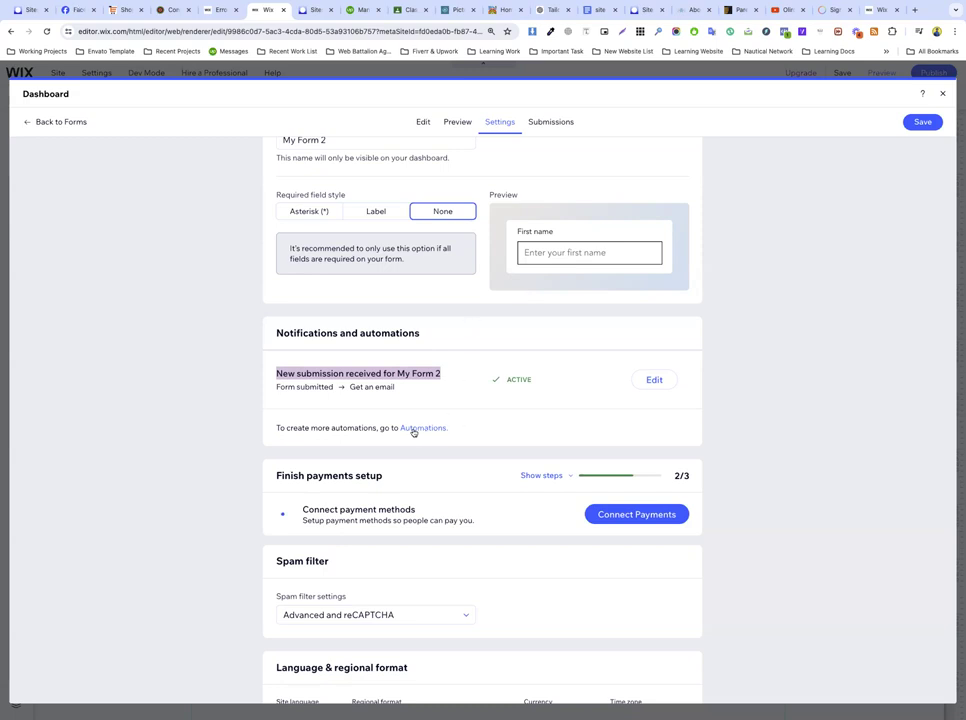
{"action": "triple_click", "coordinate": [364, 430]}
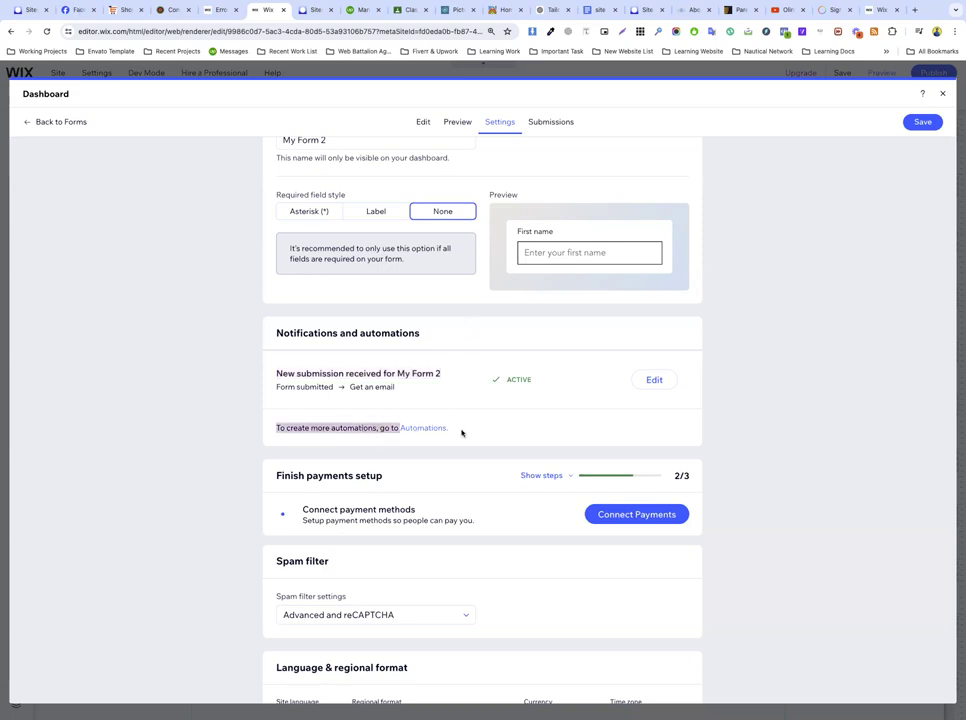
{"action": "scroll", "coordinate": [362, 511], "scroll_direction": "down", "scroll_amount": 2}
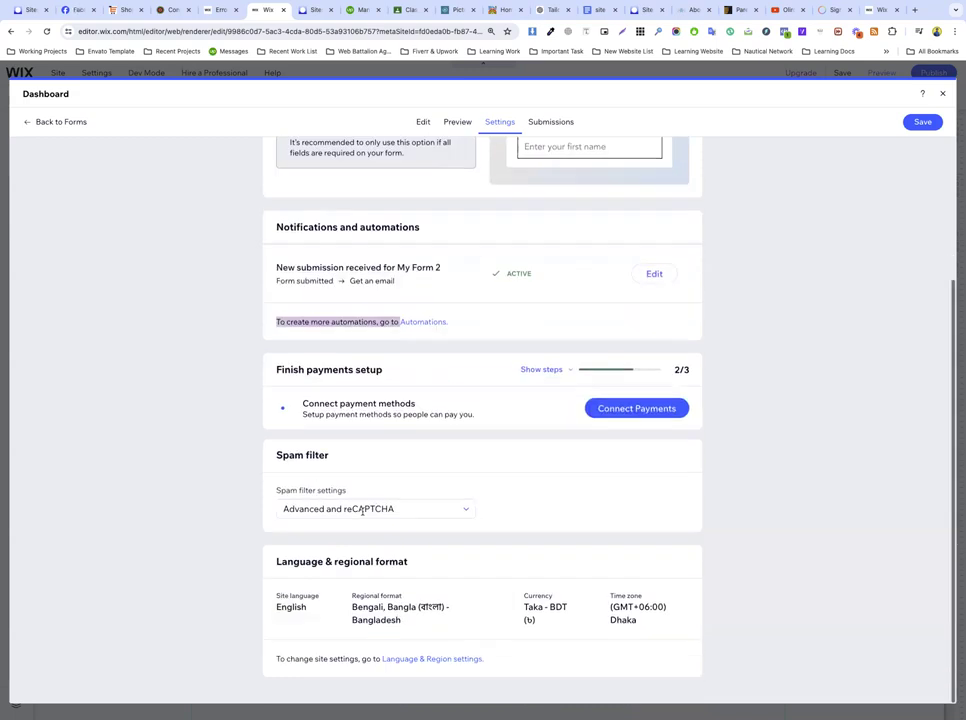
{"action": "left_click", "coordinate": [328, 509]}
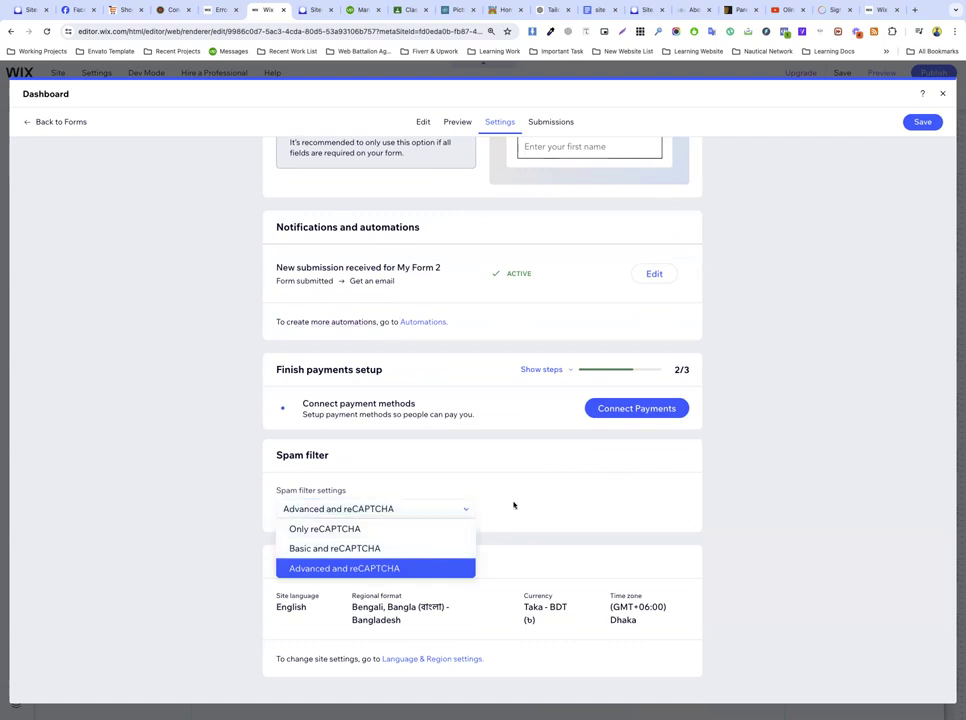
{"action": "left_click", "coordinate": [360, 492]}
{"action": "left_click_drag", "start_coordinate": [333, 466], "coordinate": [277, 456]}
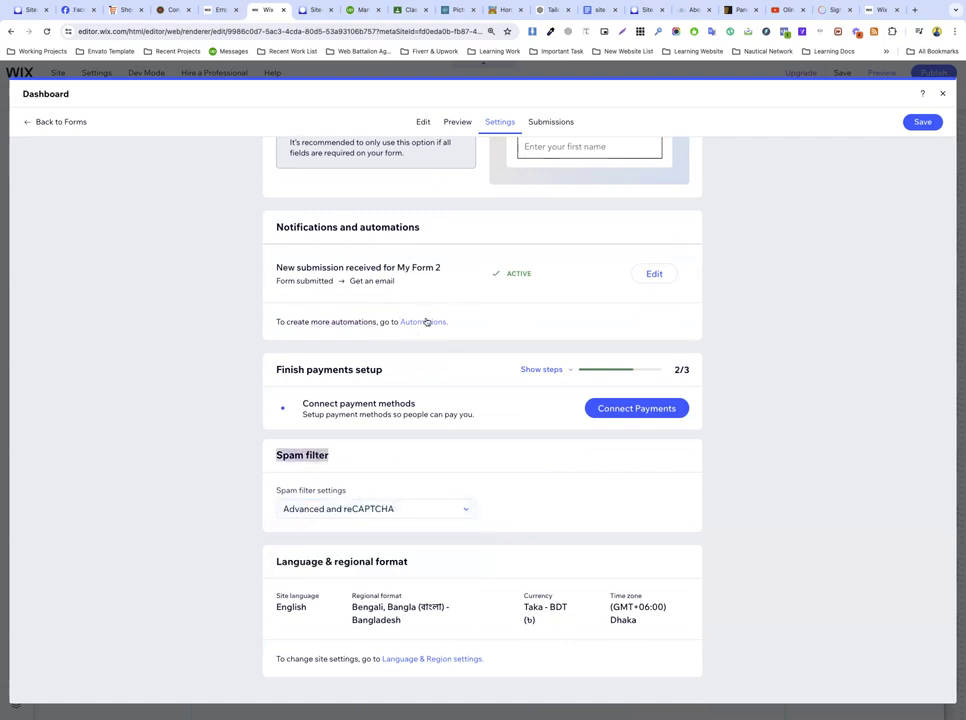
{"action": "left_click", "coordinate": [426, 321]}
{"action": "left_click", "coordinate": [561, 417]}
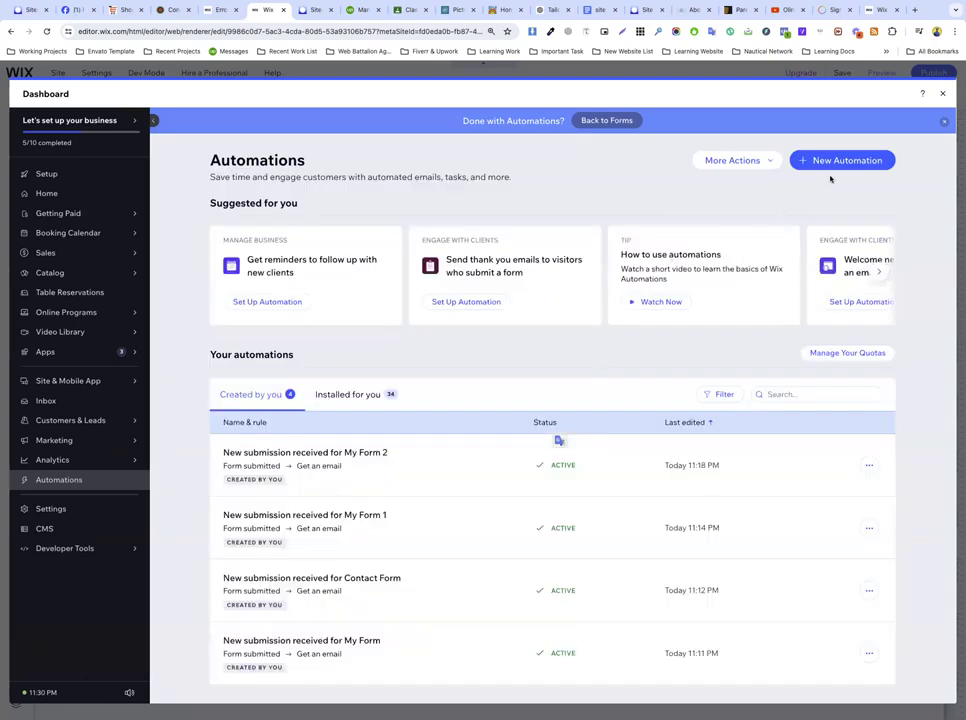
Step: Start a New Automation and set up the Popular 'Thank visitors who submit a form' template
{"action": "left_click", "coordinate": [830, 160]}
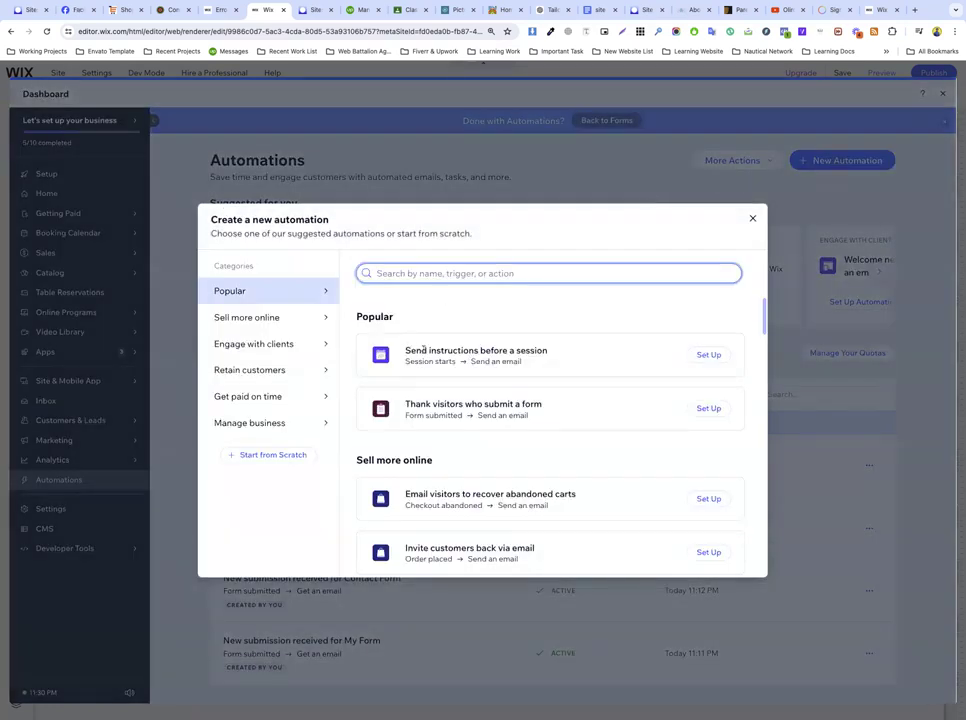
{"action": "triple_click", "coordinate": [424, 349]}
{"action": "triple_click", "coordinate": [530, 349]}
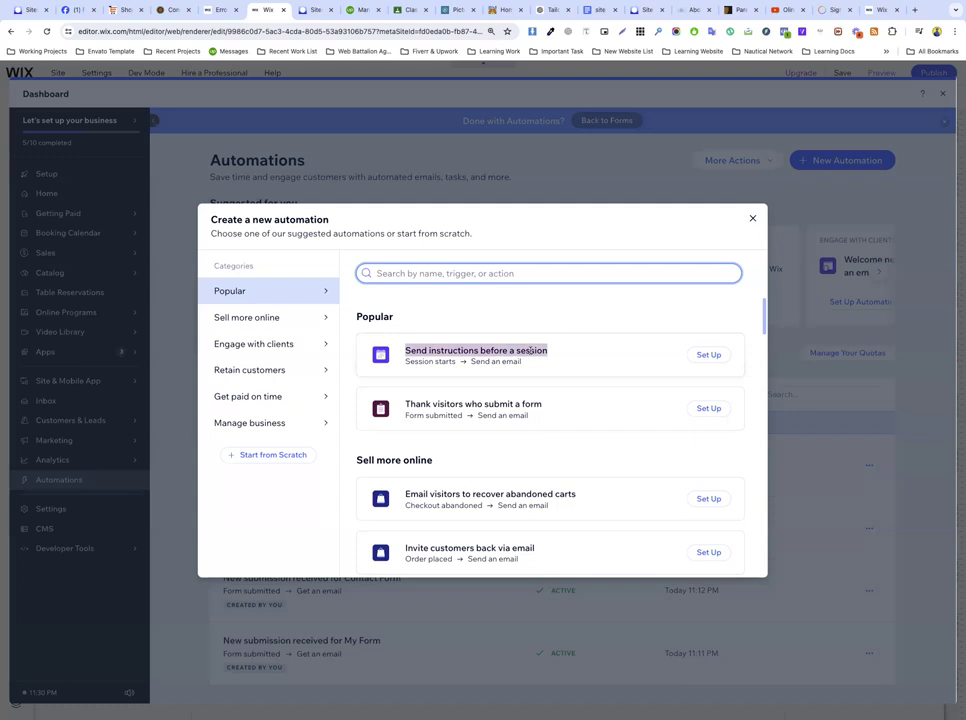
{"action": "triple_click", "coordinate": [457, 404]}
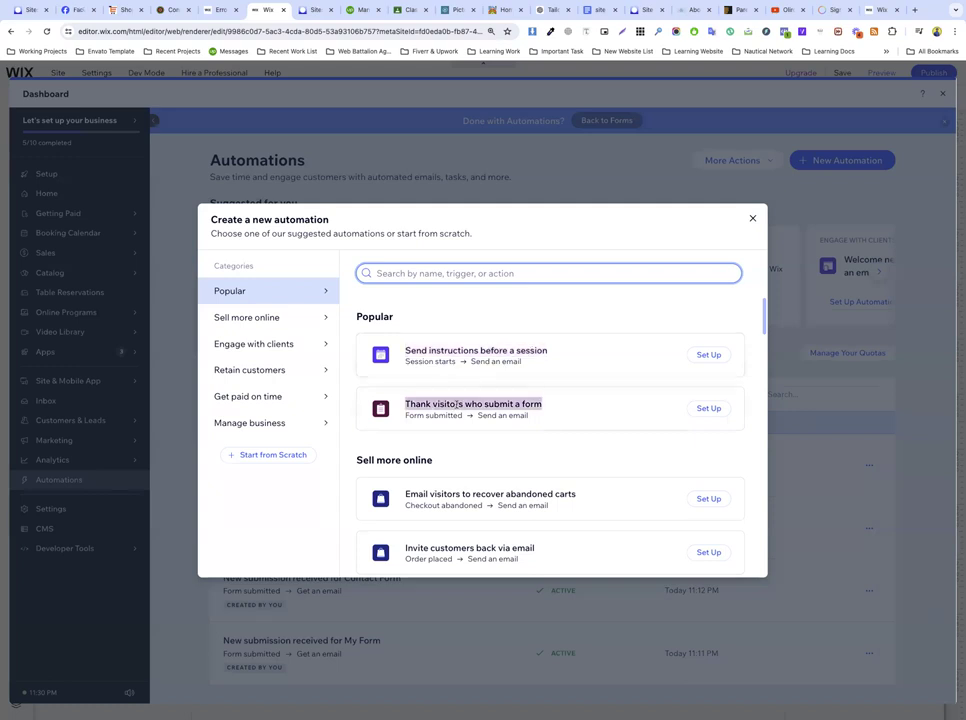
{"action": "left_click", "coordinate": [705, 409]}
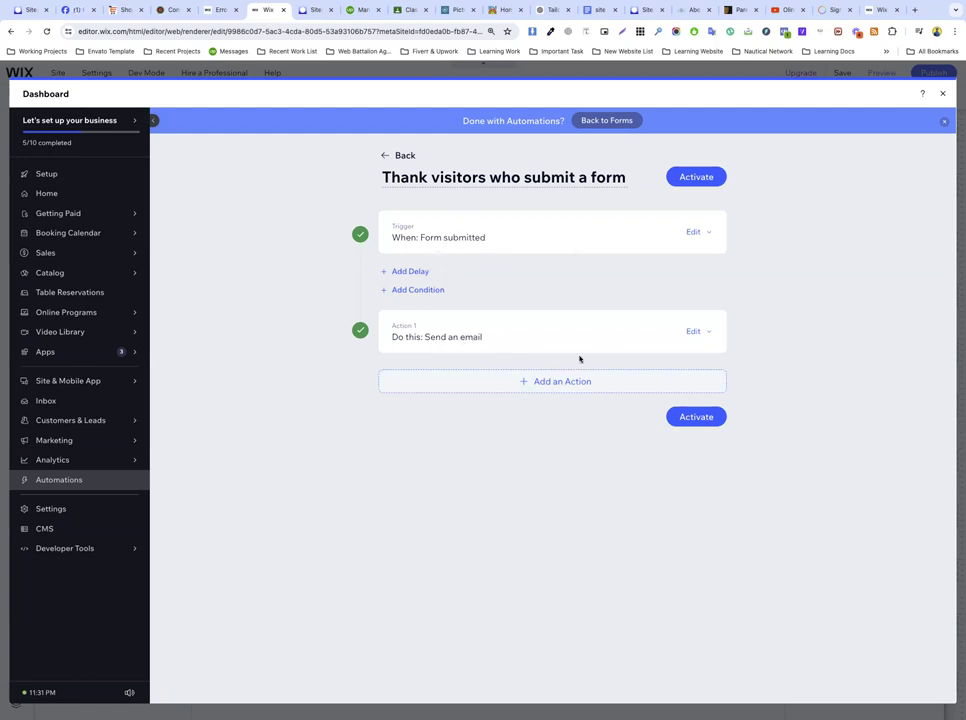
Step: Add a 'Send a coupon' action below the automation's email action
{"action": "left_click", "coordinate": [554, 382]}
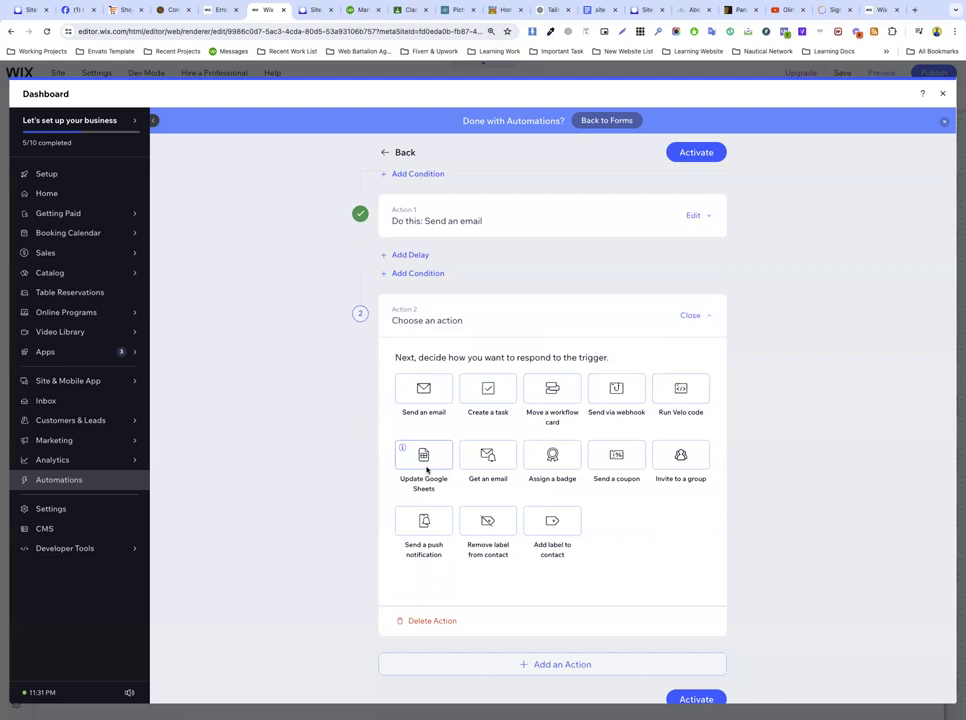
{"action": "left_click", "coordinate": [630, 456]}
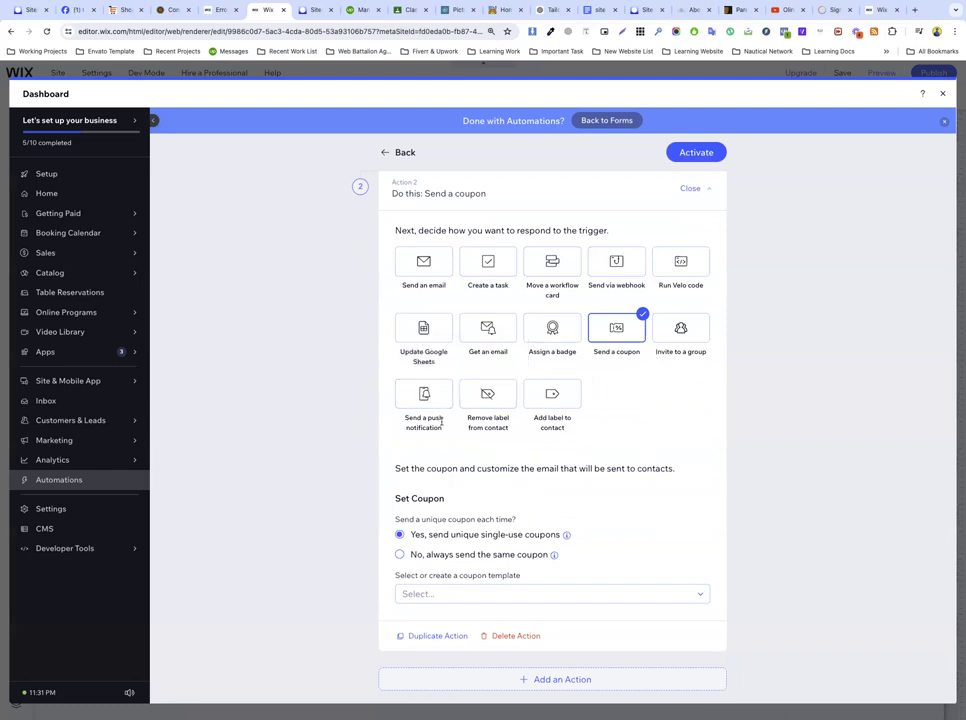
{"action": "scroll", "coordinate": [455, 509], "scroll_direction": "down", "scroll_amount": 1}
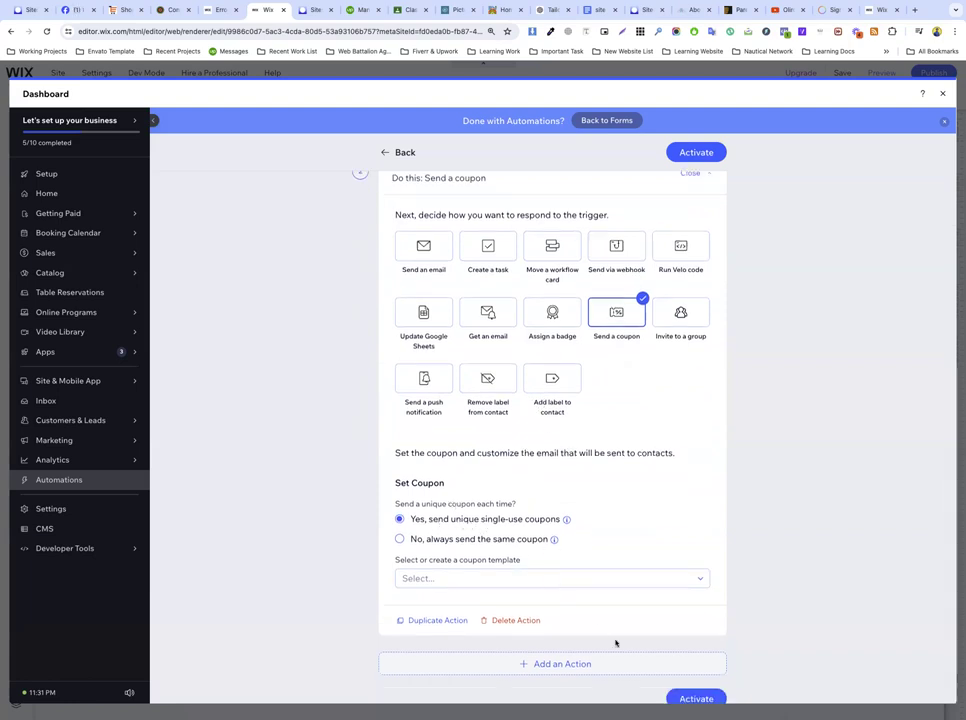
Step: Create a new coupon from the template dropdown, settling on the % Discount type
{"action": "left_click", "coordinate": [474, 572]}
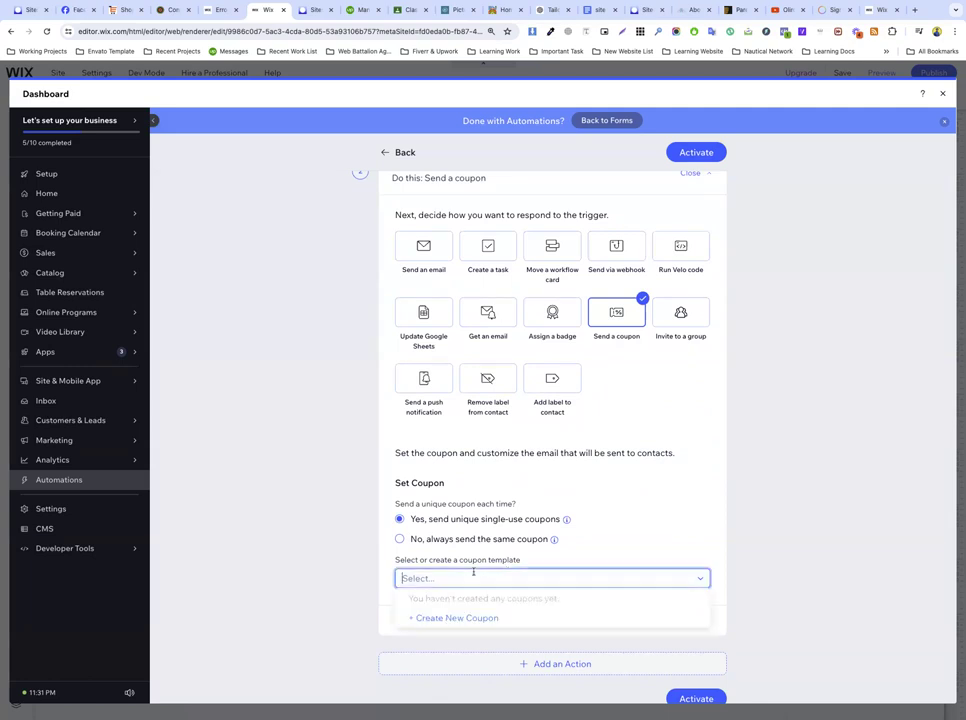
{"action": "left_click", "coordinate": [455, 619]}
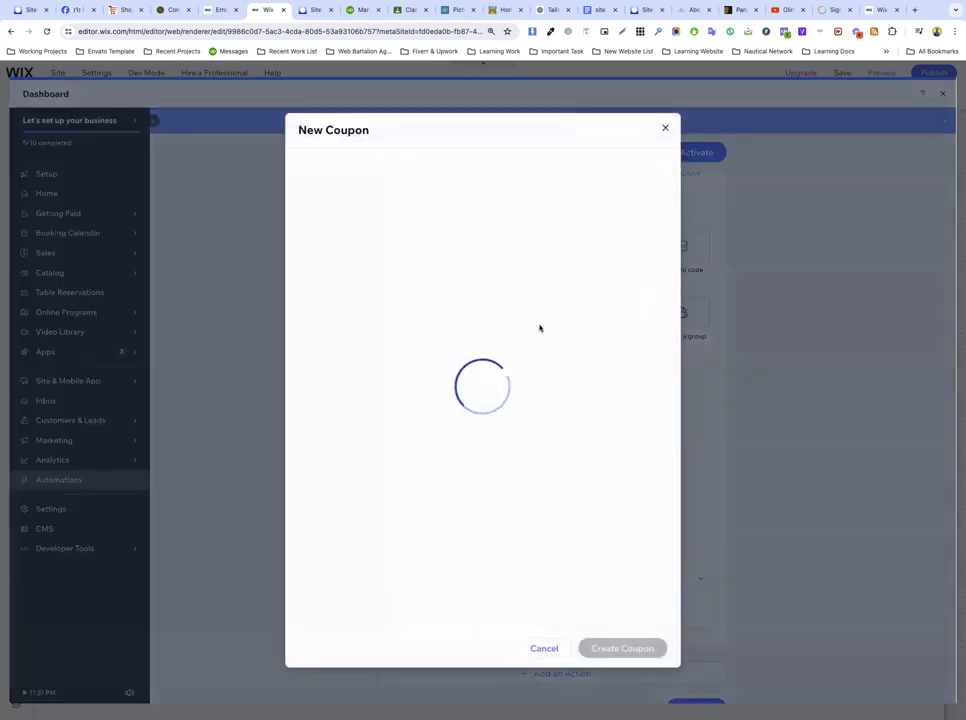
{"action": "left_click", "coordinate": [410, 340]}
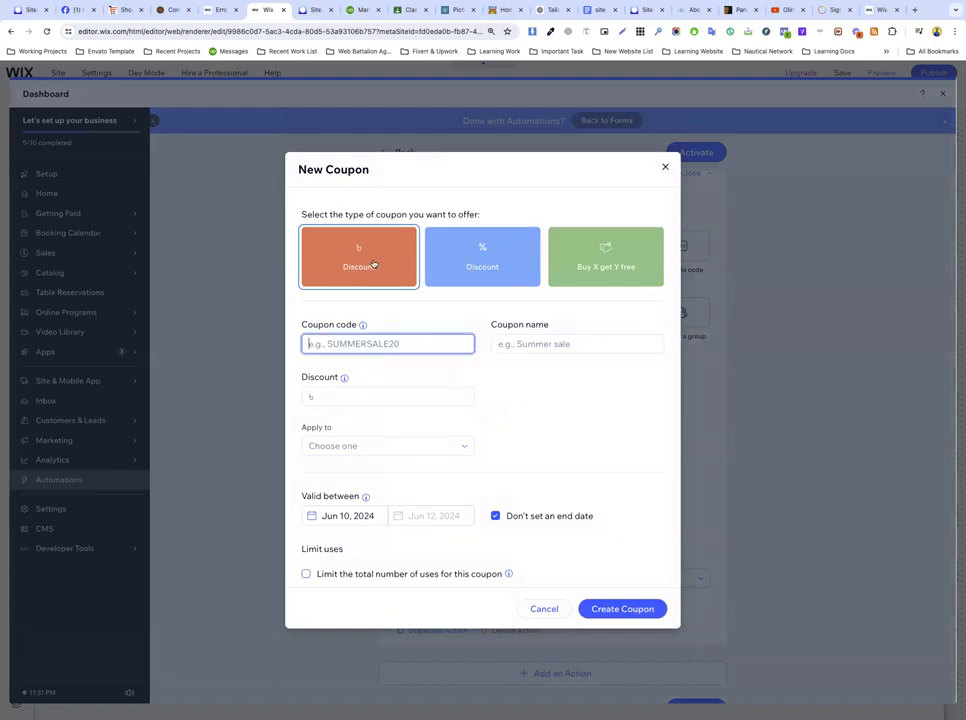
{"action": "left_click", "coordinate": [482, 266]}
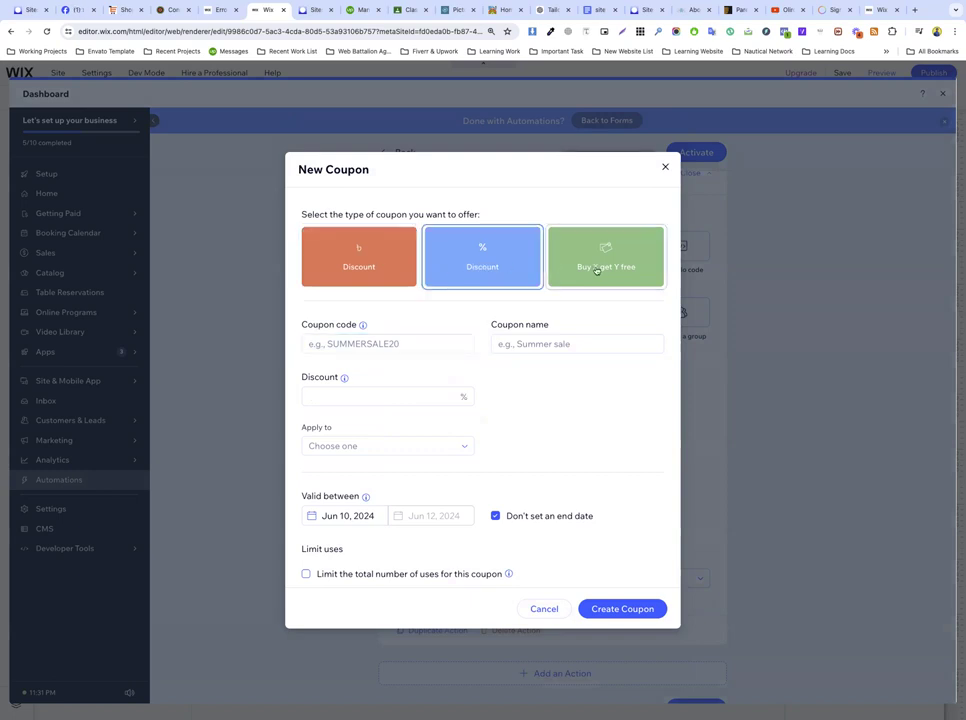
{"action": "left_click", "coordinate": [600, 267]}
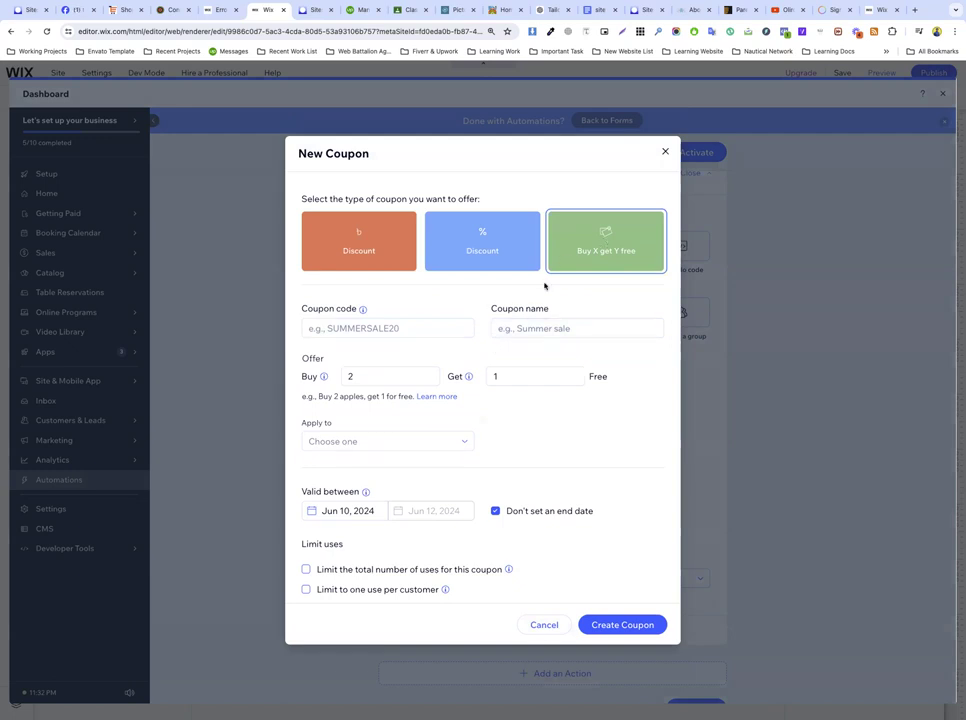
{"action": "left_click", "coordinate": [490, 237]}
Step: Enter a 10% discount in the draft coupon, then close the New Coupon form
{"action": "left_click", "coordinate": [396, 343]}
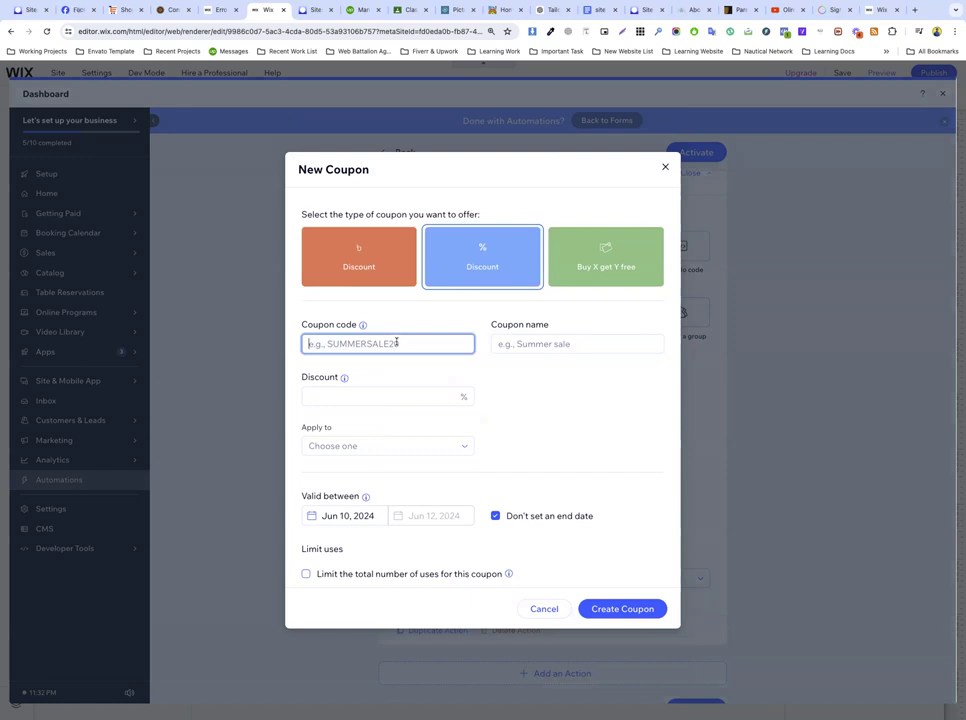
{"action": "left_click", "coordinate": [550, 345]}
{"action": "left_click", "coordinate": [378, 343]}
{"action": "left_click", "coordinate": [357, 396]}
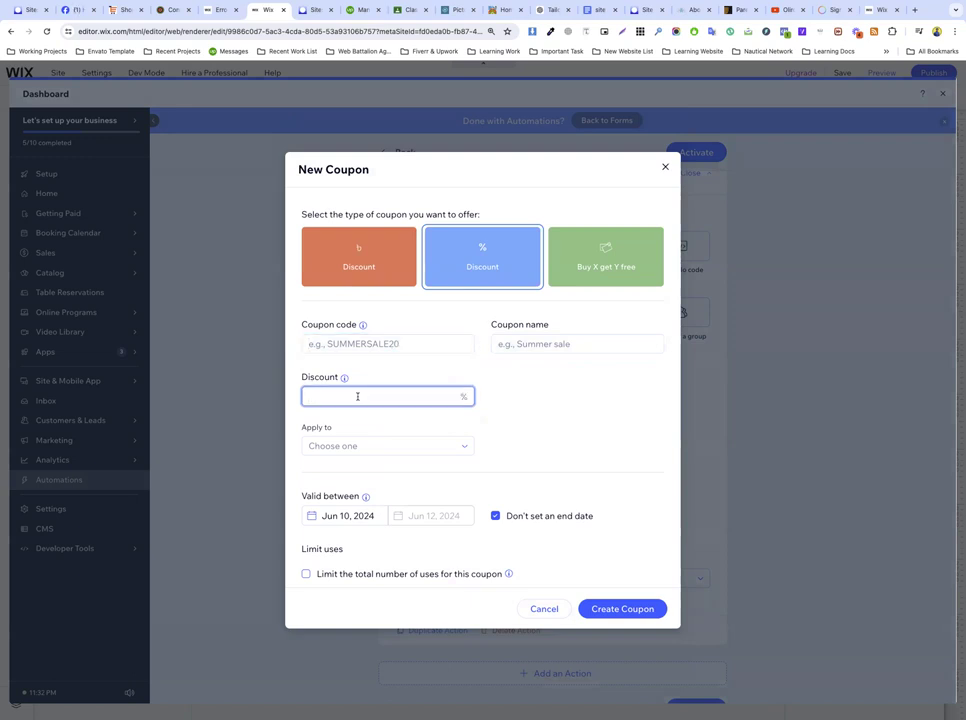
{"action": "type", "text": "10"}
{"action": "left_click", "coordinate": [505, 362]}
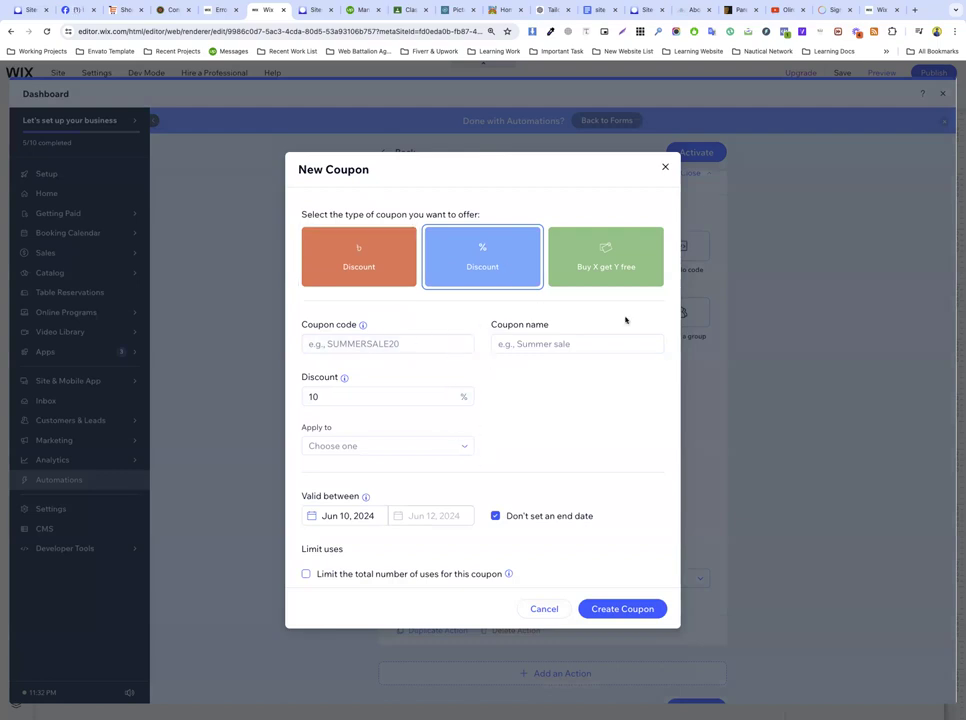
{"action": "left_click", "coordinate": [664, 164]}
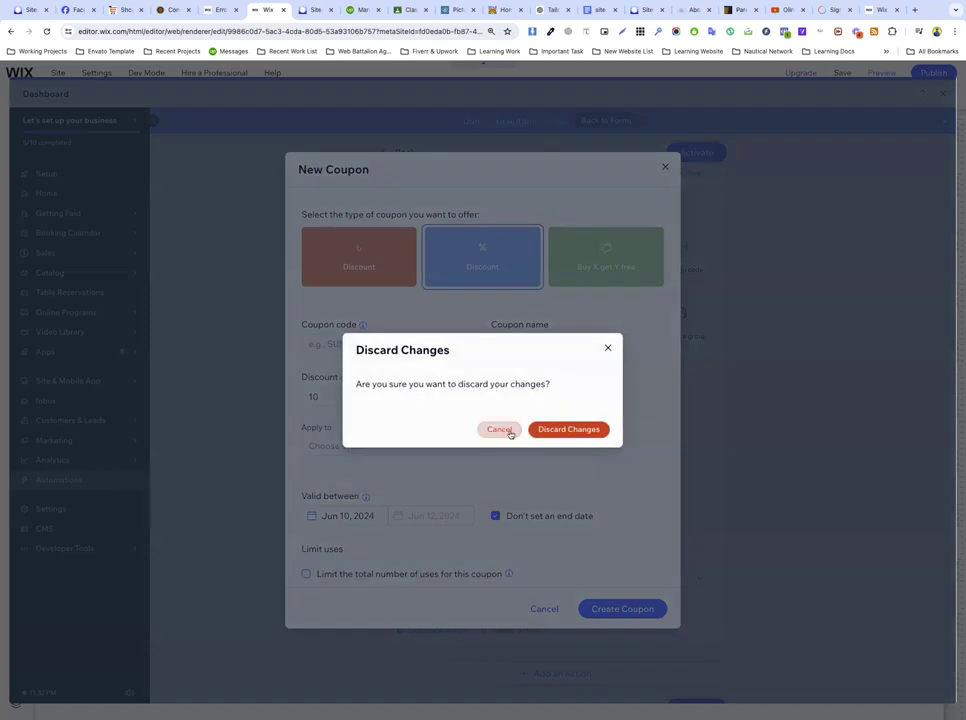
Step: Discard the unfinished coupon and start a fresh one from the coupon template dropdown
{"action": "left_click", "coordinate": [564, 431]}
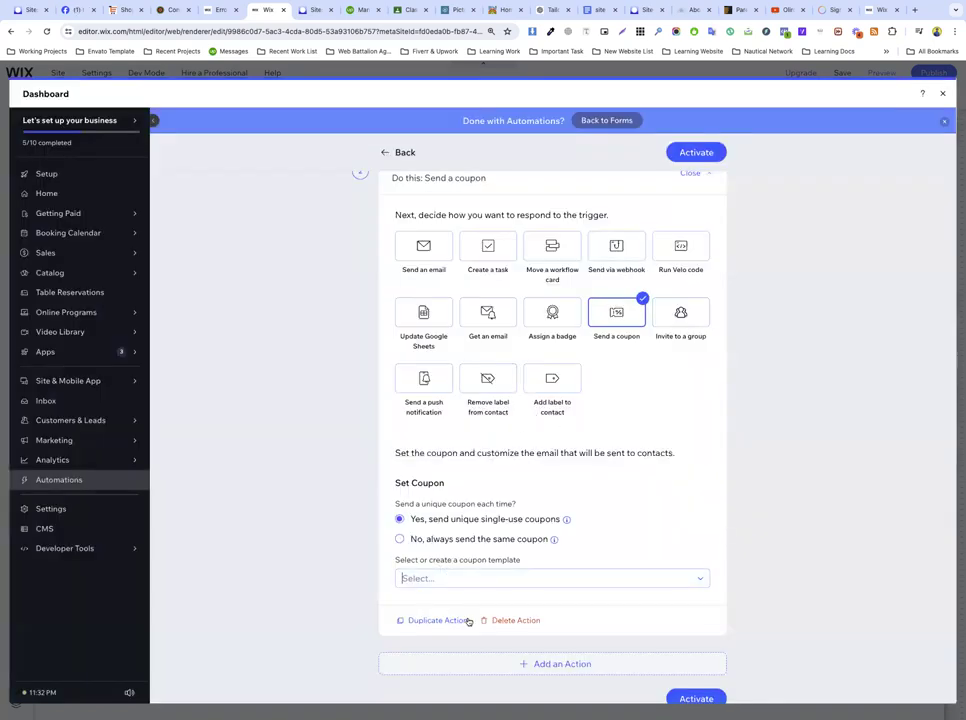
{"action": "scroll", "coordinate": [515, 479], "scroll_direction": "up", "scroll_amount": 1}
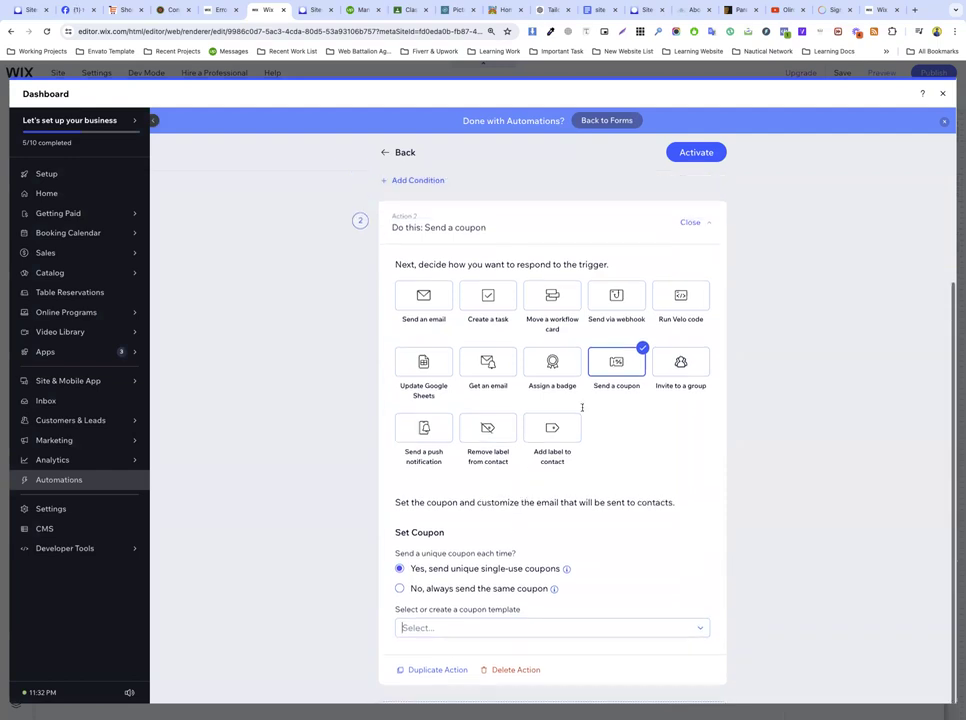
{"action": "left_click", "coordinate": [694, 152]}
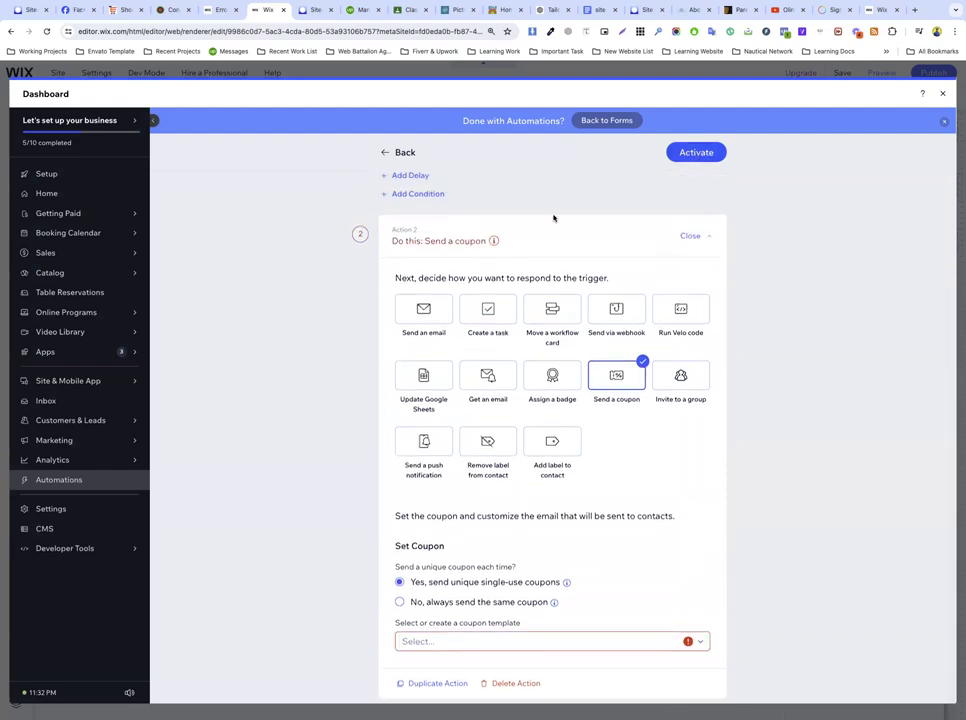
{"action": "scroll", "coordinate": [470, 450], "scroll_direction": "down", "scroll_amount": 1}
{"action": "left_click", "coordinate": [472, 578]}
{"action": "left_click", "coordinate": [453, 617]}
Step: Enter SUMMER2024 as both coupon code and name, with a 10% discount
{"action": "left_click", "coordinate": [358, 345]}
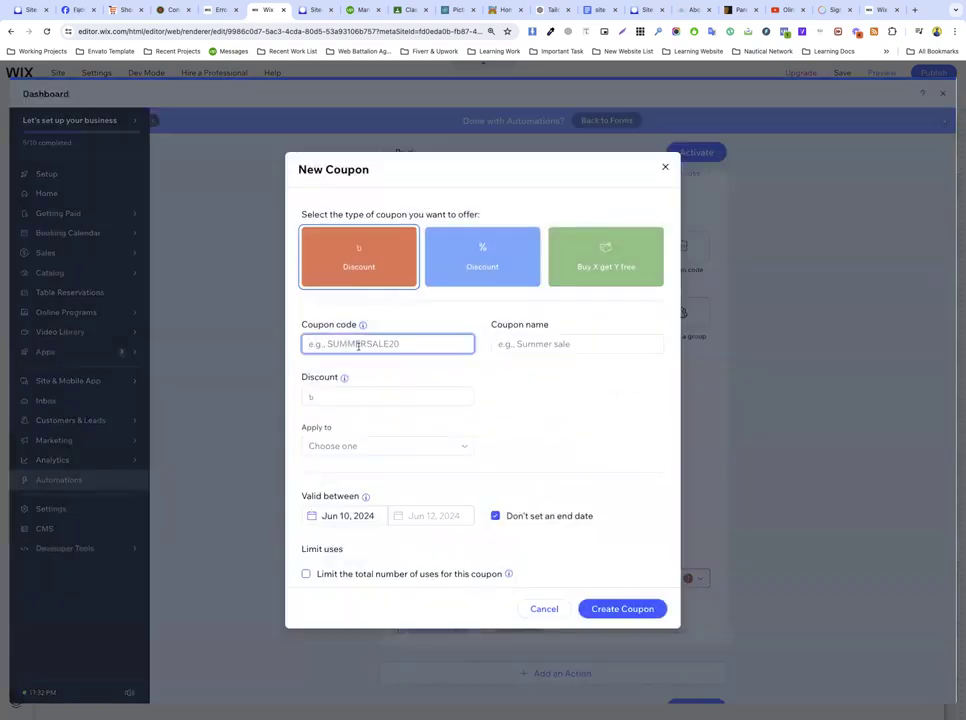
{"action": "type", "text": "SUMMER2024"}
{"action": "double_click", "coordinate": [367, 344]}
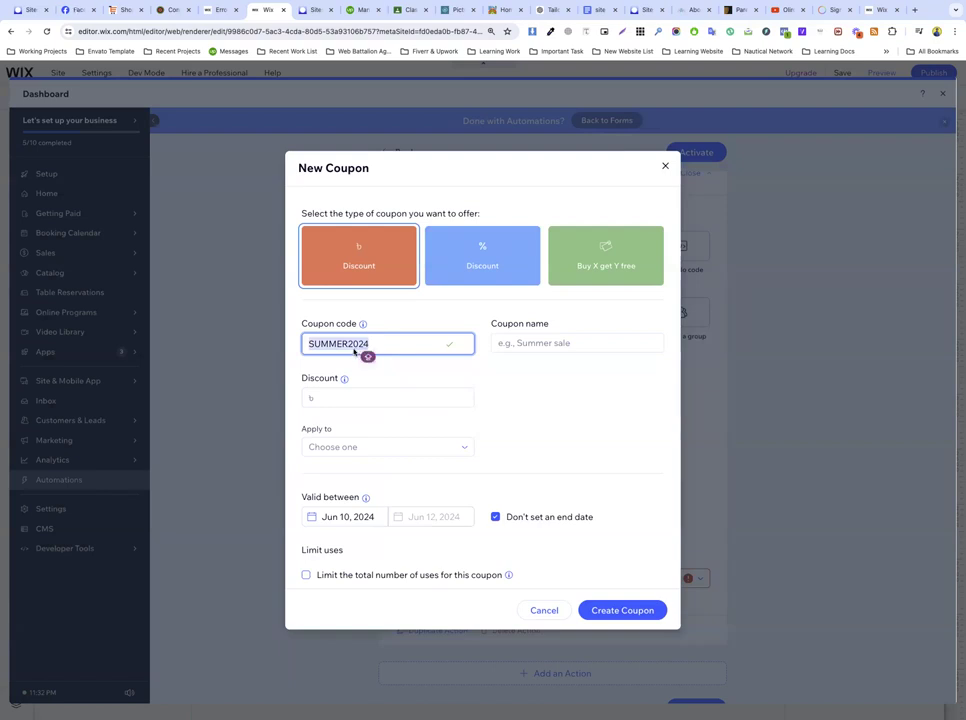
{"action": "key", "text": "ctrl+c"}
{"action": "left_click", "coordinate": [524, 343]}
{"action": "key", "text": "ctrl+v"}
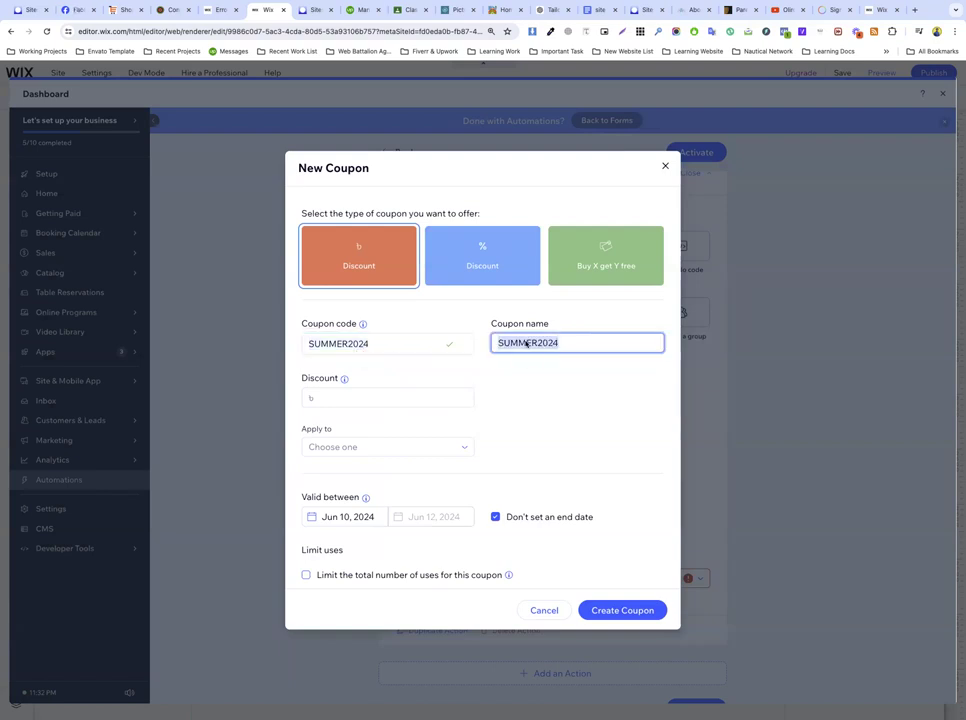
{"action": "left_click", "coordinate": [356, 398]}
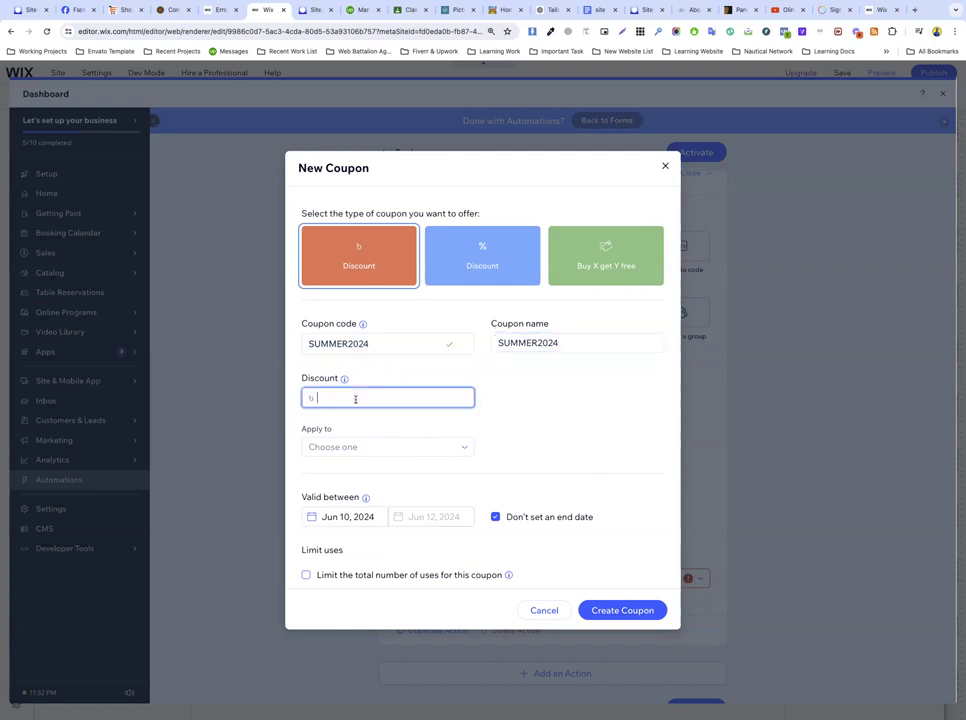
{"action": "type", "text": "10"}
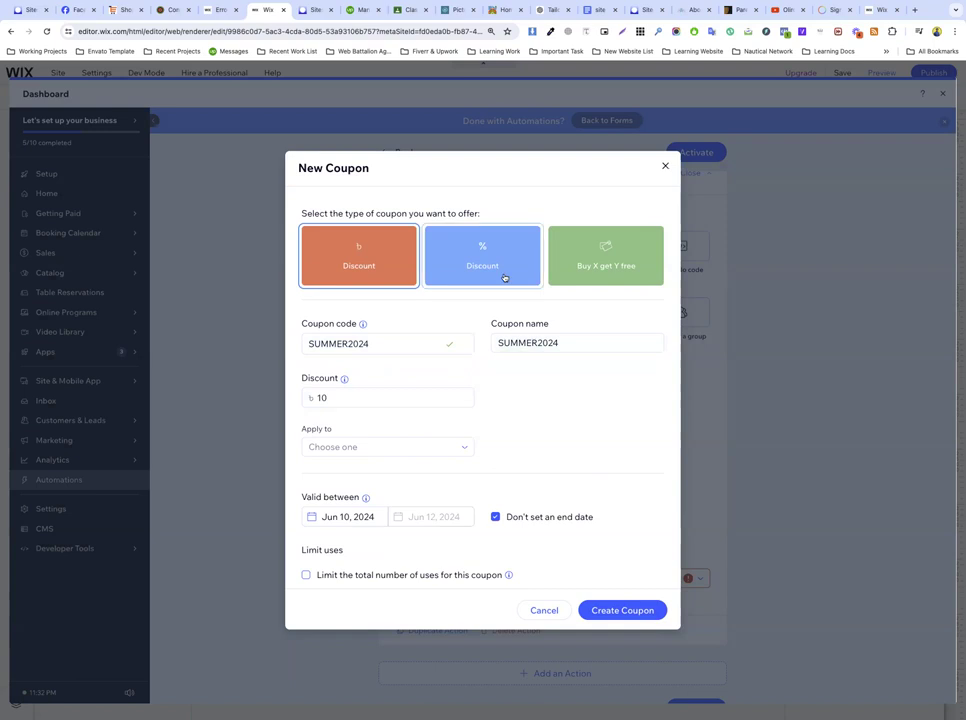
{"action": "left_click", "coordinate": [505, 275]}
{"action": "left_click", "coordinate": [437, 396]}
{"action": "type", "text": "1"}
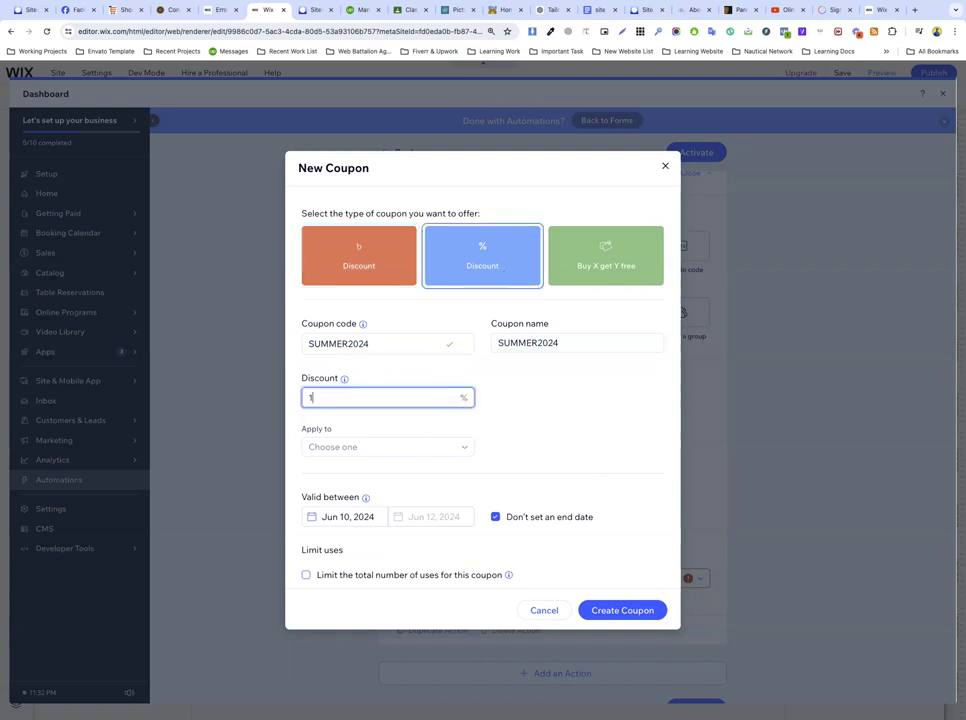
{"action": "type", "text": "0"}
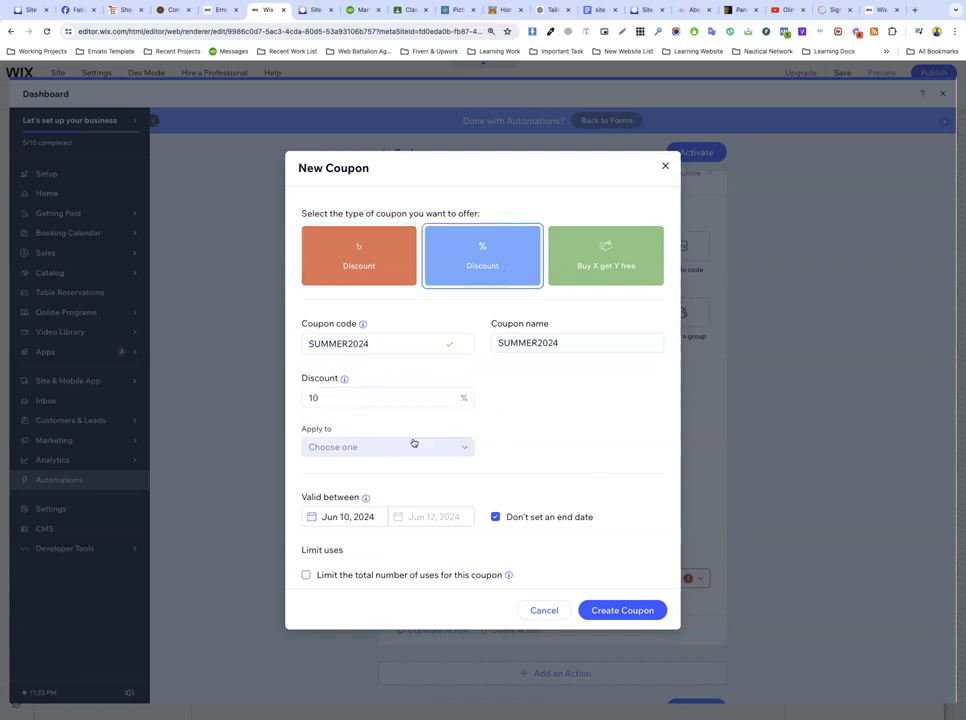
Step: Apply the coupon to All programs and create it as the automation's coupon template
{"action": "left_click", "coordinate": [396, 446]}
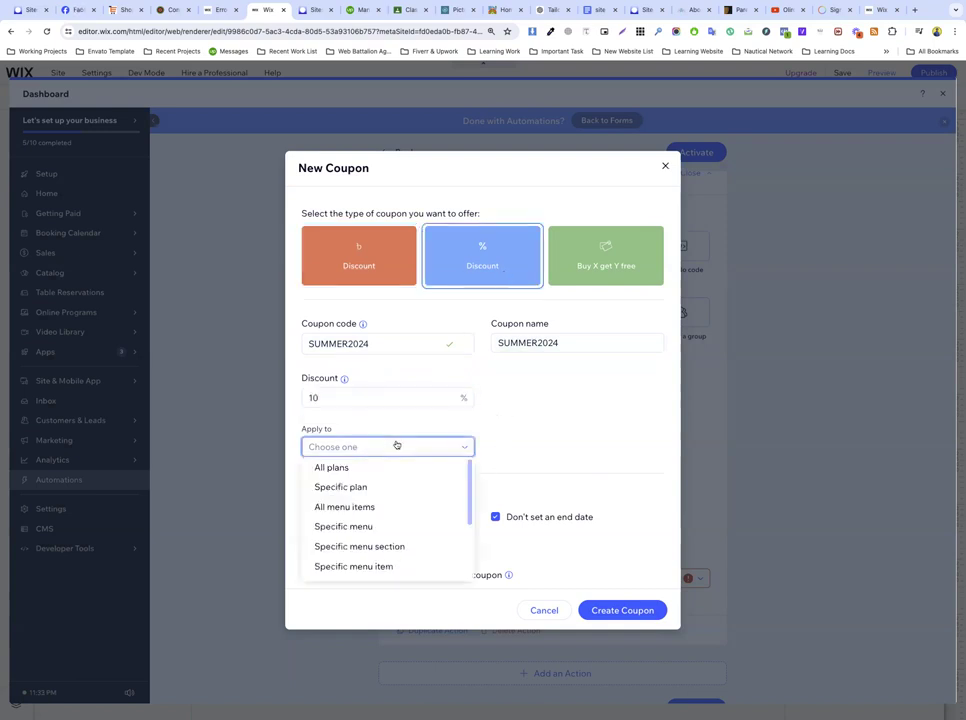
{"action": "left_click", "coordinate": [347, 470]}
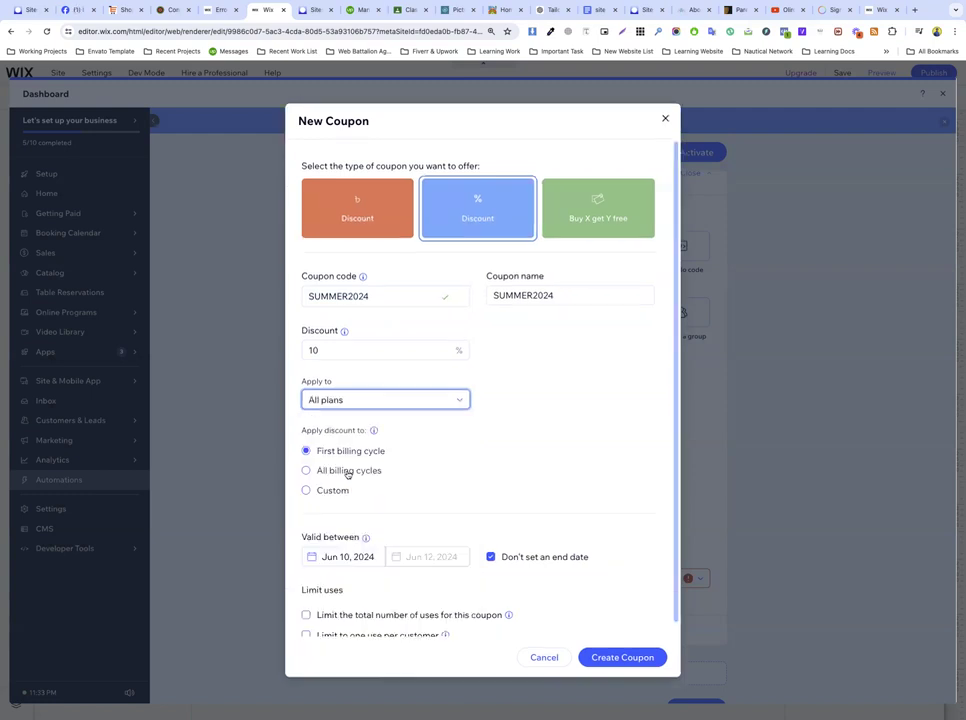
{"action": "left_click", "coordinate": [345, 400]}
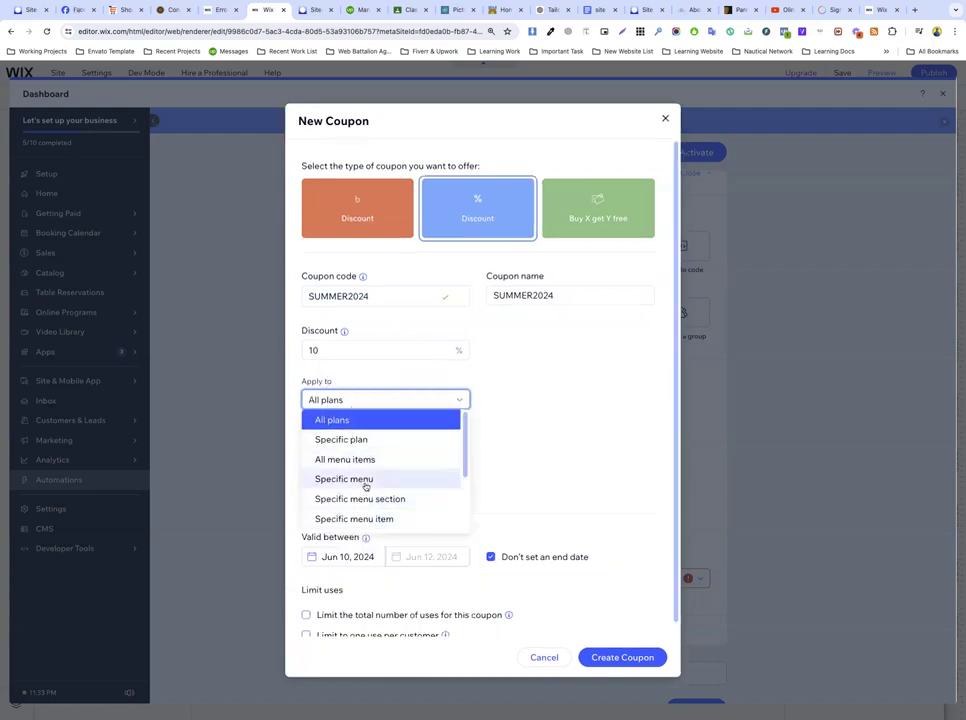
{"action": "scroll", "coordinate": [370, 492], "scroll_direction": "down", "scroll_amount": 3}
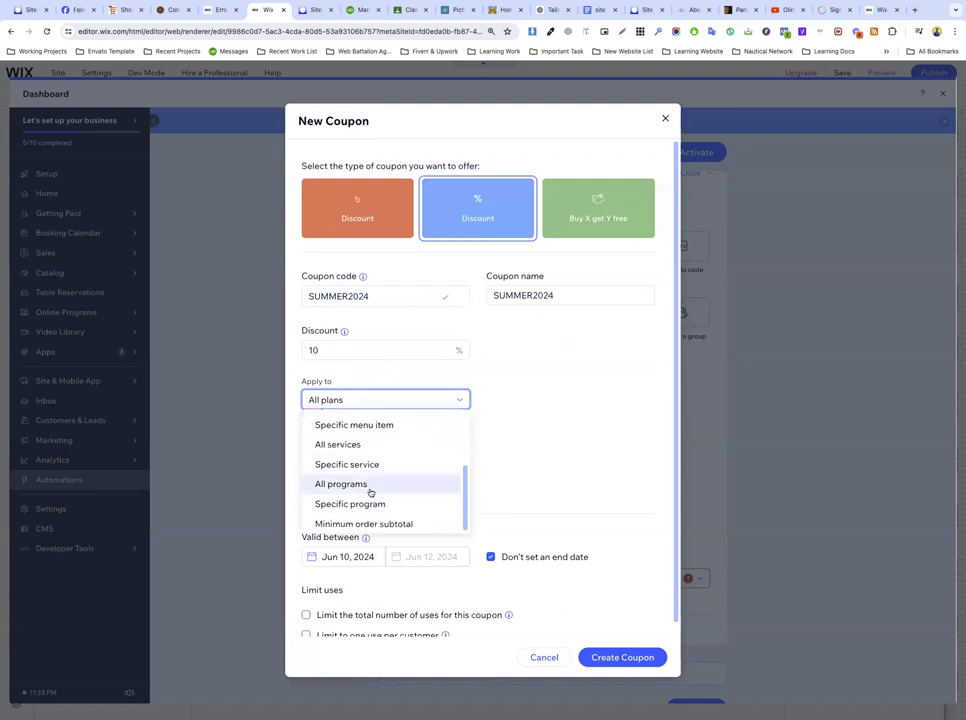
{"action": "left_click", "coordinate": [341, 486]}
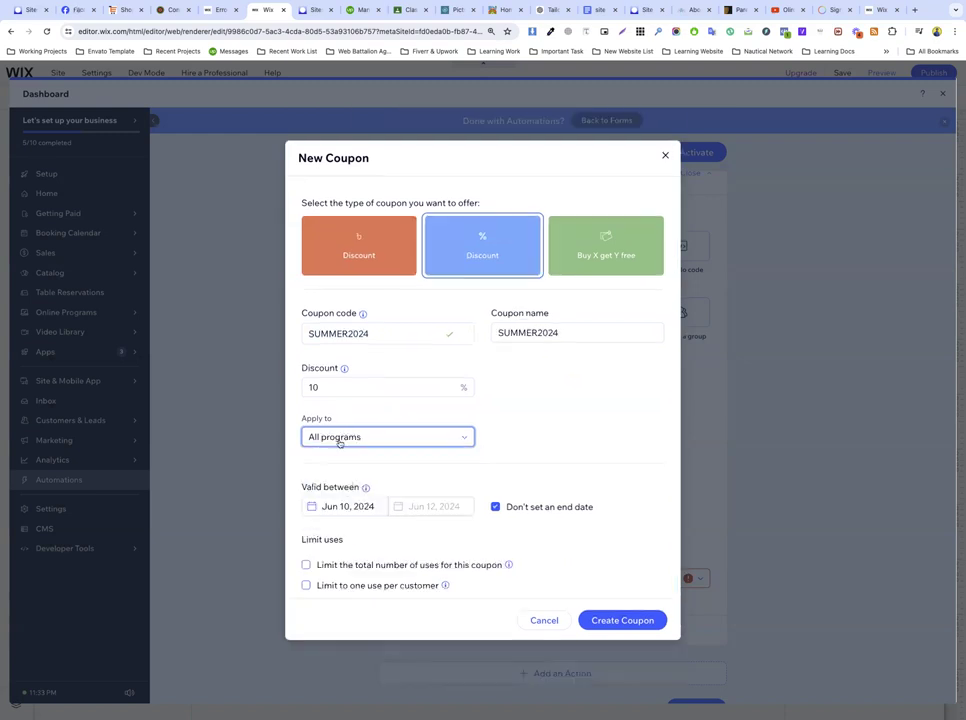
{"action": "left_click", "coordinate": [365, 440]}
{"action": "scroll", "coordinate": [342, 520], "scroll_direction": "down", "scroll_amount": 3}
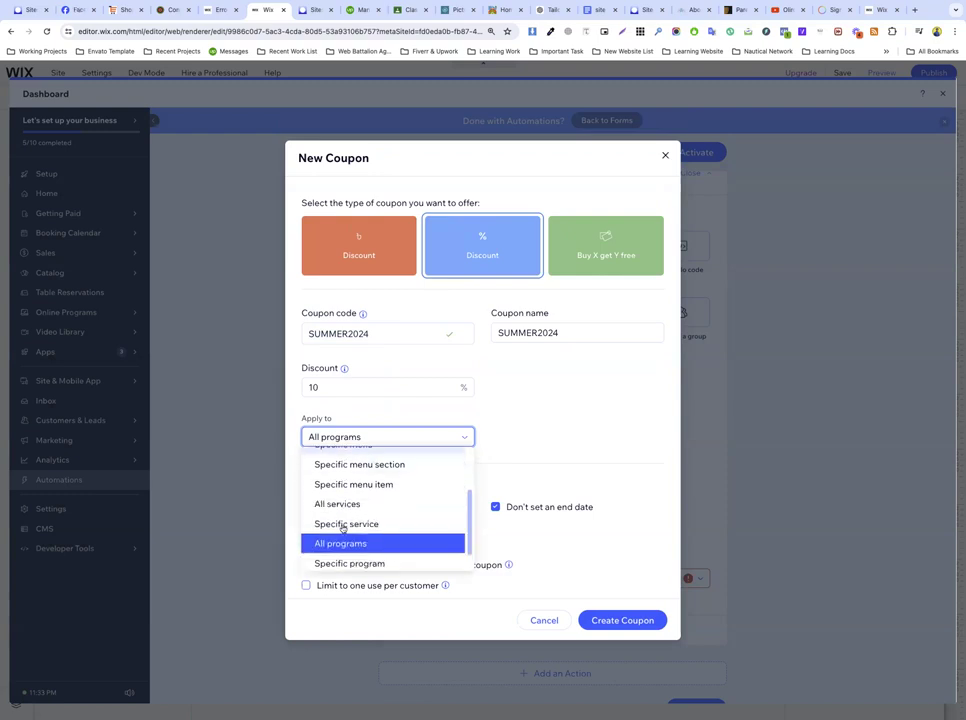
{"action": "left_click", "coordinate": [480, 454]}
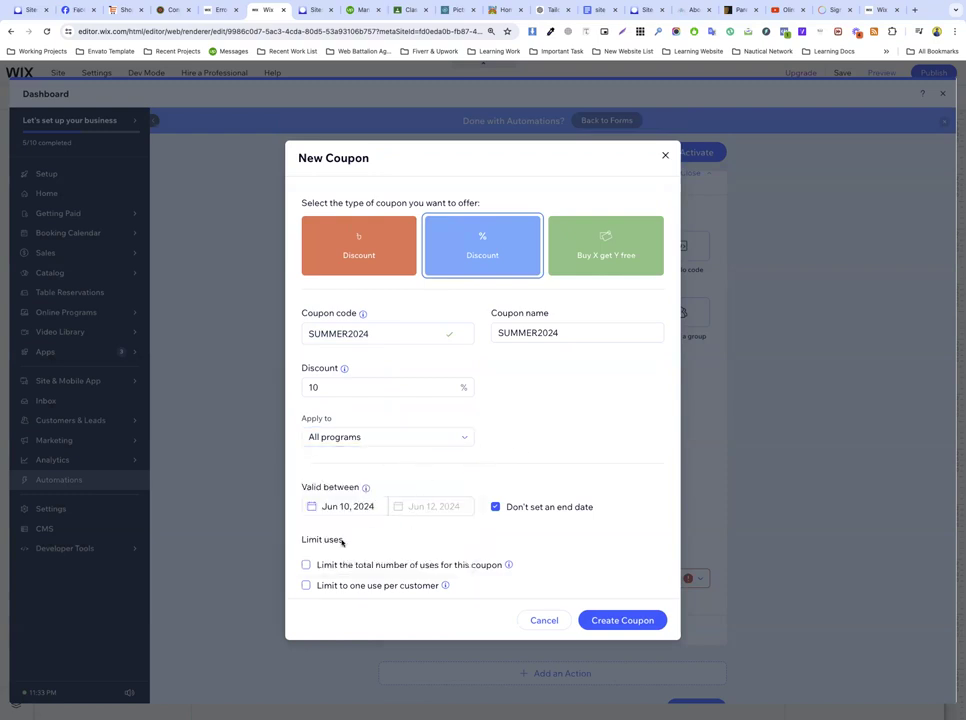
{"action": "left_click", "coordinate": [608, 621]}
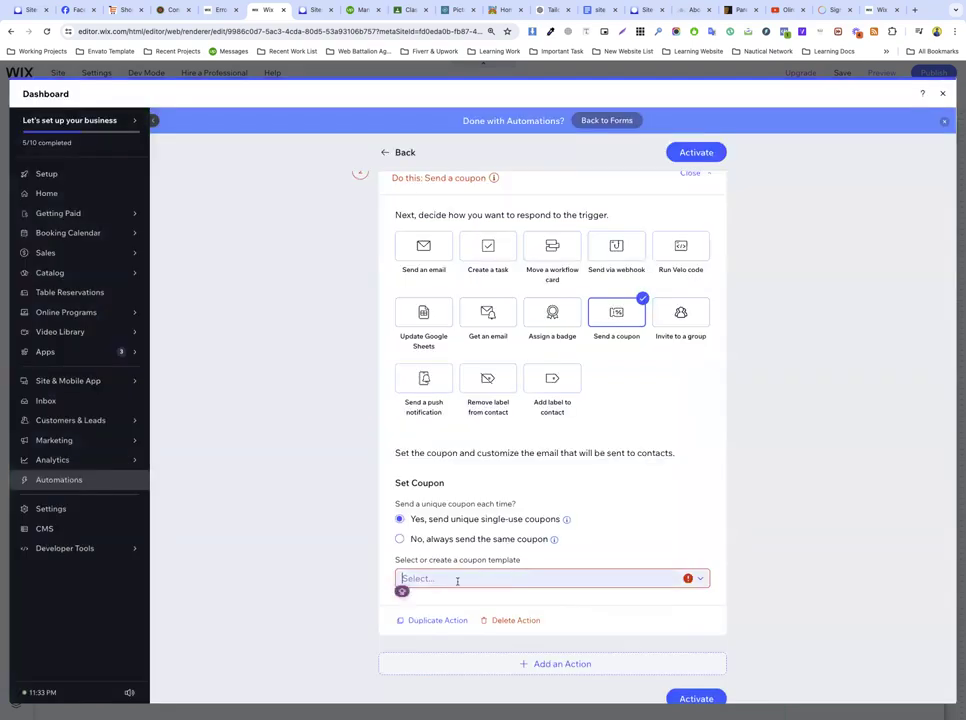
Step: Activate the thank-you coupon automation and close the Dashboard overlay
{"action": "scroll", "coordinate": [460, 630], "scroll_direction": "down", "scroll_amount": 2}
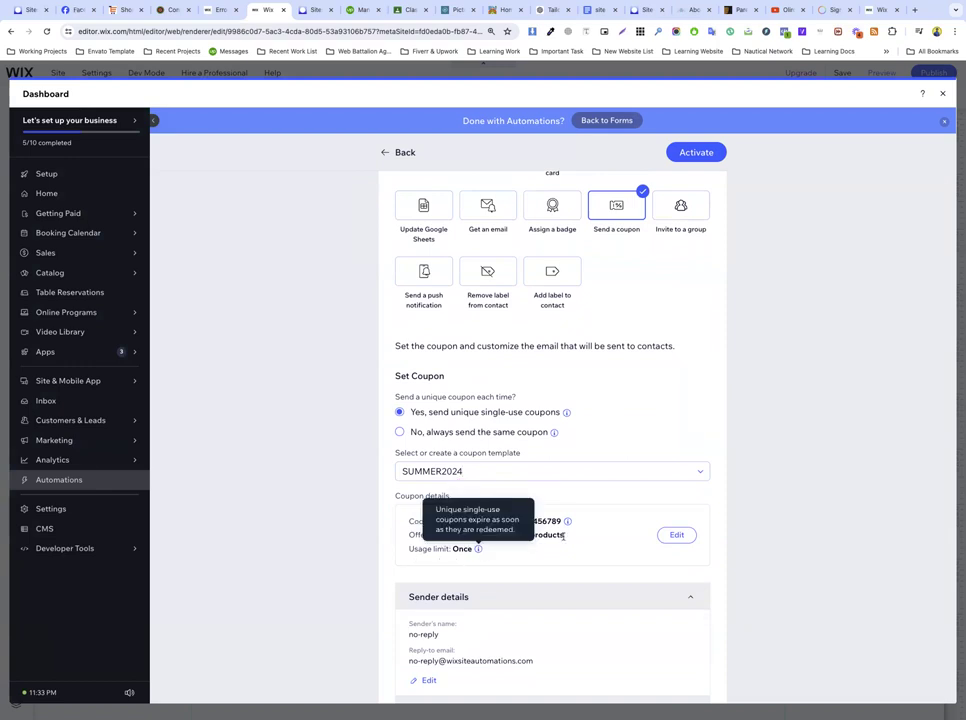
{"action": "left_click", "coordinate": [685, 152]}
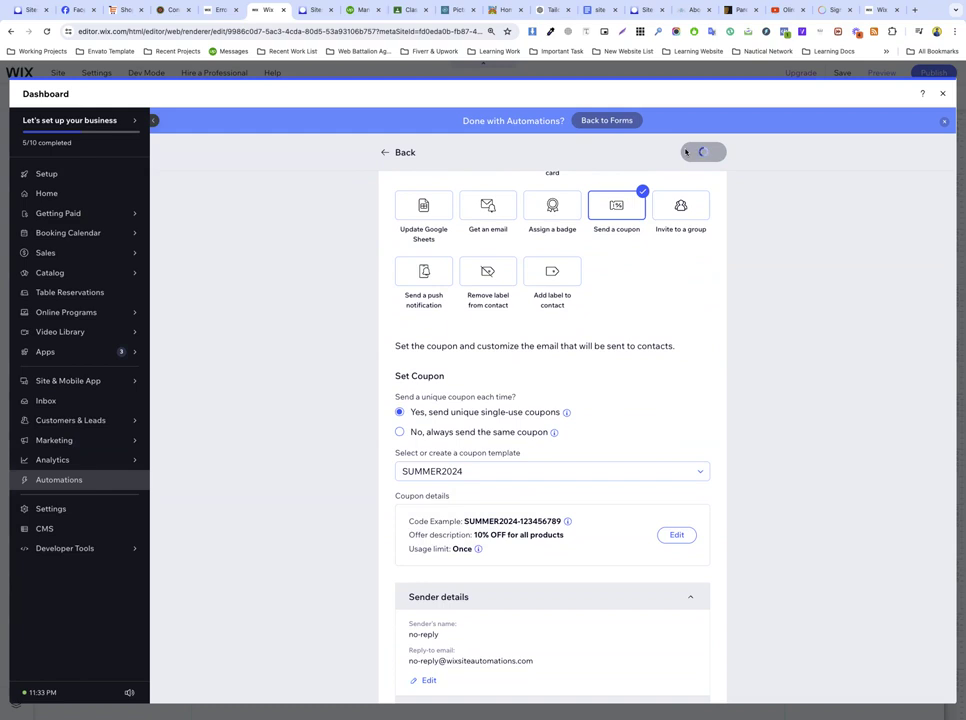
{"action": "left_click", "coordinate": [693, 153]}
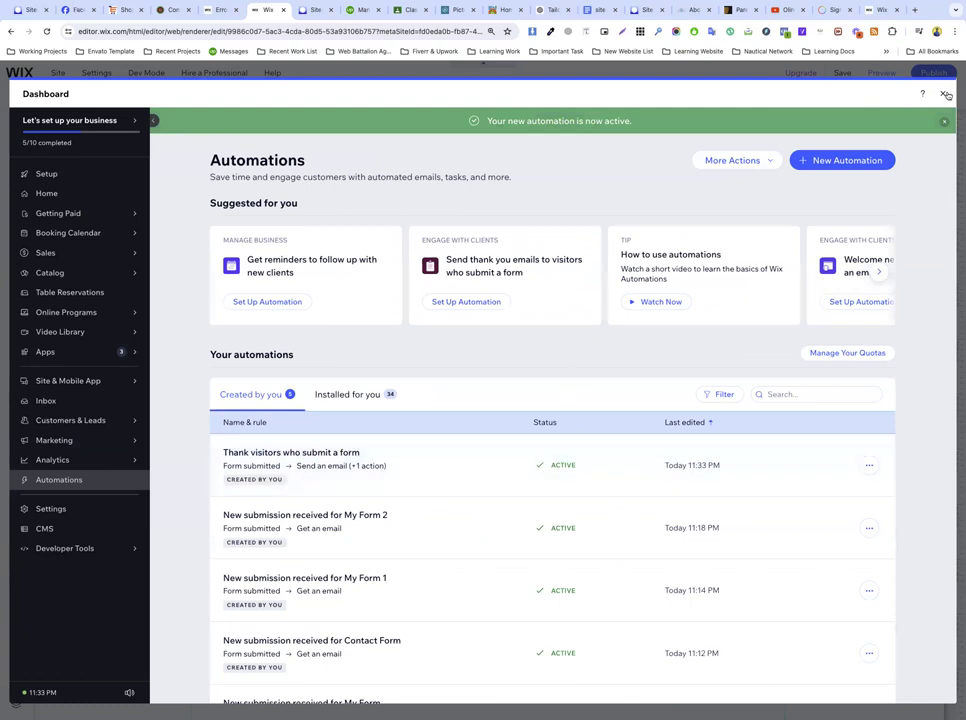
{"action": "left_click", "coordinate": [942, 93]}
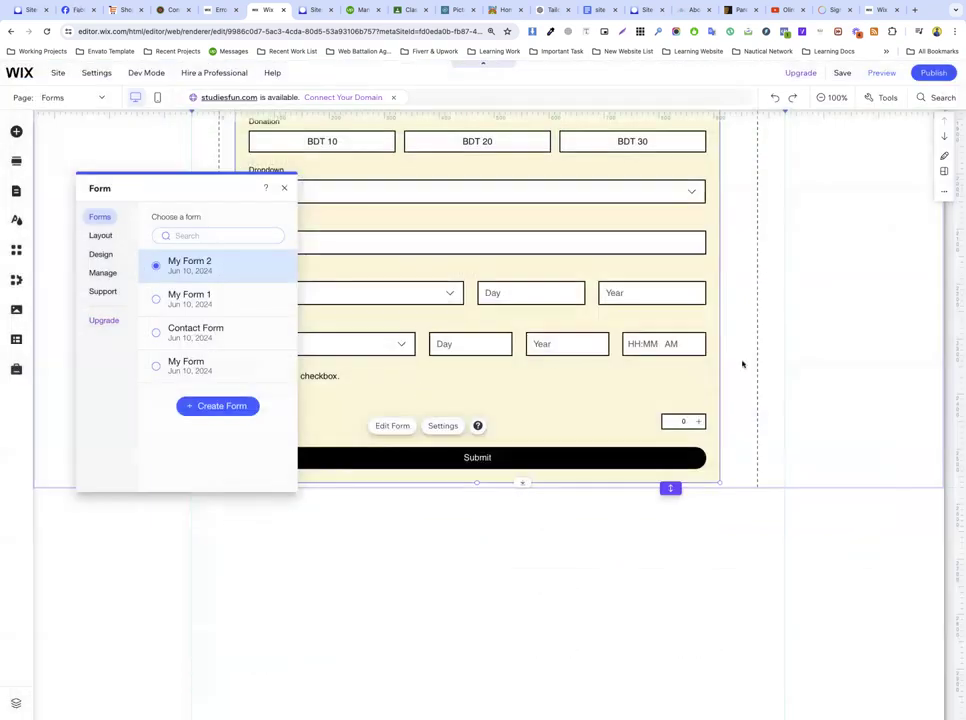
Step: Review the form's Design settings, close them, and select the 'Join us today' form section
{"action": "left_click", "coordinate": [744, 364]}
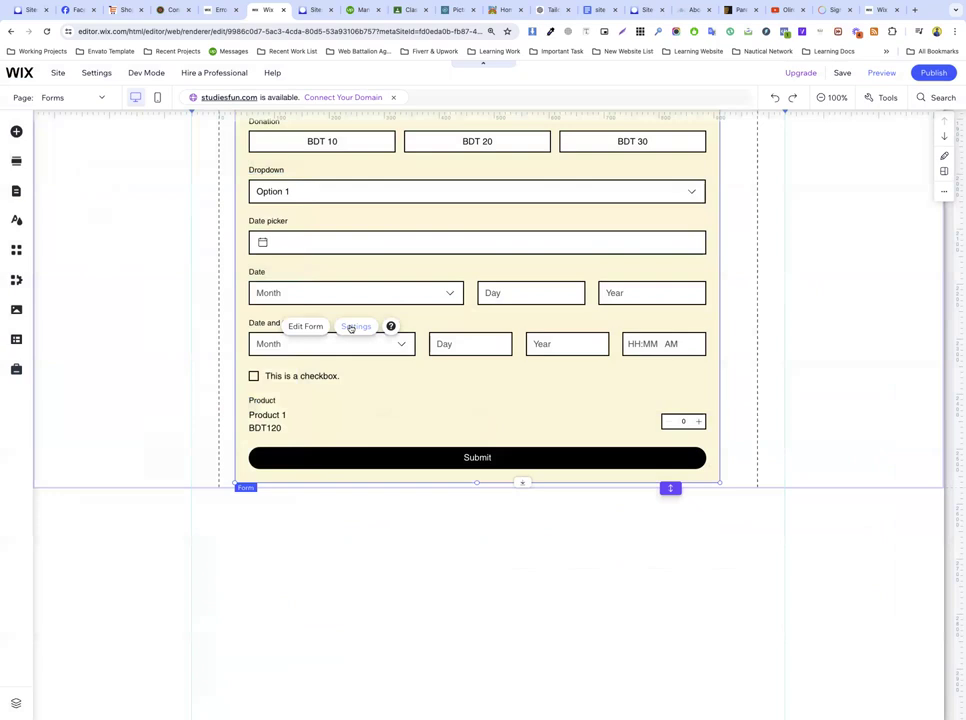
{"action": "left_click", "coordinate": [352, 326]}
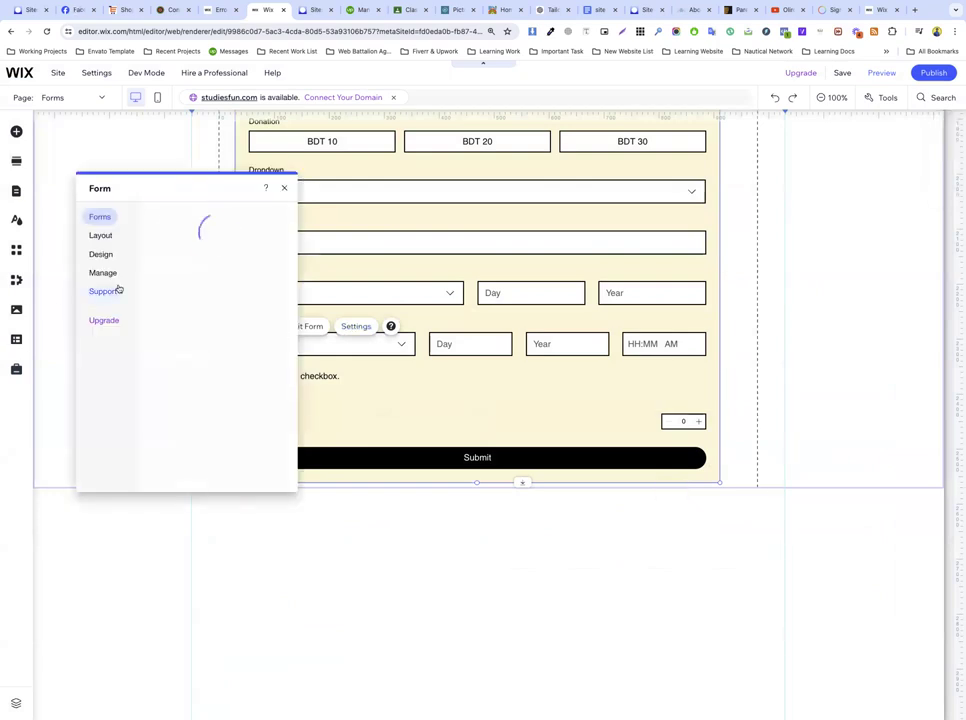
{"action": "left_click", "coordinate": [102, 258]}
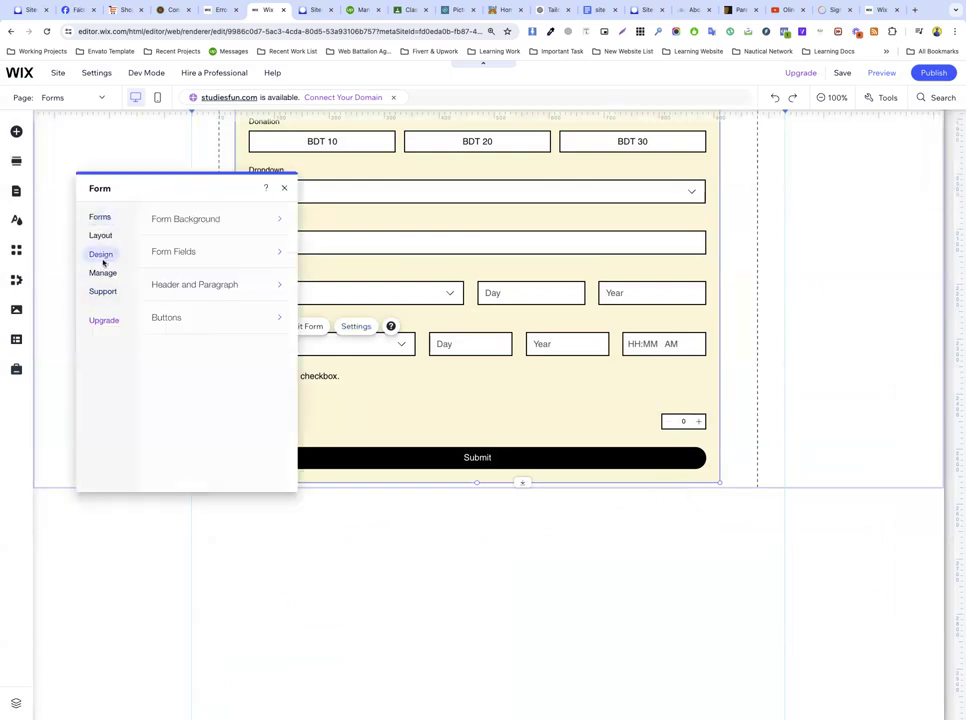
{"action": "left_click", "coordinate": [284, 188]}
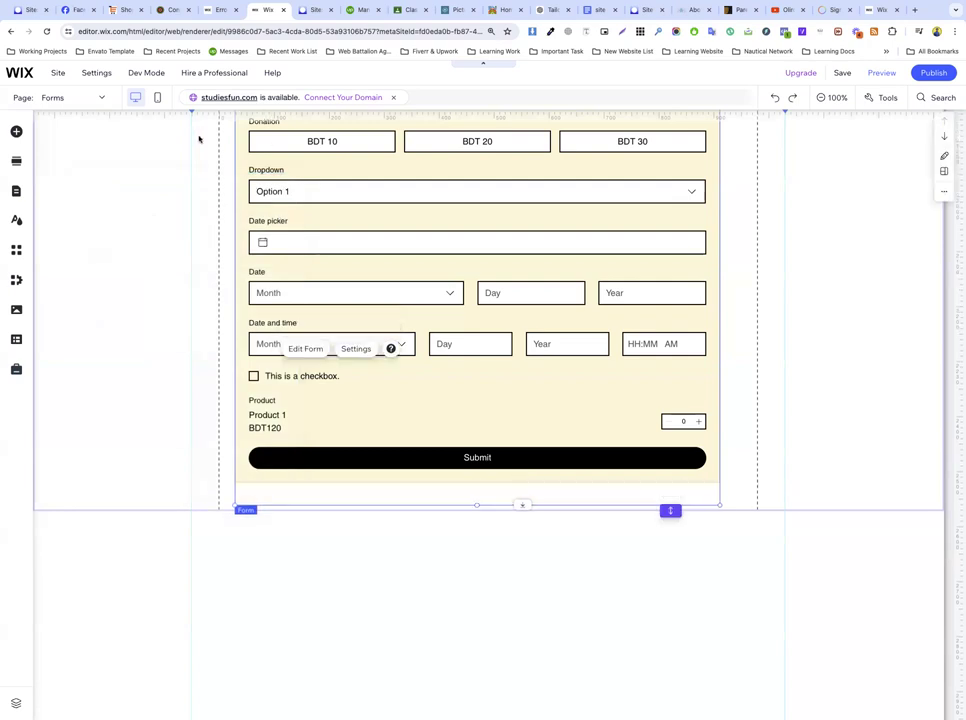
{"action": "scroll", "coordinate": [170, 150], "scroll_direction": "up", "scroll_amount": 15}
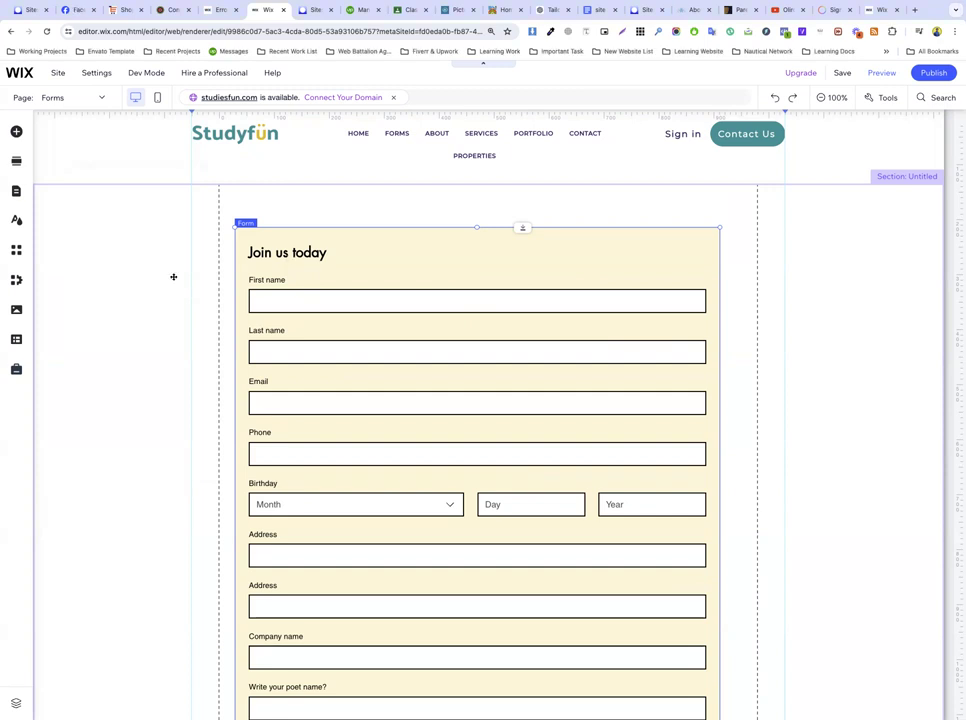
{"action": "left_click", "coordinate": [137, 286]}
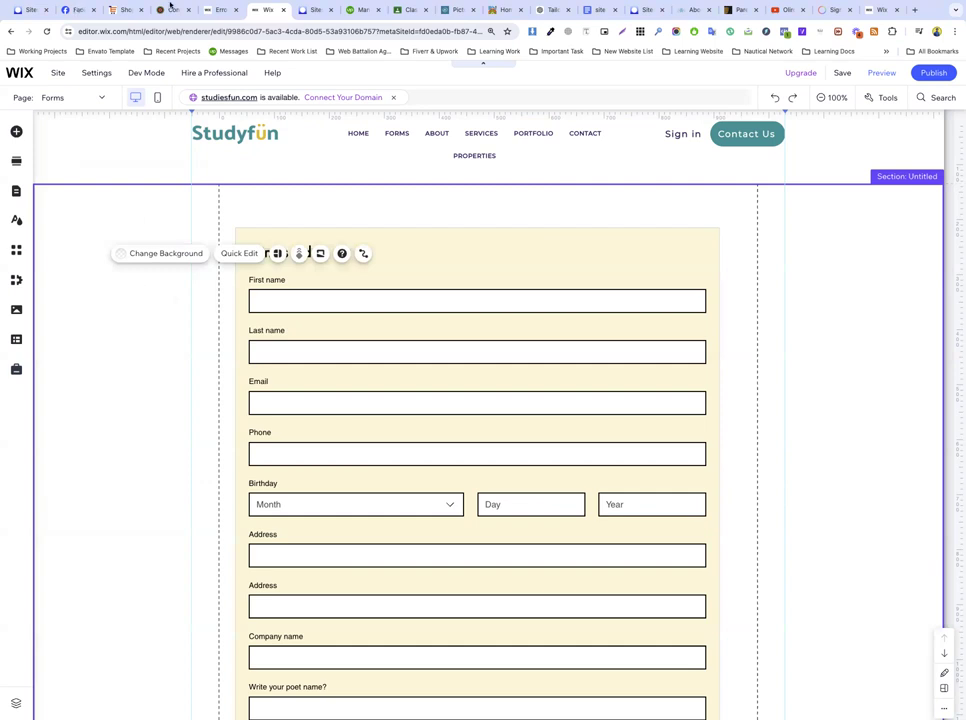
Step: Load wix.com in another browser tab
{"action": "left_click", "coordinate": [216, 12]}
{"action": "left_click", "coordinate": [215, 30]}
{"action": "type", "text": "wix.com"}
{"action": "key", "text": "Return"}
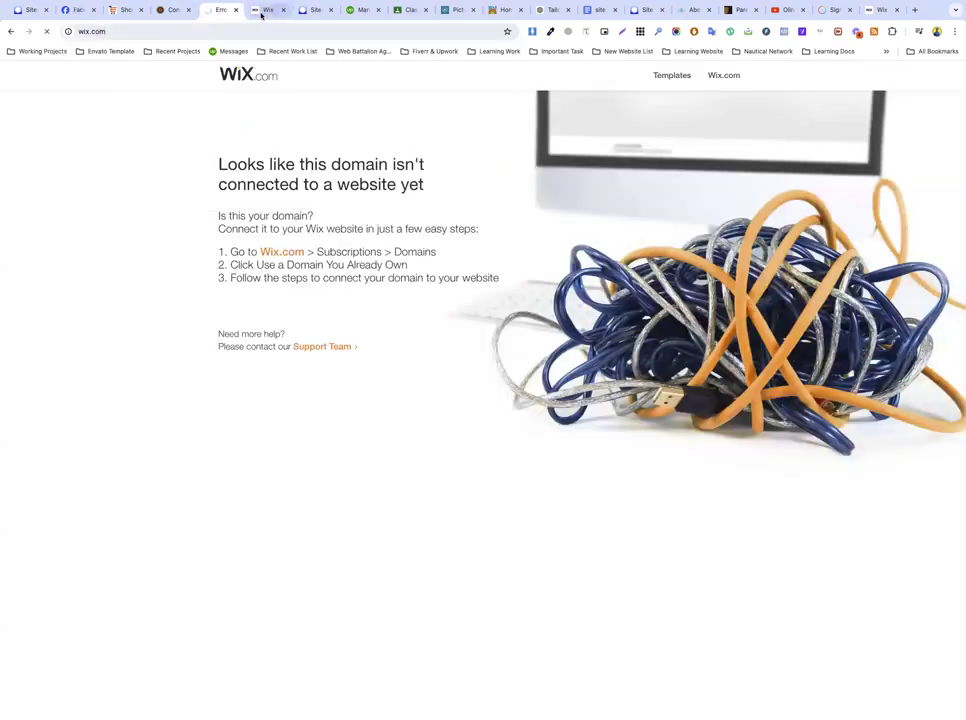
Step: Open My Dashboard from the editor's Site menu and close the editor tab
{"action": "left_click", "coordinate": [262, 11]}
{"action": "left_click", "coordinate": [64, 77]}
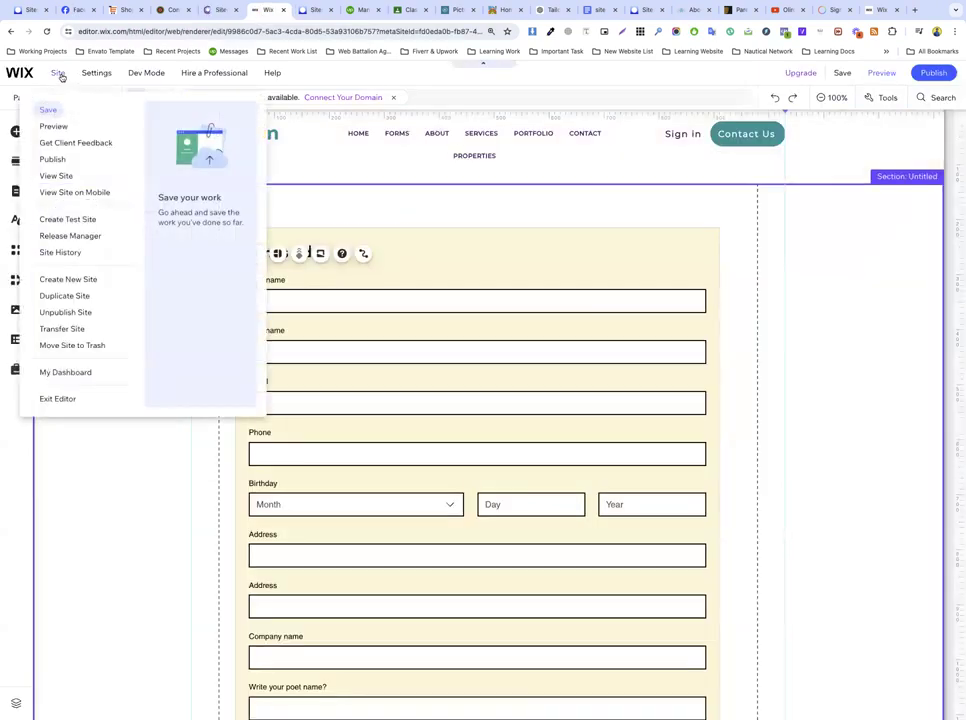
{"action": "left_click", "coordinate": [66, 373]}
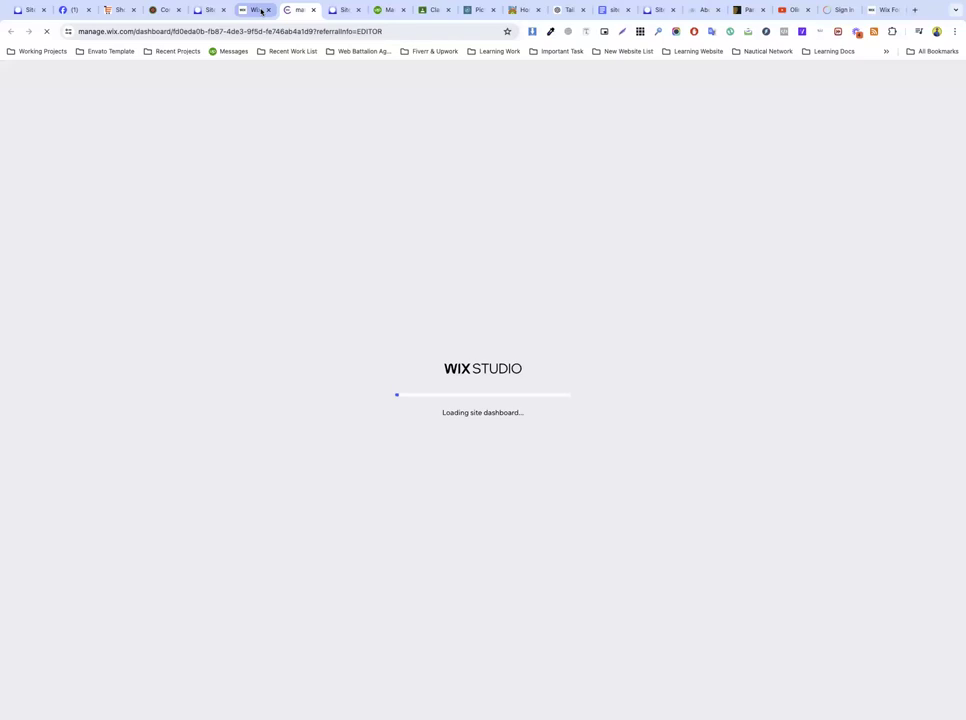
{"action": "left_click", "coordinate": [257, 10]}
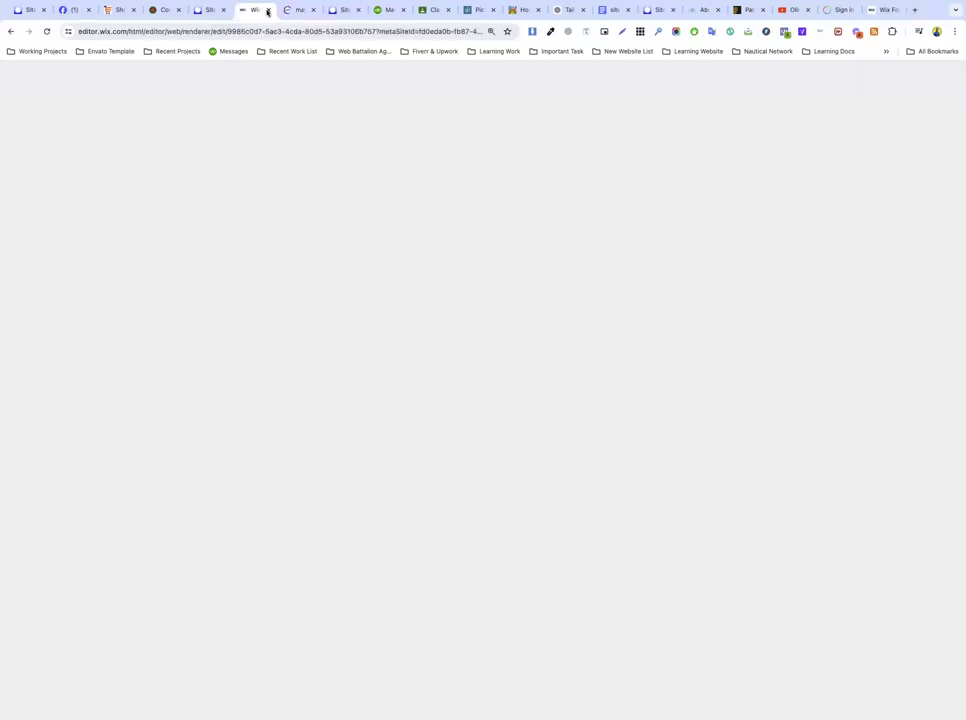
{"action": "left_click", "coordinate": [267, 10]}
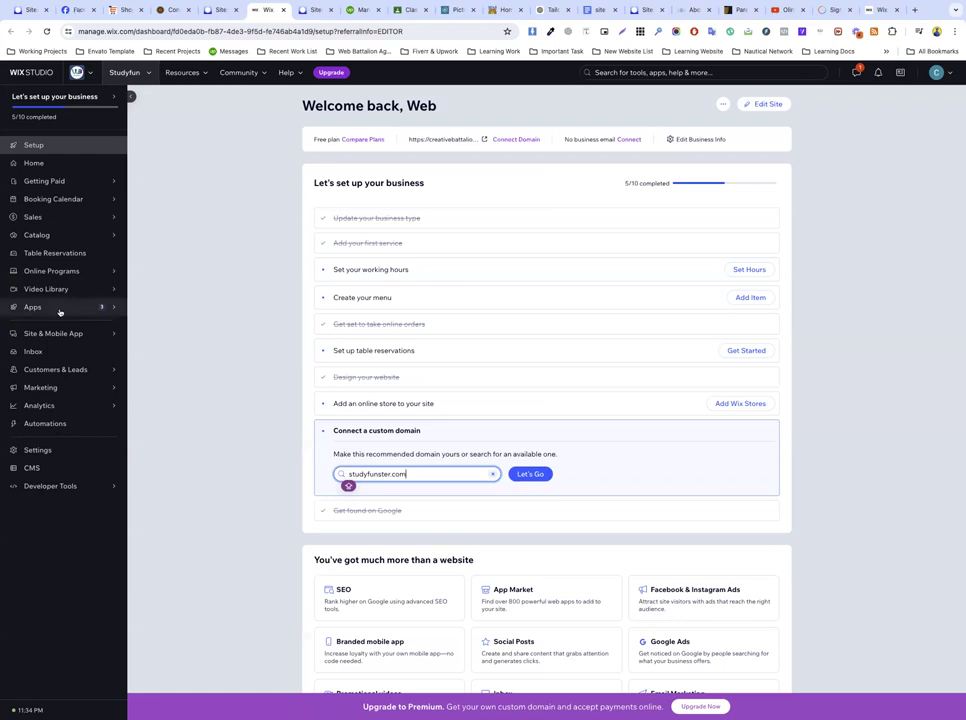
{"action": "mouse_move", "coordinate": [37, 390]}
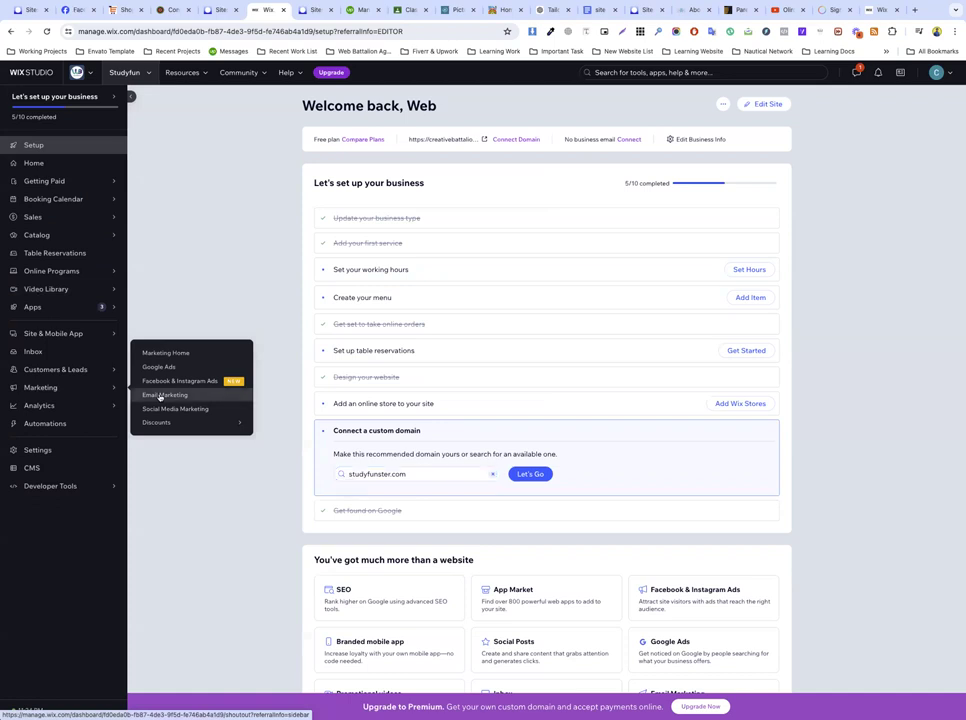
Step: Open the site's Email Marketing page, then load gmail.com in the other browser tab
{"action": "left_click", "coordinate": [158, 396]}
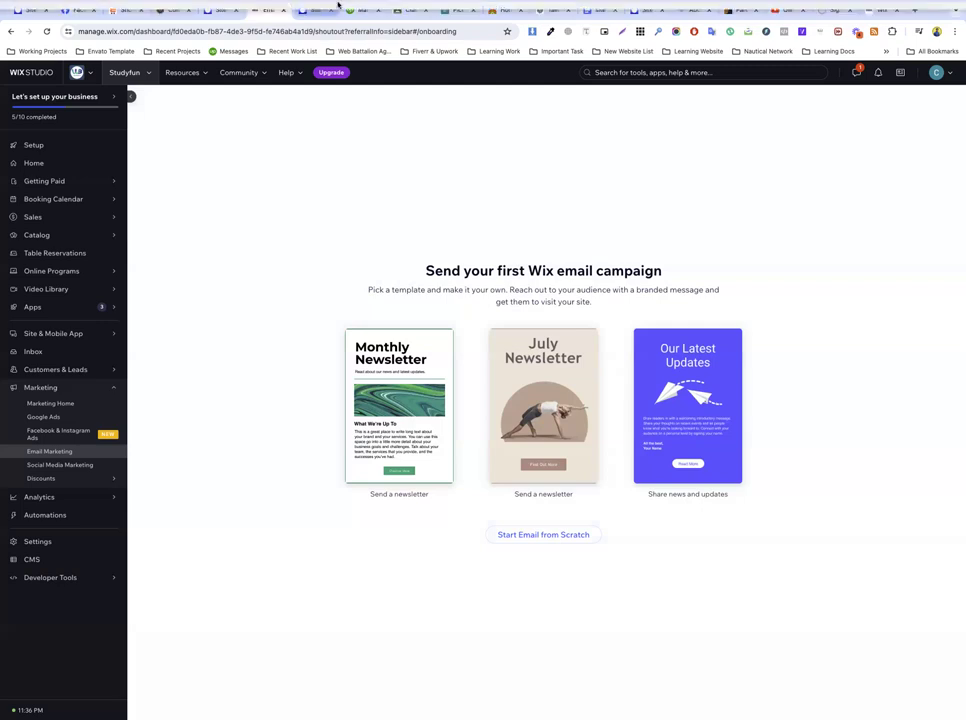
{"action": "left_click", "coordinate": [175, 30]}
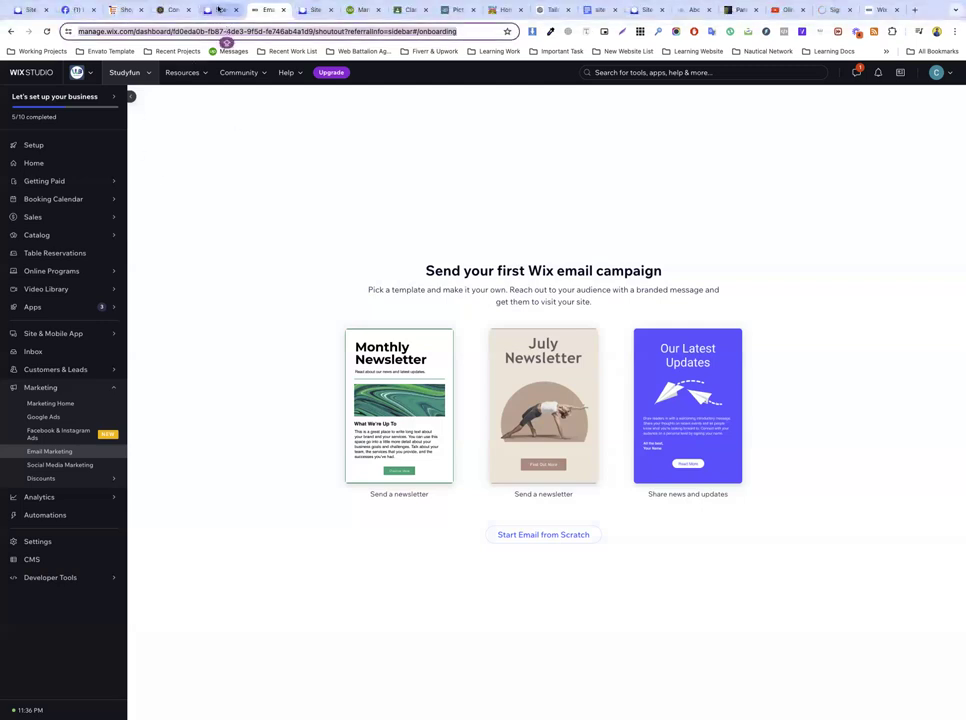
{"action": "left_click", "coordinate": [218, 9]}
{"action": "left_click", "coordinate": [216, 30]}
{"action": "type", "text": "gmail.com"}
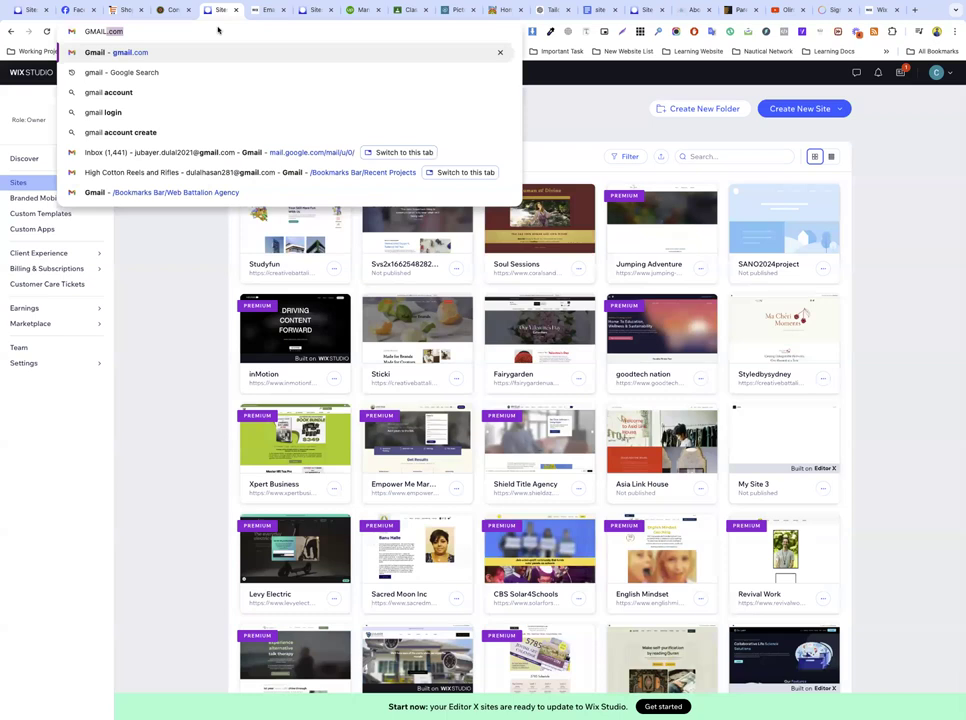
{"action": "key", "text": "Return"}
{"action": "left_click", "coordinate": [218, 30]}
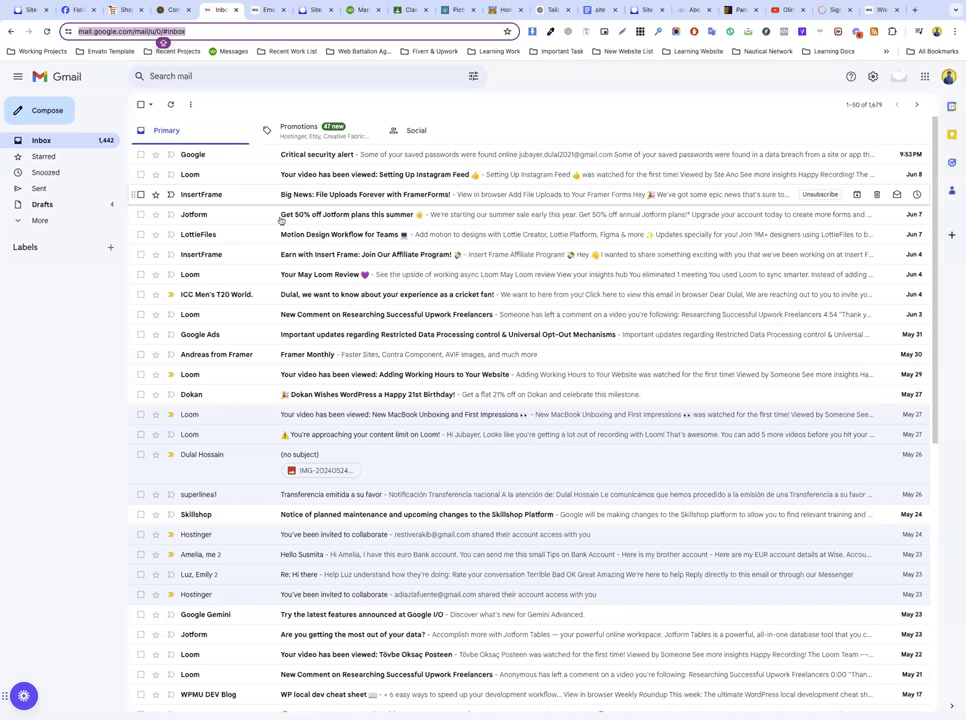
Step: In Promotions, read the GoDaddy '+500 extensions available' ad, selecting parts of its text
{"action": "left_click", "coordinate": [287, 131]}
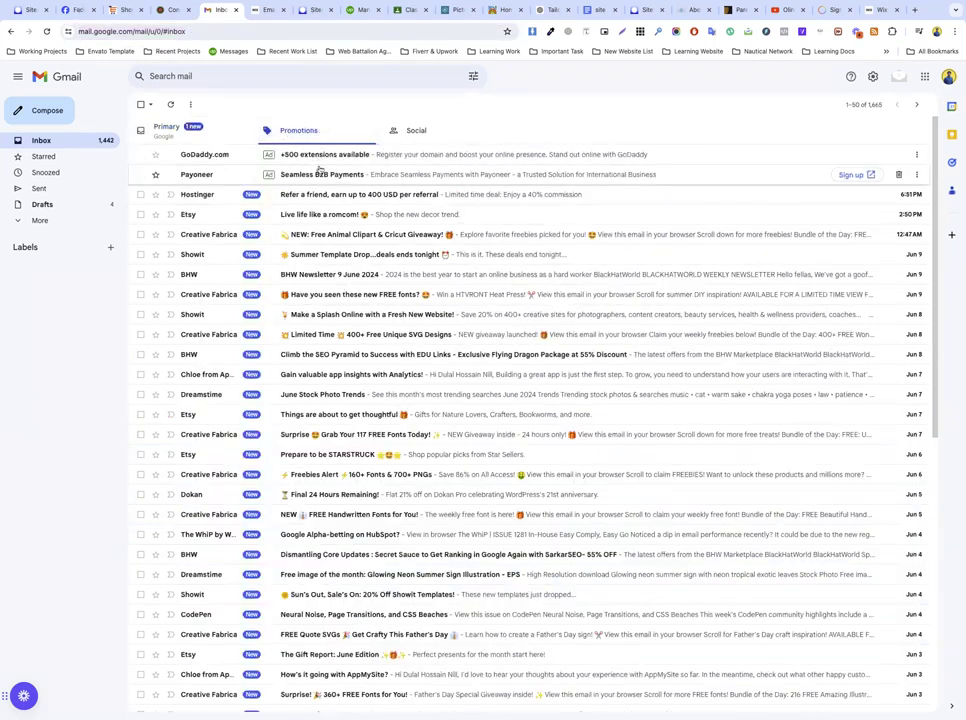
{"action": "left_click", "coordinate": [317, 154]}
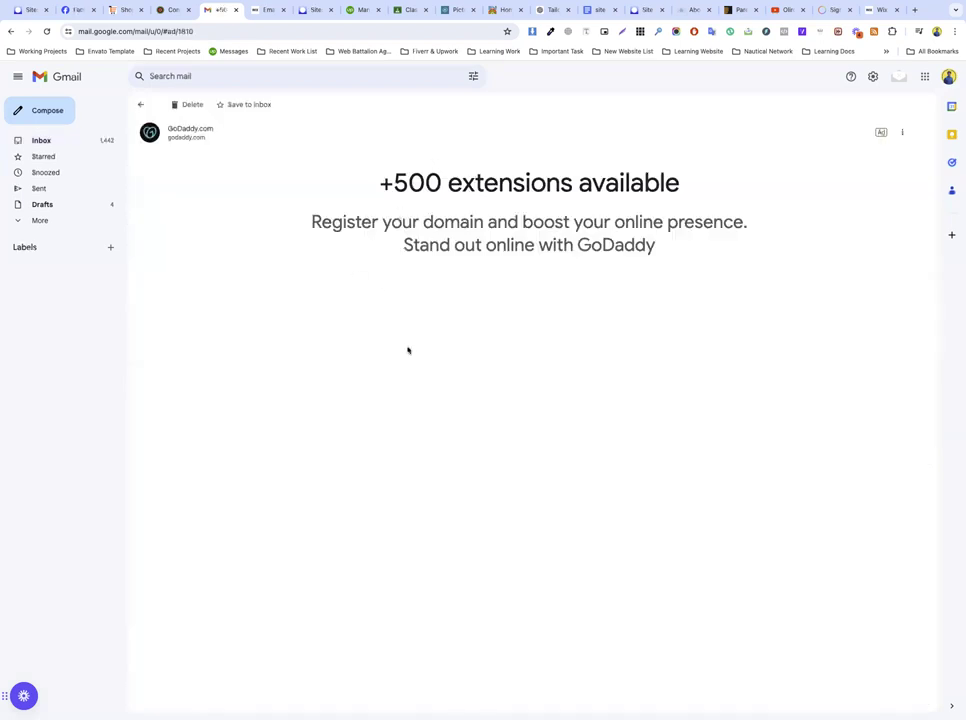
{"action": "left_click_drag", "start_coordinate": [378, 186], "coordinate": [702, 196]}
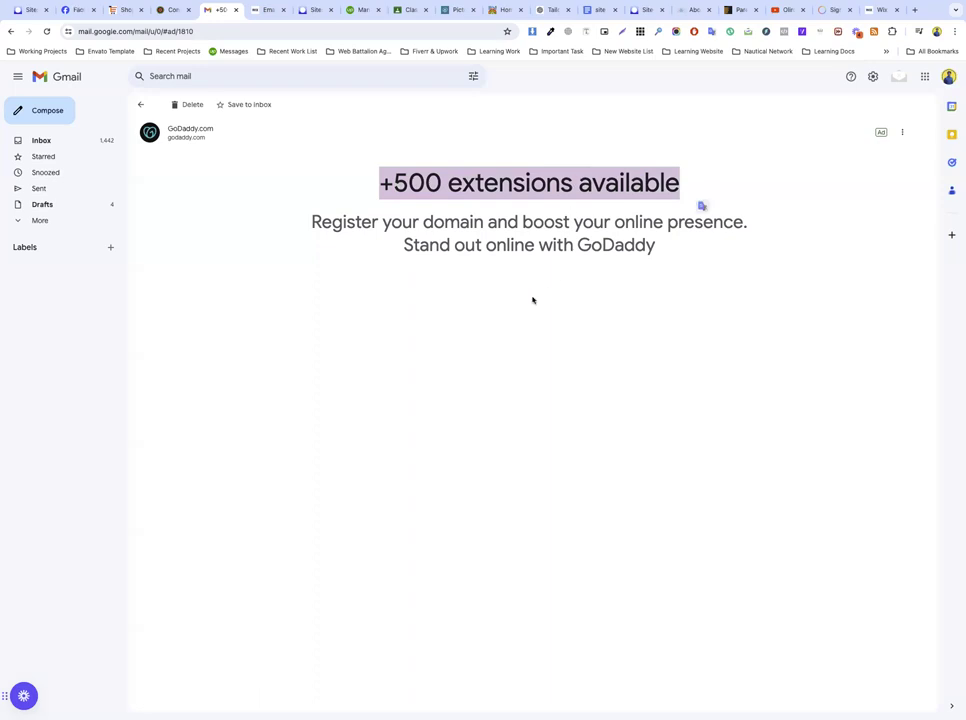
{"action": "left_click", "coordinate": [414, 232]}
{"action": "left_click_drag", "start_coordinate": [605, 237], "coordinate": [655, 245]}
{"action": "double_click", "coordinate": [526, 224]}
{"action": "left_click", "coordinate": [526, 224]}
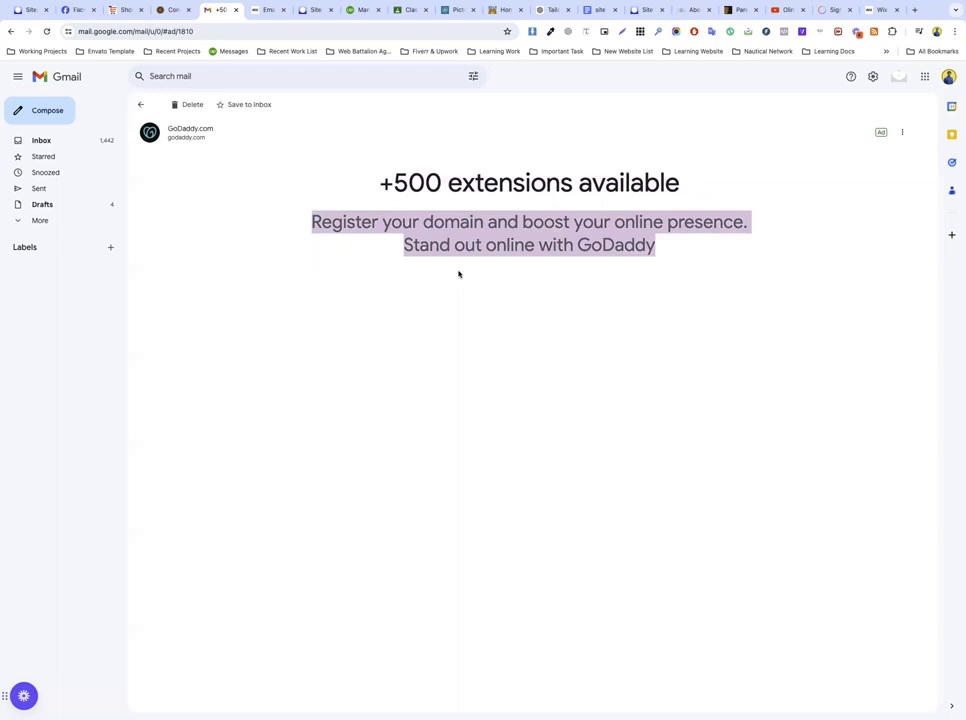
{"action": "left_click", "coordinate": [150, 118]}
Step: Glance at the Payoneer ad, then open Hostinger's 'Refer a friend' email and dismiss the toolbar tip
{"action": "left_click", "coordinate": [327, 176]}
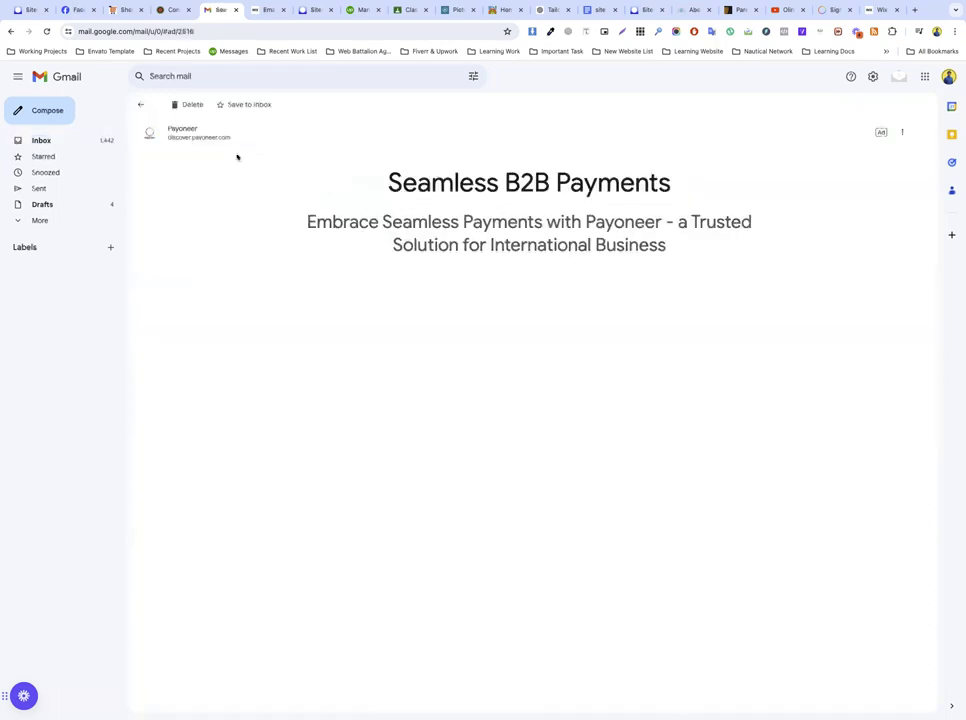
{"action": "left_click", "coordinate": [141, 104]}
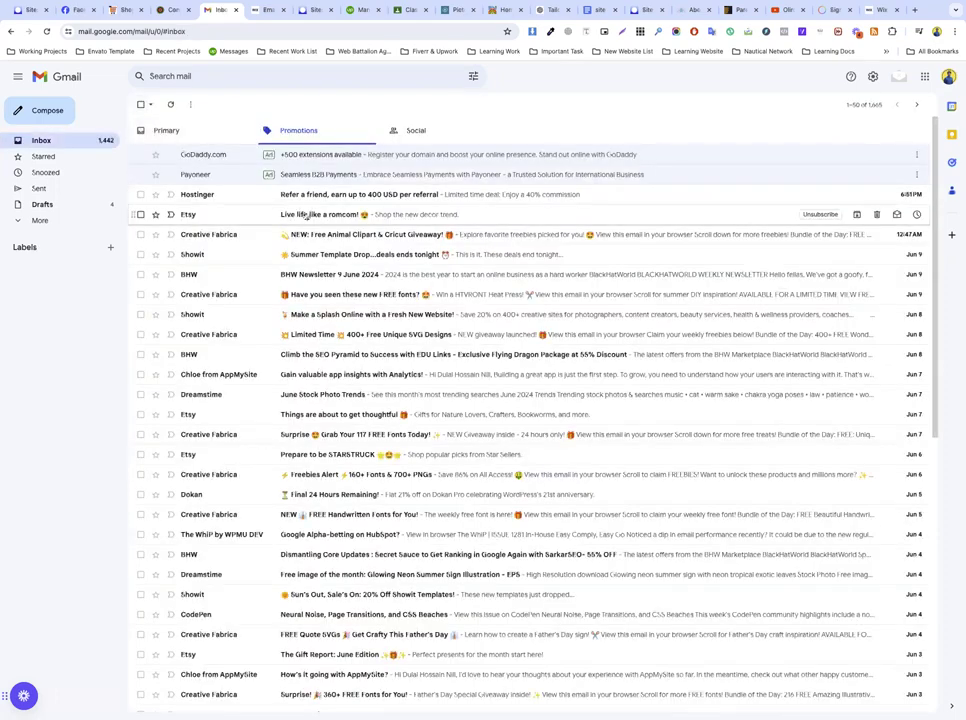
{"action": "left_click", "coordinate": [267, 194]}
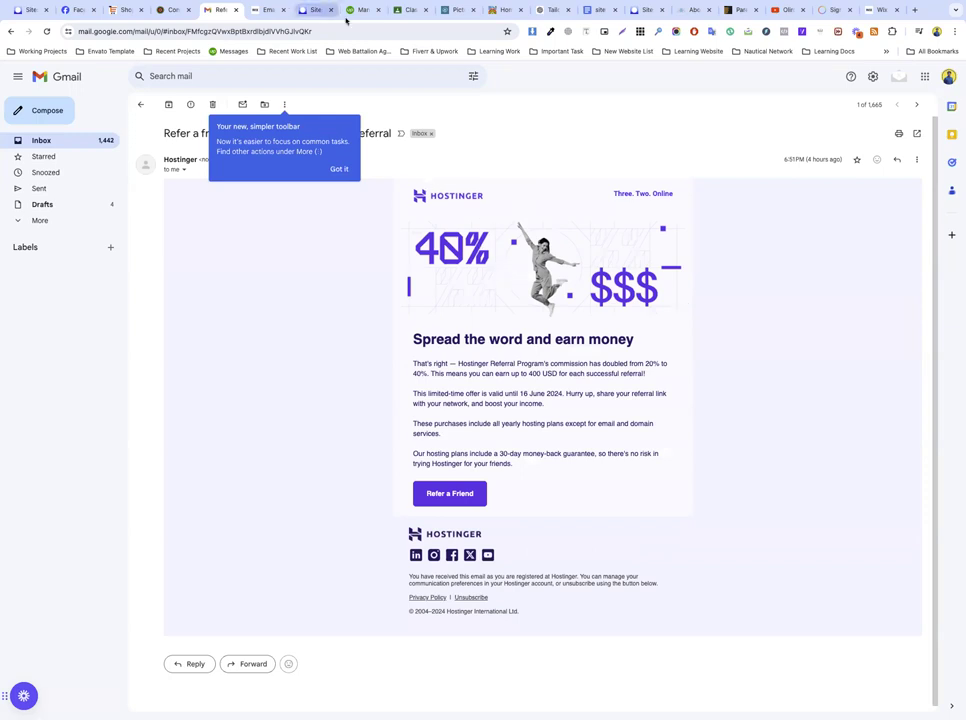
{"action": "left_click", "coordinate": [339, 169]}
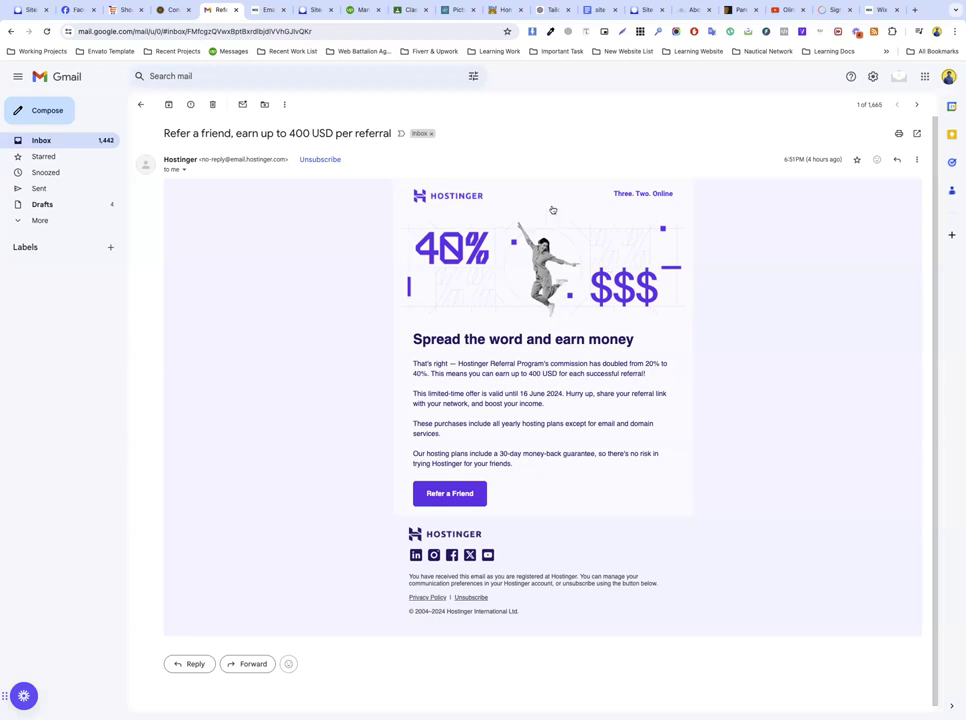
{"action": "left_click", "coordinate": [310, 10]}
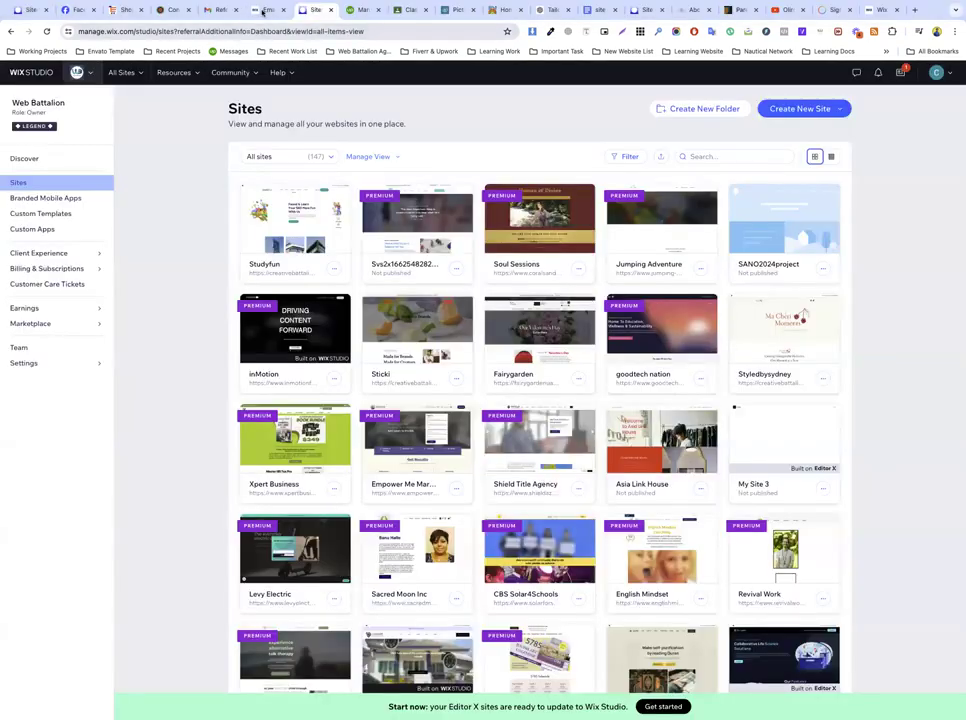
Step: Browse the email template cards, then start a new campaign from scratch
{"action": "left_click", "coordinate": [262, 10]}
{"action": "mouse_move", "coordinate": [400, 412]}
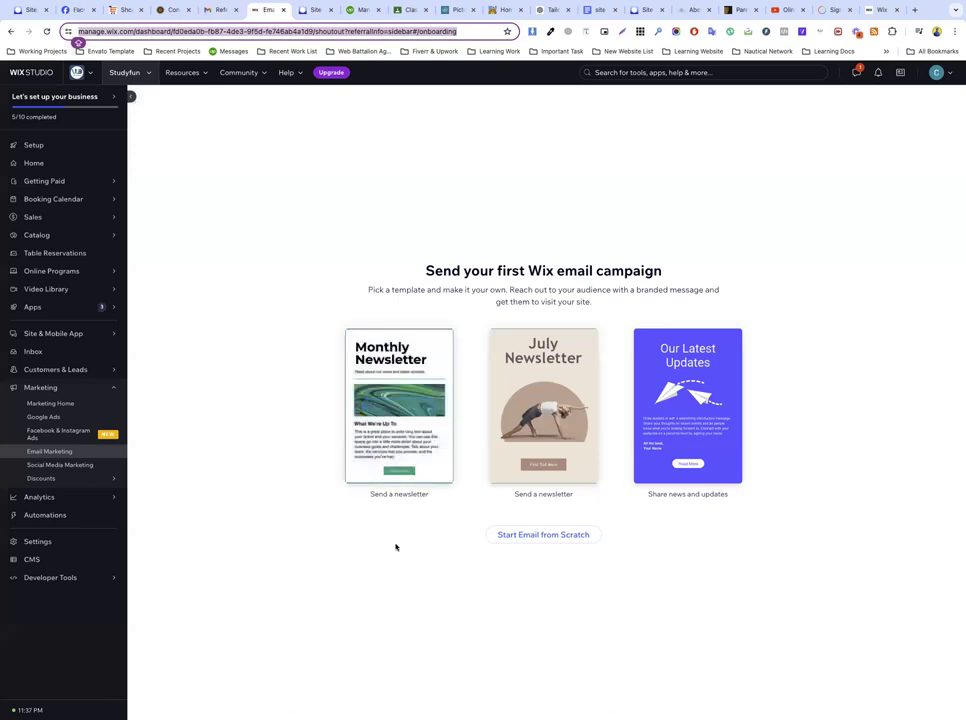
{"action": "mouse_move", "coordinate": [679, 406]}
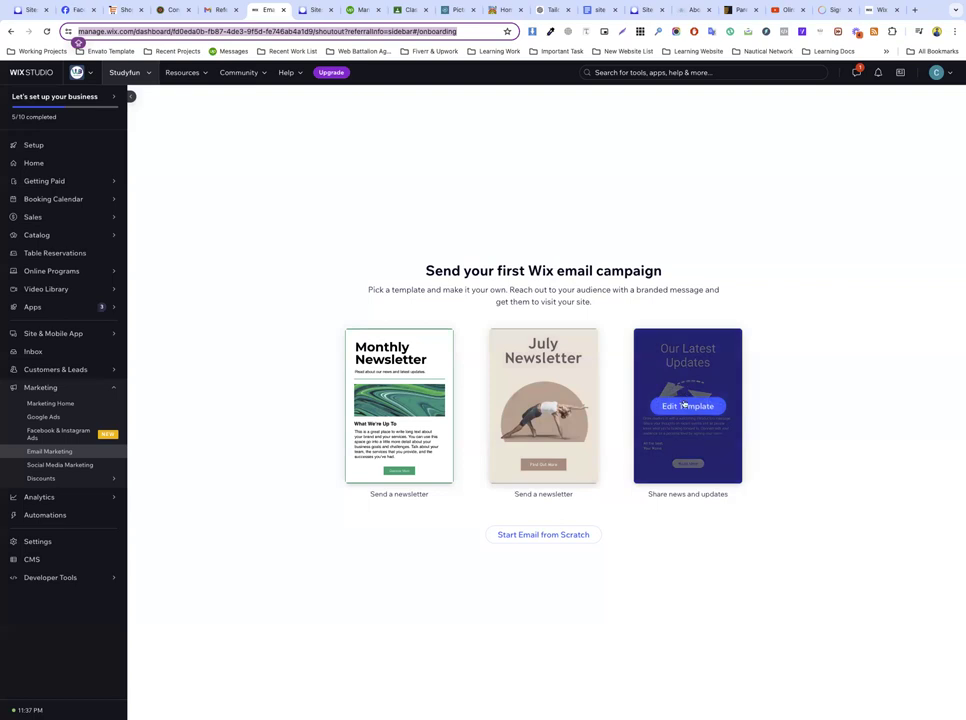
{"action": "left_click", "coordinate": [549, 540]}
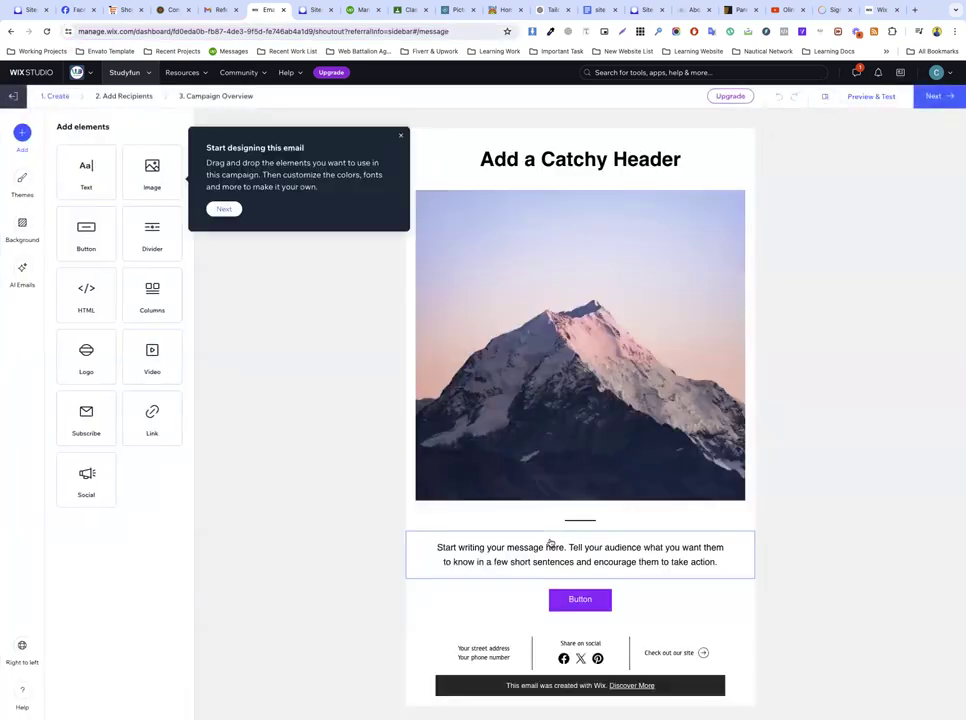
Step: Add a text block below the 'Add a Catchy Header' header
{"action": "left_click", "coordinate": [304, 104]}
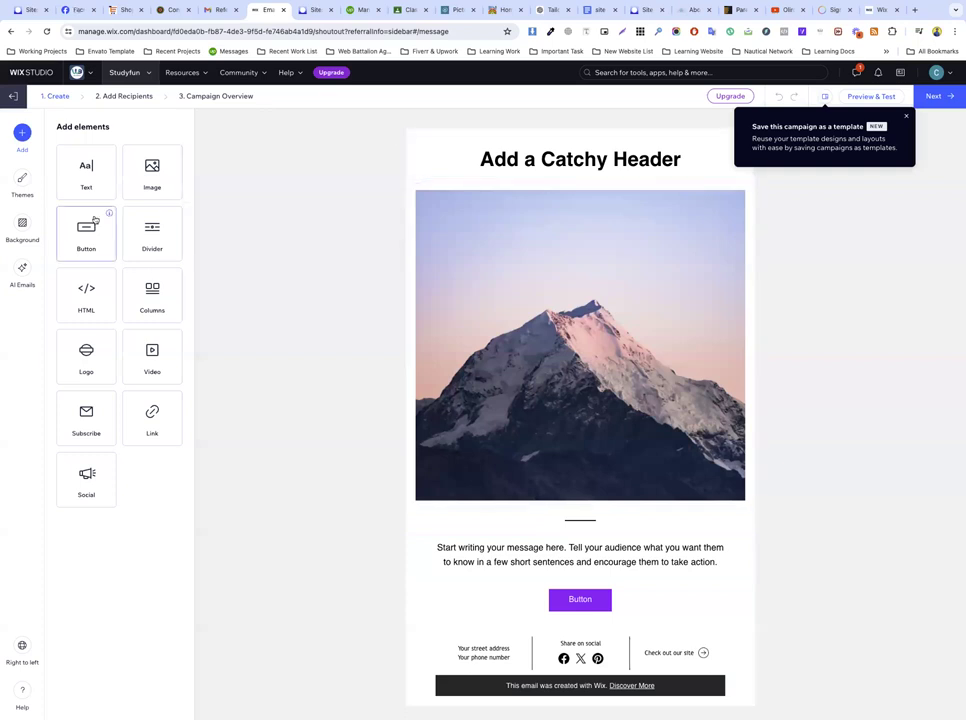
{"action": "left_click_drag", "start_coordinate": [93, 177], "coordinate": [660, 176]}
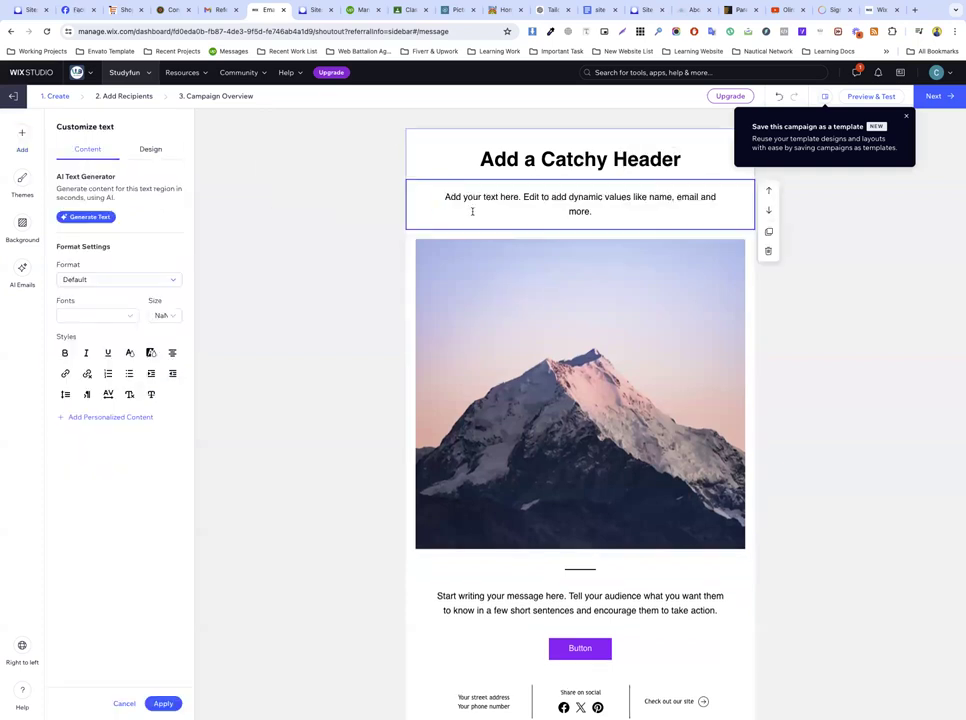
{"action": "left_click", "coordinate": [213, 10]}
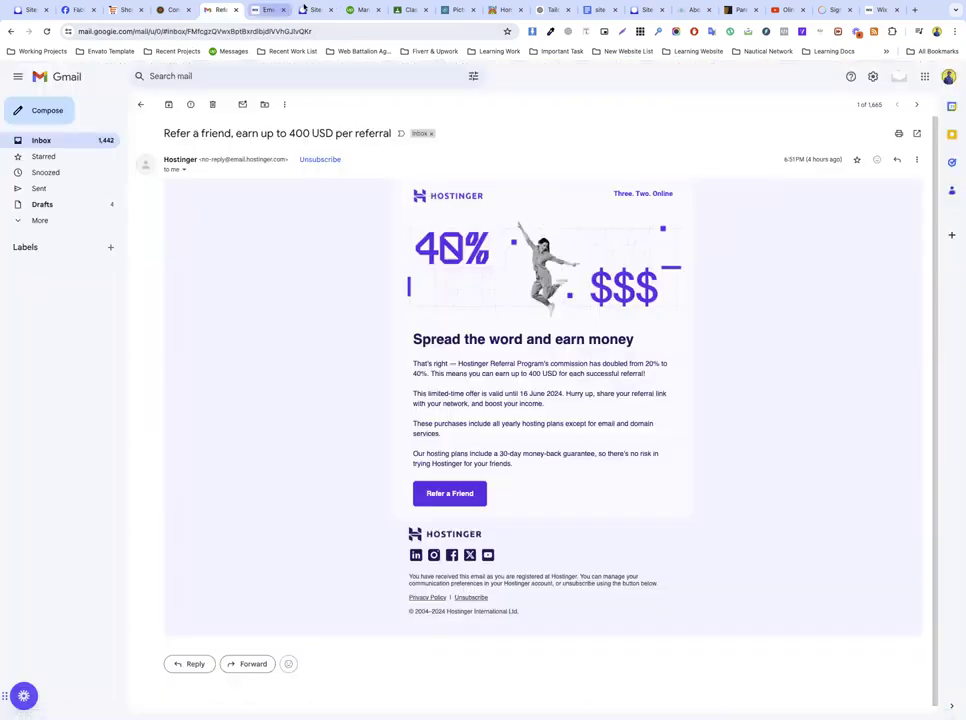
{"action": "left_click", "coordinate": [303, 9]}
{"action": "left_click", "coordinate": [274, 9]}
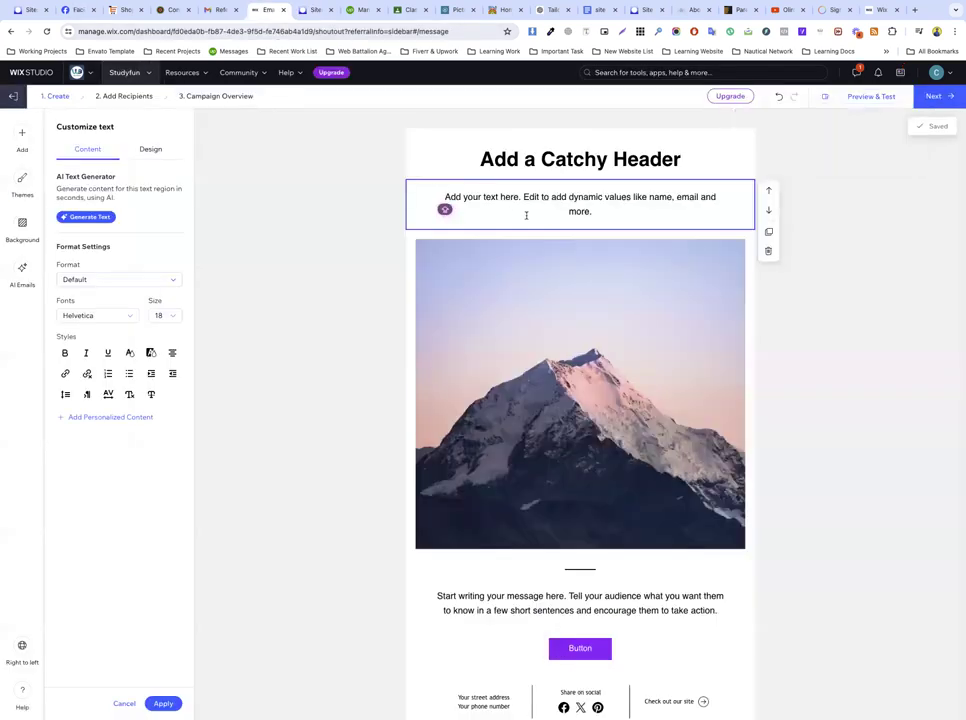
Step: Add a two-column block under the intro text using the buttons-only preset
{"action": "left_click", "coordinate": [440, 350]}
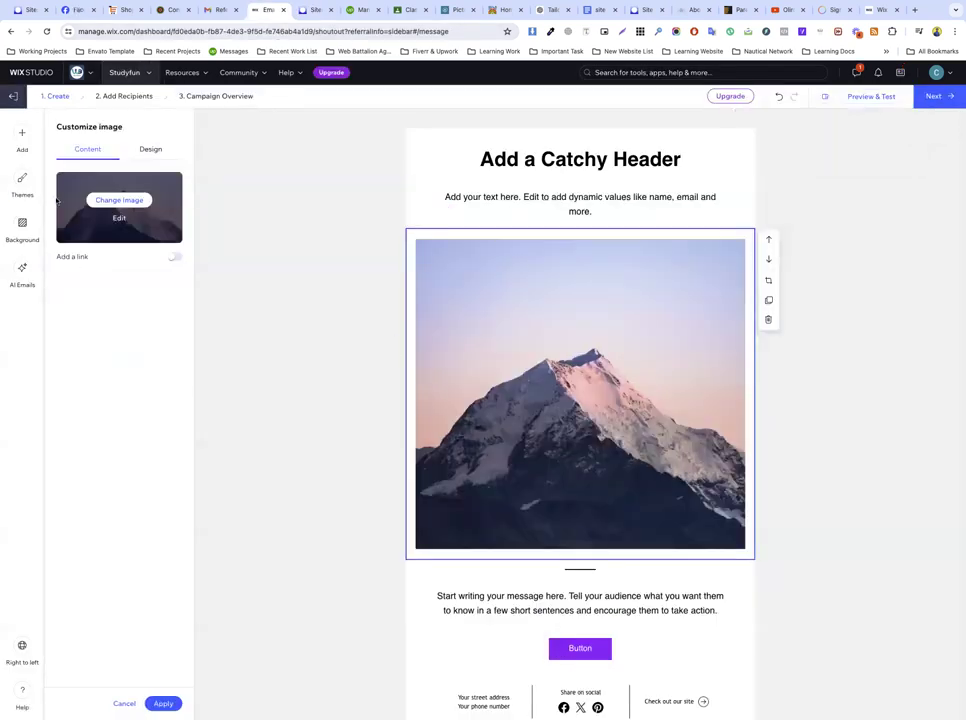
{"action": "left_click", "coordinate": [22, 134]}
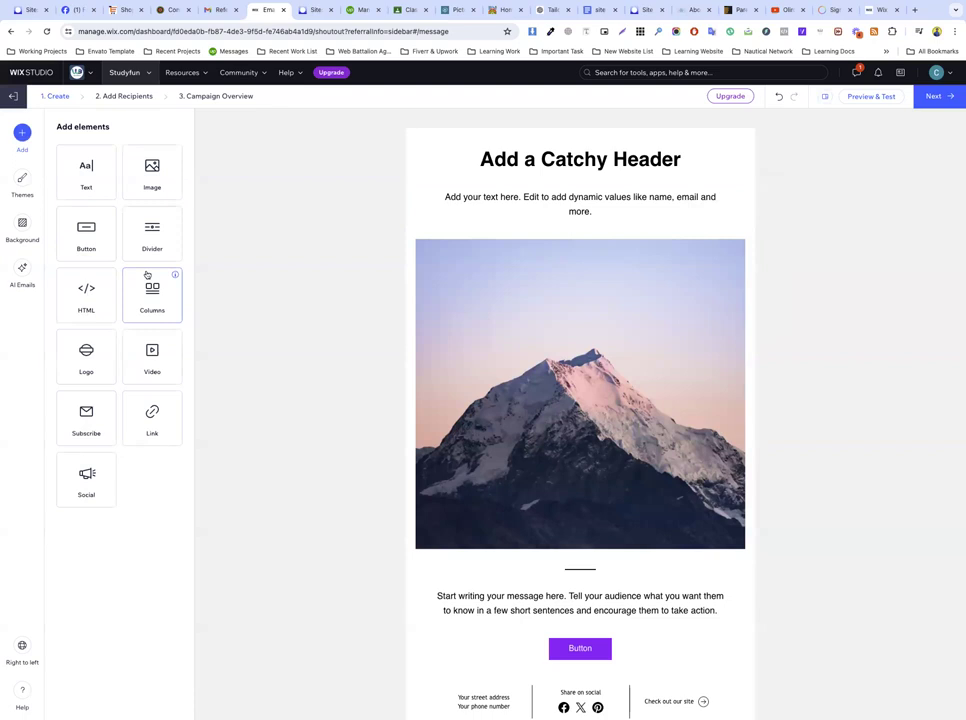
{"action": "left_click_drag", "start_coordinate": [151, 280], "coordinate": [563, 243]}
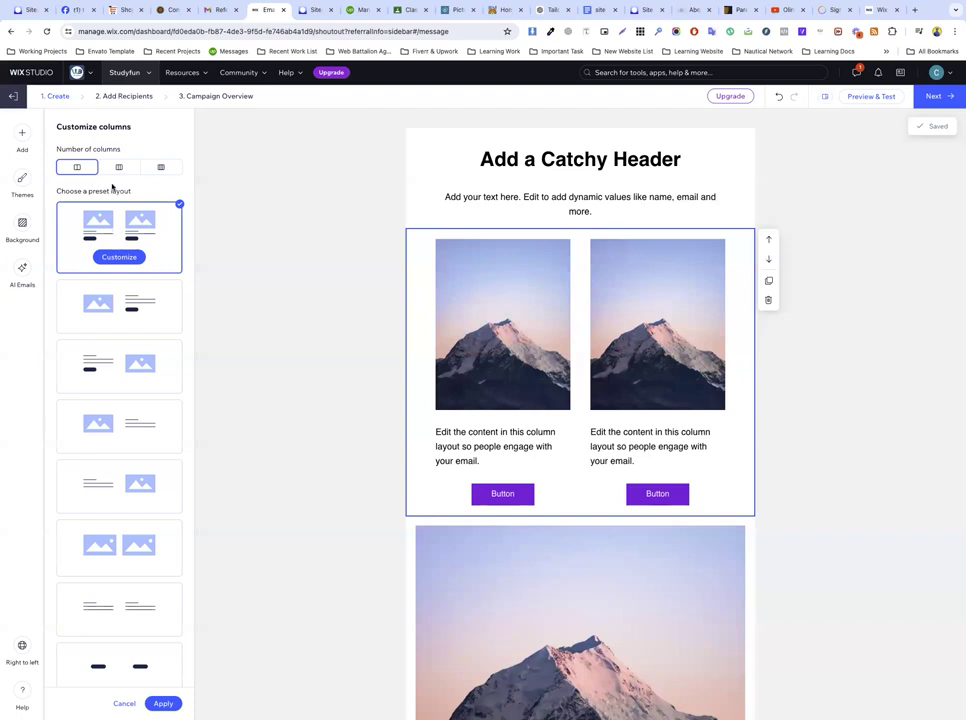
{"action": "scroll", "coordinate": [114, 494], "scroll_direction": "down", "scroll_amount": 1}
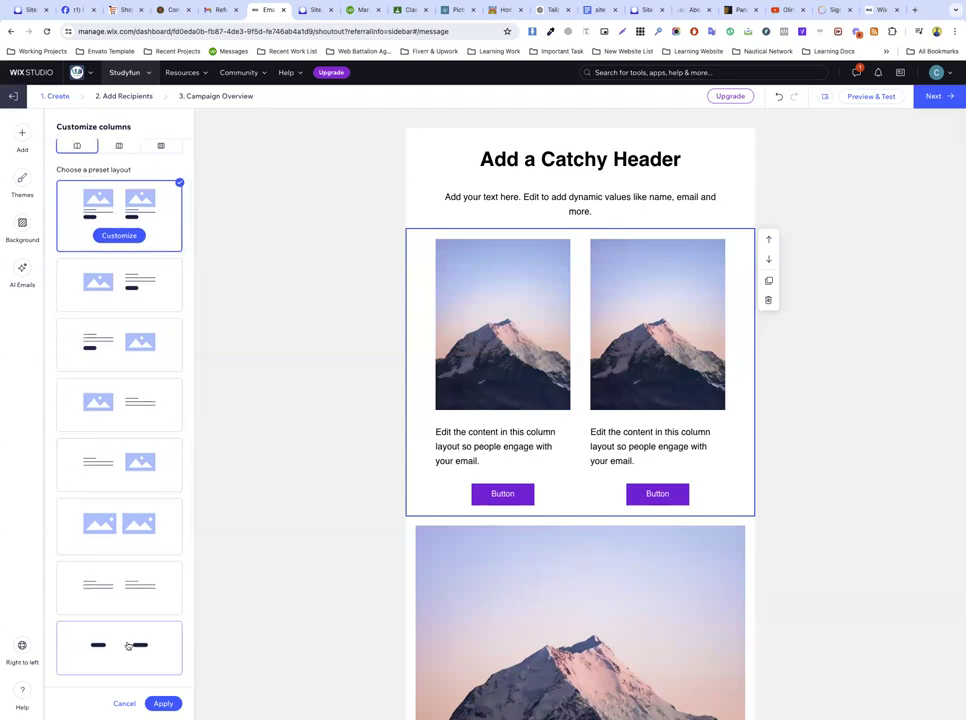
{"action": "left_click", "coordinate": [125, 645]}
Step: Select the left and right buttons and review the right button's design and content settings
{"action": "left_click", "coordinate": [493, 248]}
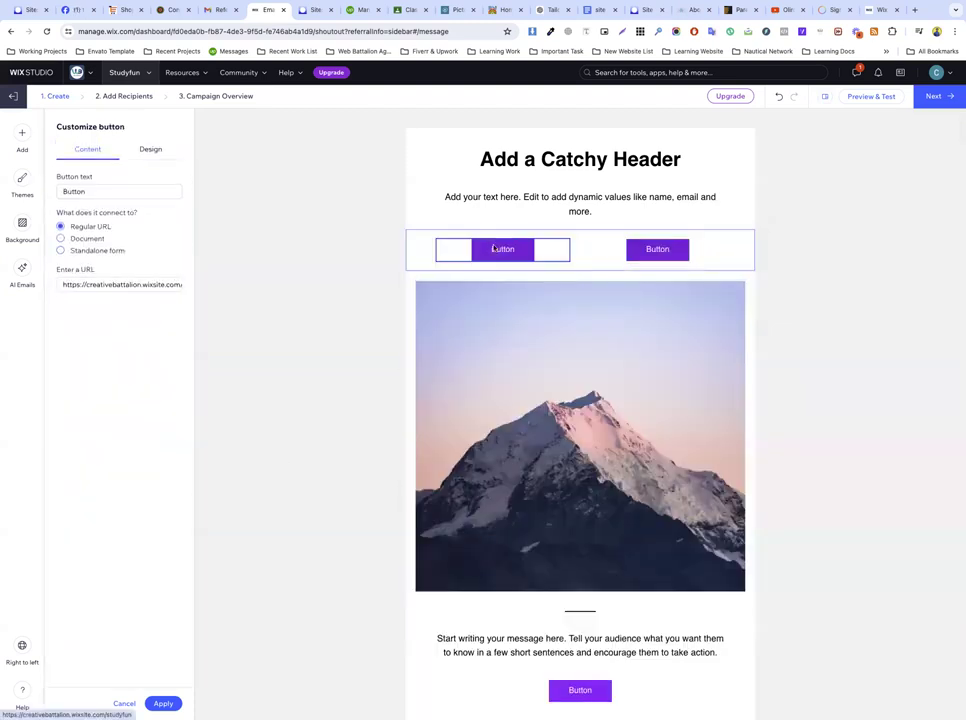
{"action": "right_click", "coordinate": [487, 257]}
{"action": "left_click", "coordinate": [433, 302]}
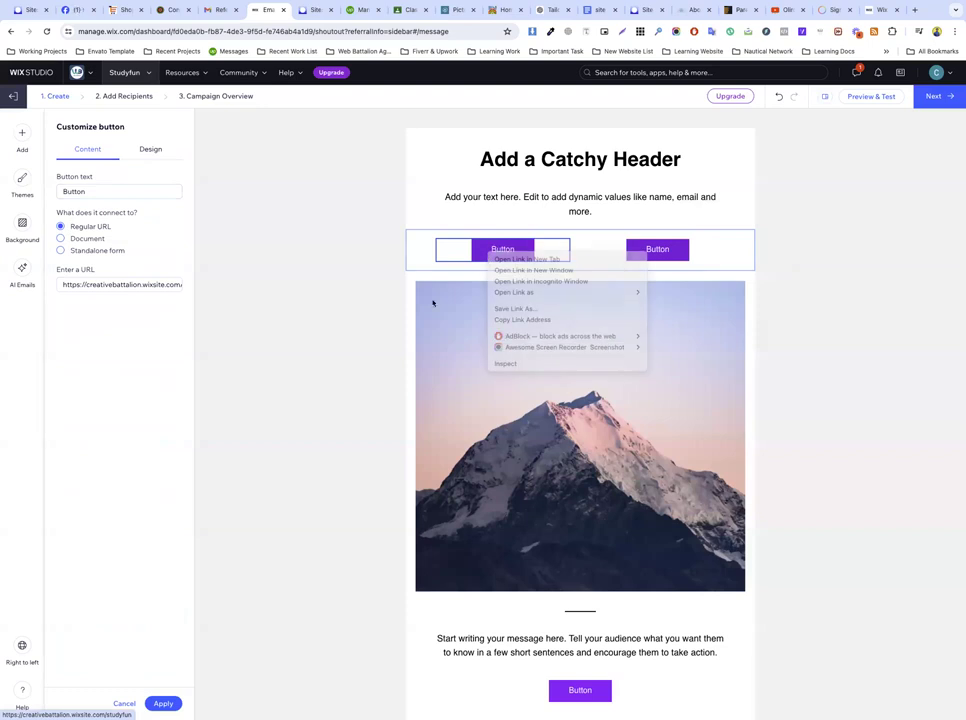
{"action": "left_click", "coordinate": [657, 256]}
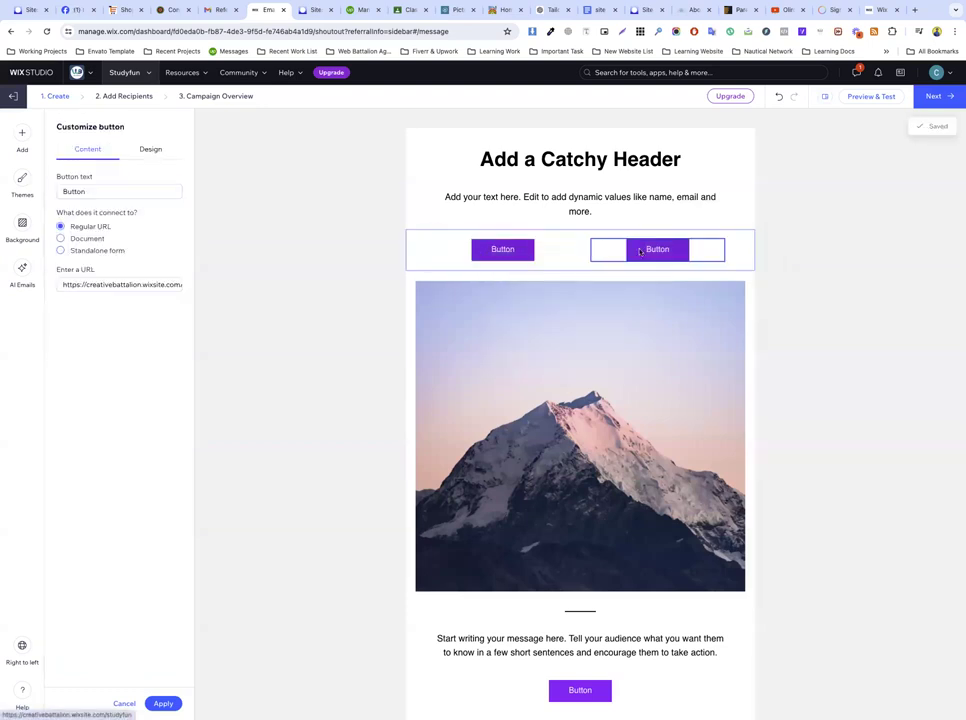
{"action": "left_click", "coordinate": [148, 150]}
{"action": "left_click", "coordinate": [87, 151]}
{"action": "left_click", "coordinate": [22, 133]}
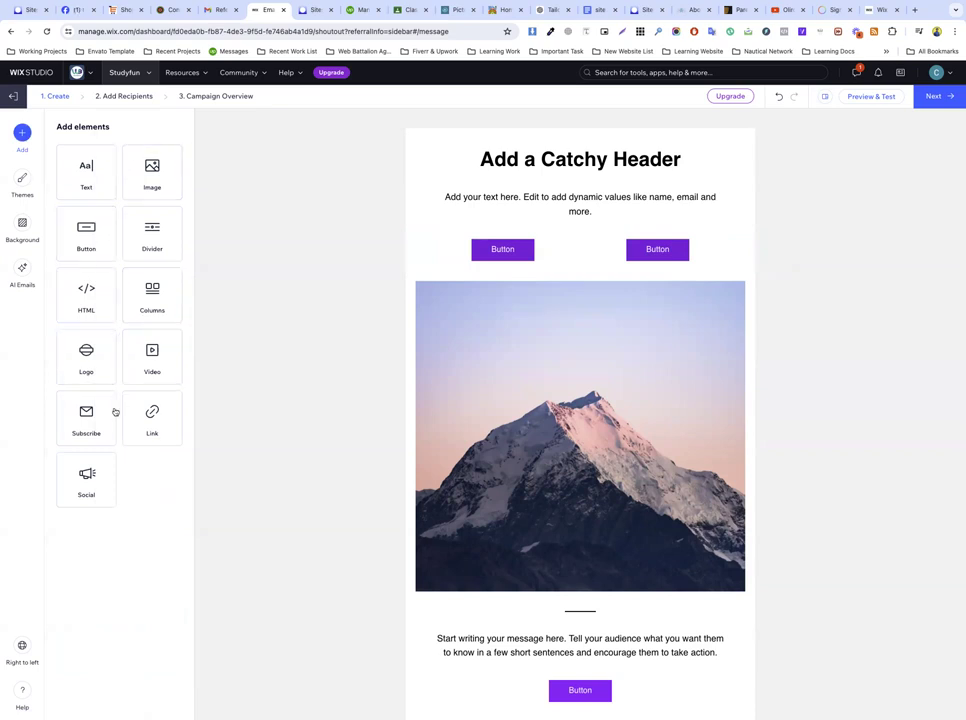
Step: Add a text-only two-column block between the buttons and the mountain image
{"action": "left_click_drag", "start_coordinate": [147, 319], "coordinate": [571, 300]}
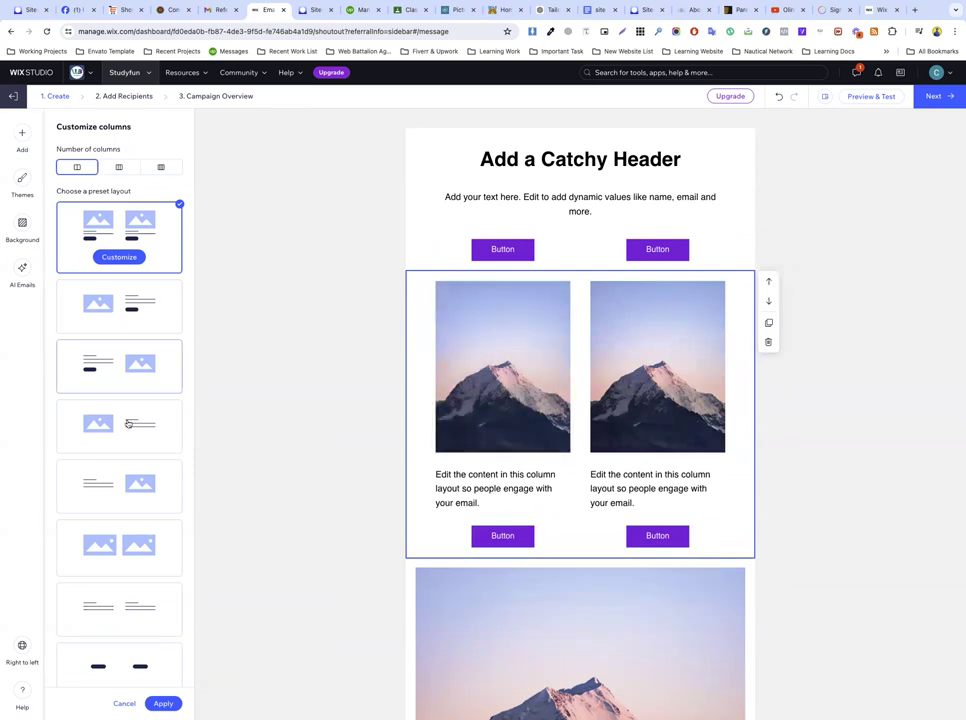
{"action": "scroll", "coordinate": [122, 450], "scroll_direction": "down", "scroll_amount": 1}
{"action": "left_click", "coordinate": [114, 575]}
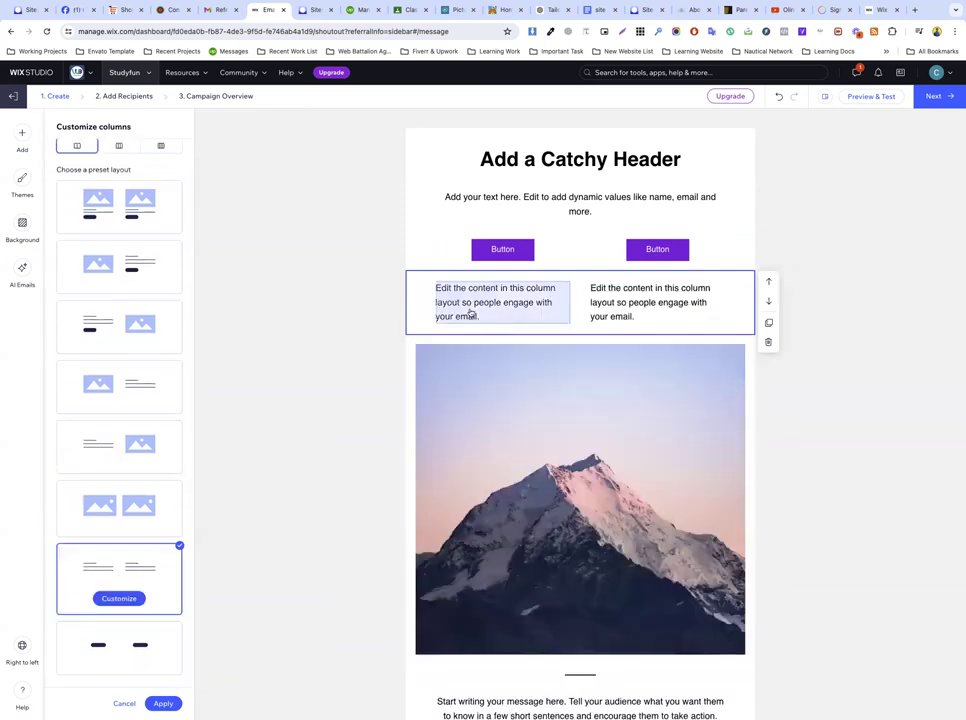
{"action": "left_click", "coordinate": [647, 313]}
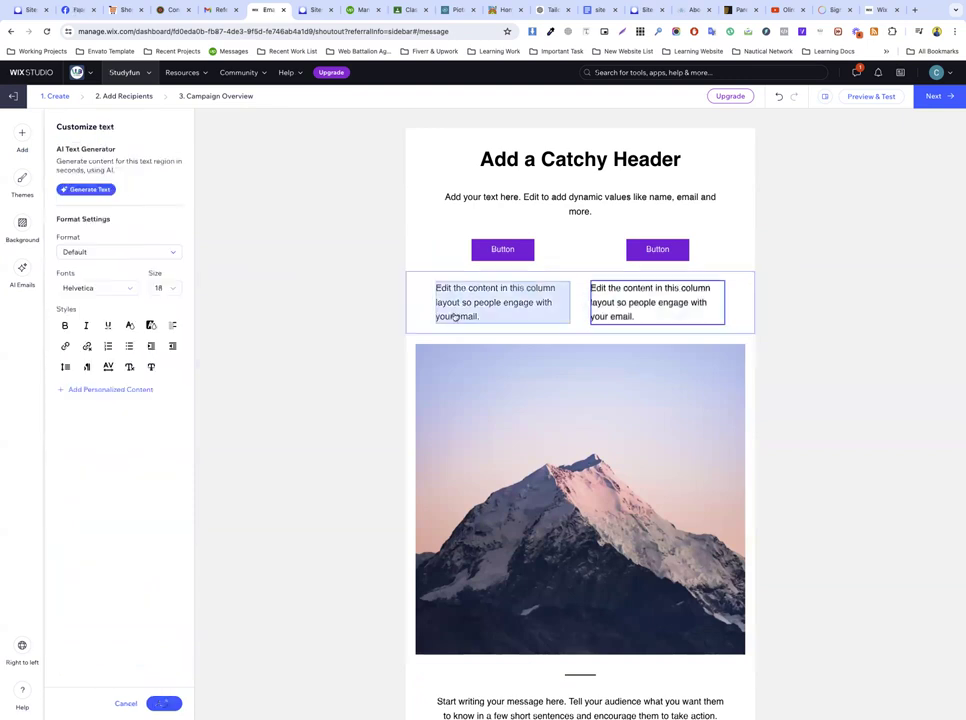
{"action": "left_click", "coordinate": [451, 317]}
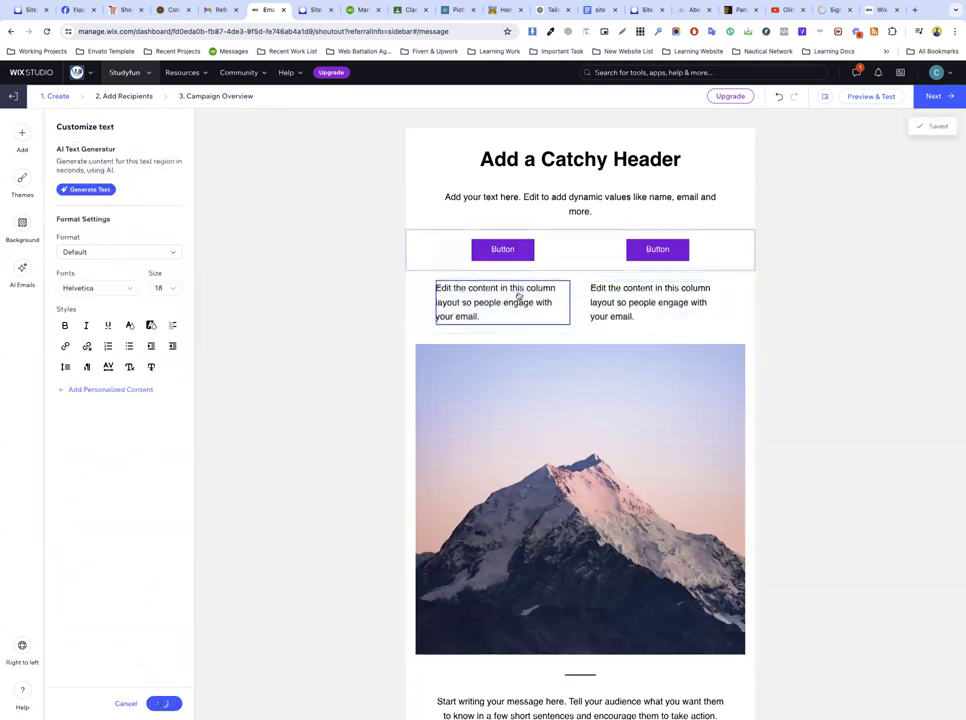
Step: Review the footer settings, then proceed to the Add Recipients step
{"action": "scroll", "coordinate": [522, 456], "scroll_direction": "down", "scroll_amount": 3}
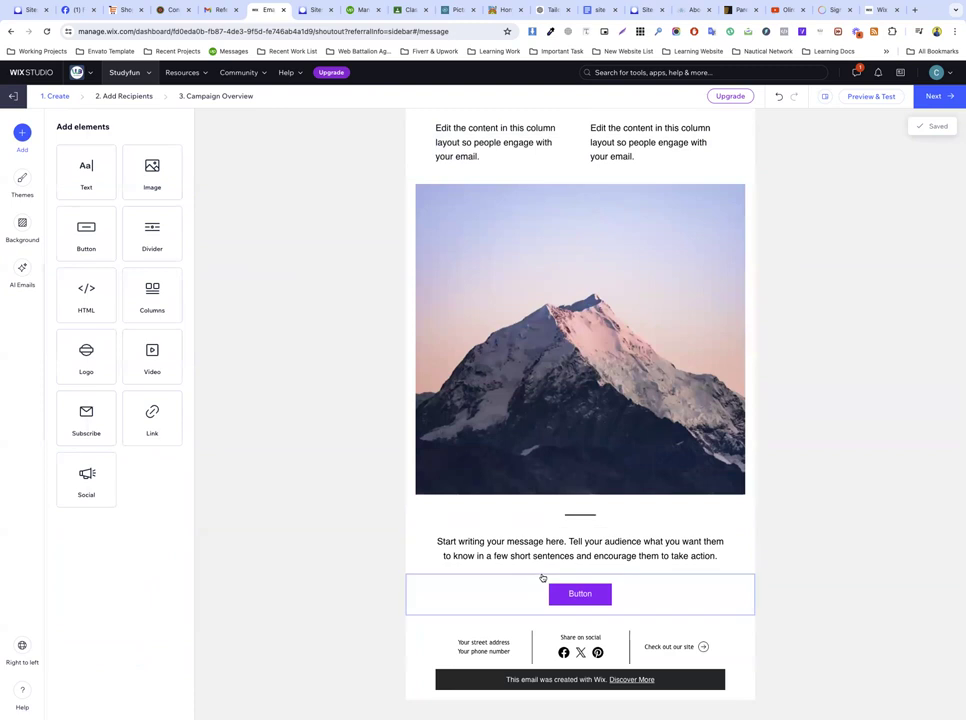
{"action": "left_click", "coordinate": [525, 645]}
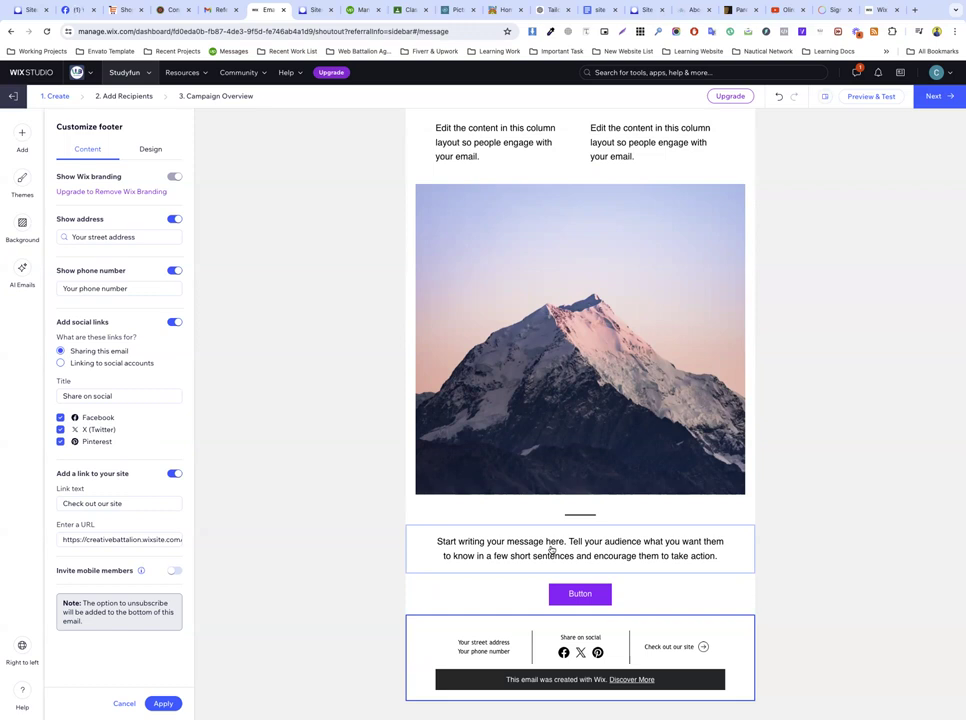
{"action": "left_click", "coordinate": [330, 521]}
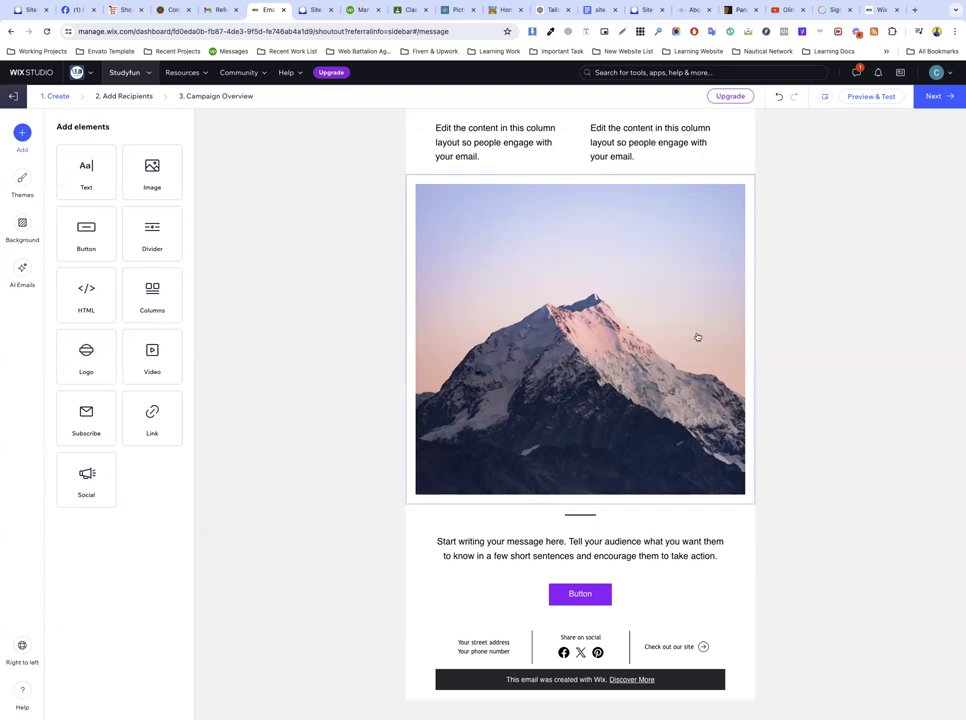
{"action": "scroll", "coordinate": [696, 336], "scroll_direction": "up", "scroll_amount": 2}
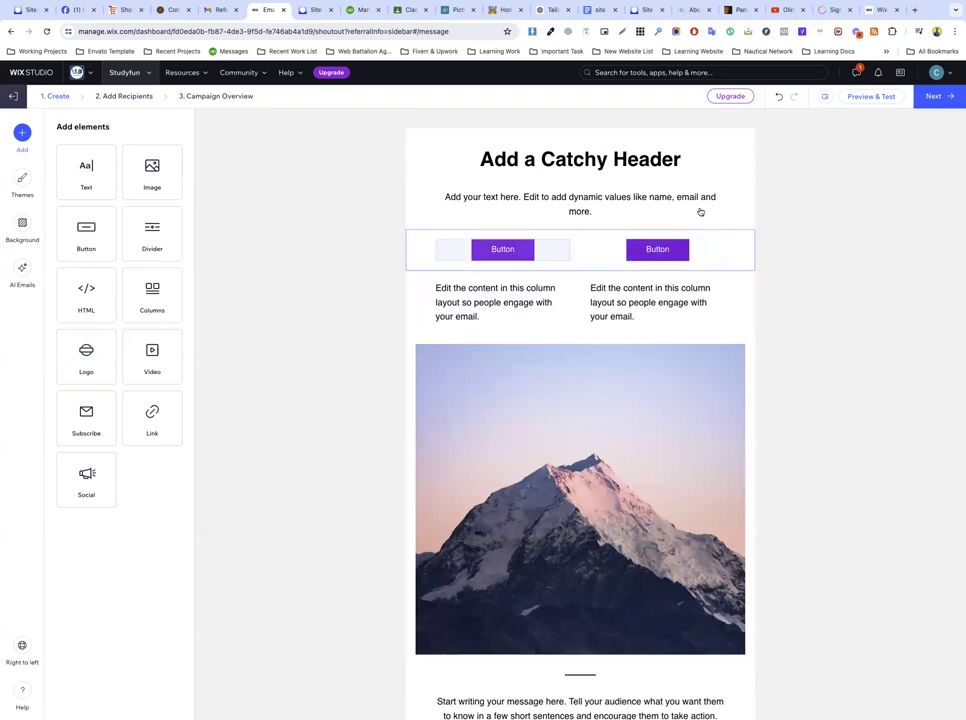
{"action": "left_click", "coordinate": [932, 97]}
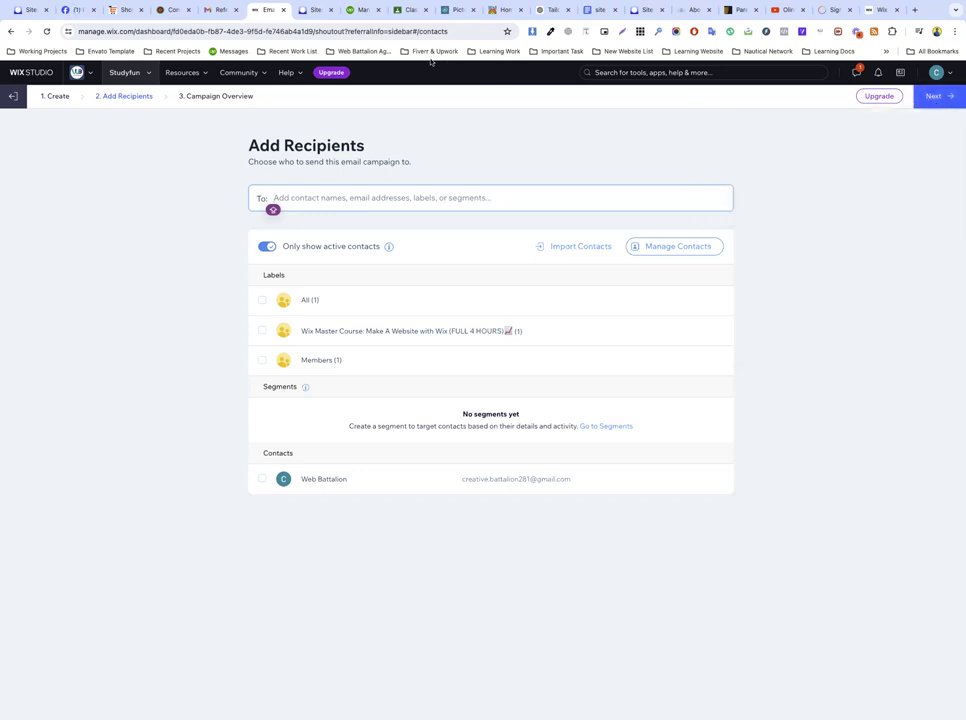
Step: Add the 'All (1)' contacts label as recipients
{"action": "left_click", "coordinate": [297, 144]}
{"action": "triple_click", "coordinate": [297, 144]}
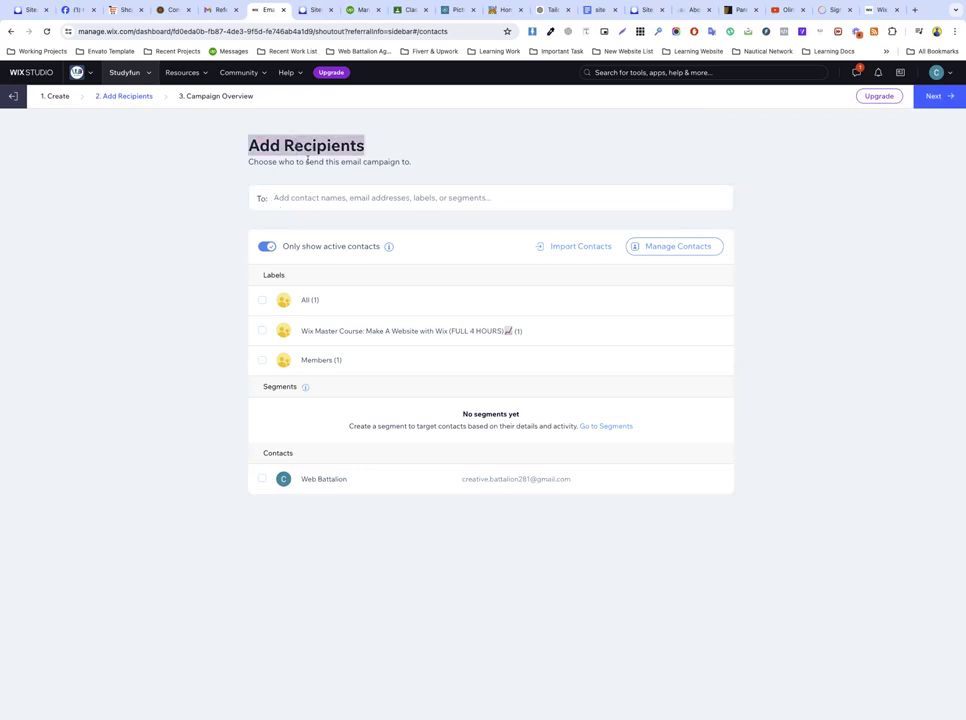
{"action": "left_click", "coordinate": [327, 190]}
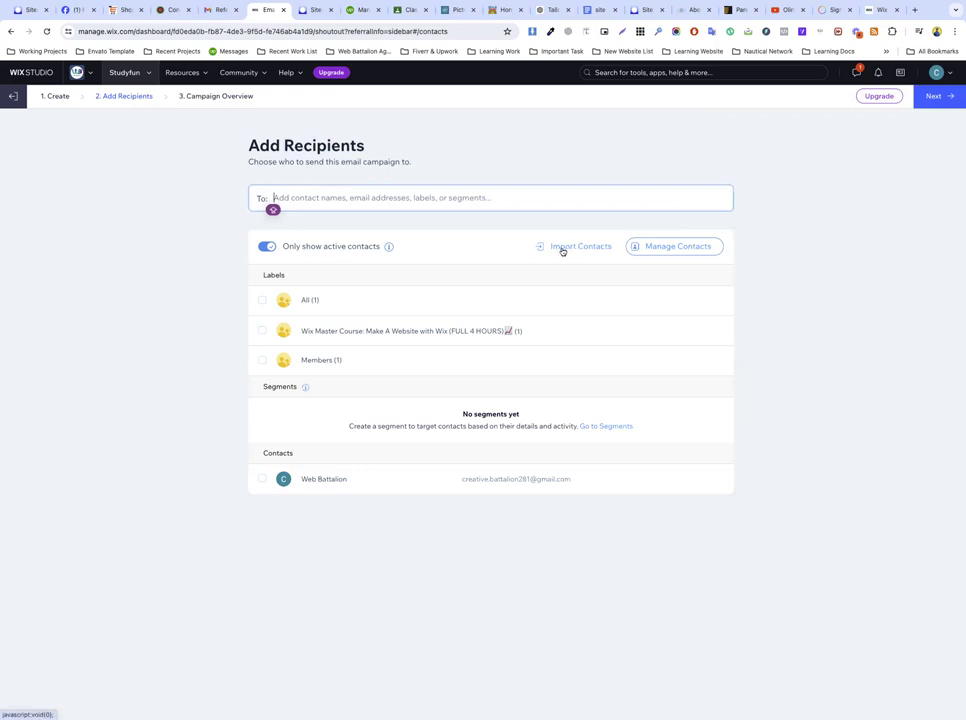
{"action": "key", "text": "Tab"}
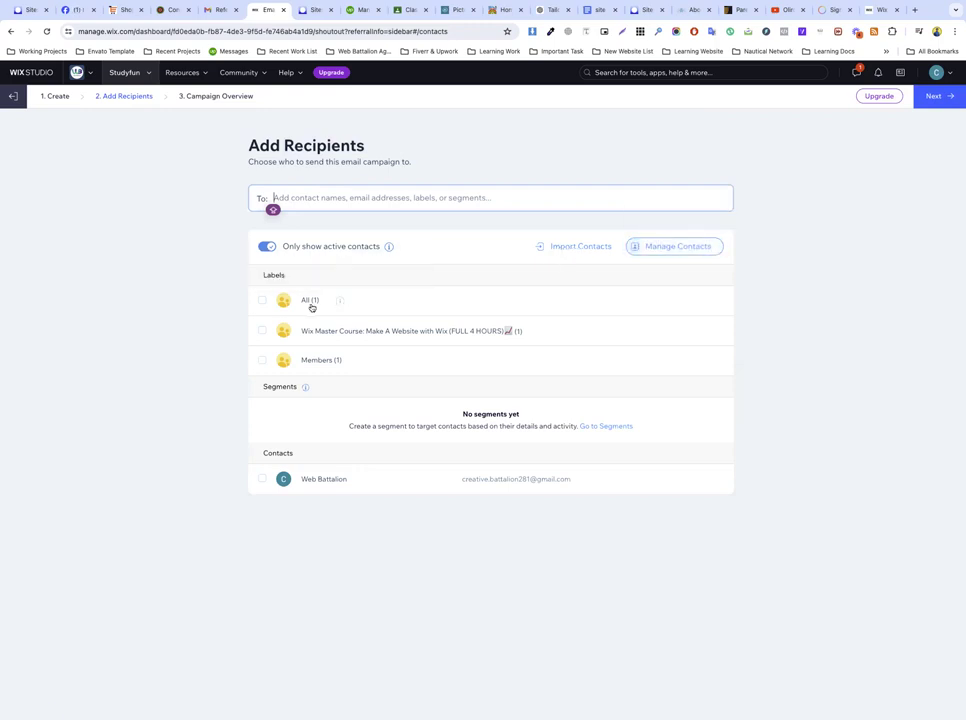
{"action": "left_click", "coordinate": [309, 303]}
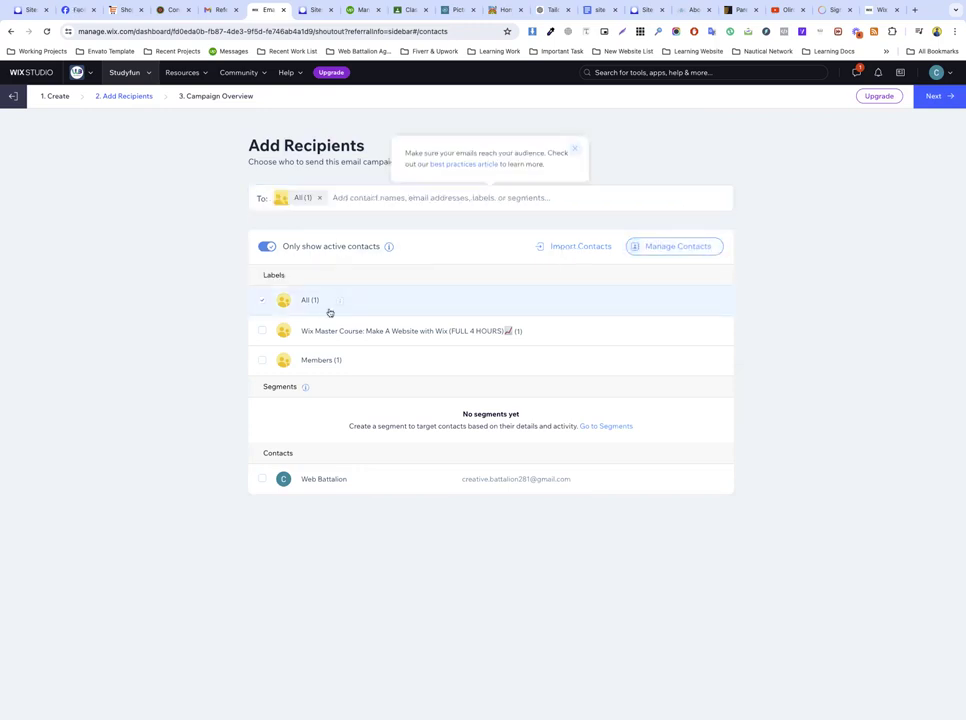
Step: Add a Gmail address typed in the To field and the saved contact as recipients
{"action": "left_click", "coordinate": [334, 198]}
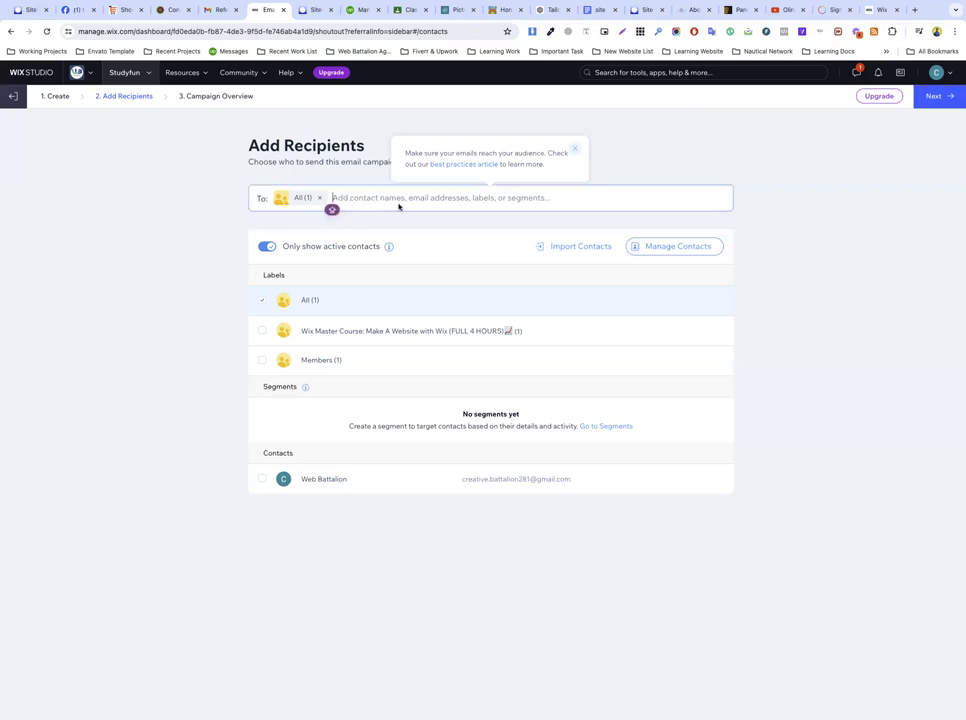
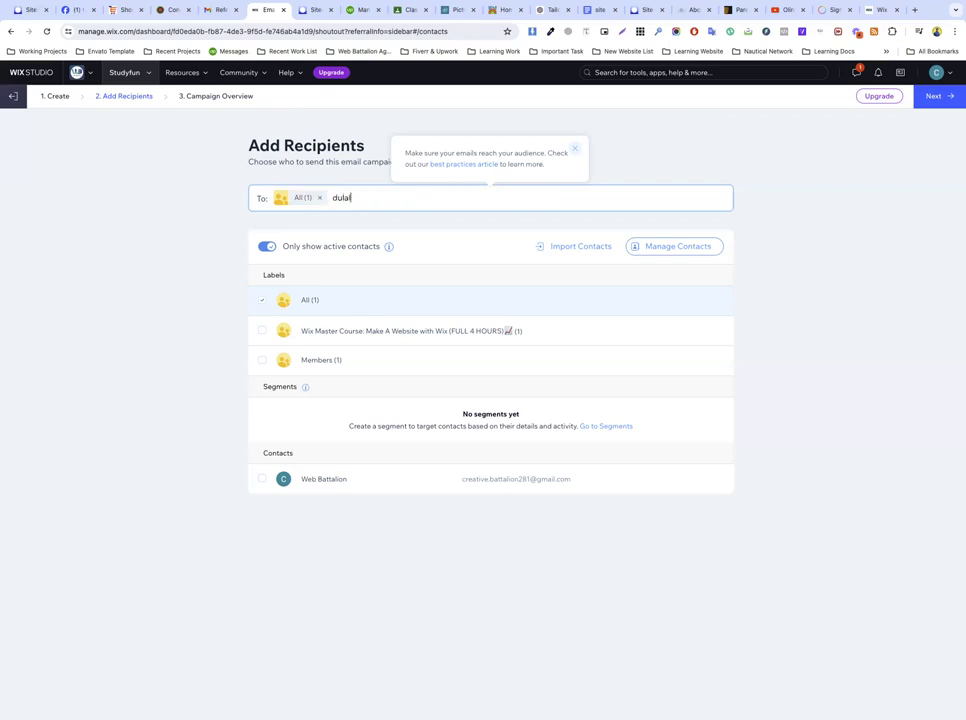
{"action": "key", "text": "Return"}
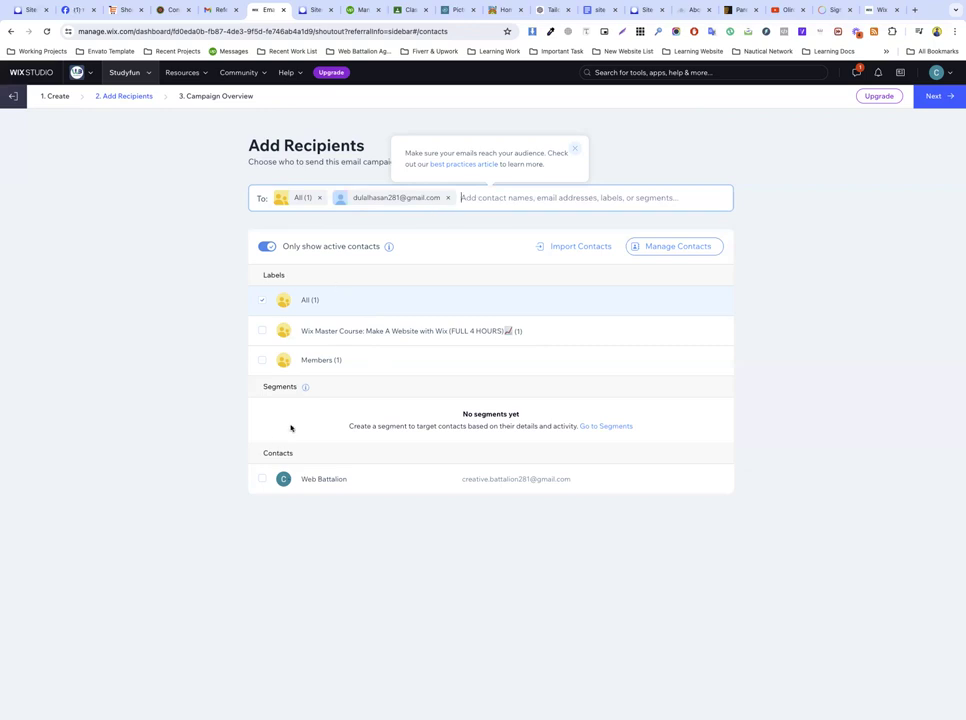
{"action": "left_click", "coordinate": [263, 478]}
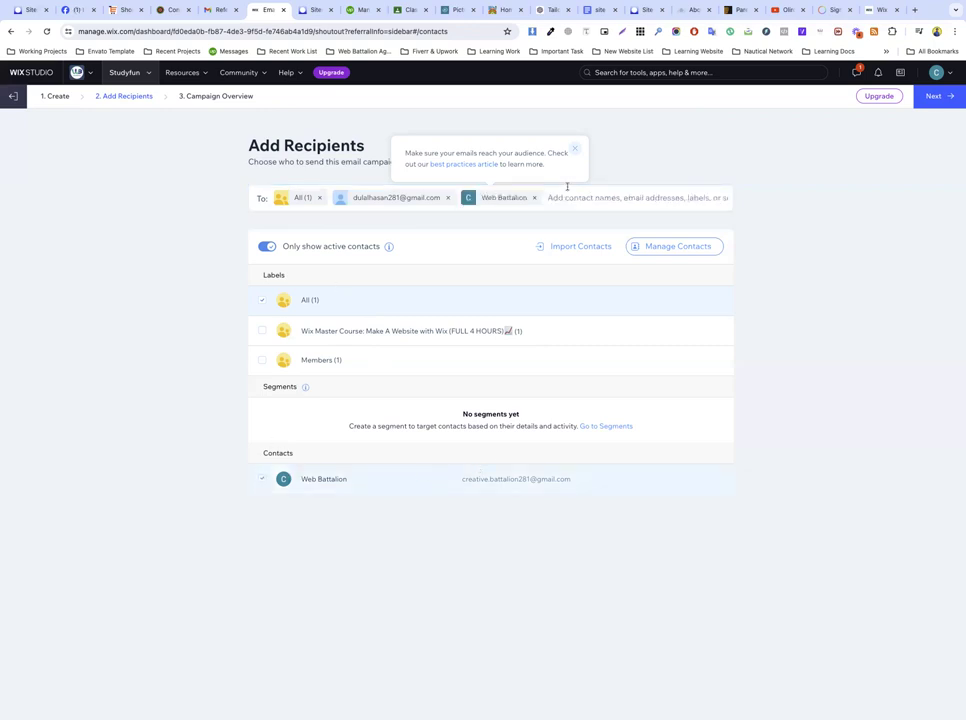
Step: Continue to the campaign overview and select the current subject line text
{"action": "left_click", "coordinate": [935, 96]}
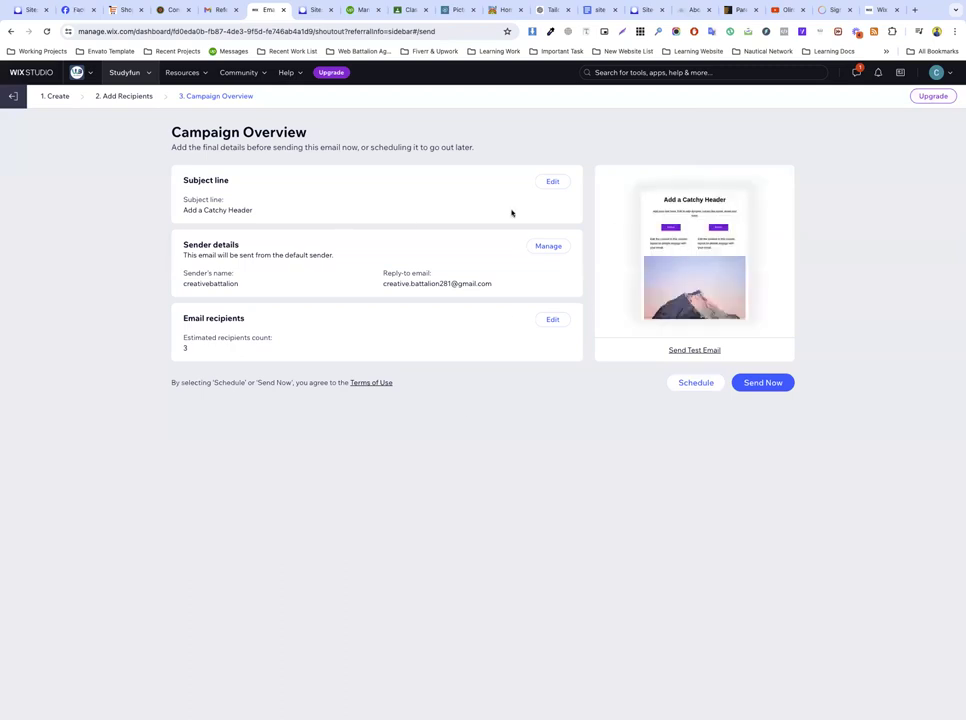
{"action": "left_click_drag", "start_coordinate": [217, 221], "coordinate": [252, 216]}
{"action": "left_click", "coordinate": [229, 211]}
{"action": "triple_click", "coordinate": [218, 210]}
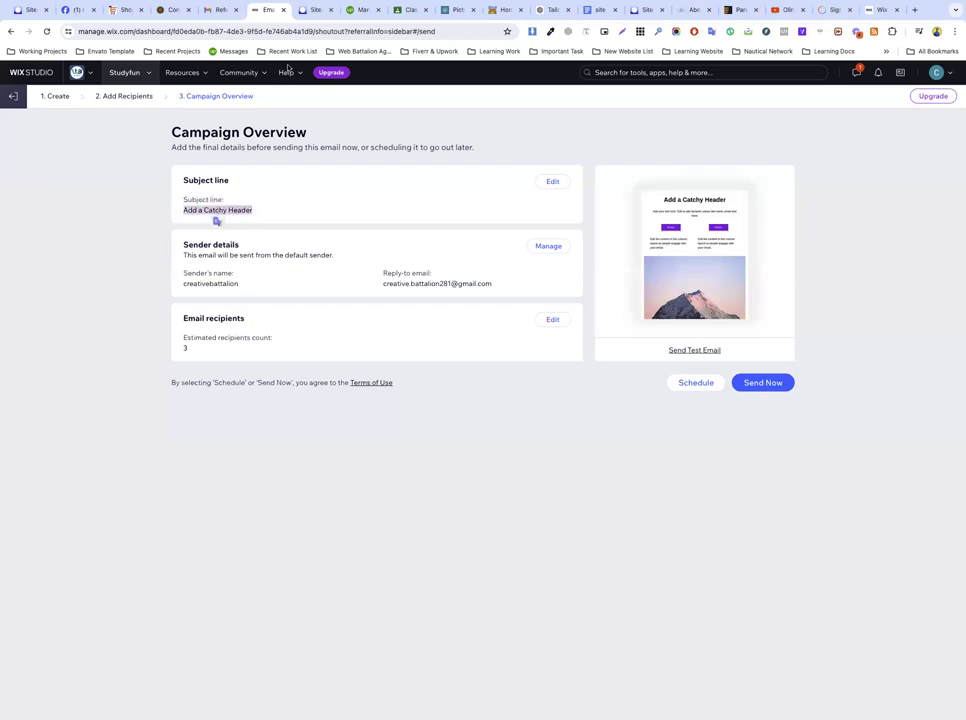
{"action": "left_click", "coordinate": [208, 8]}
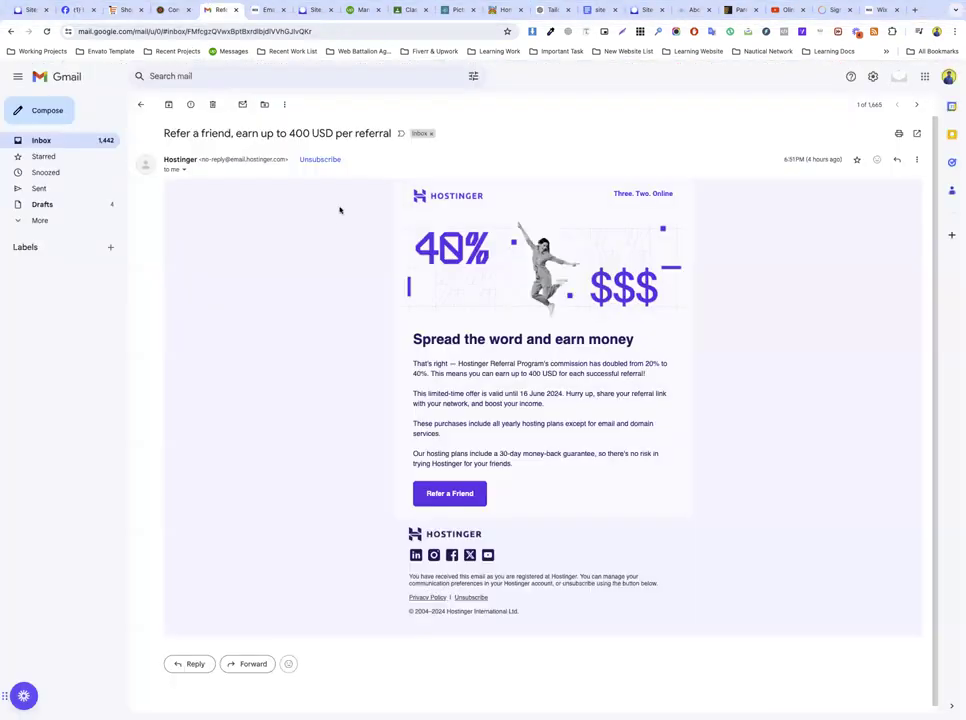
Step: Select and copy the Hostinger email's subject 'Refer a friend, earn up to 400 USD per referral'
{"action": "double_click", "coordinate": [241, 133]}
{"action": "triple_click", "coordinate": [242, 133]}
{"action": "key", "text": "ctrl+c"}
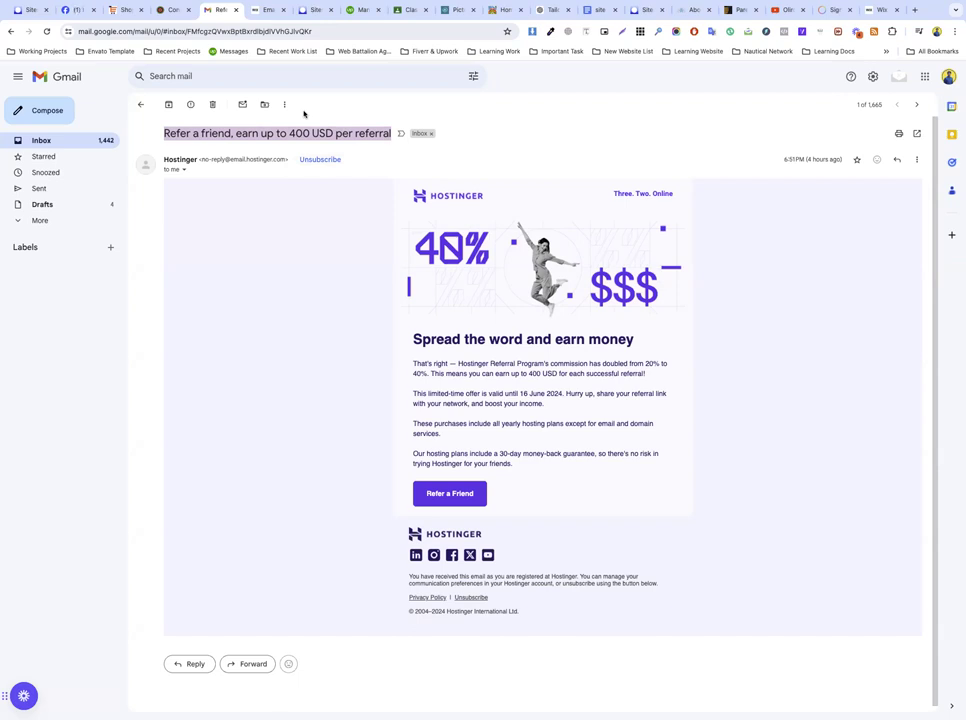
{"action": "left_click", "coordinate": [268, 11]}
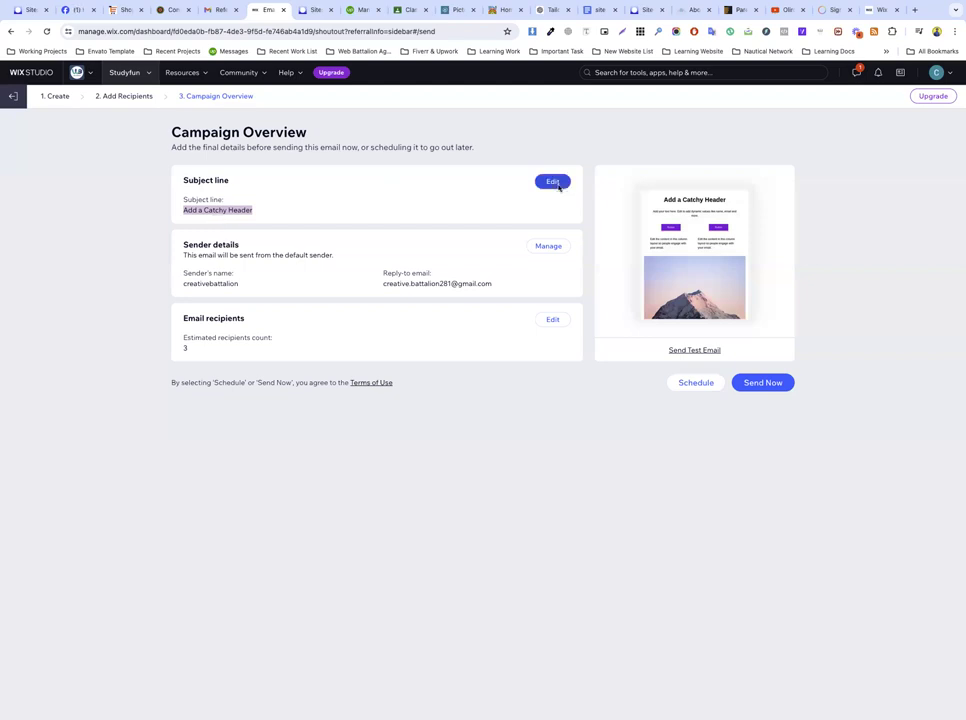
Step: Paste 'Refer a friend, earn up to 400 USD per referral' over the old subject line and save
{"action": "left_click", "coordinate": [556, 183]}
{"action": "triple_click", "coordinate": [400, 367]}
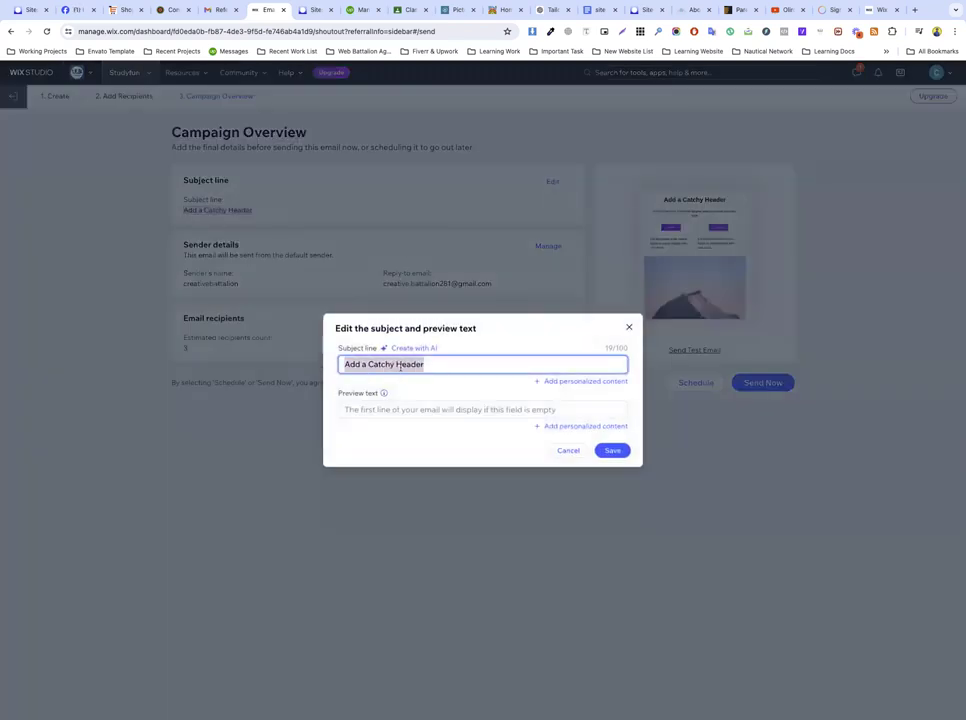
{"action": "key", "text": "ctrl+v"}
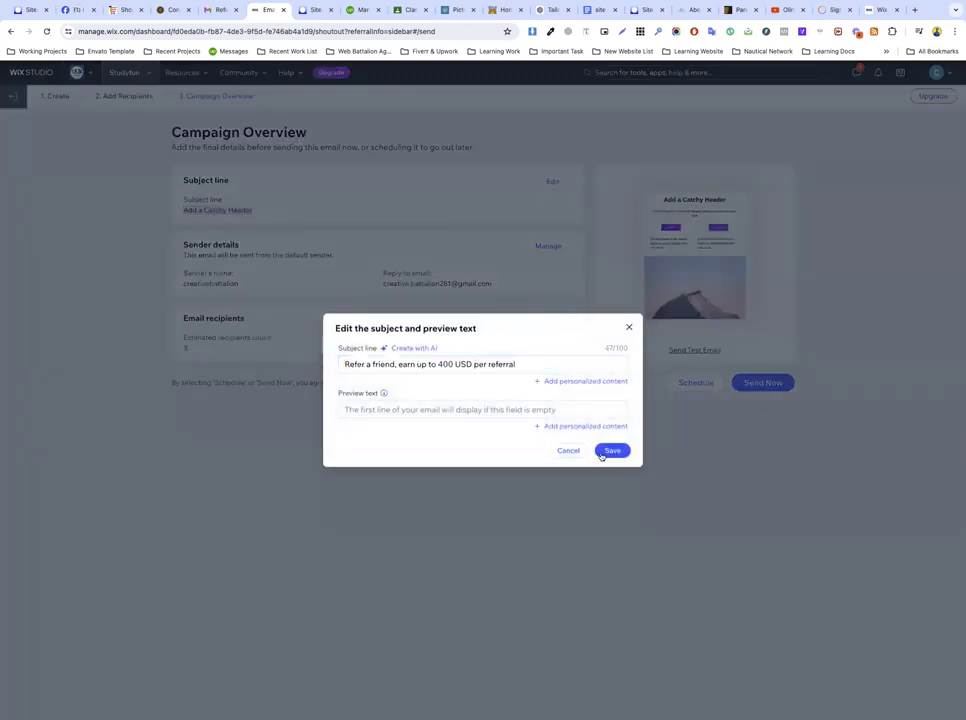
{"action": "left_click", "coordinate": [612, 450]}
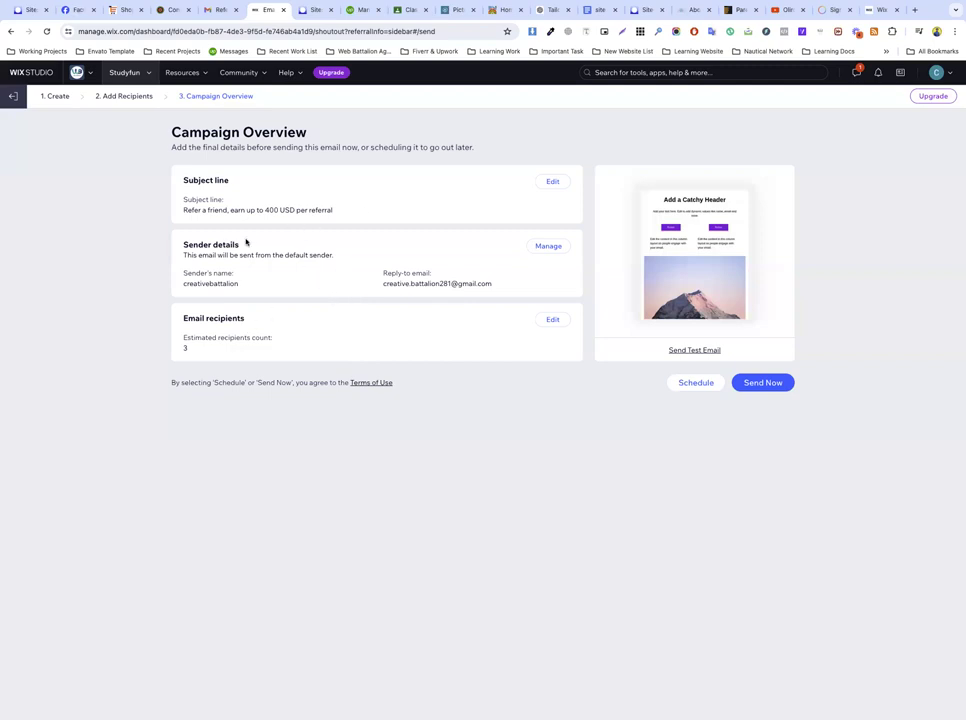
{"action": "left_click", "coordinate": [218, 10]}
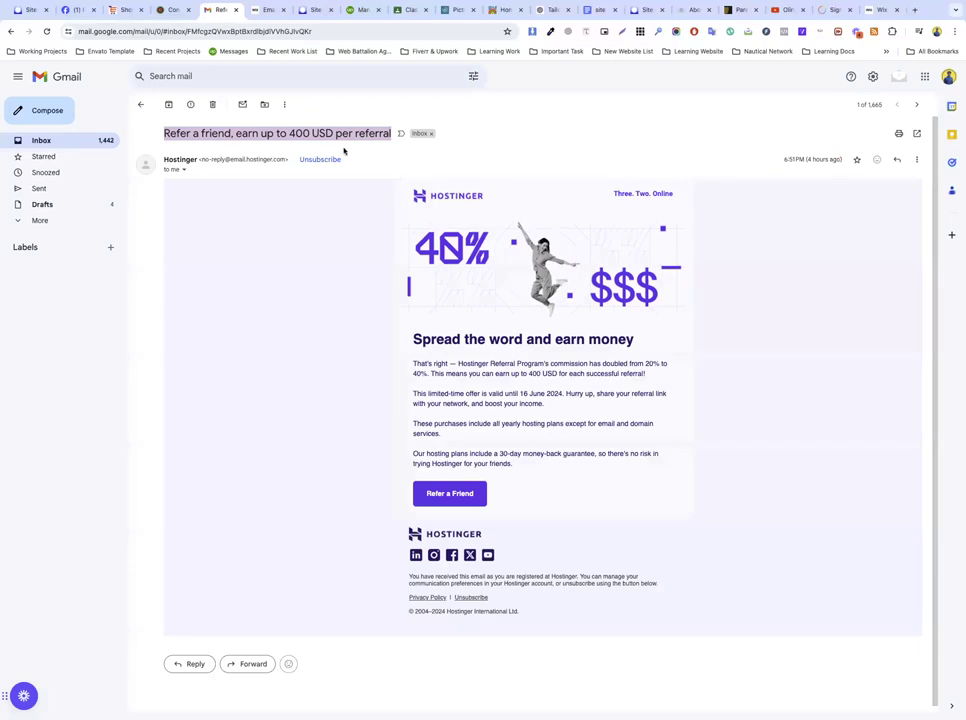
{"action": "left_click", "coordinate": [265, 10]}
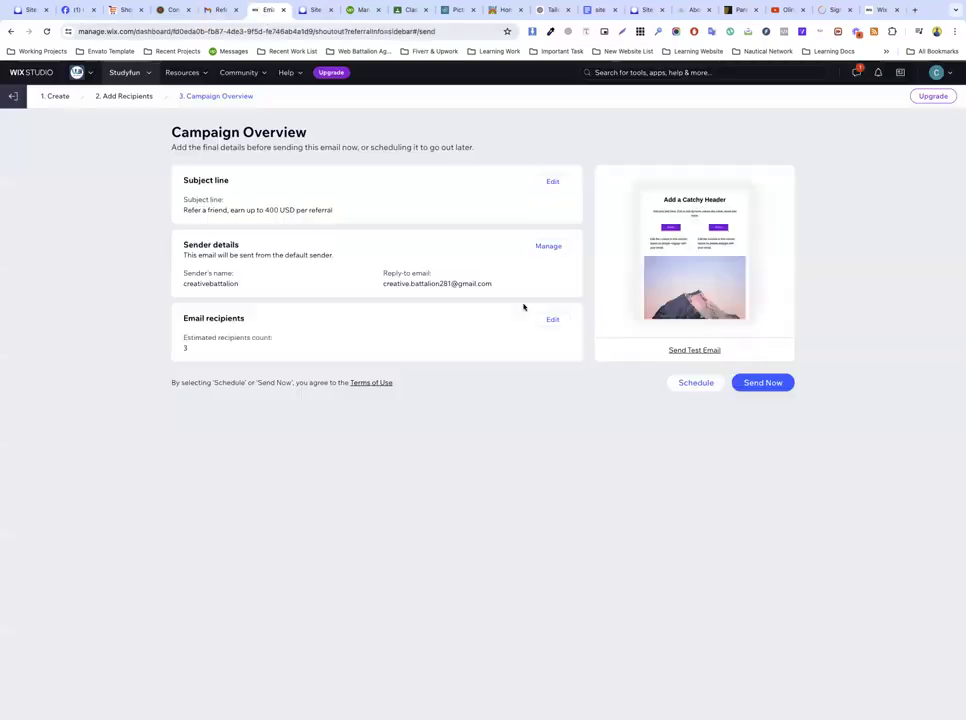
Step: Save Study Fun as the new sender name with the reply-to email, then focus the confirmation code field
{"action": "left_click", "coordinate": [546, 248]}
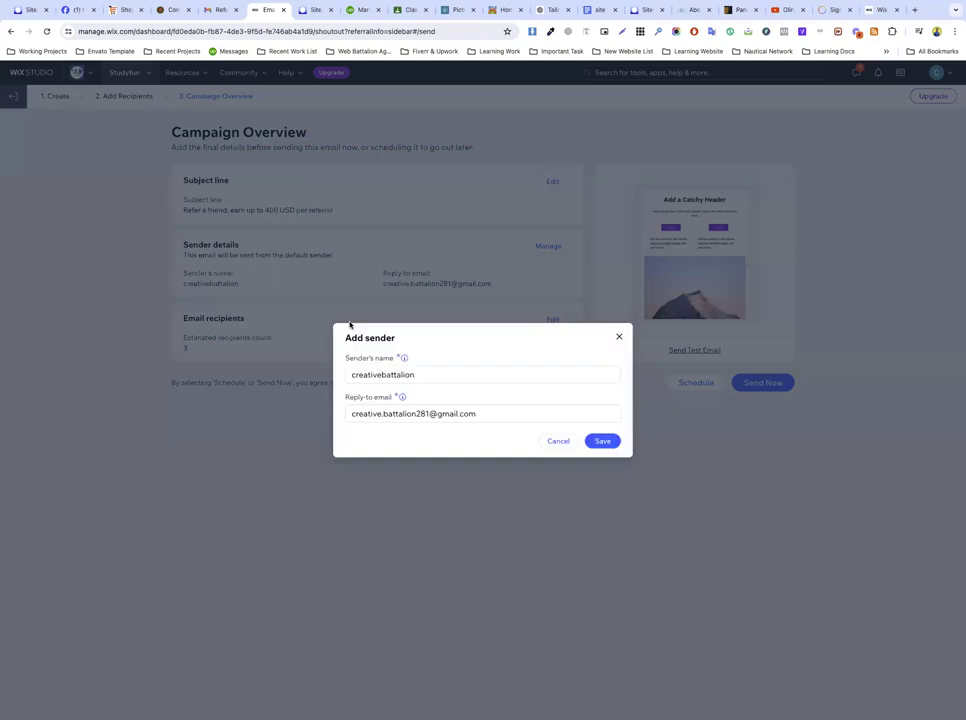
{"action": "double_click", "coordinate": [372, 375]}
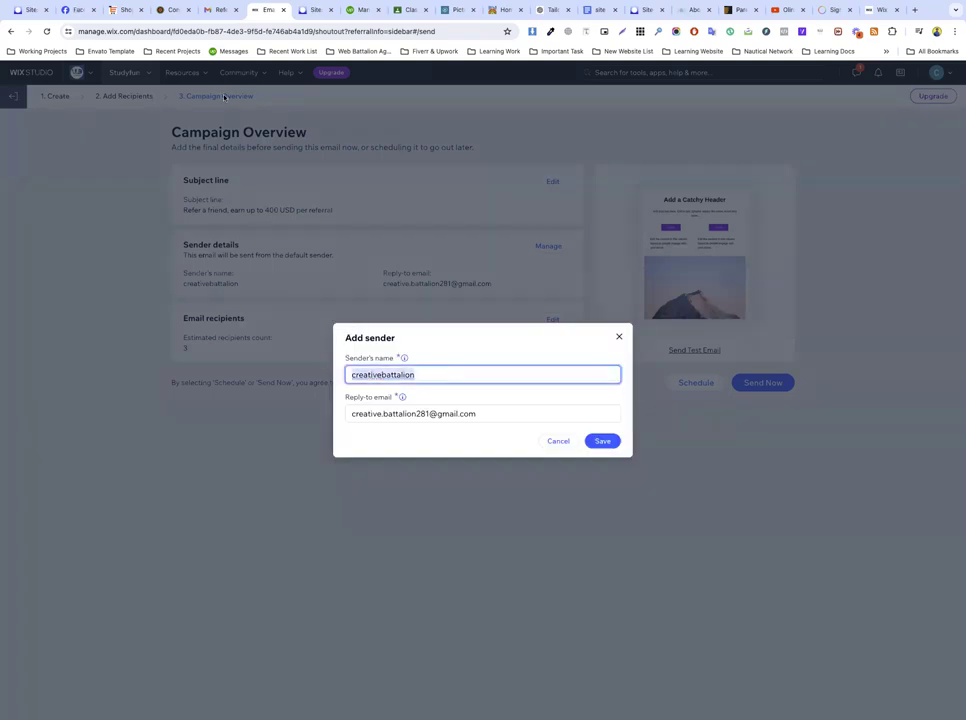
{"action": "type", "text": "St"}
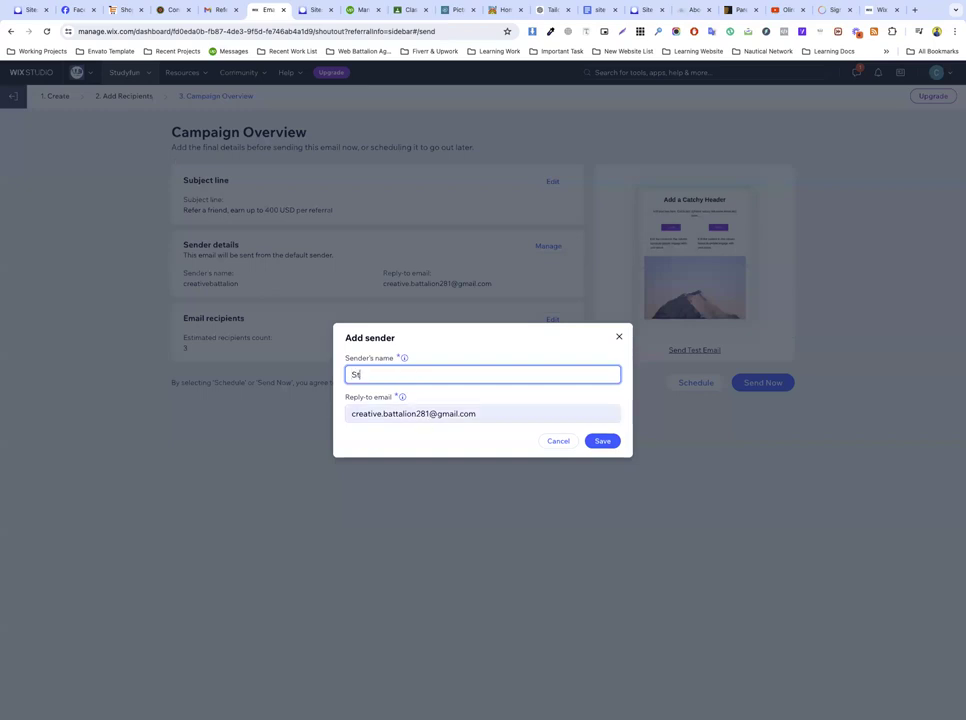
{"action": "type", "text": "udy FU"}
{"action": "key", "text": "ctrl+a"}
{"action": "triple_click", "coordinate": [406, 416]}
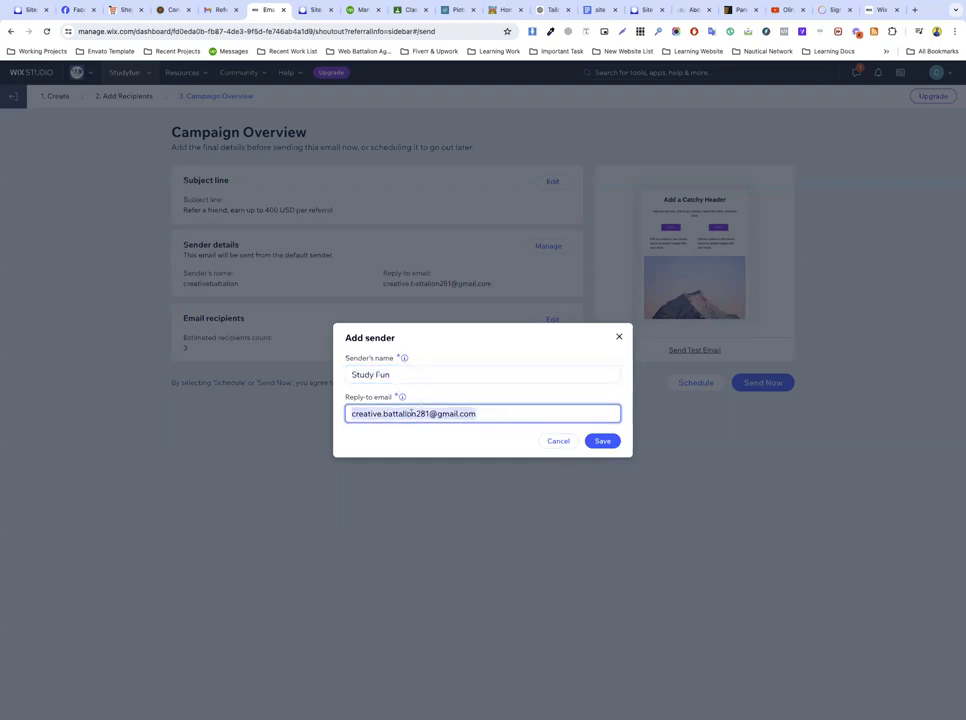
{"action": "left_click", "coordinate": [602, 441]}
{"action": "left_click", "coordinate": [393, 399]}
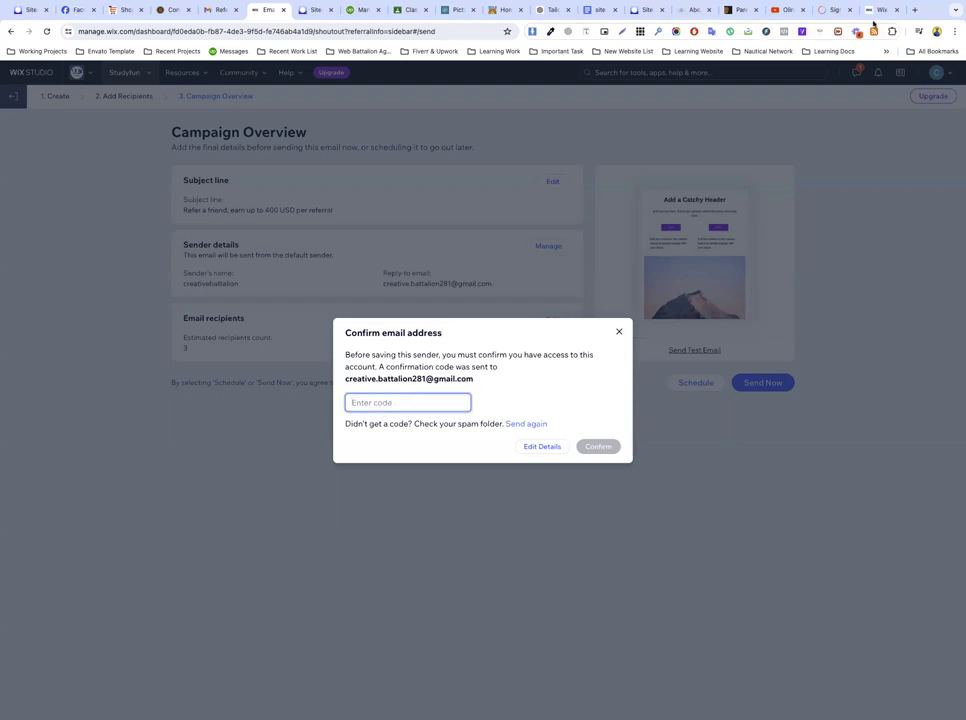
Step: In a new tab, switch to the other Google account and go to its Gmail inbox
{"action": "left_click", "coordinate": [912, 12]}
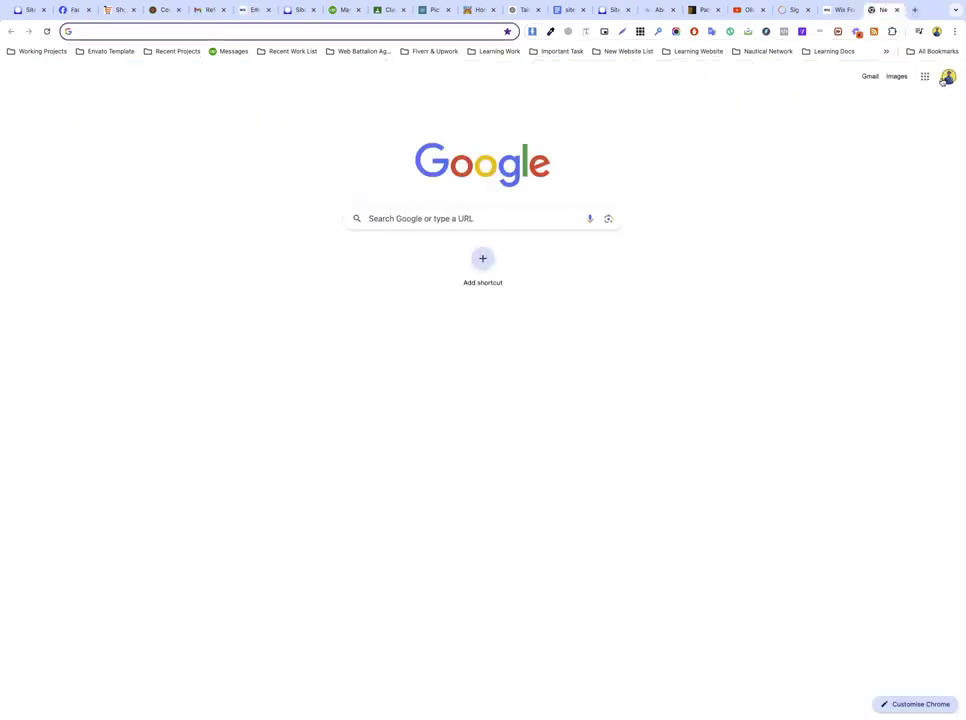
{"action": "left_click", "coordinate": [947, 77]}
{"action": "left_click", "coordinate": [843, 288]}
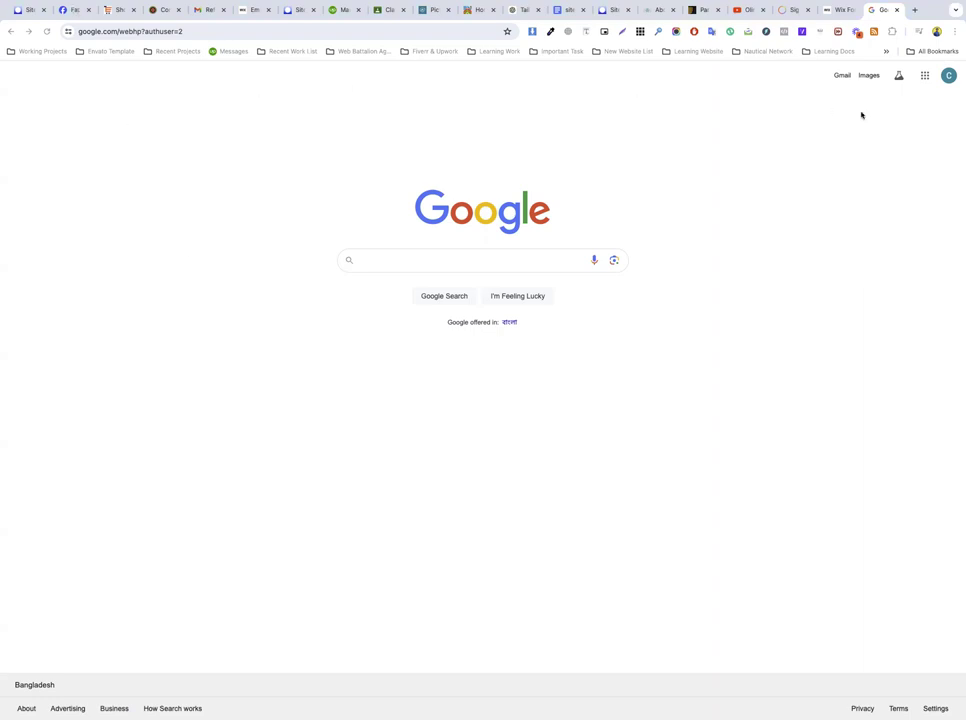
{"action": "left_click", "coordinate": [841, 76]}
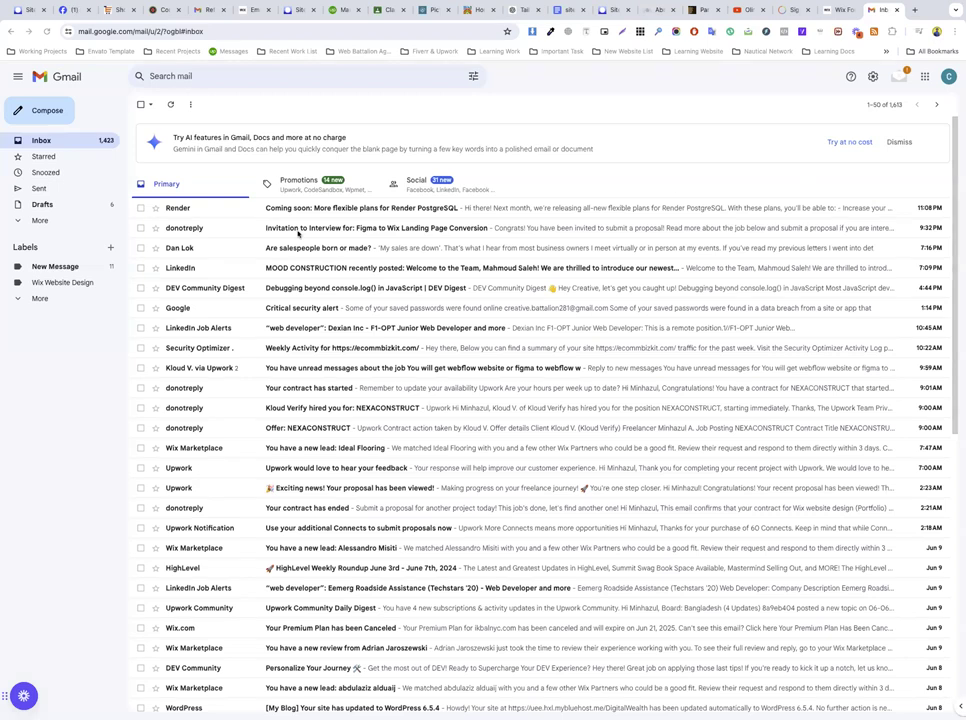
Step: Find and open the 'Your email confirmation code' email in Gmail's Spam folder
{"action": "left_click", "coordinate": [300, 210]}
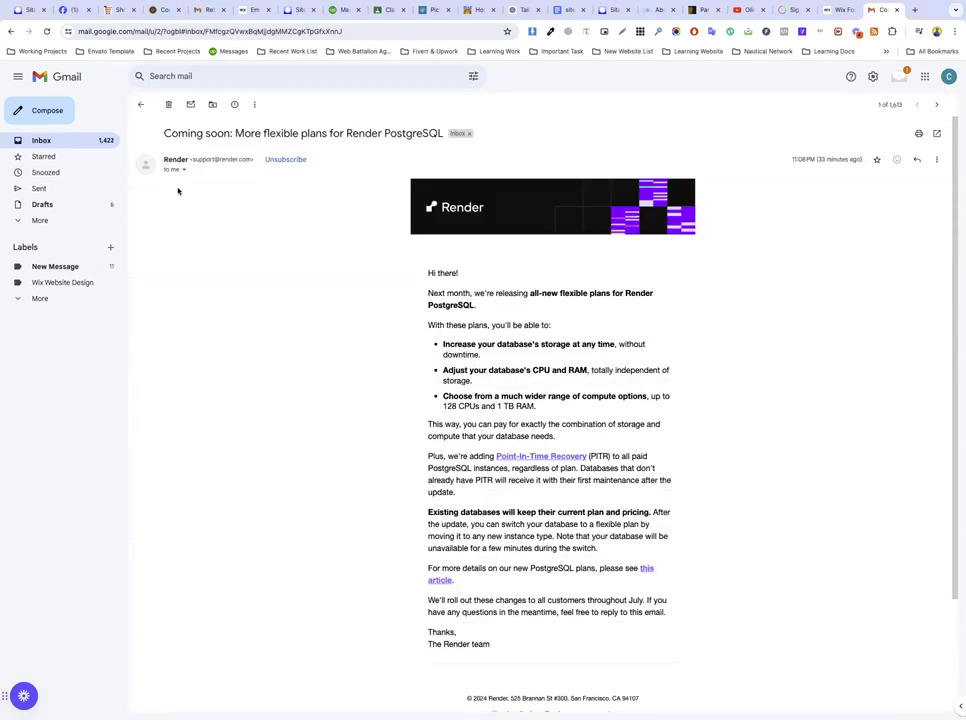
{"action": "left_click", "coordinate": [140, 104]}
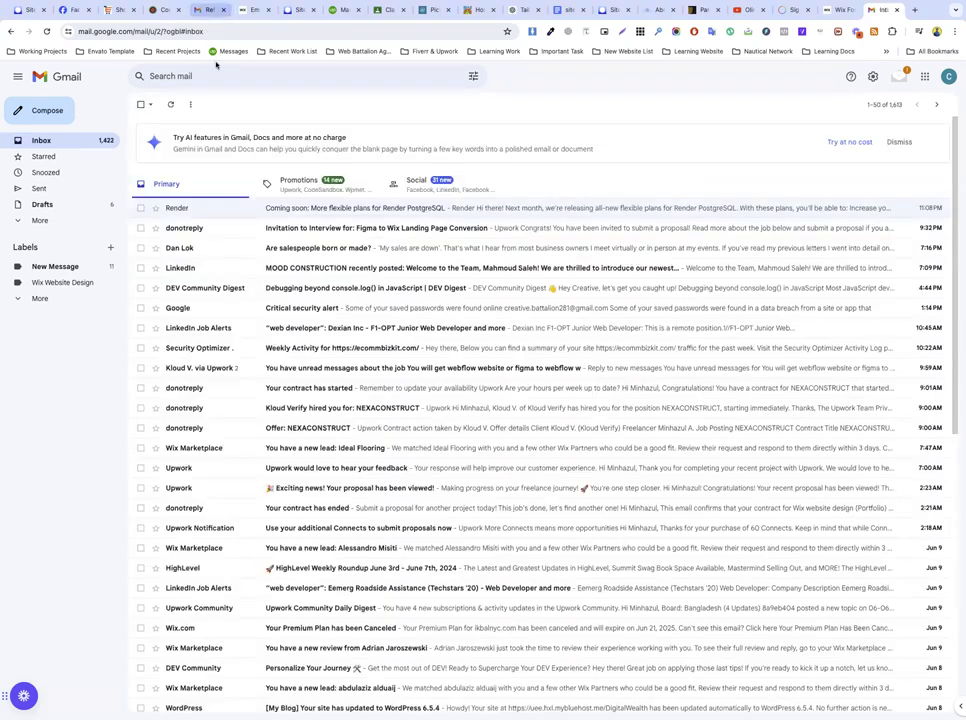
{"action": "left_click", "coordinate": [300, 186]}
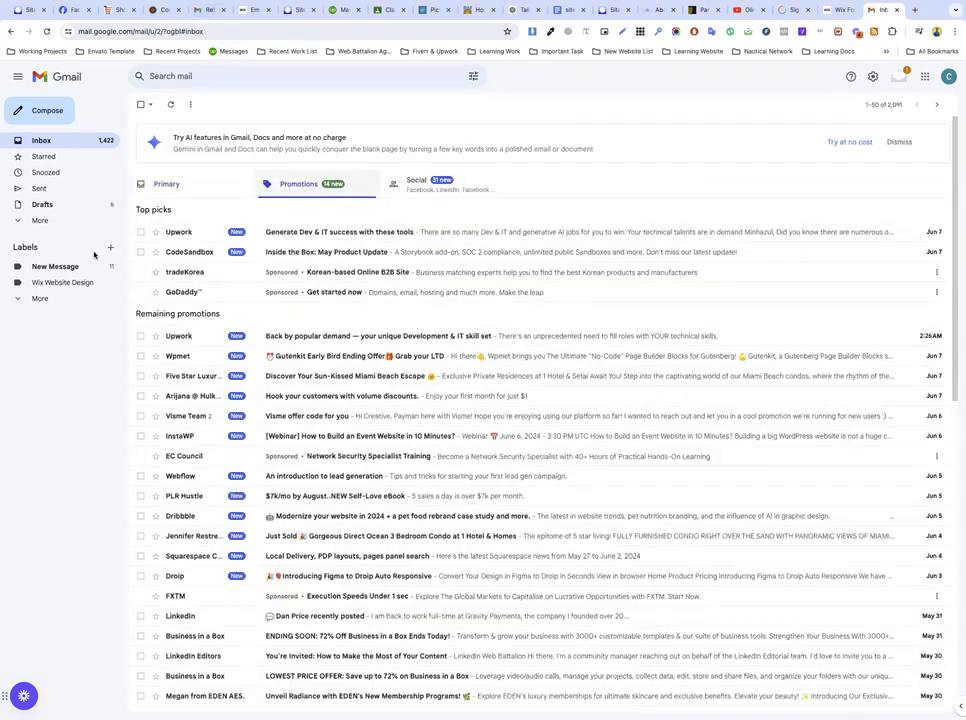
{"action": "left_click", "coordinate": [50, 221]}
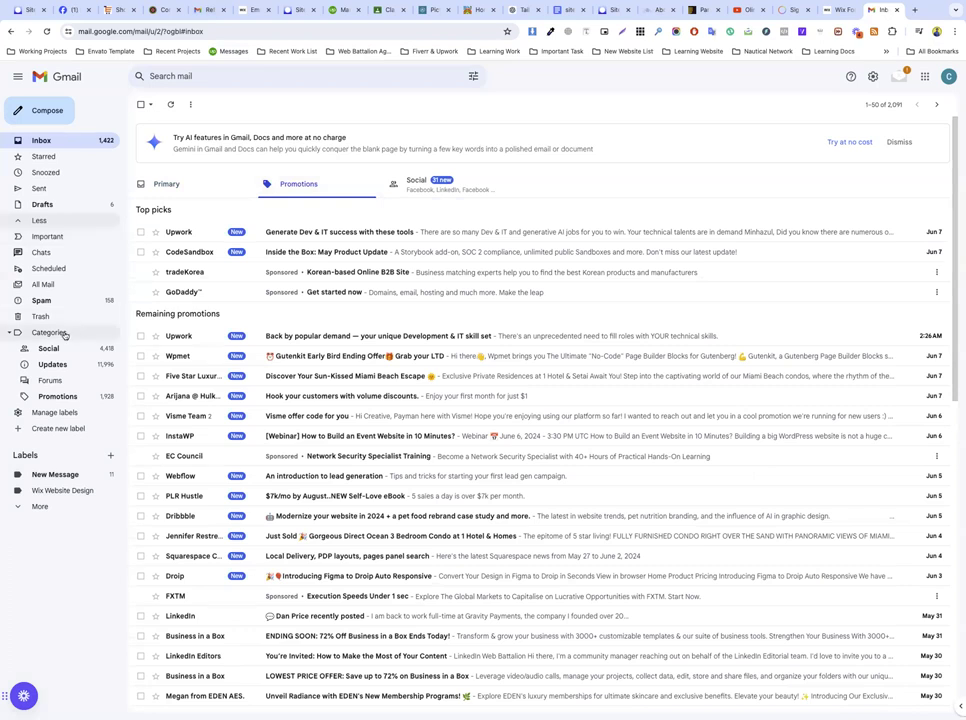
{"action": "left_click", "coordinate": [58, 302]}
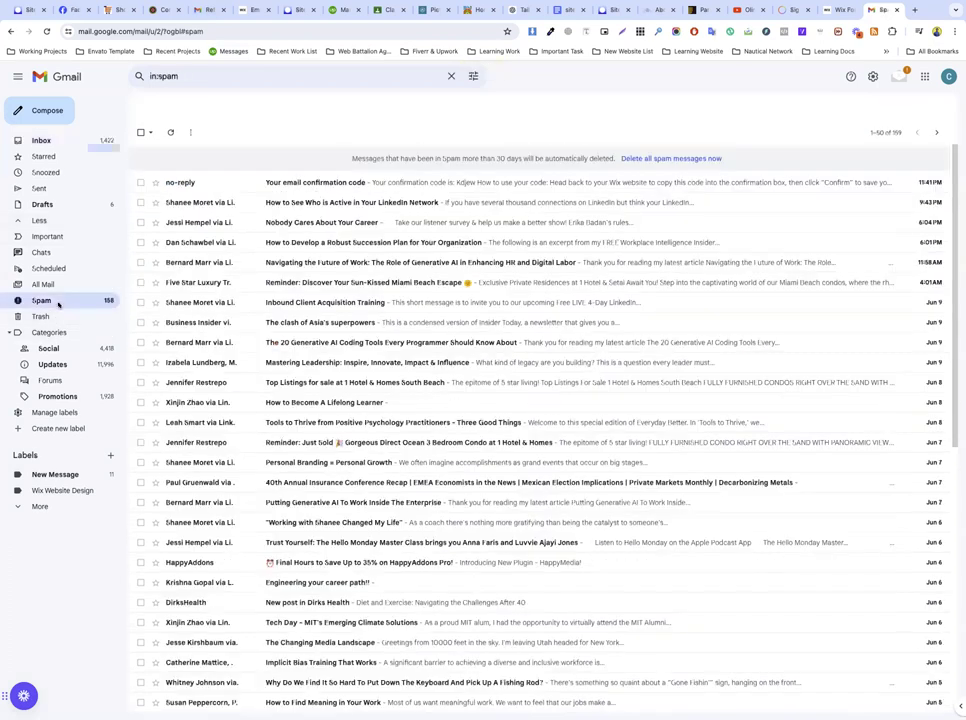
{"action": "left_click", "coordinate": [295, 184]}
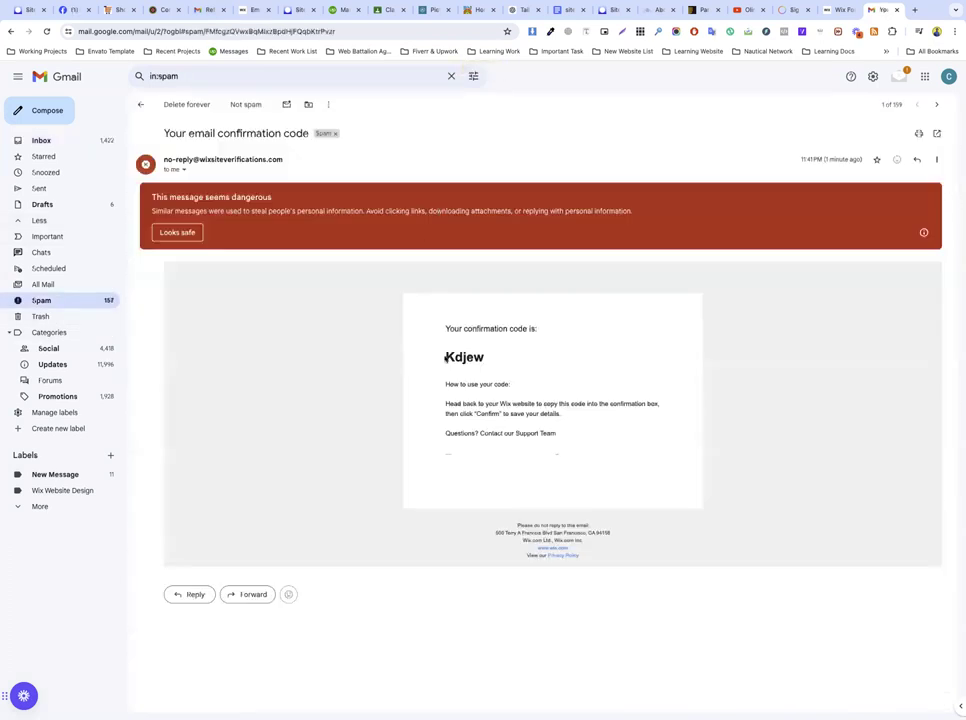
Step: Copy the confirmation code into the Wix code field and confirm the sender
{"action": "double_click", "coordinate": [447, 358]}
{"action": "key", "text": "super+c"}
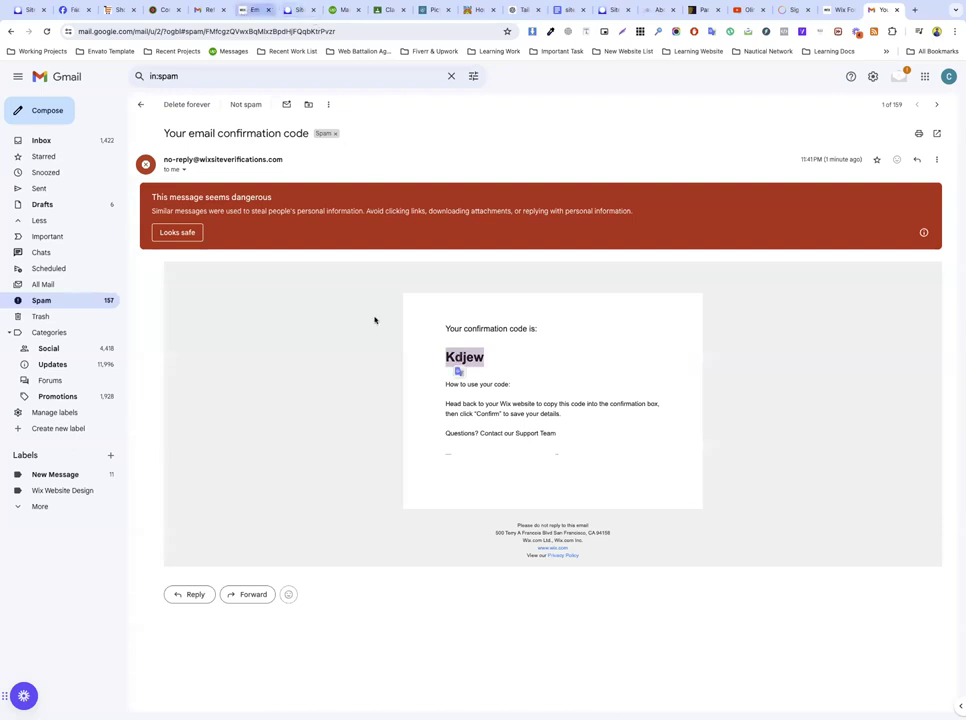
{"action": "key", "text": "super+6"}
{"action": "key", "text": "super+v"}
{"action": "left_click", "coordinate": [601, 447]}
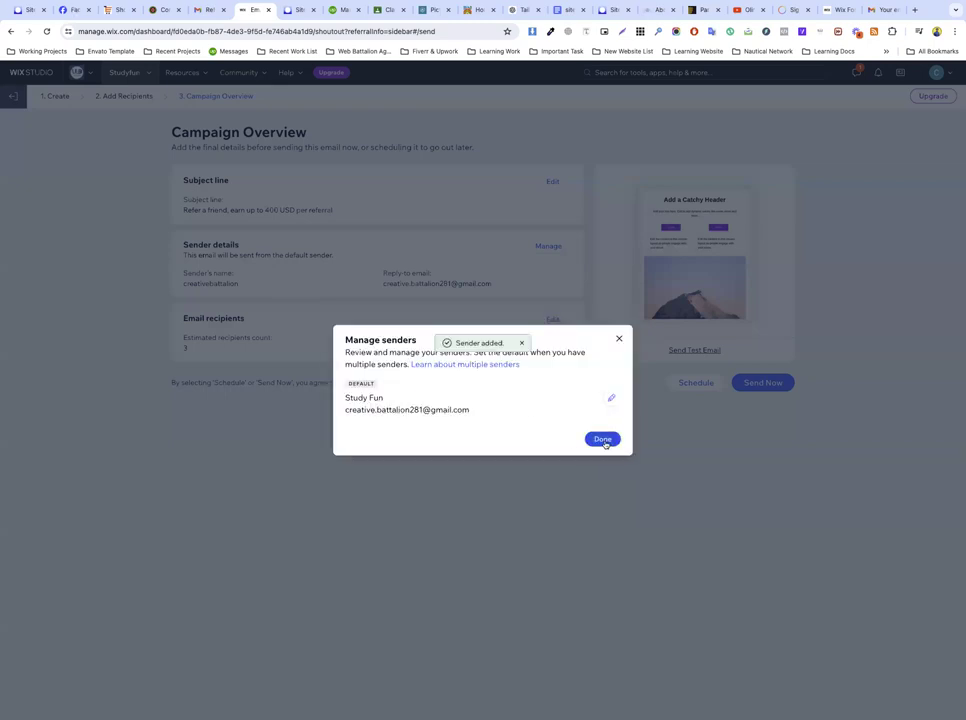
Step: Finish managing senders with Study Fun as the sender
{"action": "left_click", "coordinate": [603, 440]}
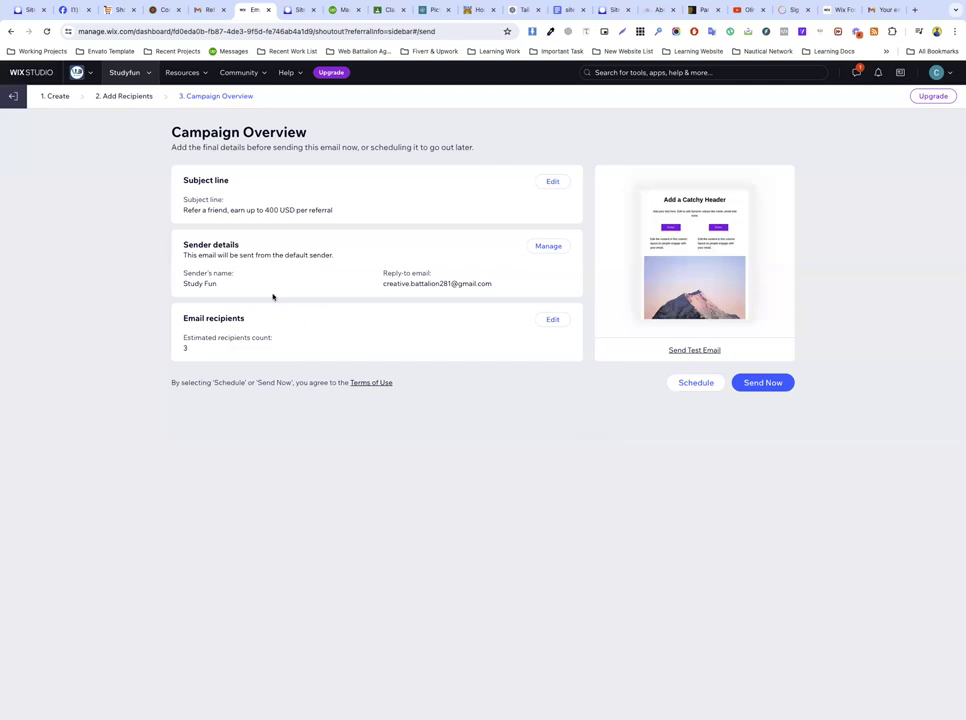
{"action": "double_click", "coordinate": [418, 284]}
{"action": "left_click_drag", "start_coordinate": [418, 284], "coordinate": [176, 348]}
Step: Send the Refer a friend campaign now and dismiss the 'Way to go' confirmation
{"action": "left_click", "coordinate": [763, 383]}
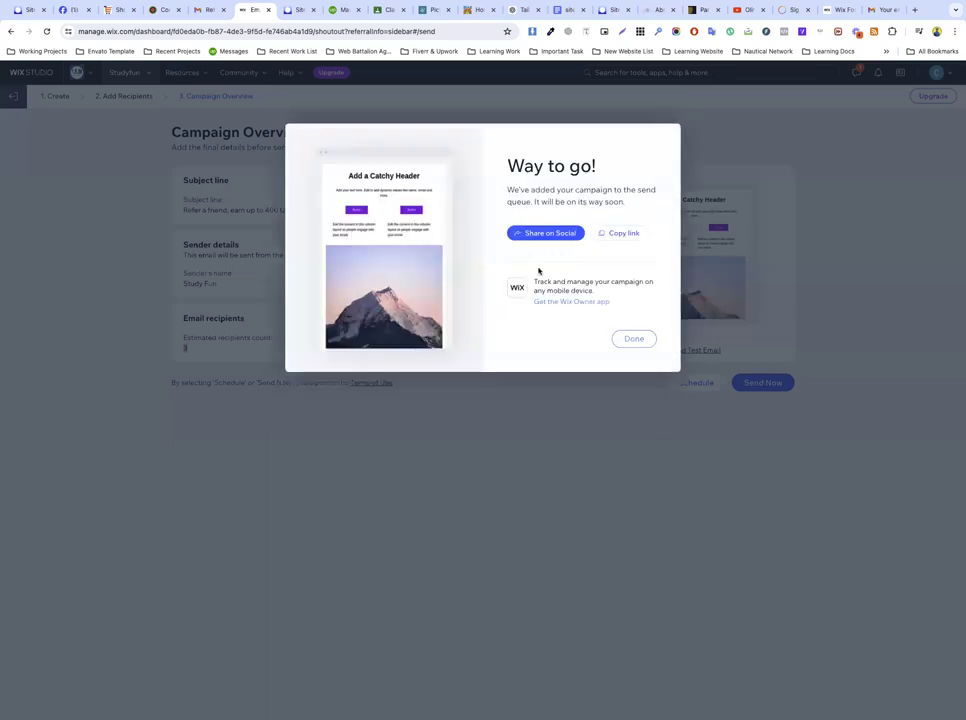
{"action": "left_click", "coordinate": [636, 339]}
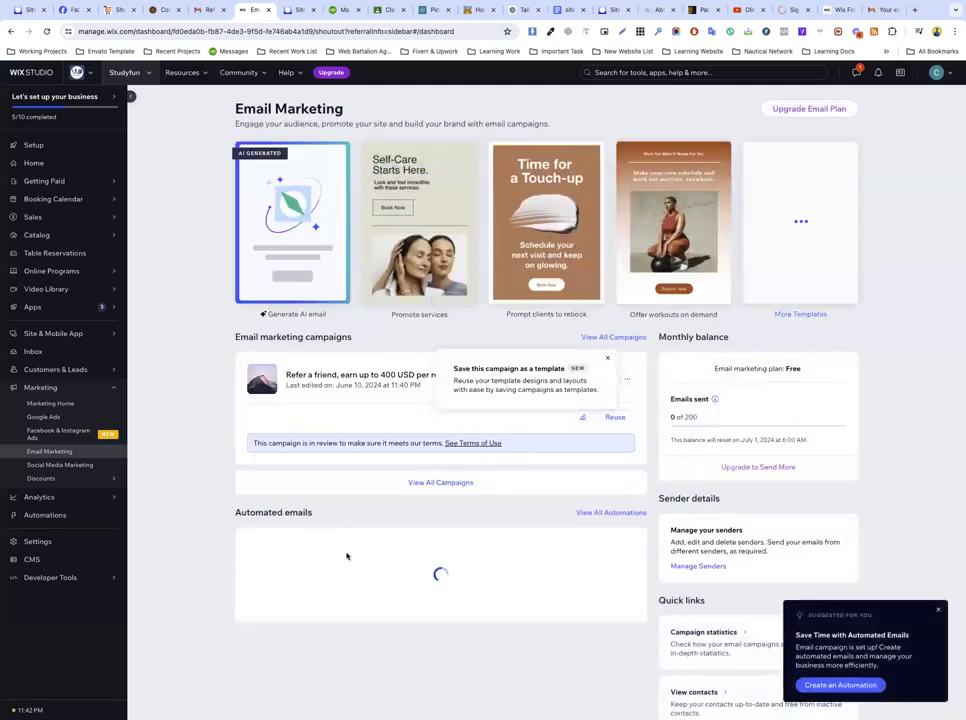
{"action": "left_click_drag", "start_coordinate": [339, 547], "coordinate": [500, 568]}
{"action": "left_click", "coordinate": [429, 512]}
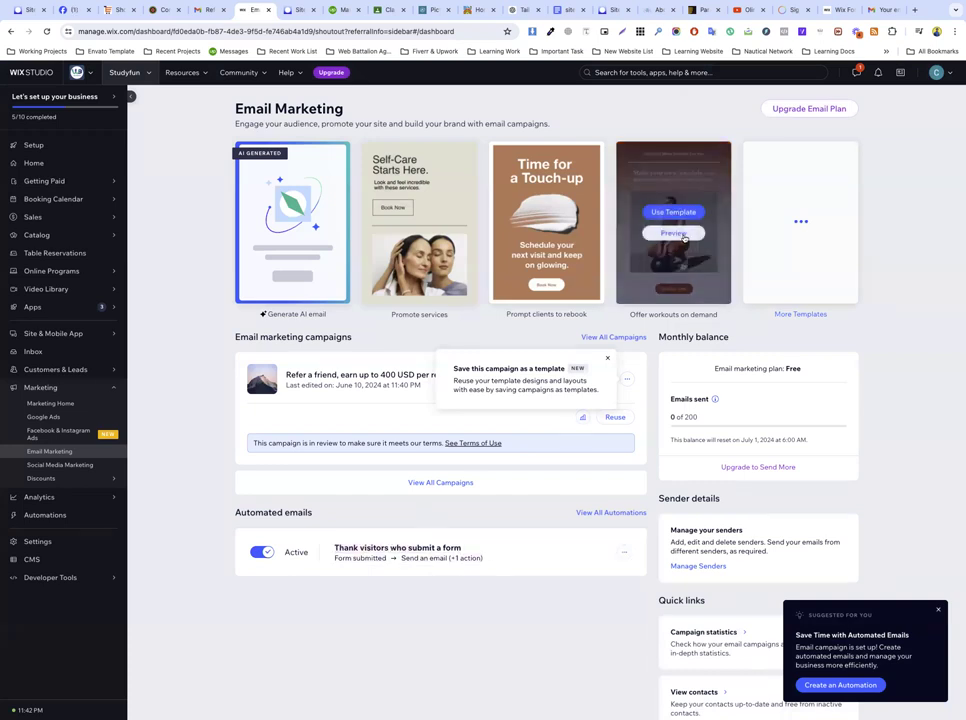
Step: Switch Gmail to the second Google account
{"action": "left_click", "coordinate": [876, 14]}
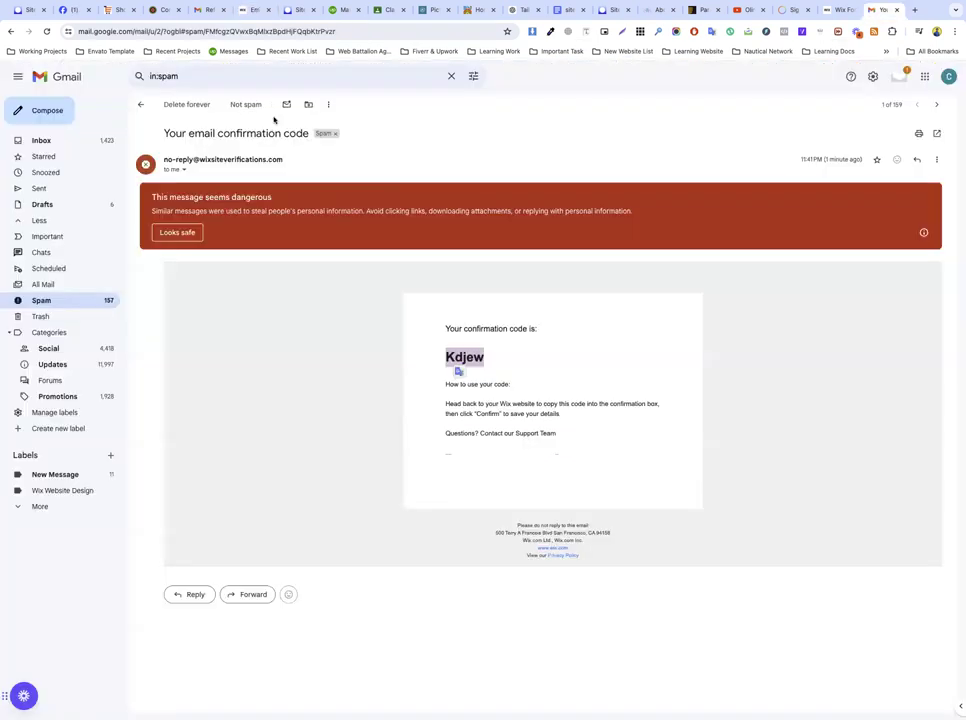
{"action": "left_click", "coordinate": [834, 11]}
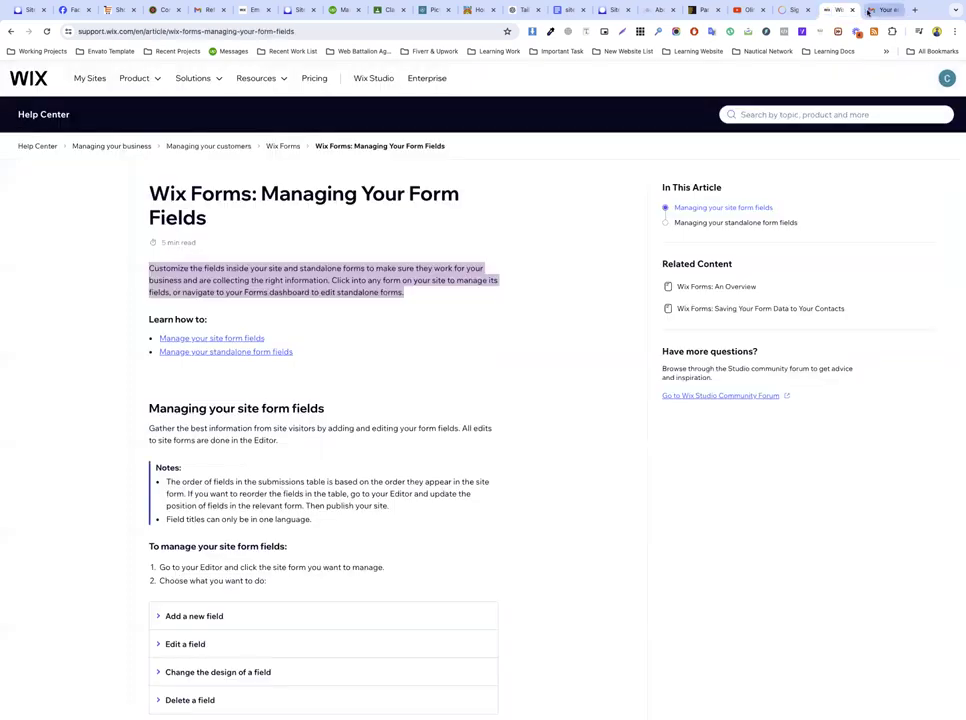
{"action": "left_click", "coordinate": [874, 10]}
{"action": "left_click", "coordinate": [948, 76]}
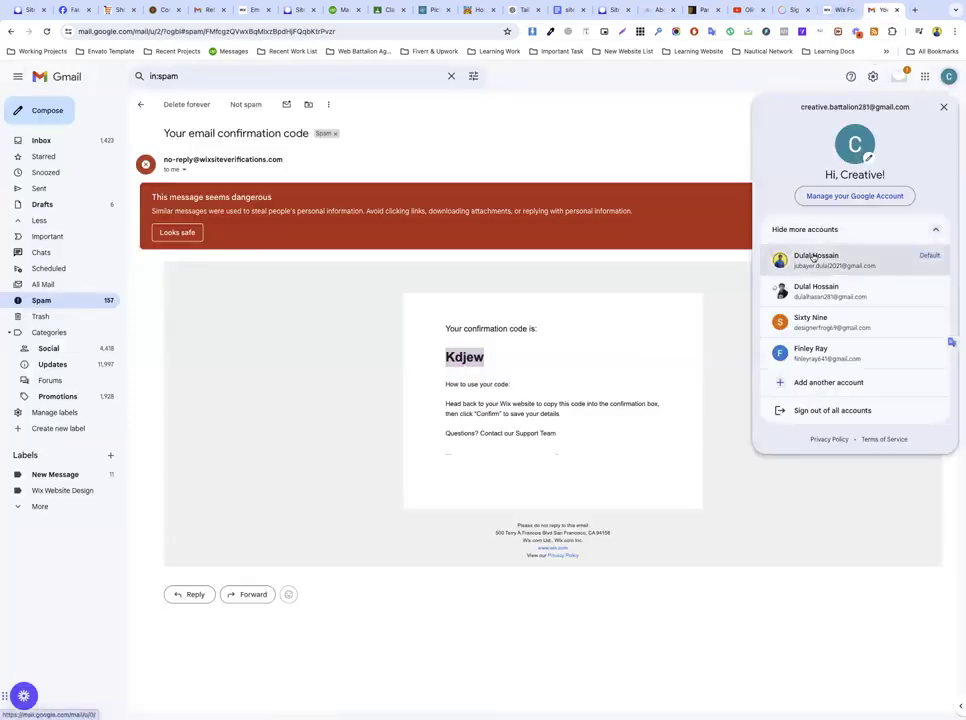
{"action": "left_click", "coordinate": [815, 291]}
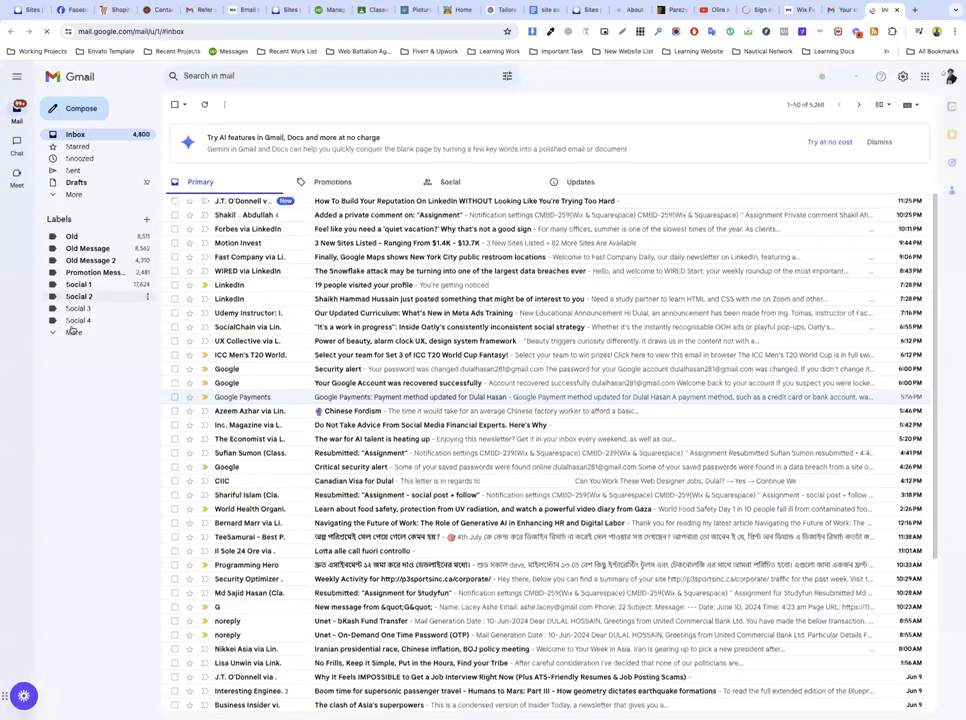
Step: Check Promotions, Social, All Mail and Spam for the campaign, then return to Wix
{"action": "left_click", "coordinate": [73, 194]}
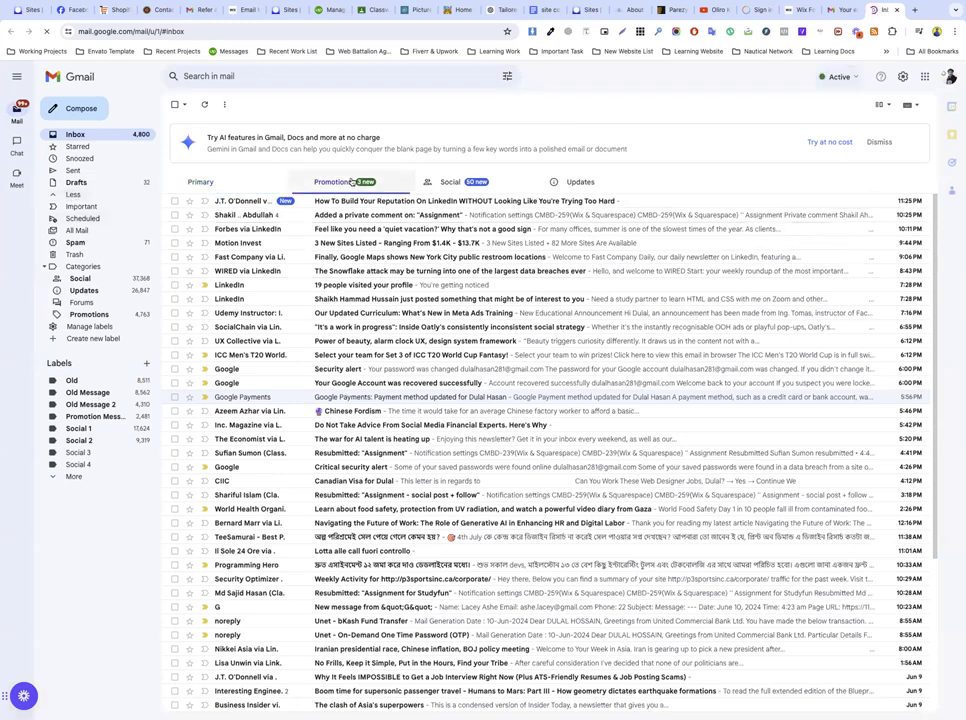
{"action": "left_click", "coordinate": [350, 182]}
{"action": "left_click", "coordinate": [448, 183]}
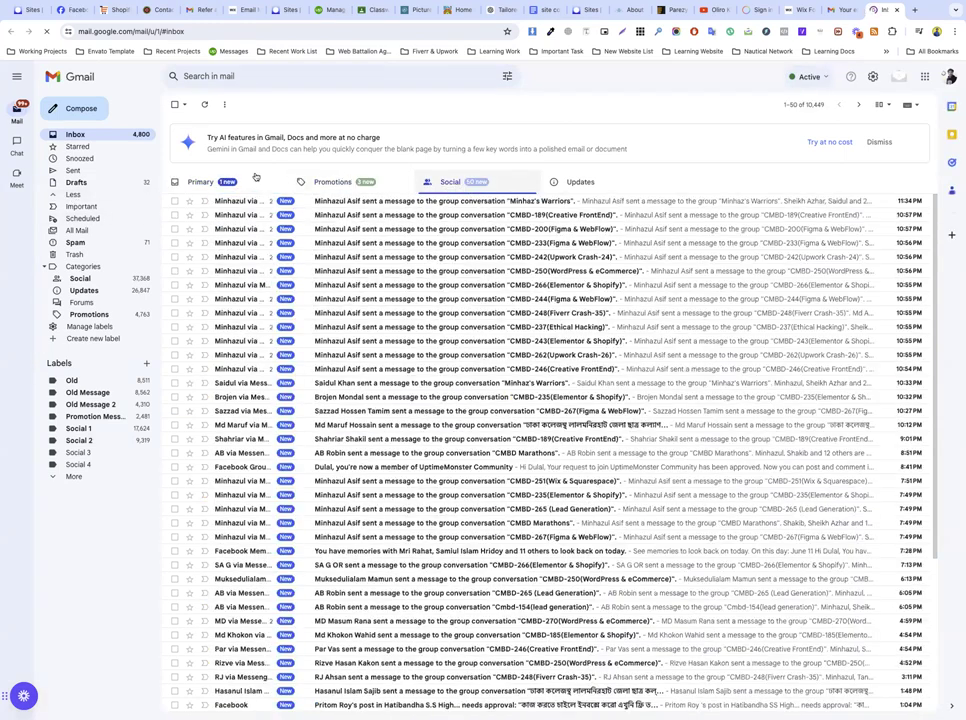
{"action": "left_click", "coordinate": [77, 232]}
{"action": "left_click", "coordinate": [75, 243]}
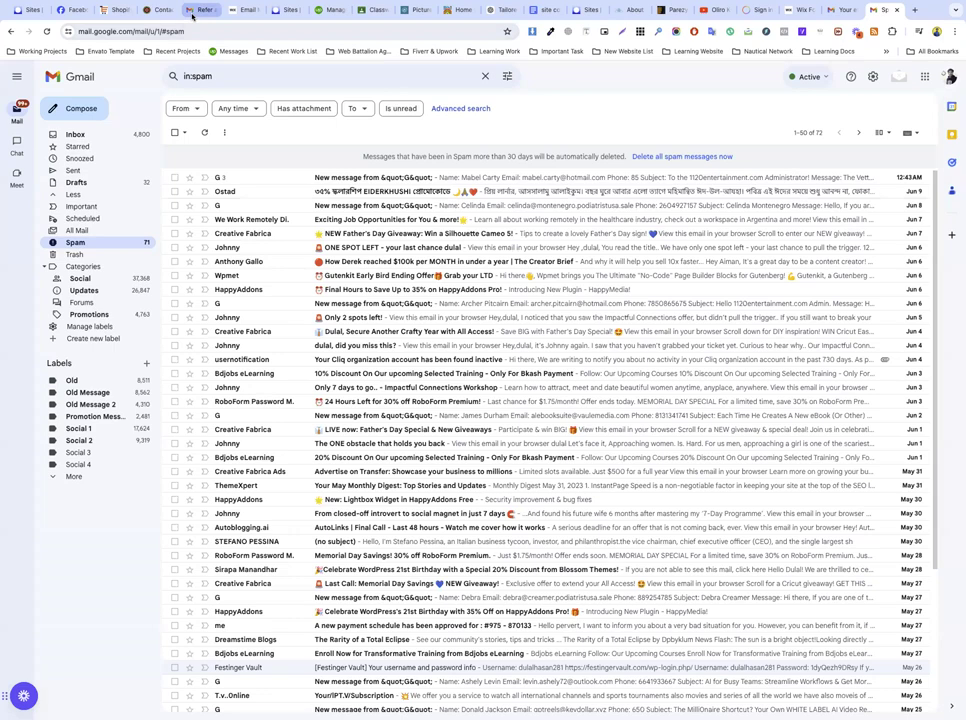
{"action": "left_click", "coordinate": [193, 15]}
Step: Open the Refer a friend campaign's statistics page and look it over
{"action": "key", "text": "ctrl+Tab"}
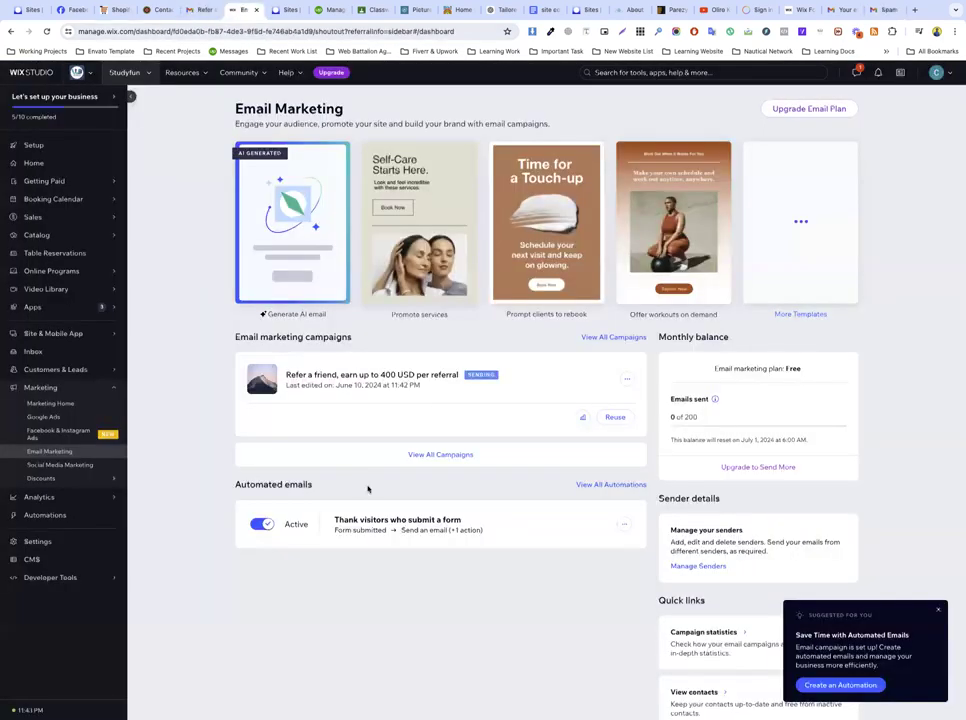
{"action": "left_click", "coordinate": [626, 380]}
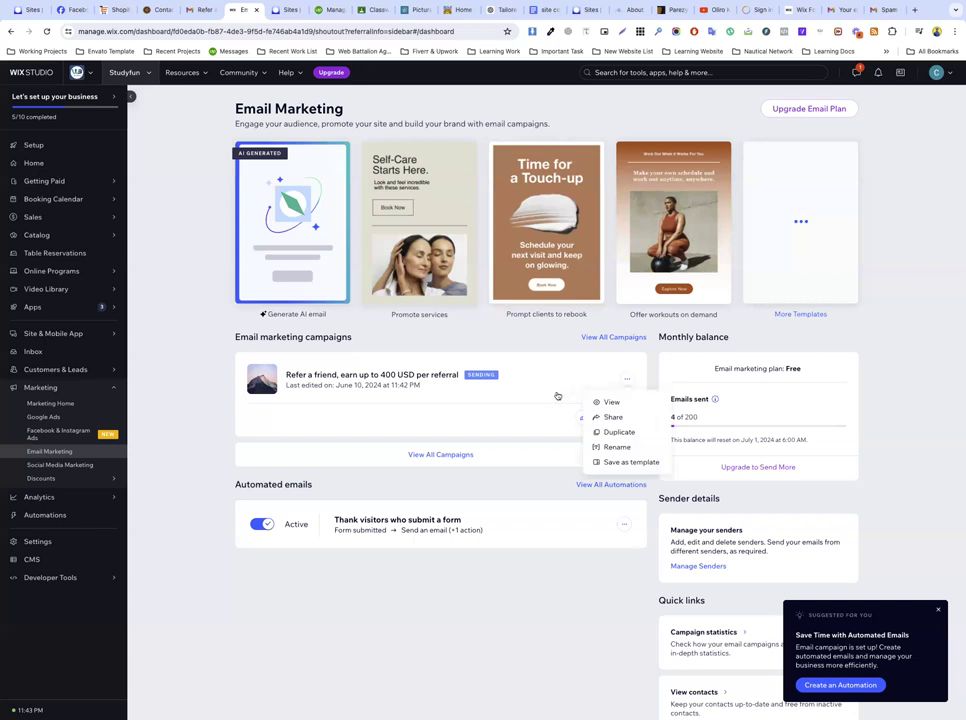
{"action": "left_click", "coordinate": [474, 378]}
{"action": "left_click", "coordinate": [474, 378]}
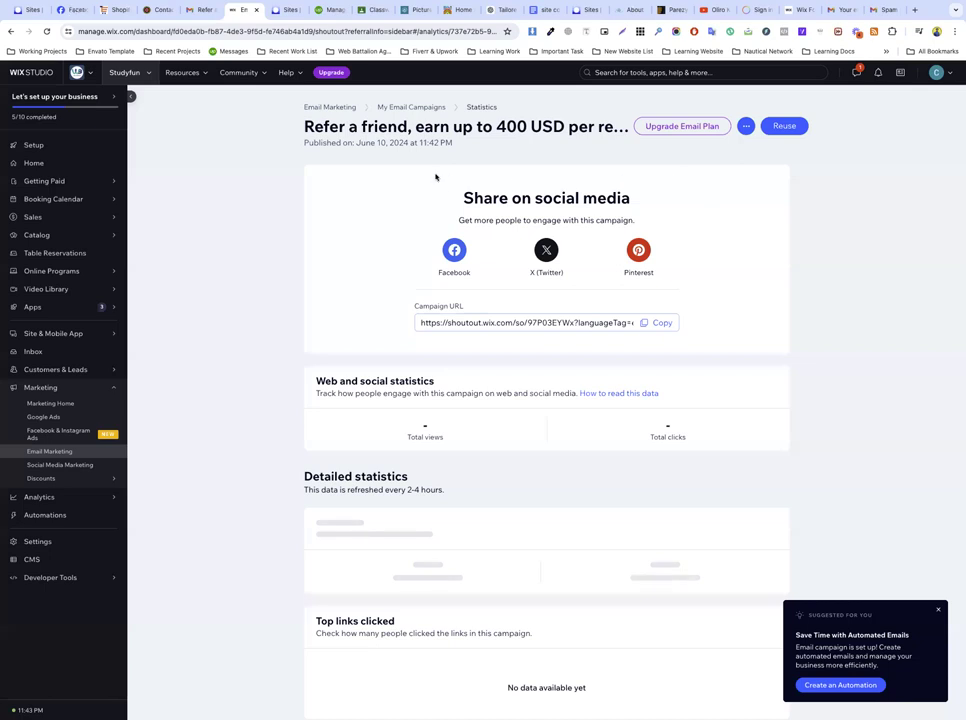
{"action": "scroll", "coordinate": [378, 336], "scroll_direction": "down", "scroll_amount": 2}
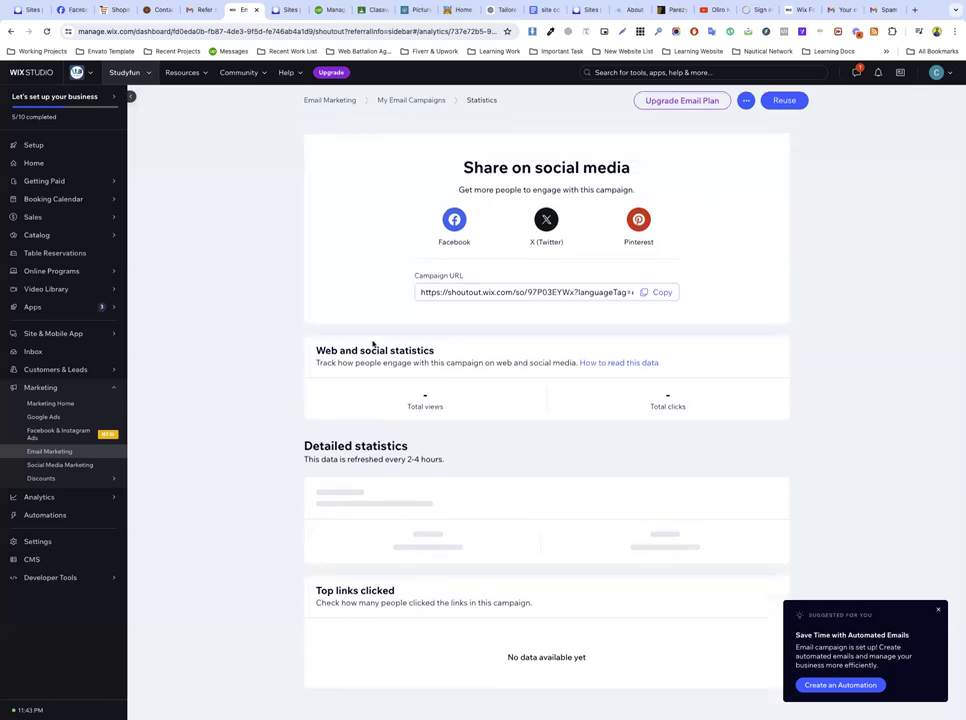
{"action": "scroll", "coordinate": [372, 344], "scroll_direction": "up", "scroll_amount": 2}
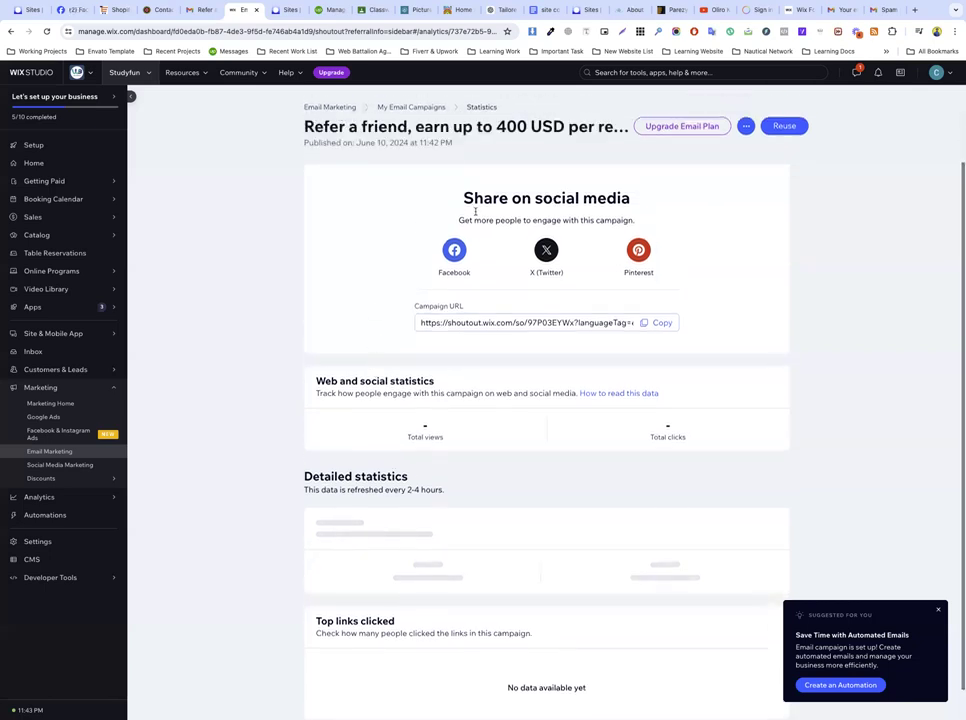
Step: Deselect the campaign title and reload the Email Marketing dashboard
{"action": "triple_click", "coordinate": [497, 124]}
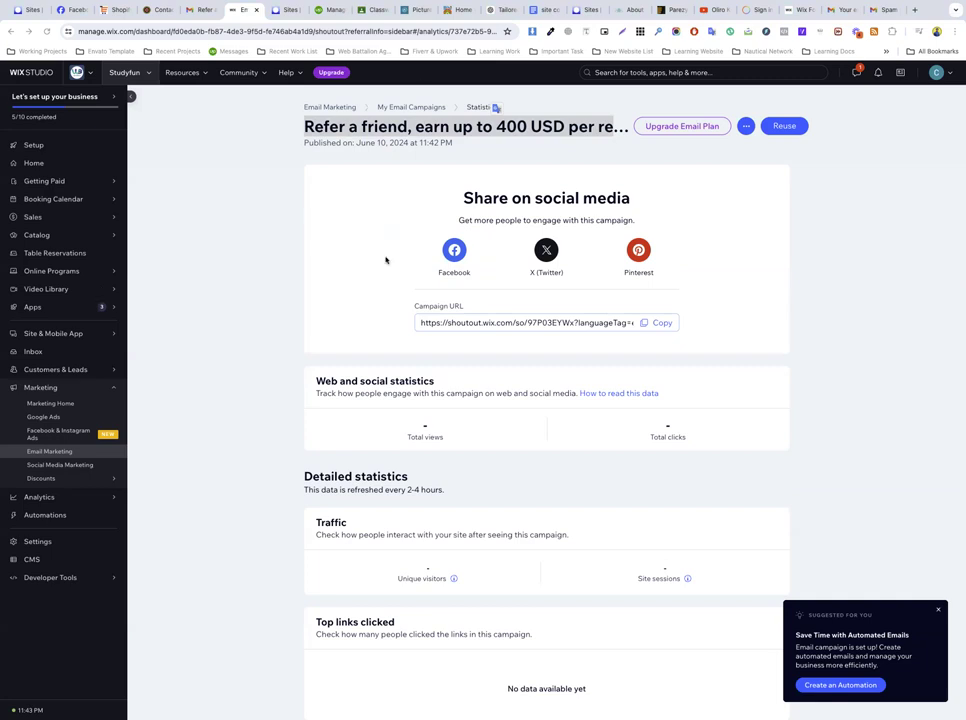
{"action": "left_click", "coordinate": [416, 177]}
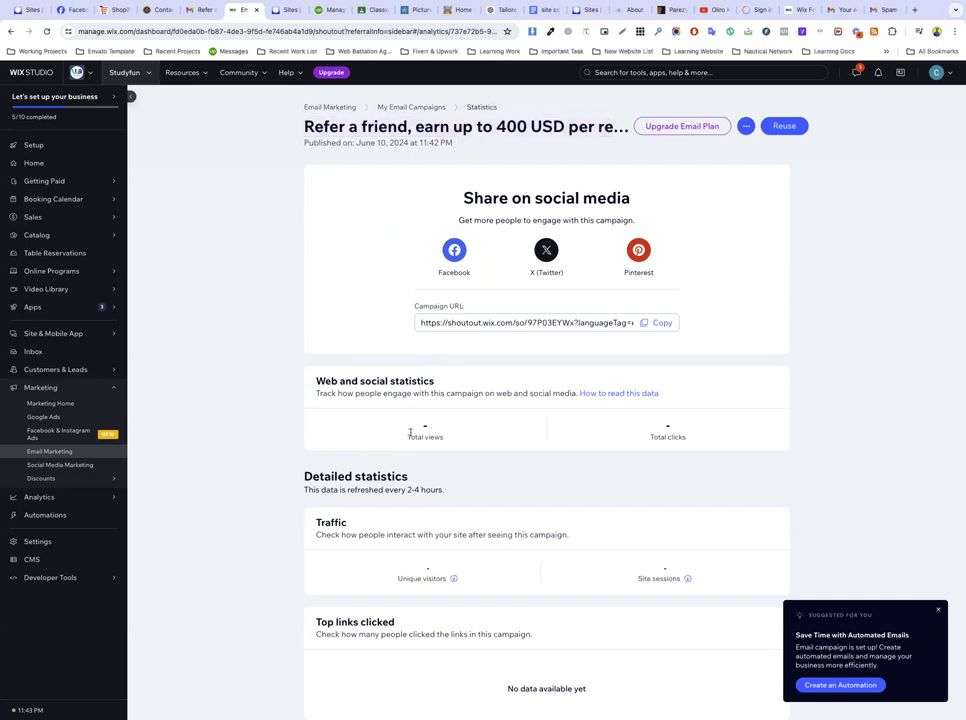
{"action": "left_click", "coordinate": [49, 31]}
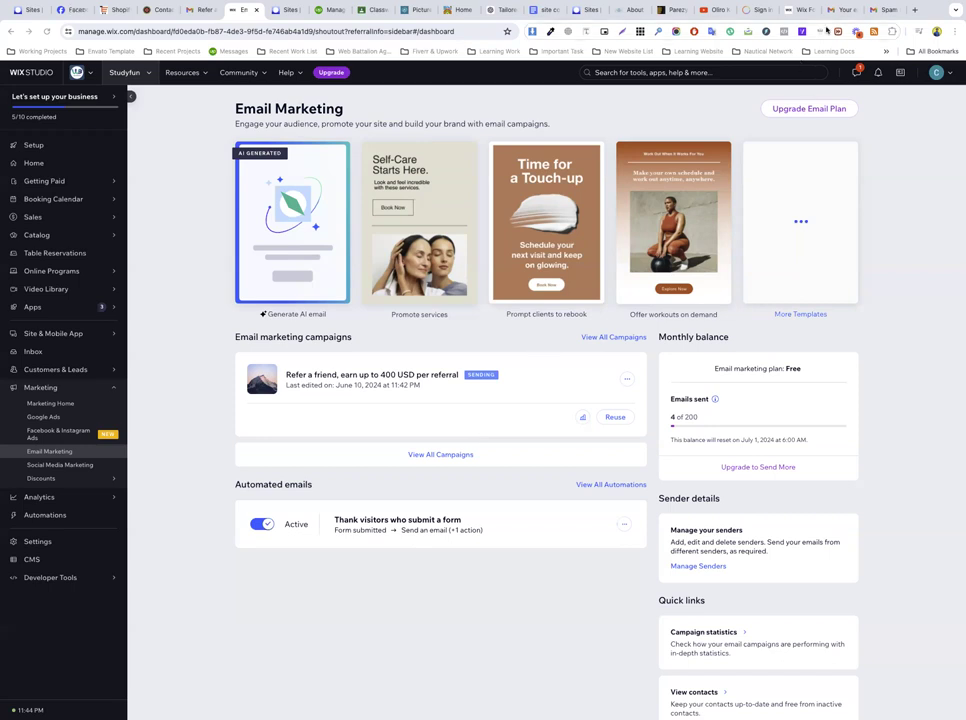
Step: Open the received Refer a friend email from Study Fun in the Gmail inbox
{"action": "left_click", "coordinate": [842, 10]}
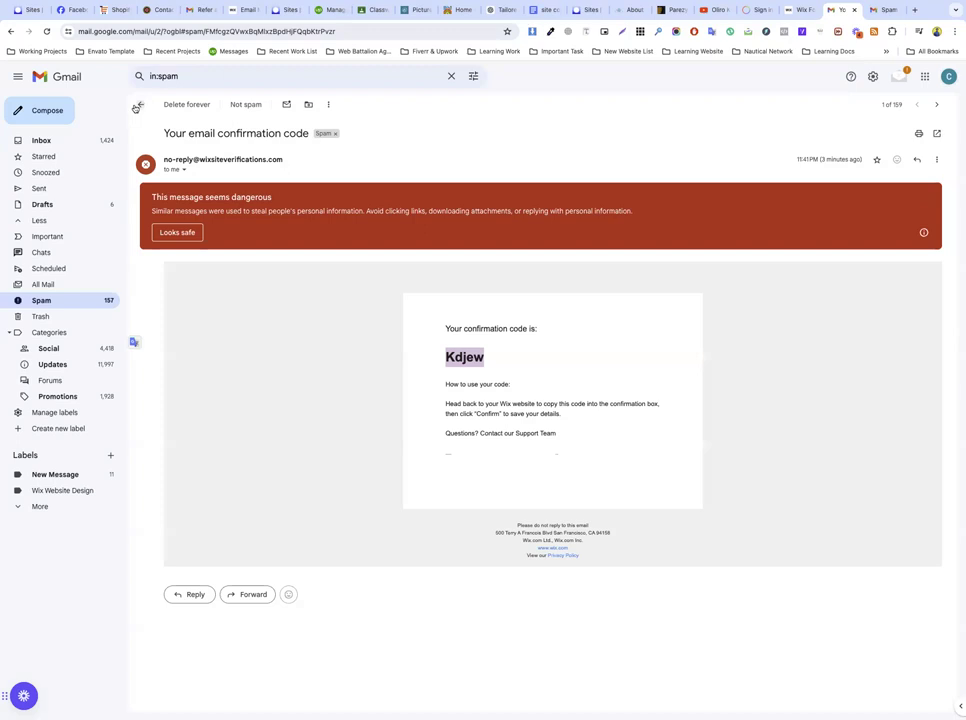
{"action": "left_click", "coordinate": [139, 105]}
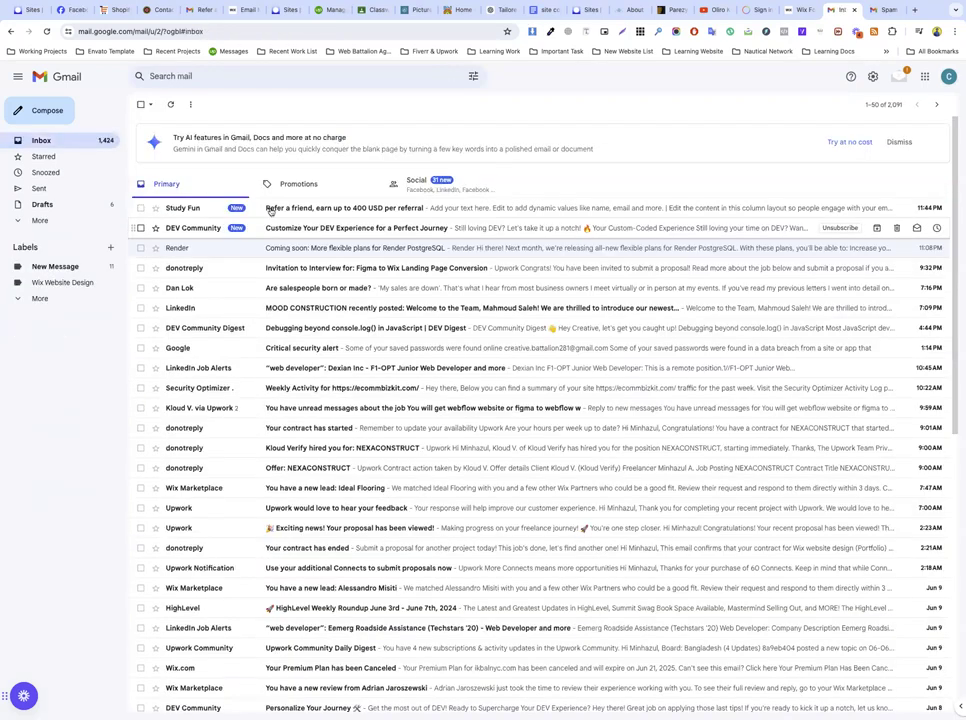
{"action": "mouse_move", "coordinate": [176, 214]}
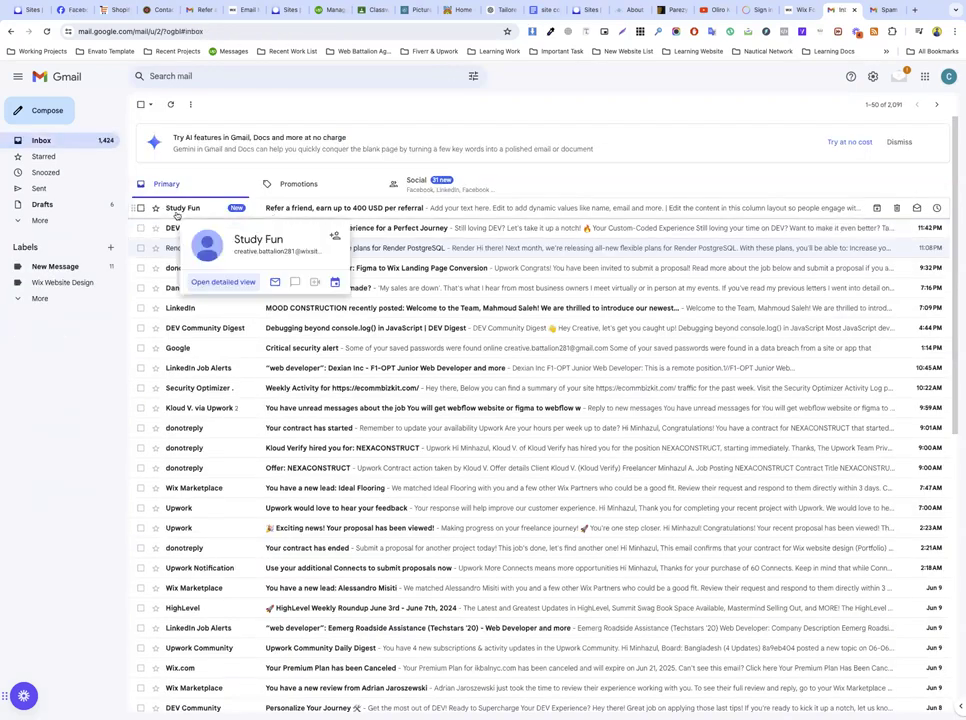
{"action": "left_click", "coordinate": [336, 208]}
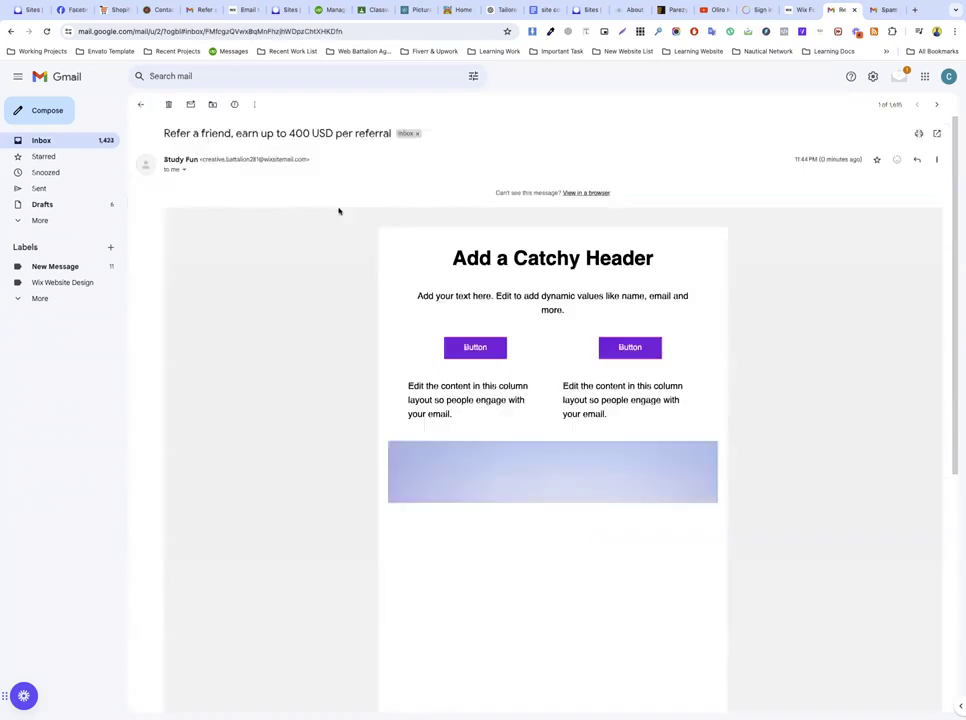
Step: Inspect the email's subject and sender address, scroll through it, then return to Wix
{"action": "left_click_drag", "start_coordinate": [163, 134], "coordinate": [367, 149]}
{"action": "left_click", "coordinate": [211, 157]}
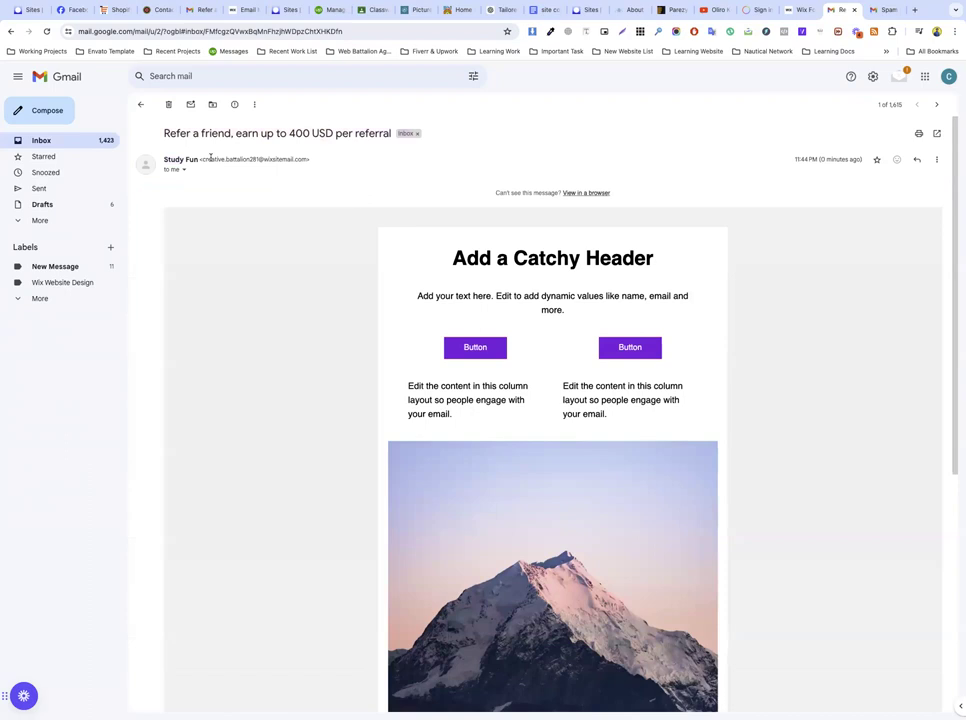
{"action": "left_click_drag", "start_coordinate": [201, 159], "coordinate": [310, 161]}
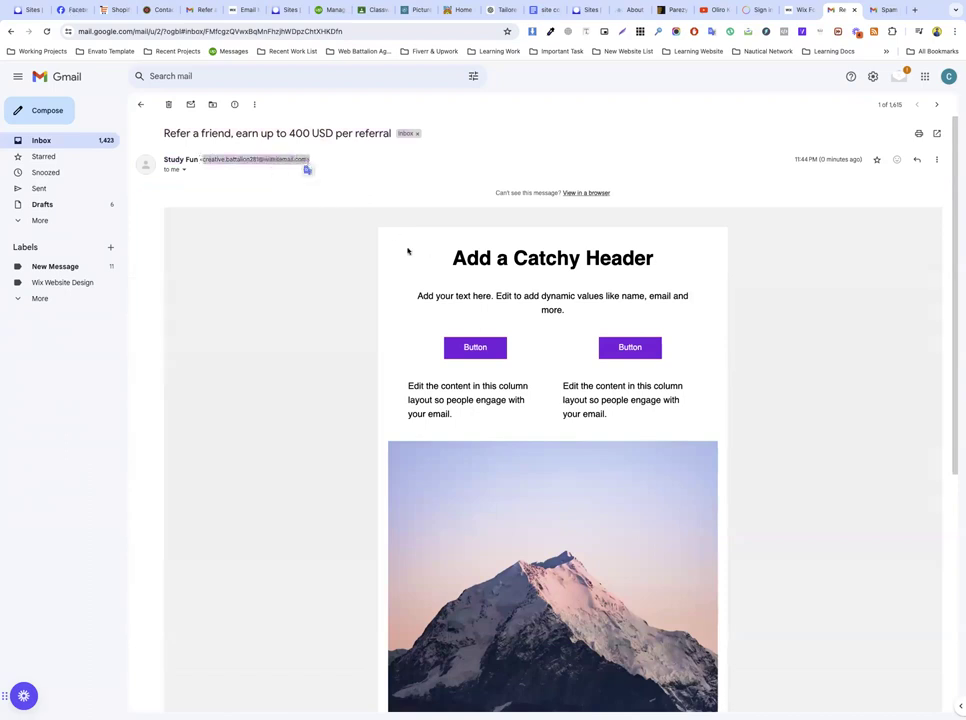
{"action": "scroll", "coordinate": [537, 313], "scroll_direction": "down", "scroll_amount": 3}
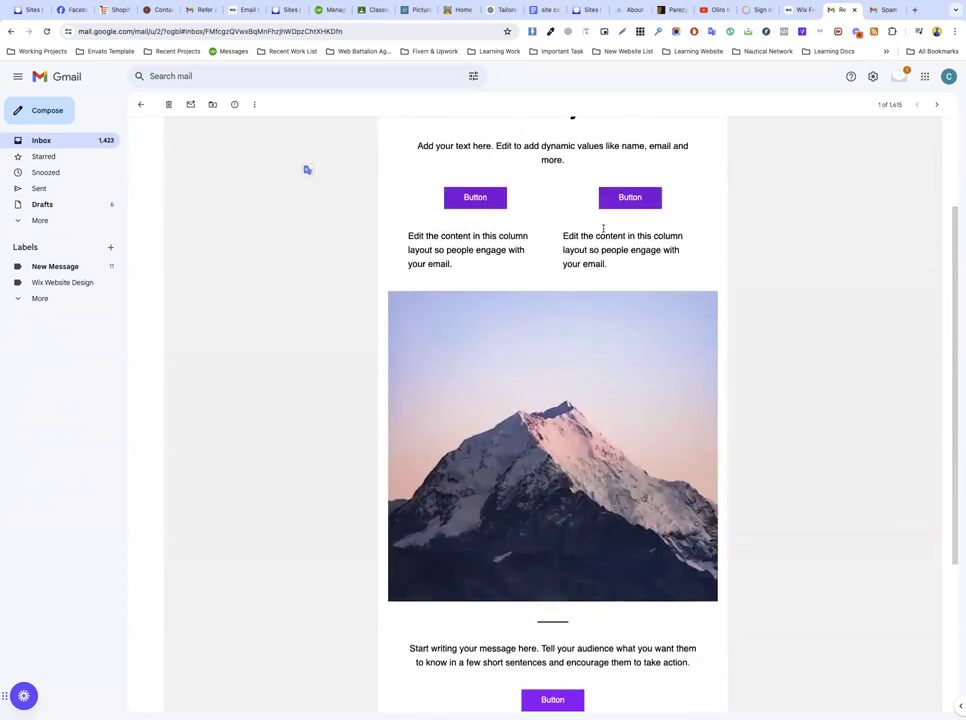
{"action": "scroll", "coordinate": [457, 375], "scroll_direction": "down", "scroll_amount": 5}
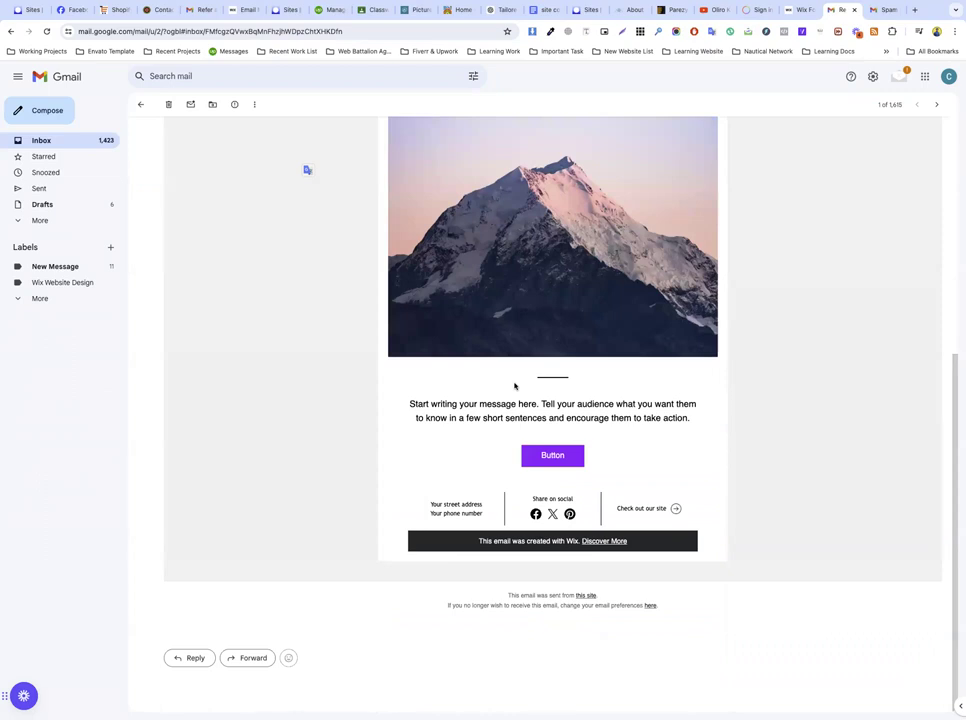
{"action": "scroll", "coordinate": [455, 351], "scroll_direction": "up", "scroll_amount": 8}
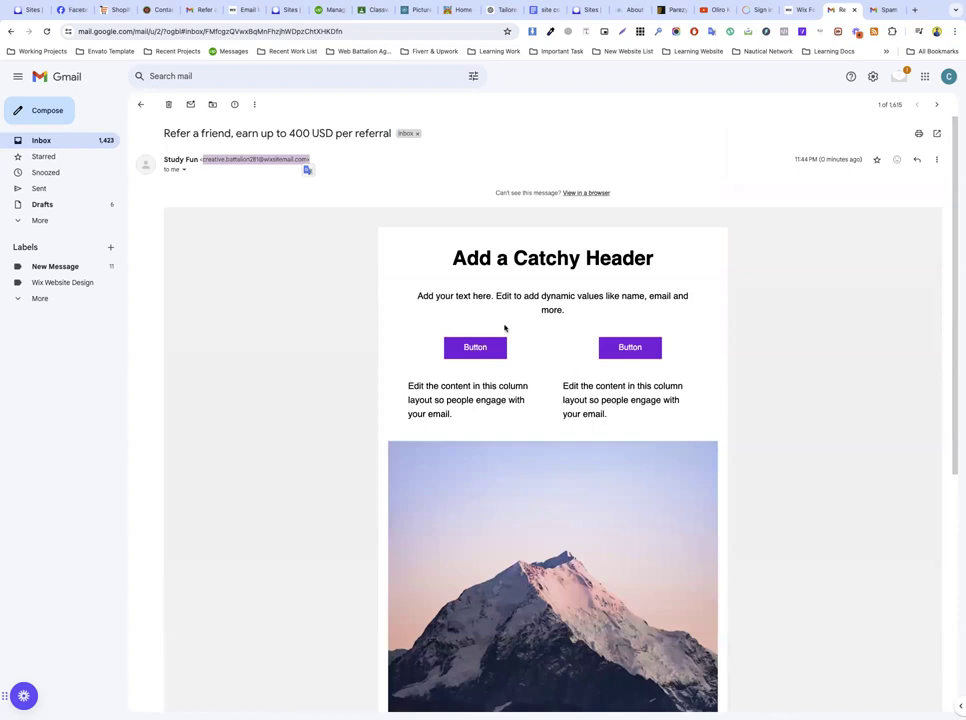
{"action": "scroll", "coordinate": [480, 320], "scroll_direction": "down", "scroll_amount": 5}
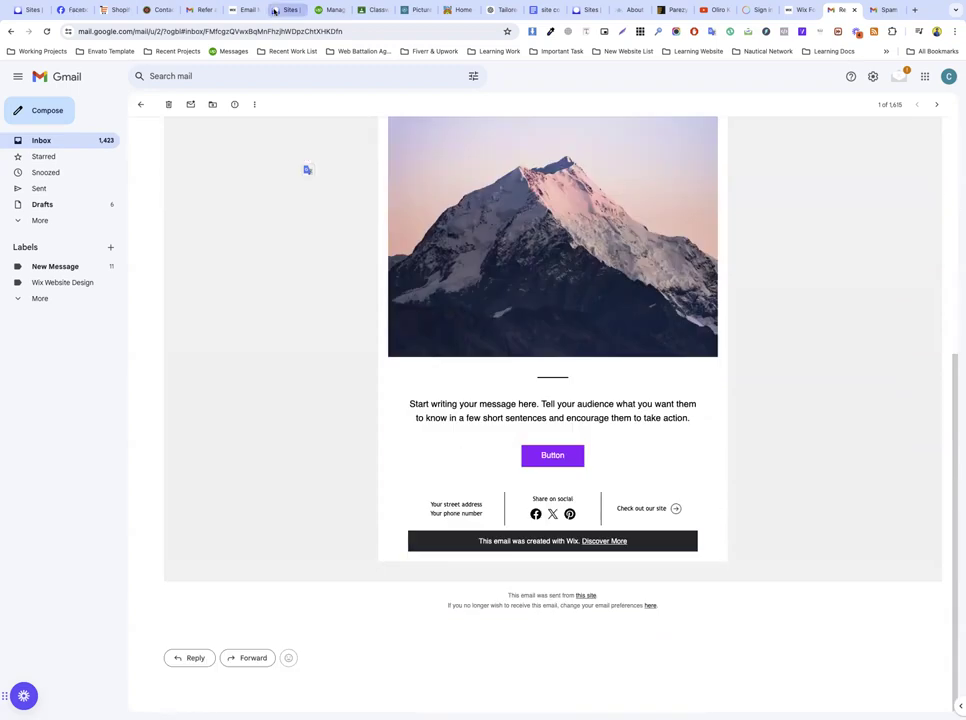
{"action": "left_click", "coordinate": [240, 9]}
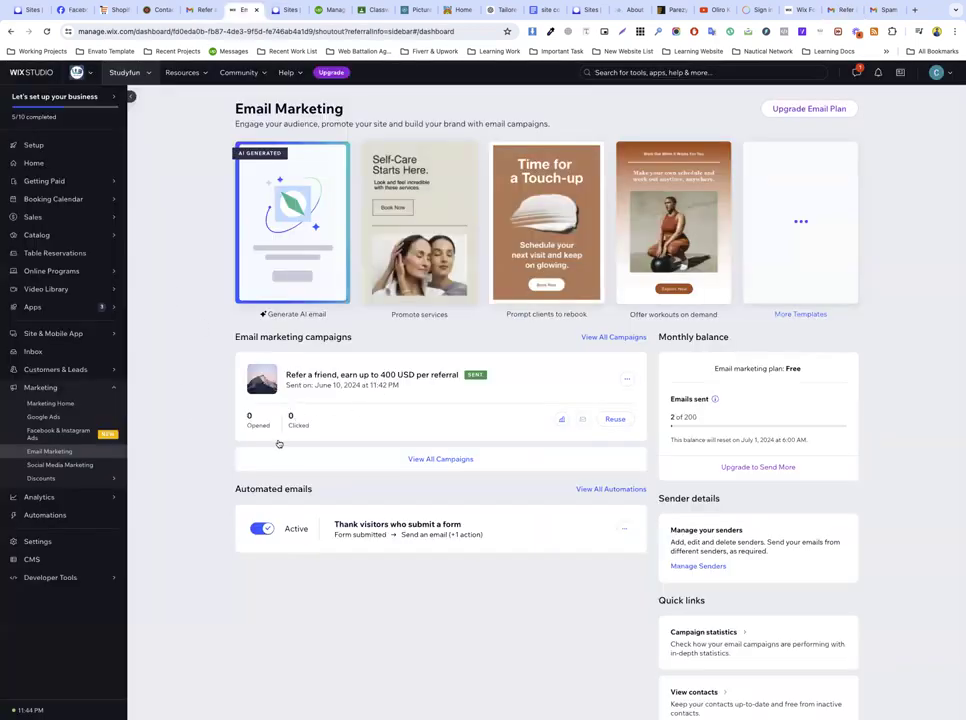
Step: Reload the dashboard to show the campaign as sent, then open More Templates
{"action": "left_click", "coordinate": [46, 31]}
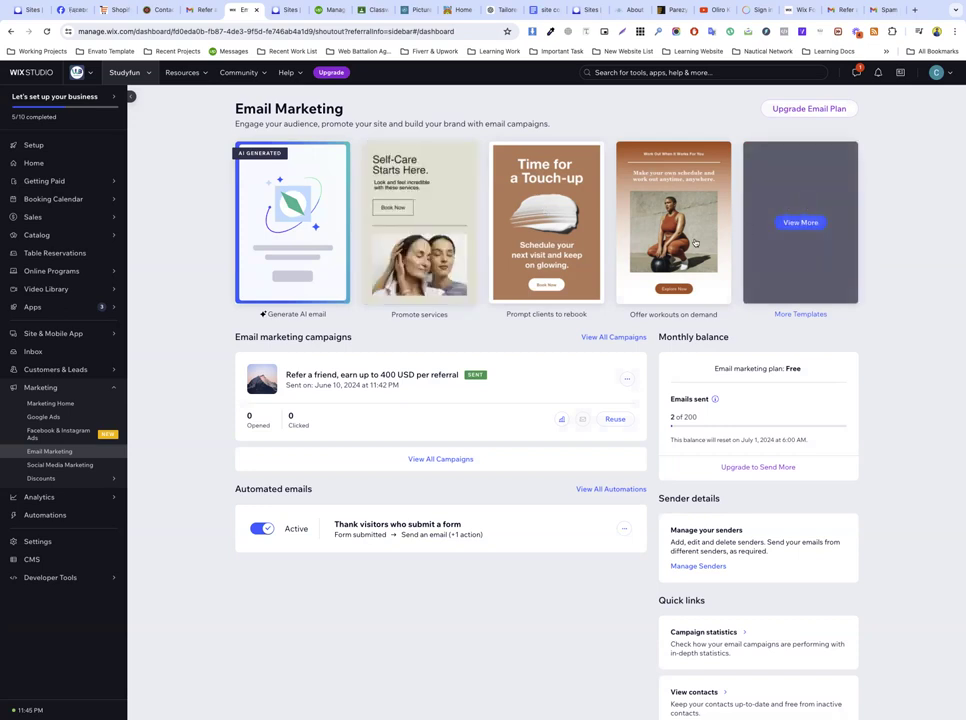
{"action": "left_click", "coordinate": [800, 254]}
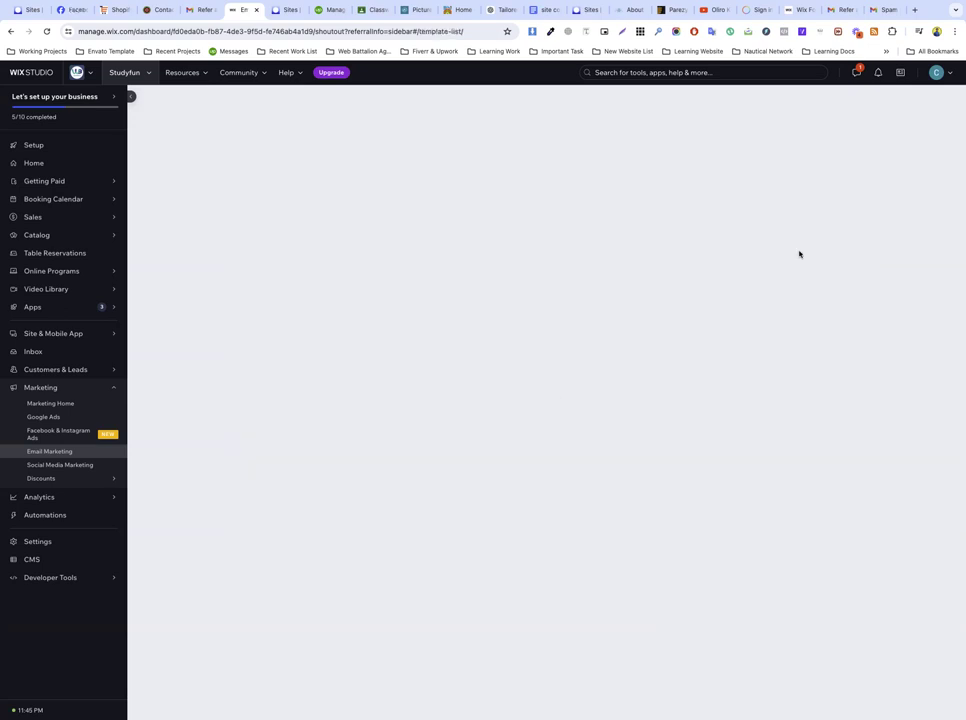
{"action": "mouse_move", "coordinate": [516, 308]}
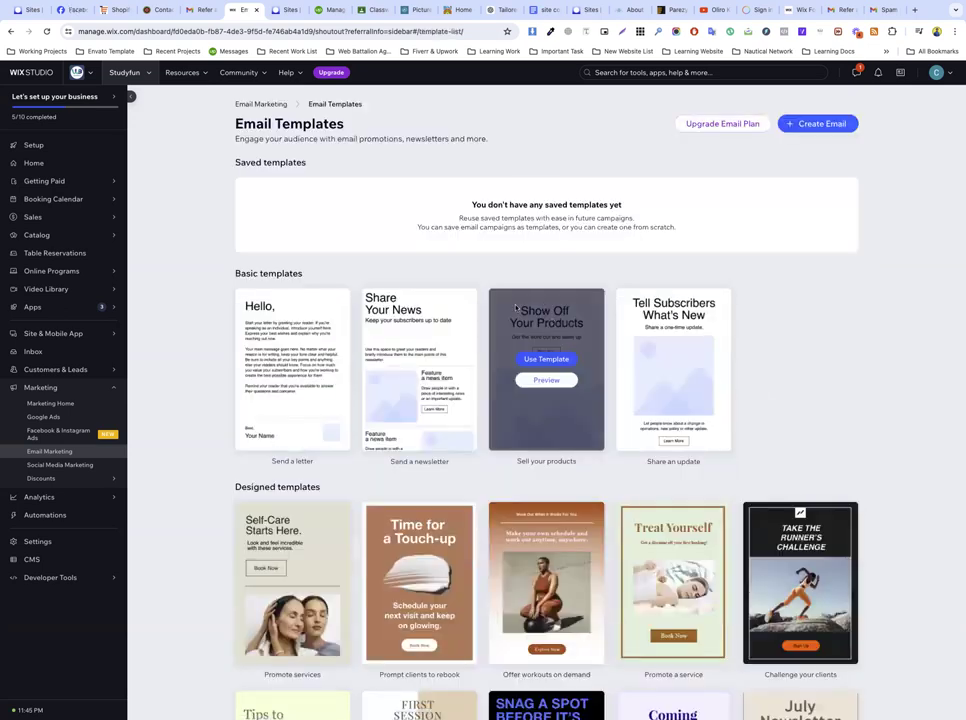
{"action": "scroll", "coordinate": [446, 472], "scroll_direction": "down", "scroll_amount": 2}
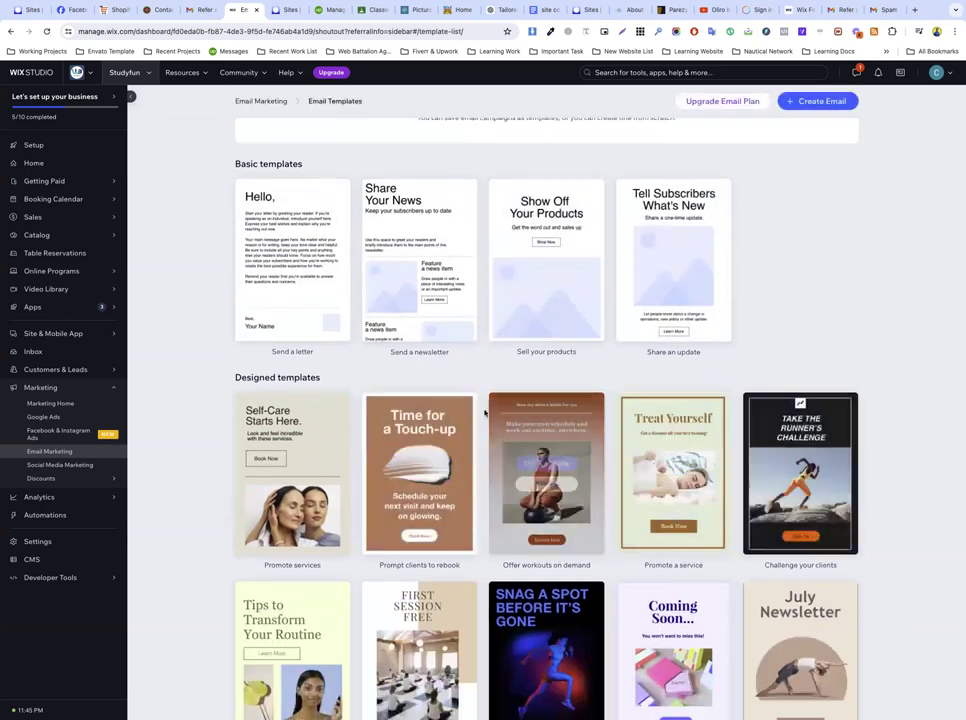
{"action": "scroll", "coordinate": [540, 400], "scroll_direction": "down", "scroll_amount": 2}
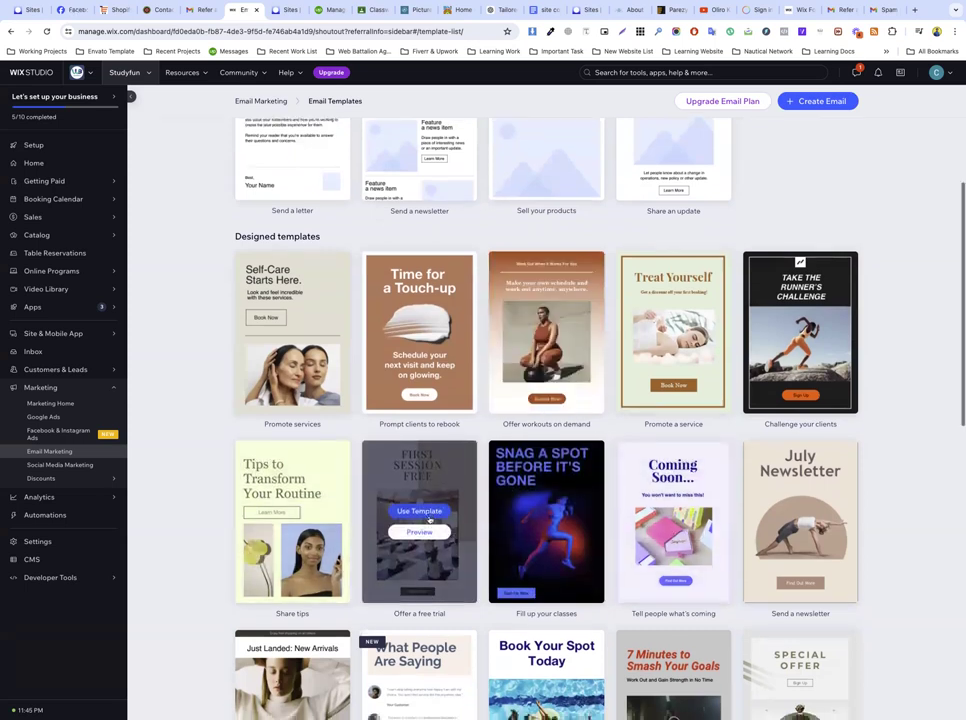
{"action": "scroll", "coordinate": [430, 519], "scroll_direction": "down", "scroll_amount": 2}
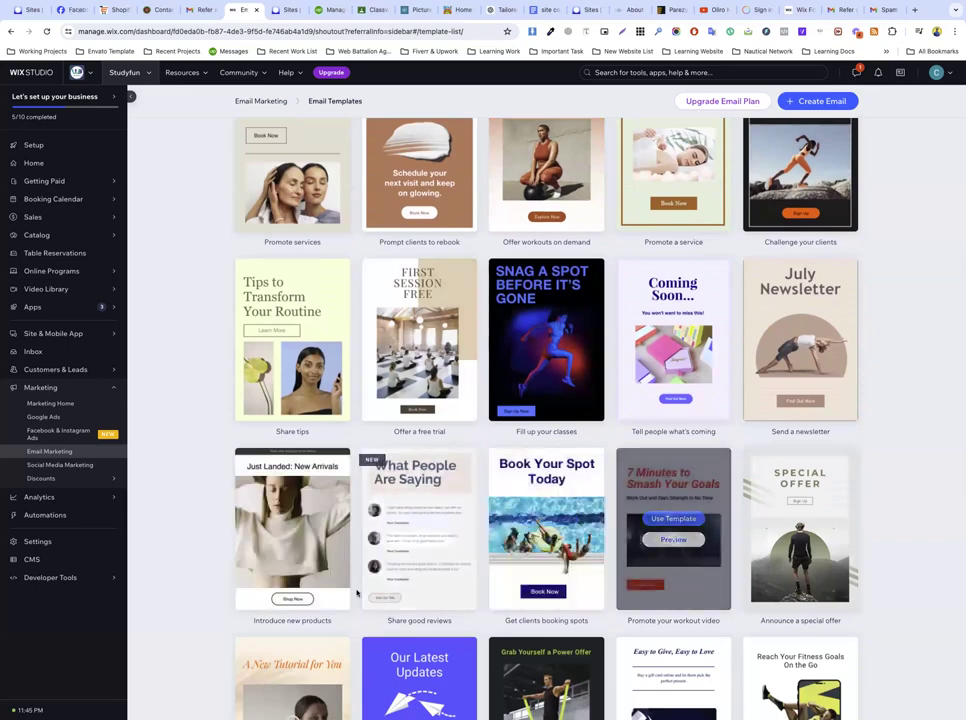
{"action": "scroll", "coordinate": [294, 555], "scroll_direction": "down", "scroll_amount": 2}
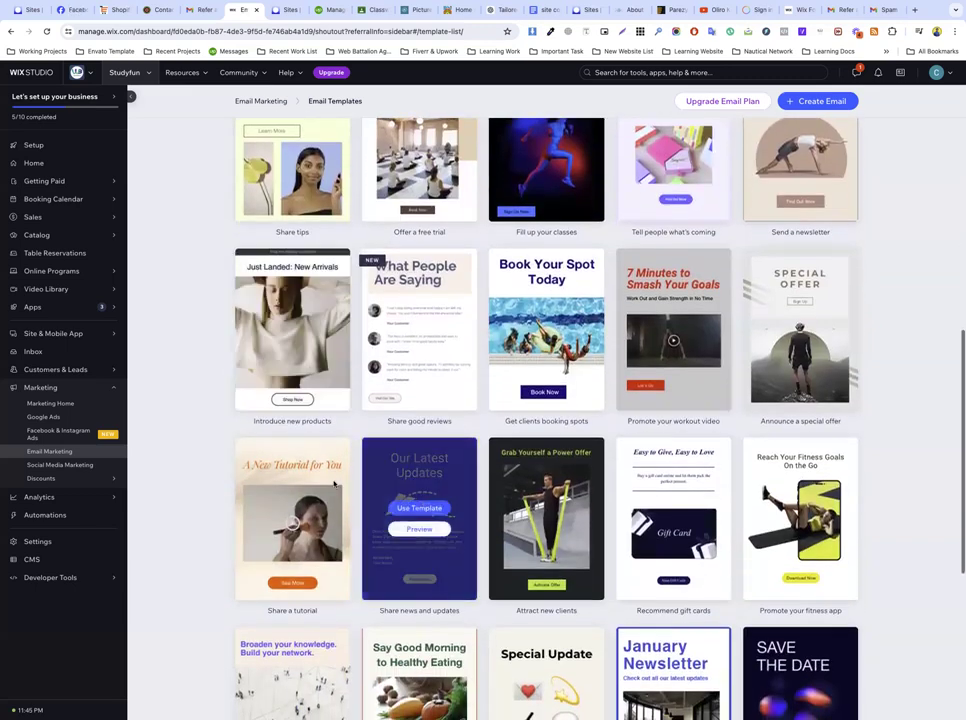
{"action": "scroll", "coordinate": [364, 501], "scroll_direction": "down", "scroll_amount": 2}
{"action": "scroll", "coordinate": [364, 501], "scroll_direction": "down", "scroll_amount": 1}
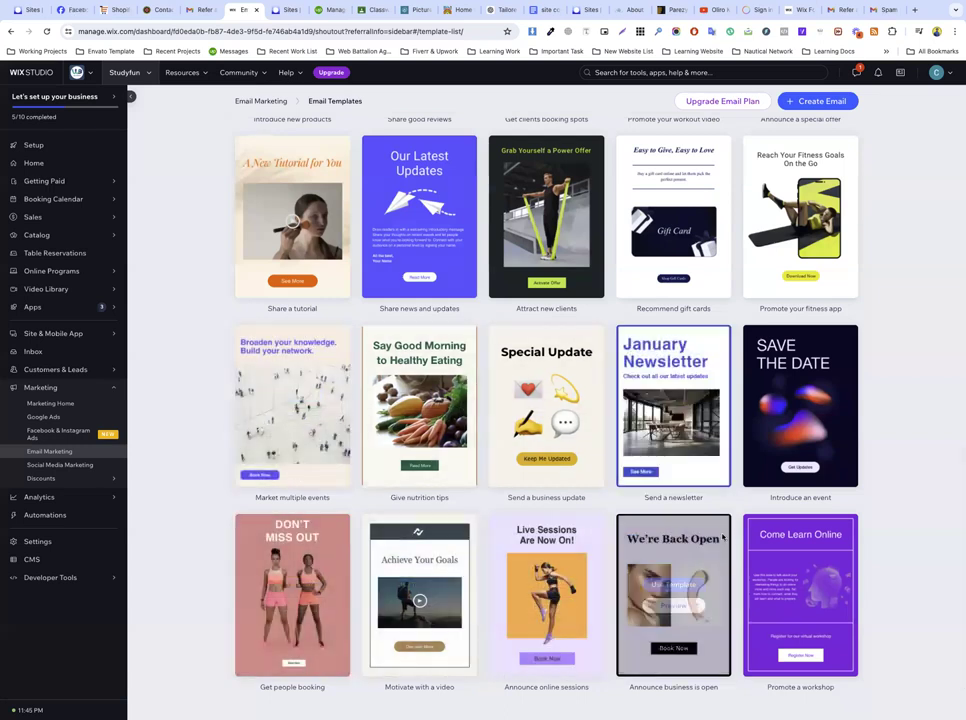
{"action": "scroll", "coordinate": [547, 541], "scroll_direction": "down", "scroll_amount": 2}
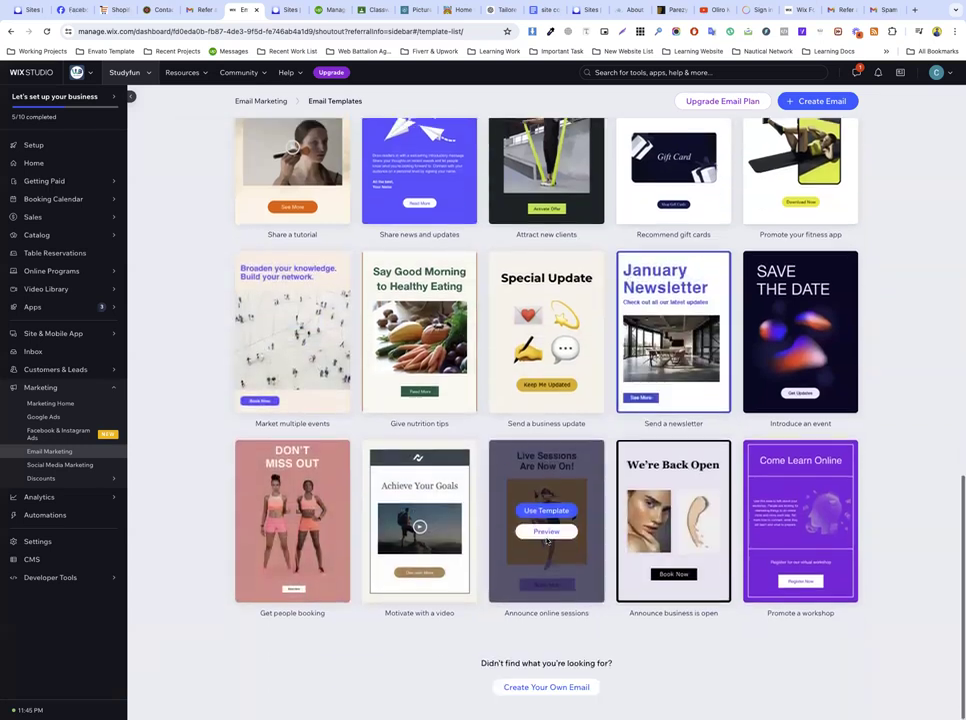
{"action": "scroll", "coordinate": [430, 515], "scroll_direction": "up", "scroll_amount": 5}
{"action": "scroll", "coordinate": [436, 522], "scroll_direction": "up", "scroll_amount": 7}
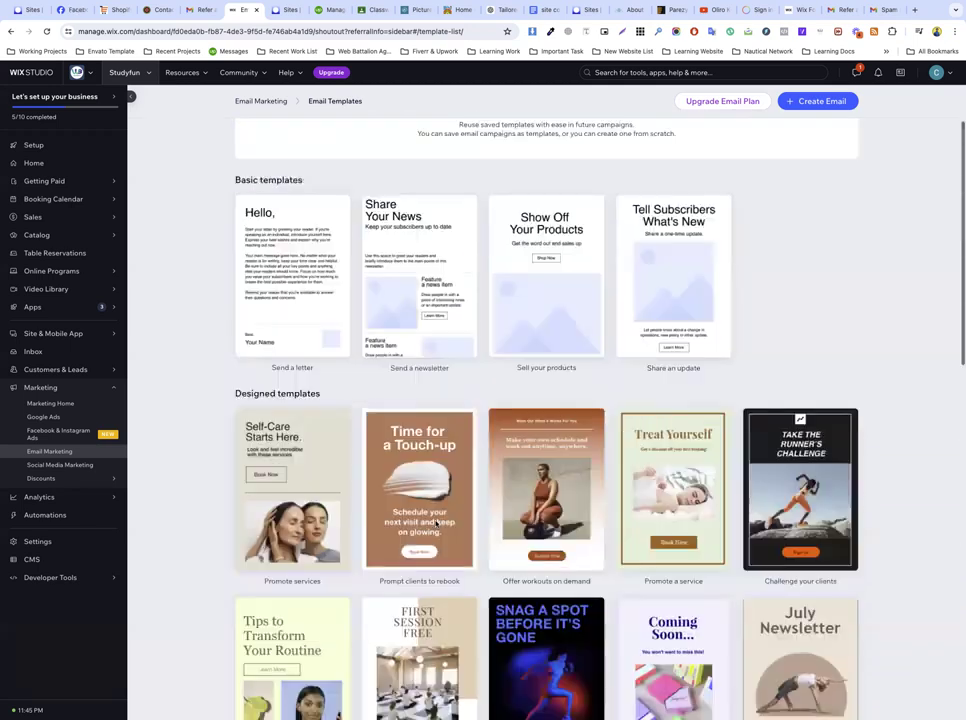
{"action": "scroll", "coordinate": [435, 573], "scroll_direction": "down", "scroll_amount": 2}
{"action": "scroll", "coordinate": [434, 573], "scroll_direction": "down", "scroll_amount": 1}
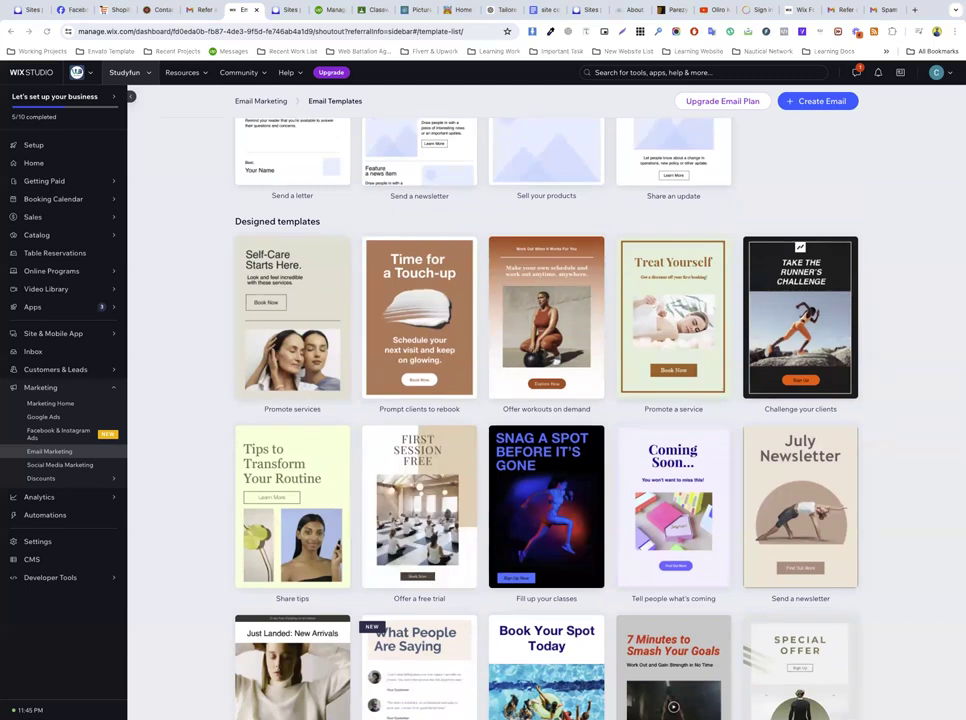
{"action": "scroll", "coordinate": [500, 212], "scroll_direction": "up", "scroll_amount": 5}
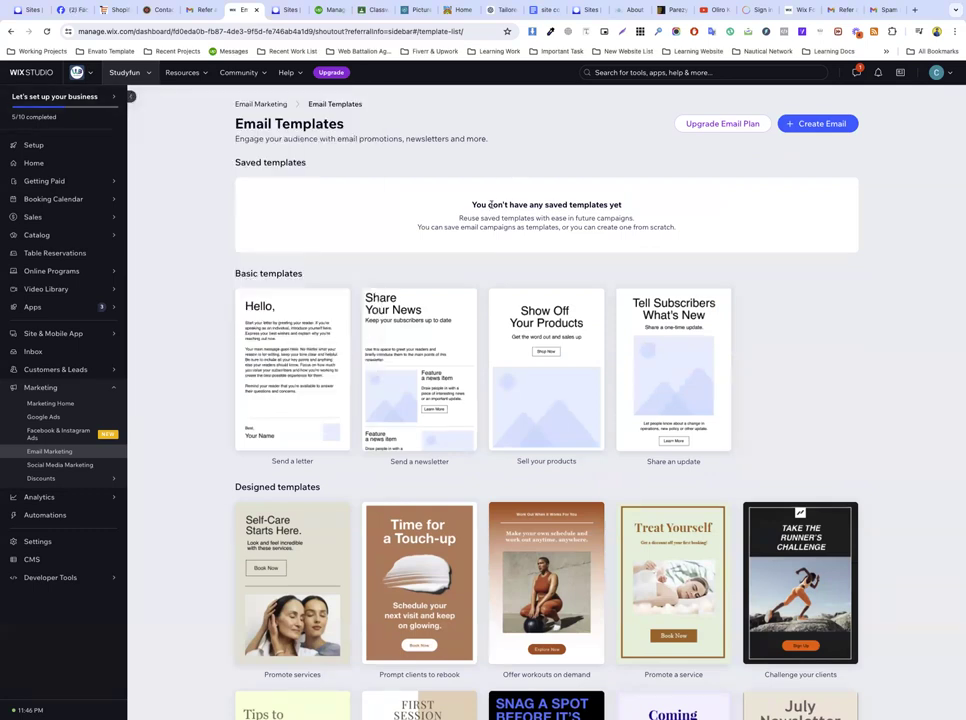
Step: Copy the 'You don't have any saved templates yet' heading and its two lines
{"action": "triple_click", "coordinate": [489, 203]}
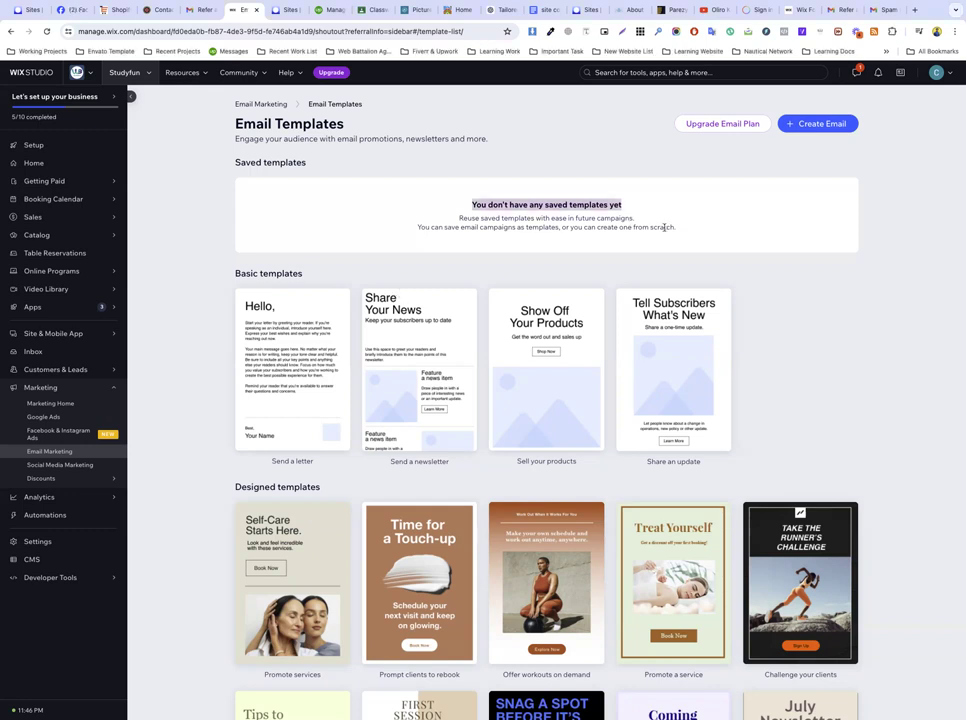
{"action": "left_click_drag", "start_coordinate": [683, 229], "coordinate": [463, 202]}
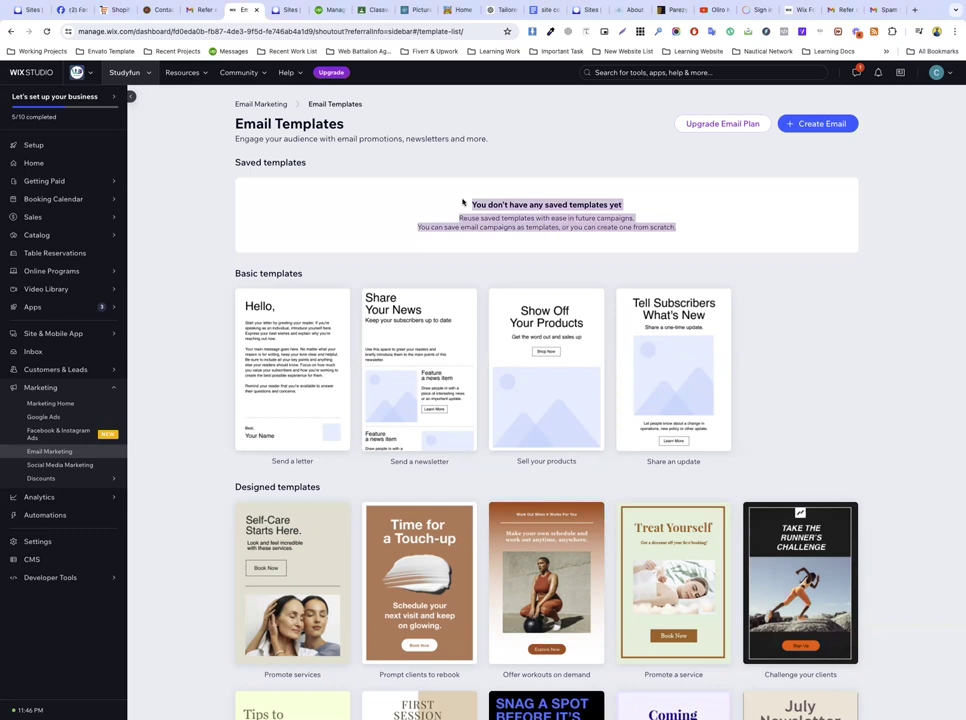
{"action": "right_click", "coordinate": [527, 204]}
{"action": "left_click", "coordinate": [540, 228]}
{"action": "left_click", "coordinate": [471, 205]}
{"action": "left_click_drag", "start_coordinate": [471, 205], "coordinate": [678, 228]}
Step: Scroll through the Google Classroom classwork page
{"action": "left_click", "coordinate": [374, 10]}
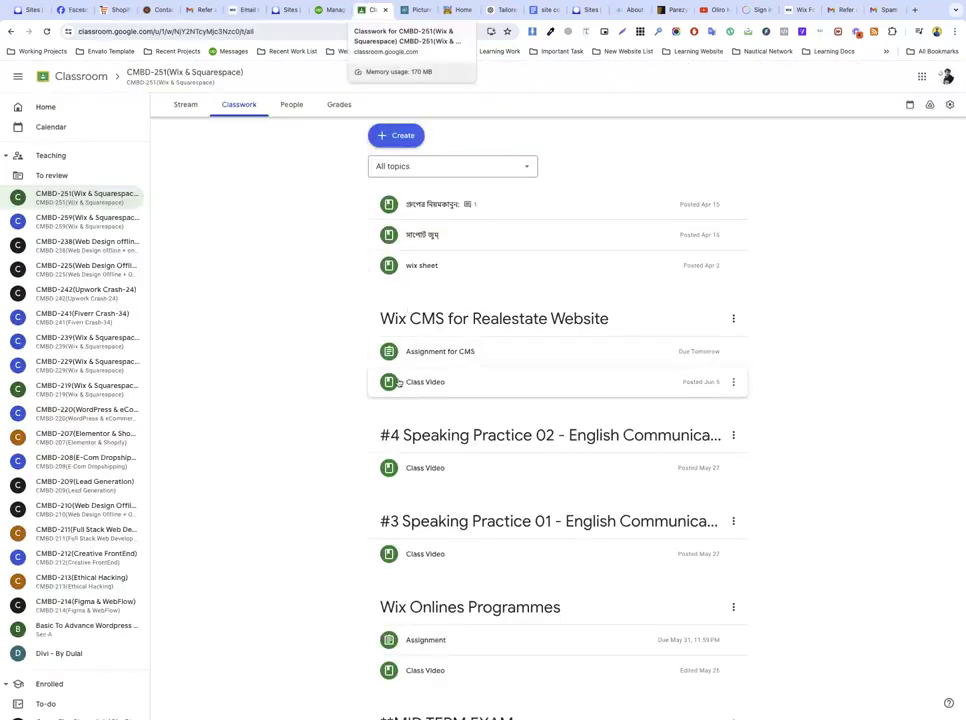
{"action": "scroll", "coordinate": [389, 420], "scroll_direction": "up", "scroll_amount": 1}
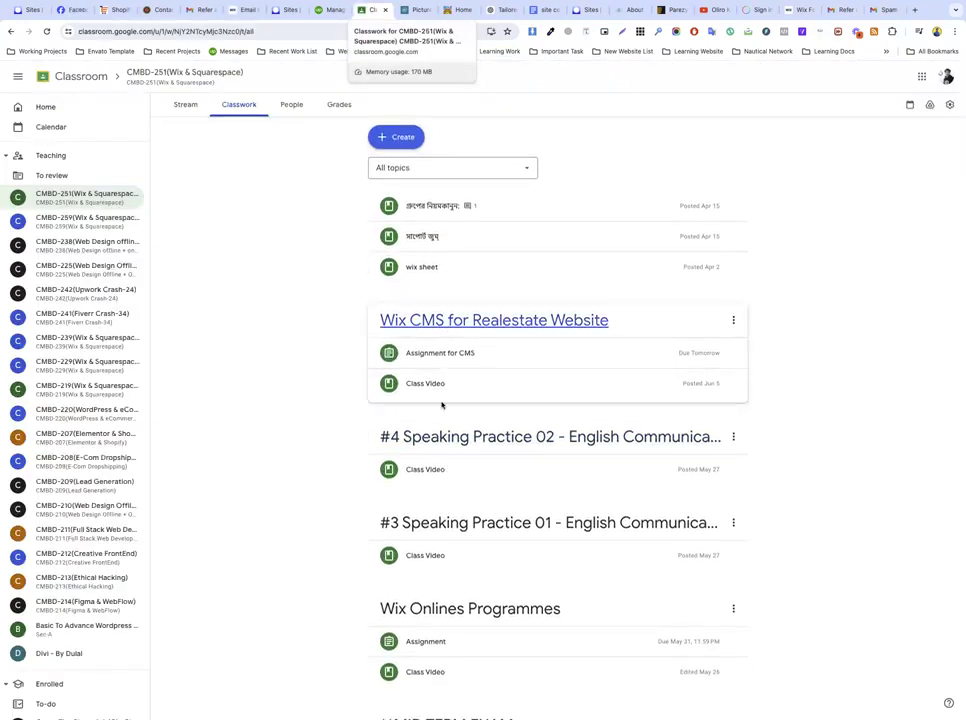
{"action": "scroll", "coordinate": [421, 428], "scroll_direction": "down", "scroll_amount": 6}
{"action": "scroll", "coordinate": [421, 428], "scroll_direction": "up", "scroll_amount": 6}
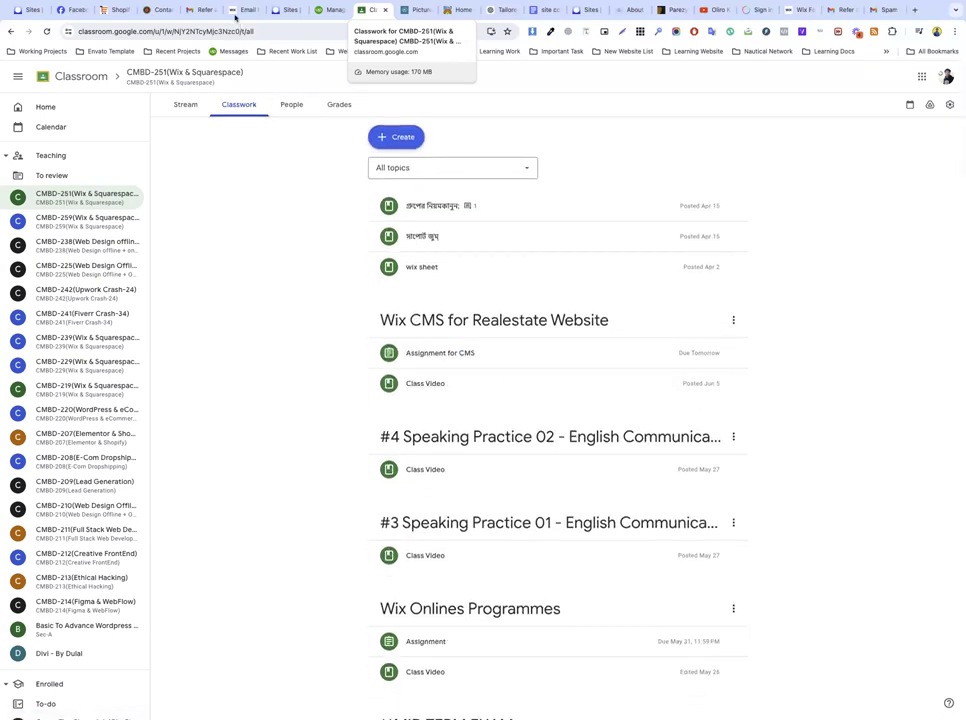
Step: Glance at the Refer a friend email and Contact Us tabs, then return to Email Templates
{"action": "left_click", "coordinate": [243, 9]}
{"action": "triple_click", "coordinate": [289, 123]}
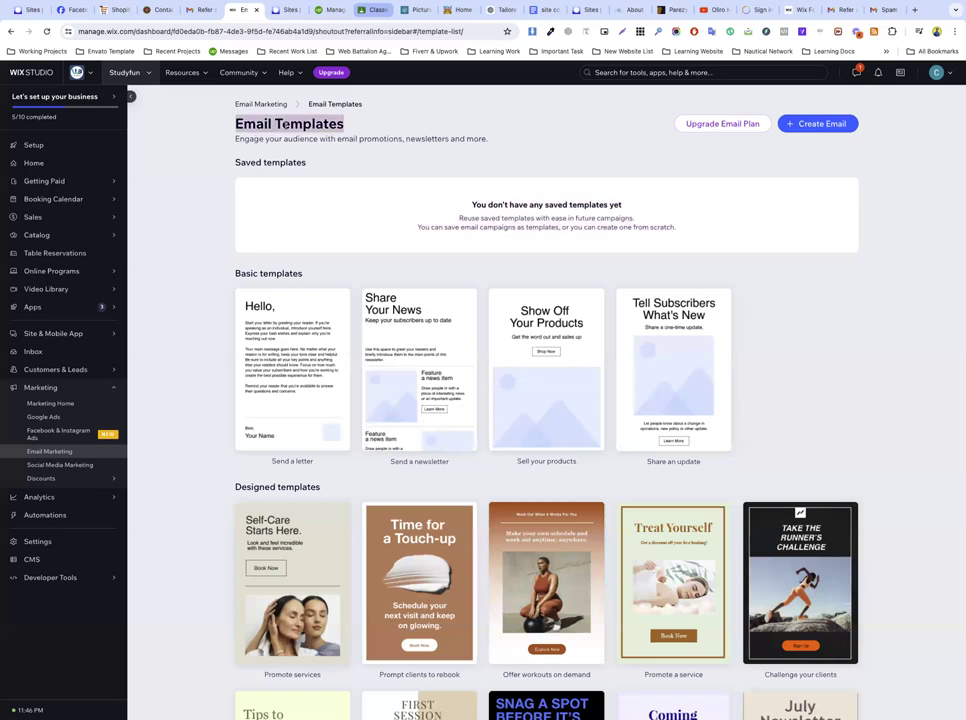
{"action": "left_click", "coordinate": [199, 10]}
{"action": "left_click", "coordinate": [157, 31]}
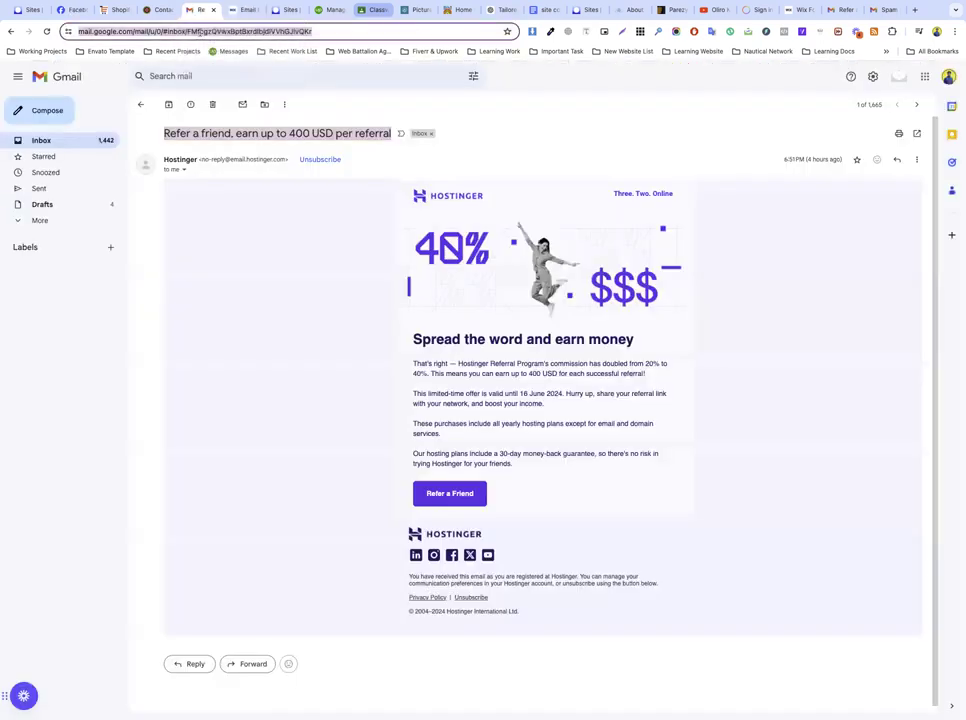
{"action": "left_click", "coordinate": [166, 10]}
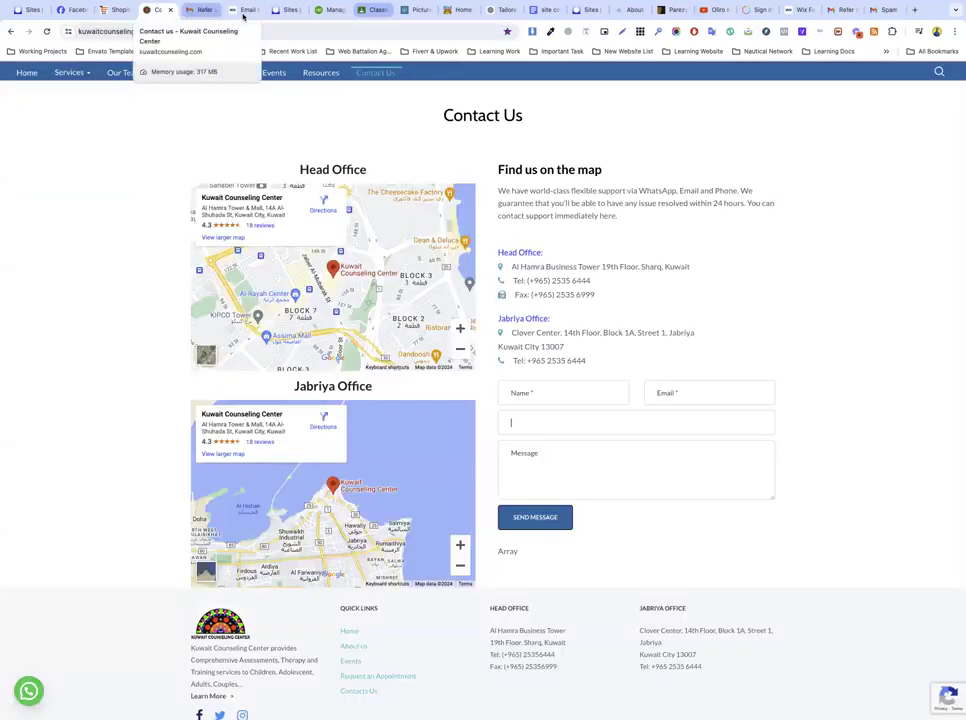
{"action": "left_click", "coordinate": [244, 10]}
{"action": "left_click", "coordinate": [300, 31]}
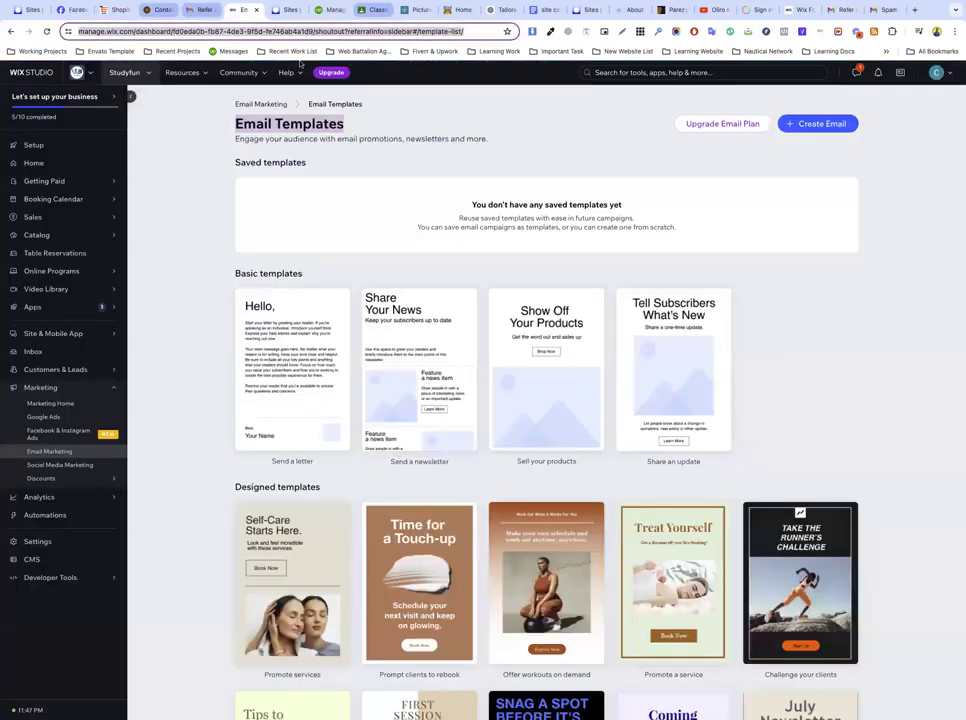
{"action": "scroll", "coordinate": [344, 196], "scroll_direction": "down", "scroll_amount": 15}
{"action": "scroll", "coordinate": [344, 196], "scroll_direction": "up", "scroll_amount": 15}
{"action": "left_click", "coordinate": [265, 200]}
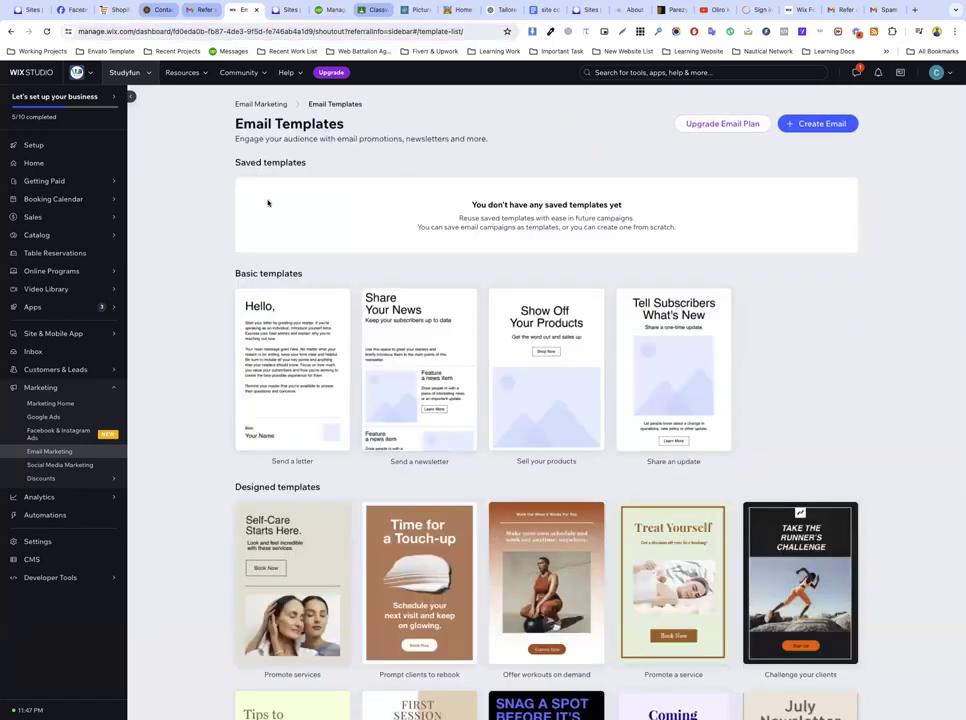
{"action": "double_click", "coordinate": [273, 163]}
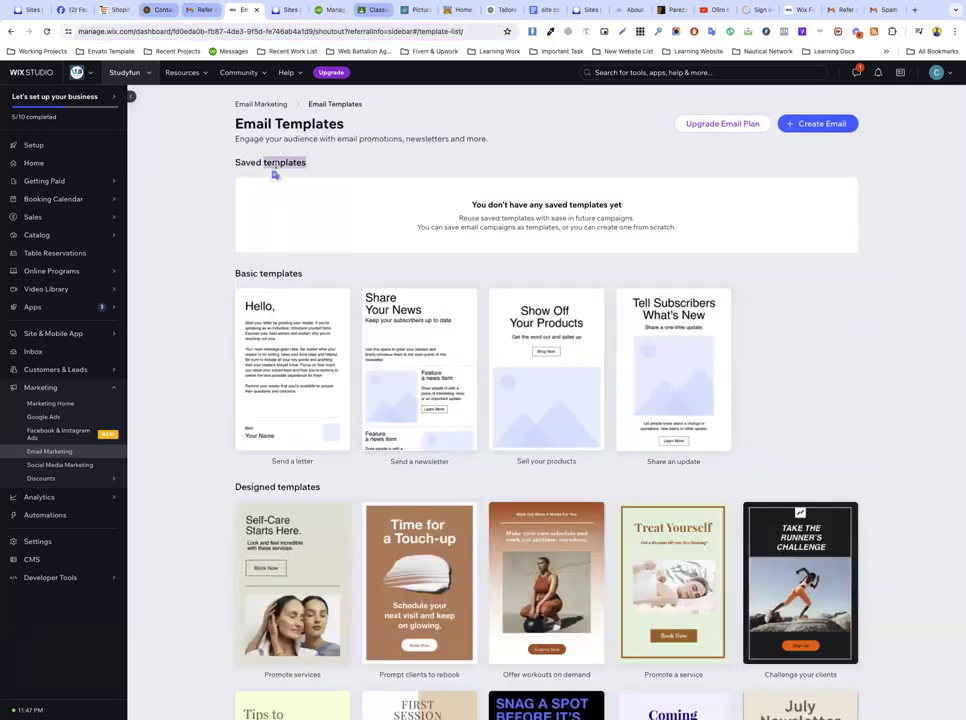
{"action": "triple_click", "coordinate": [273, 164]}
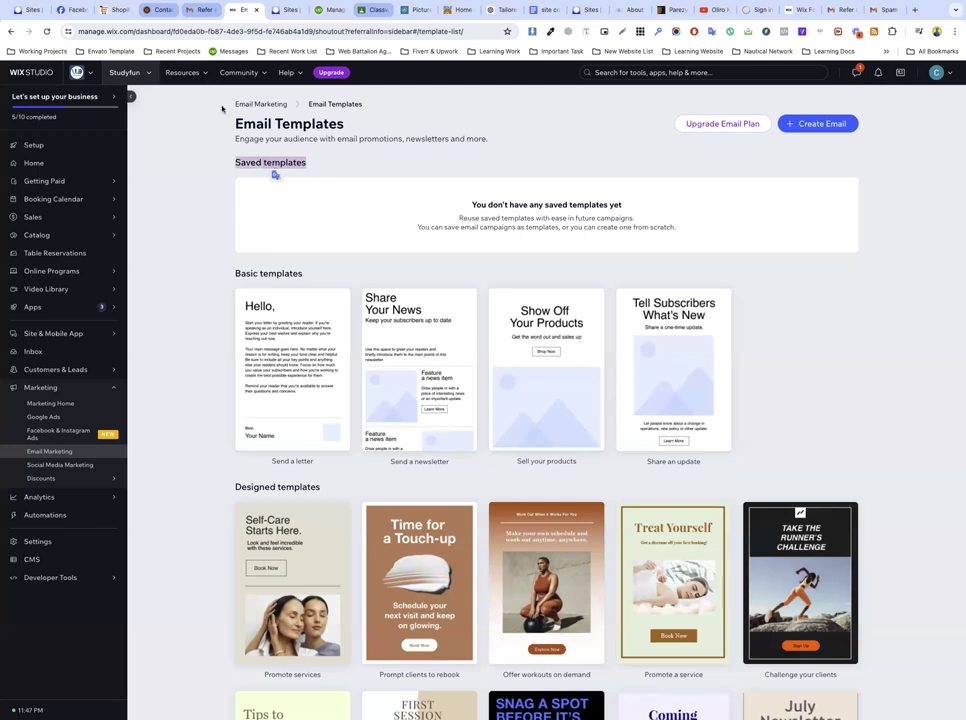
{"action": "left_click", "coordinate": [195, 14]}
{"action": "key", "text": "ctrl+Tab"}
{"action": "scroll", "coordinate": [275, 174], "scroll_direction": "down", "scroll_amount": 5}
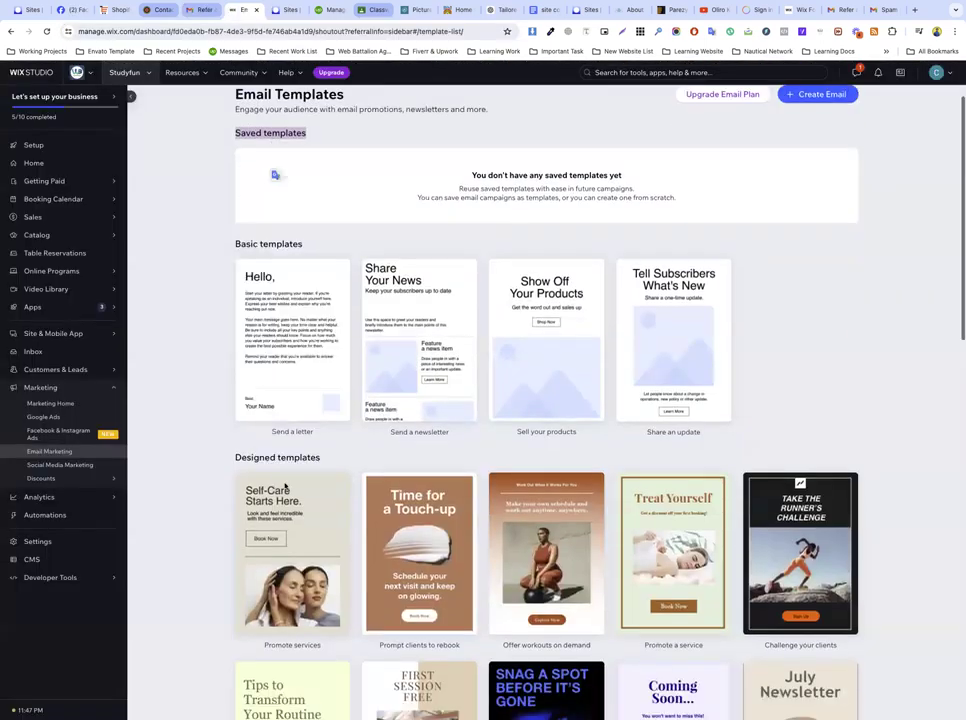
{"action": "scroll", "coordinate": [284, 485], "scroll_direction": "down", "scroll_amount": 5}
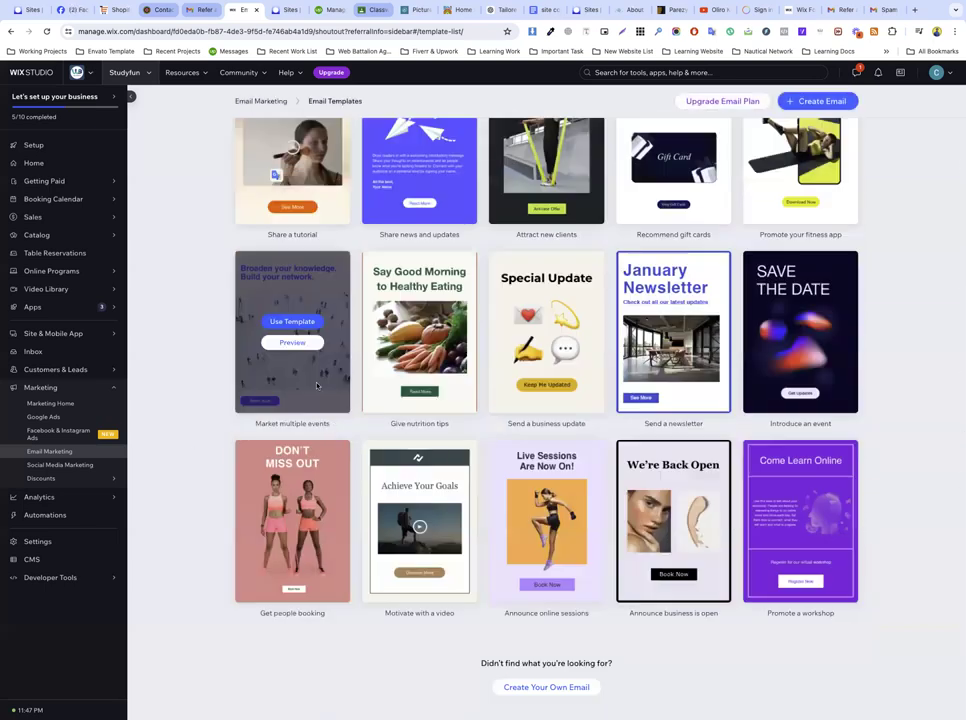
{"action": "scroll", "coordinate": [274, 172], "scroll_direction": "up", "scroll_amount": 10}
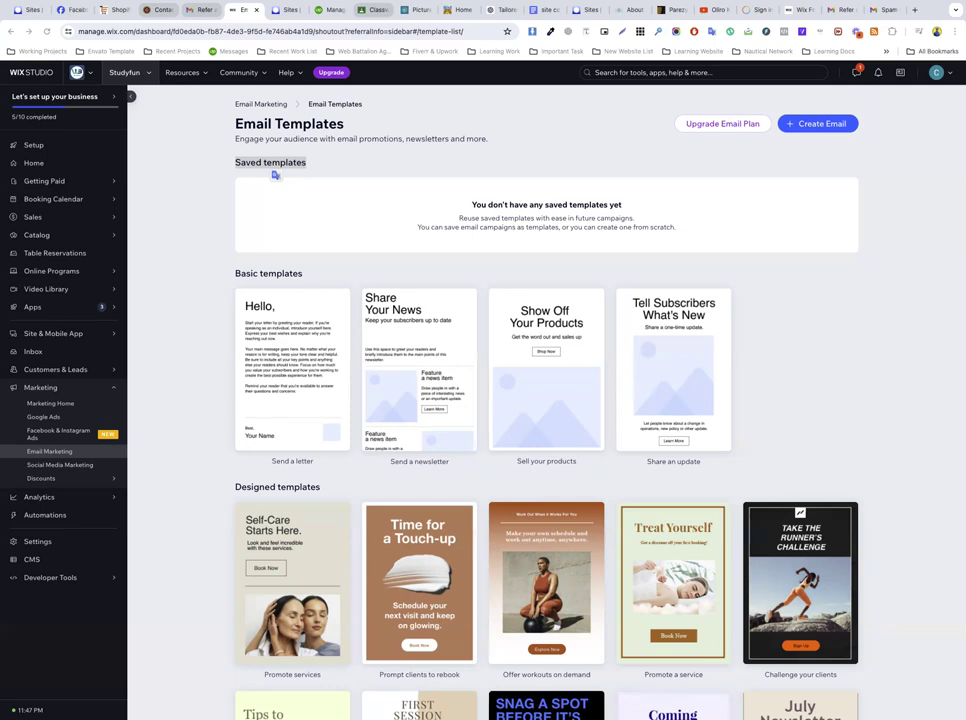
{"action": "triple_click", "coordinate": [328, 105]}
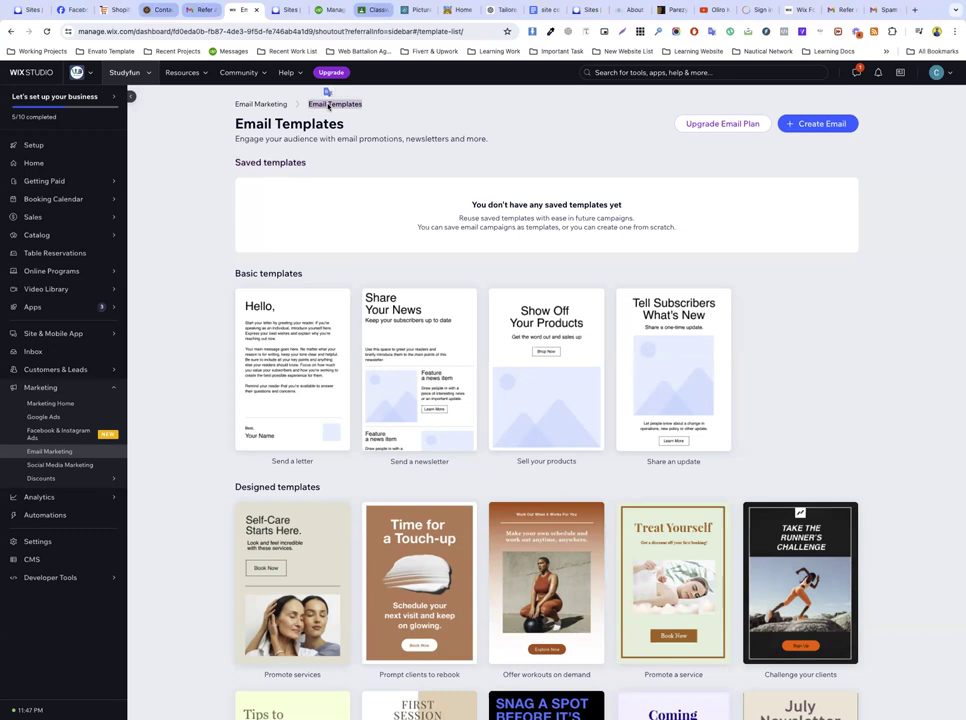
Step: In the Upwork tab, search the web for upwork, then load upwork.com/nx/find-work/
{"action": "left_click", "coordinate": [327, 13]}
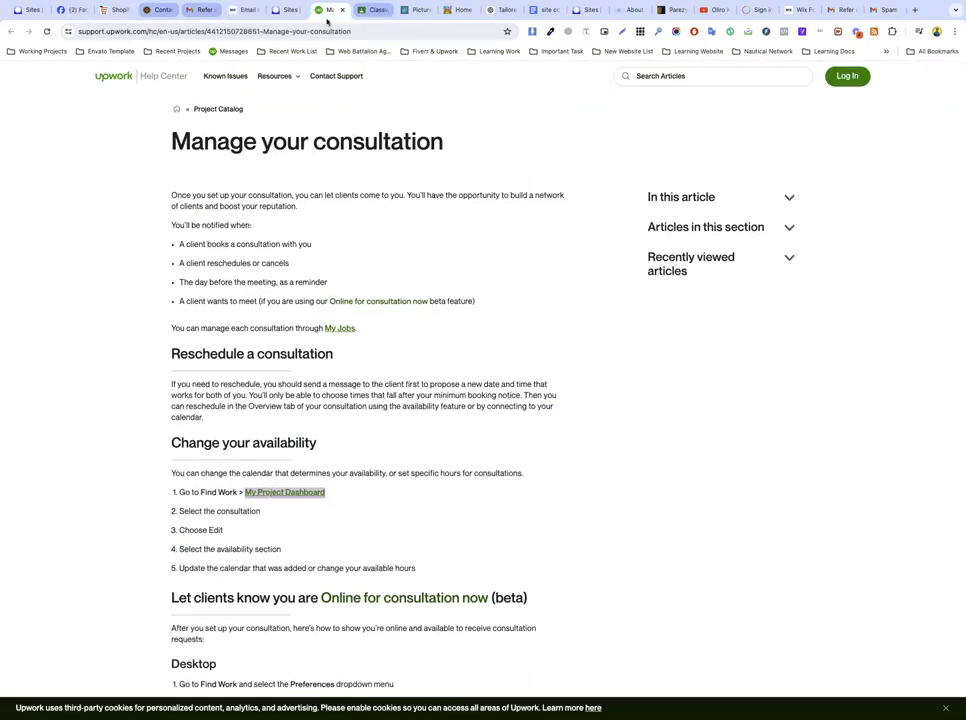
{"action": "left_click", "coordinate": [323, 30]}
{"action": "type", "text": "uwpork"}
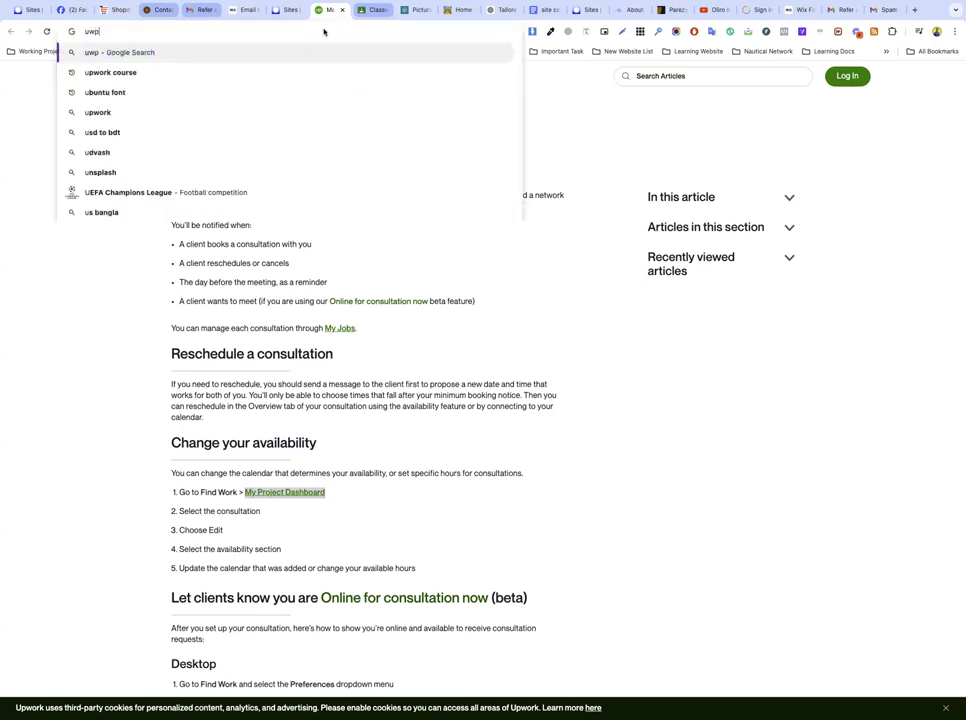
{"action": "key", "text": "Return"}
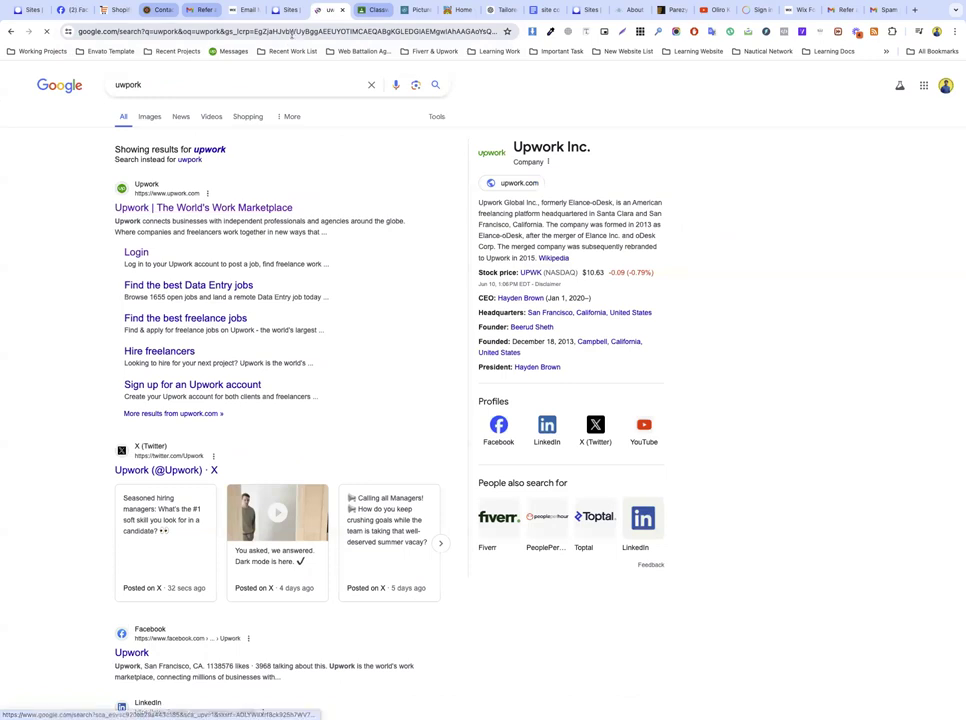
{"action": "left_click", "coordinate": [222, 30]}
{"action": "type", "text": "upwork.com/nx/find-work/"}
{"action": "key", "text": "Return"}
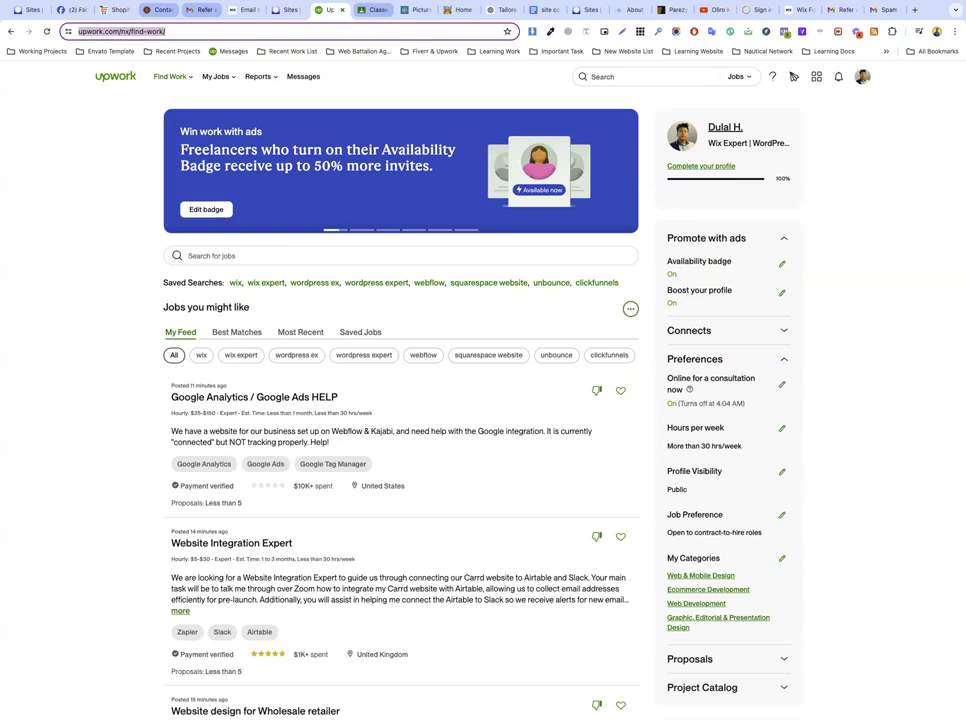
Step: Open the Website design client conversation in Upwork Messages and scroll through its history
{"action": "left_click", "coordinate": [303, 76]}
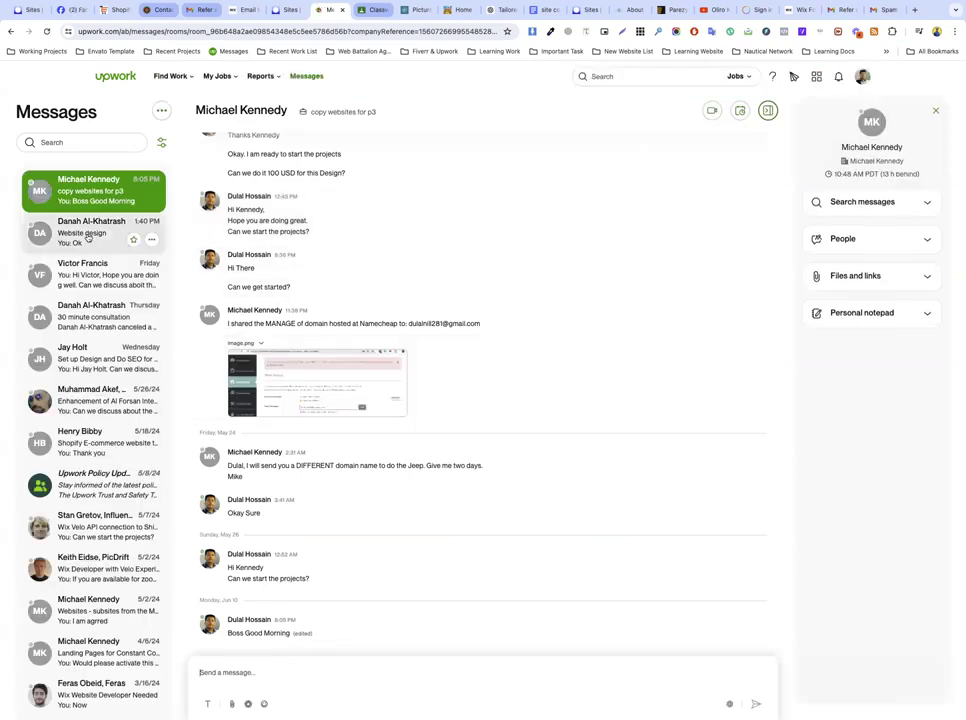
{"action": "left_click", "coordinate": [97, 235]}
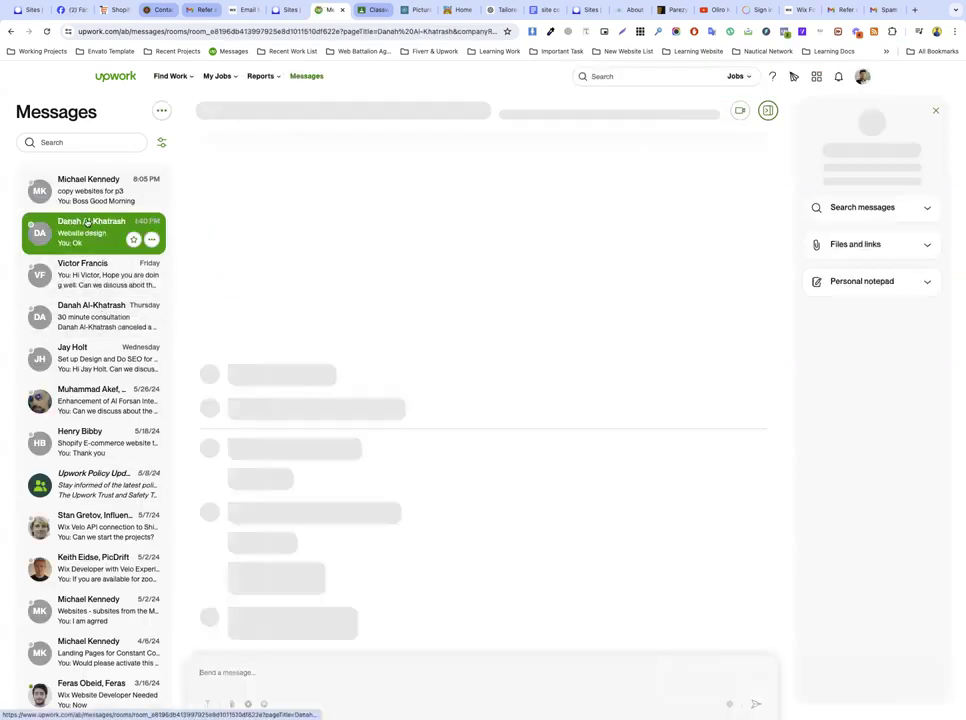
{"action": "scroll", "coordinate": [278, 303], "scroll_direction": "up", "scroll_amount": 5}
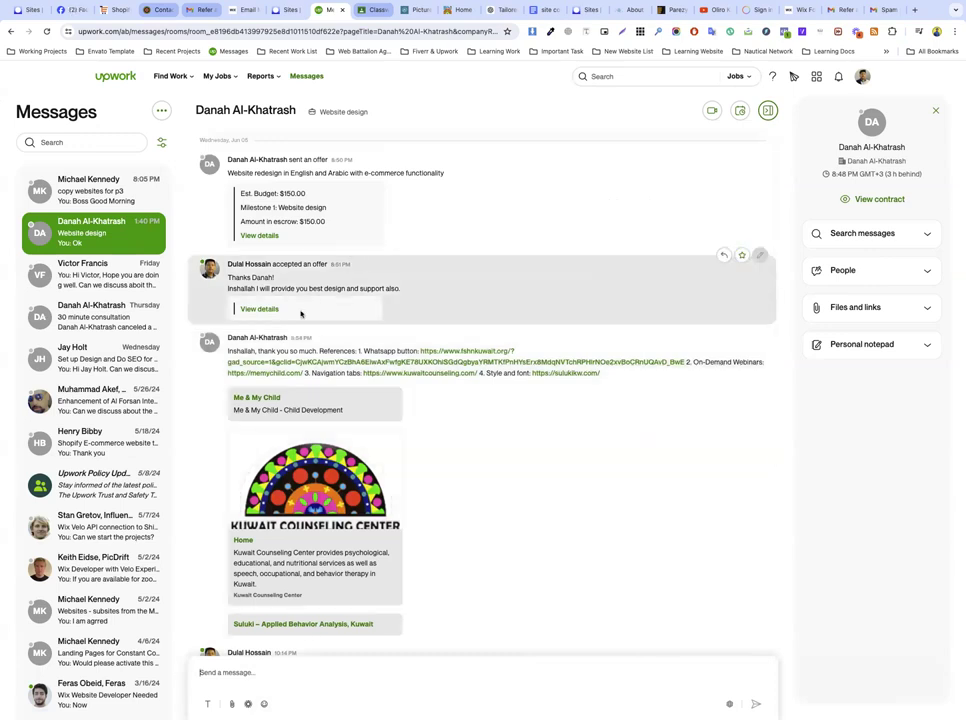
{"action": "scroll", "coordinate": [358, 407], "scroll_direction": "down", "scroll_amount": 5}
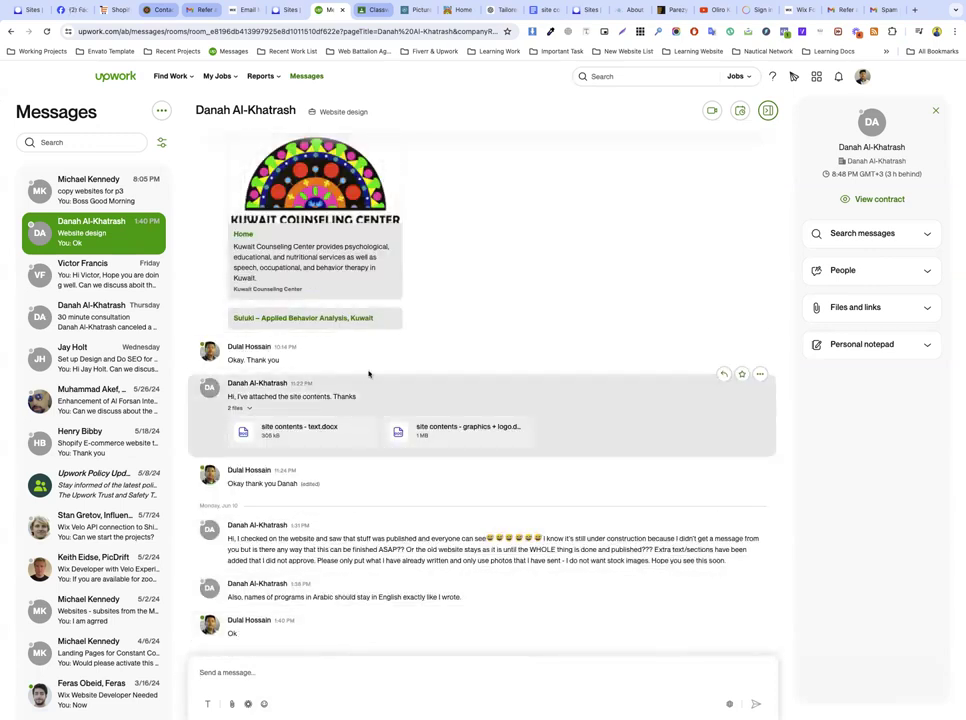
{"action": "scroll", "coordinate": [367, 330], "scroll_direction": "up", "scroll_amount": 5}
{"action": "scroll", "coordinate": [368, 320], "scroll_direction": "down", "scroll_amount": 4}
{"action": "scroll", "coordinate": [368, 321], "scroll_direction": "down", "scroll_amount": 1}
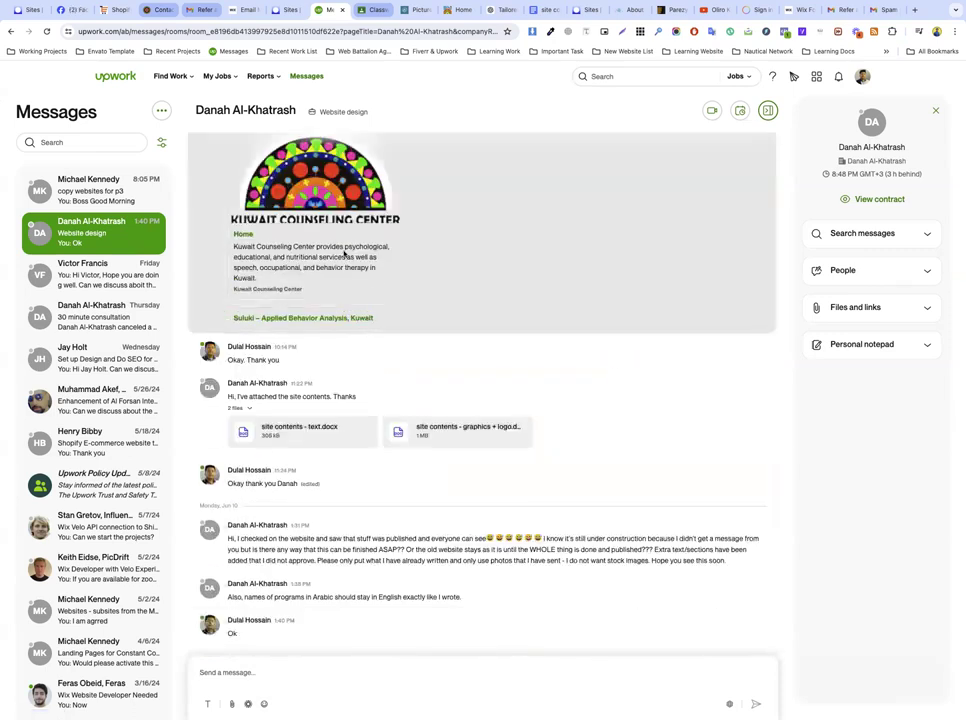
{"action": "scroll", "coordinate": [347, 319], "scroll_direction": "up", "scroll_amount": 5}
{"action": "scroll", "coordinate": [392, 334], "scroll_direction": "down", "scroll_amount": 5}
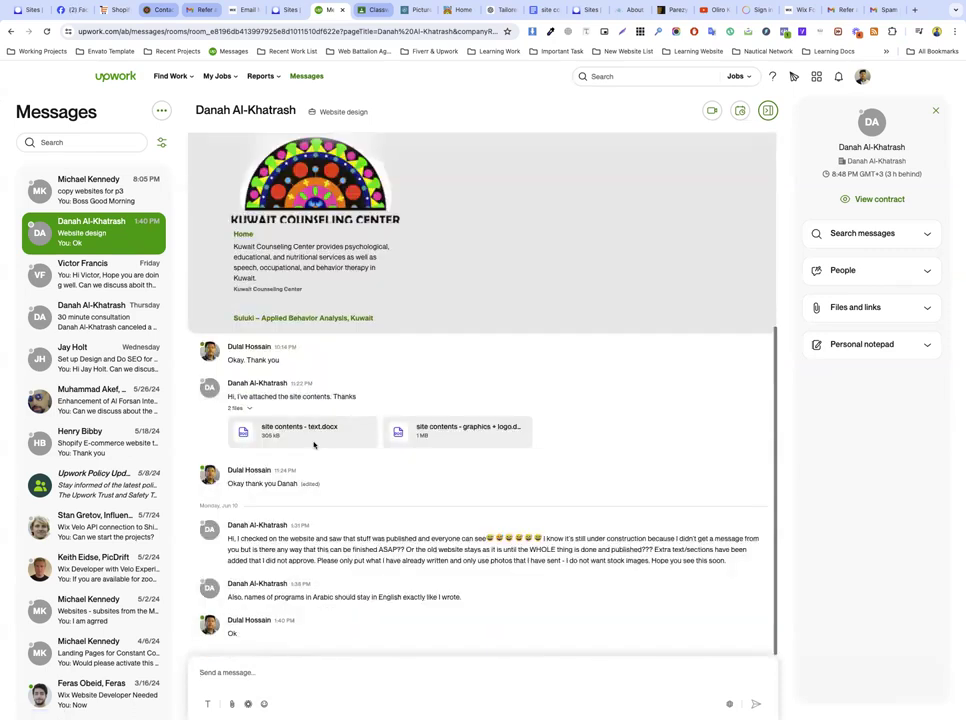
Step: Highlight the client's 1:31 PM message to read the latest request
{"action": "triple_click", "coordinate": [316, 553]}
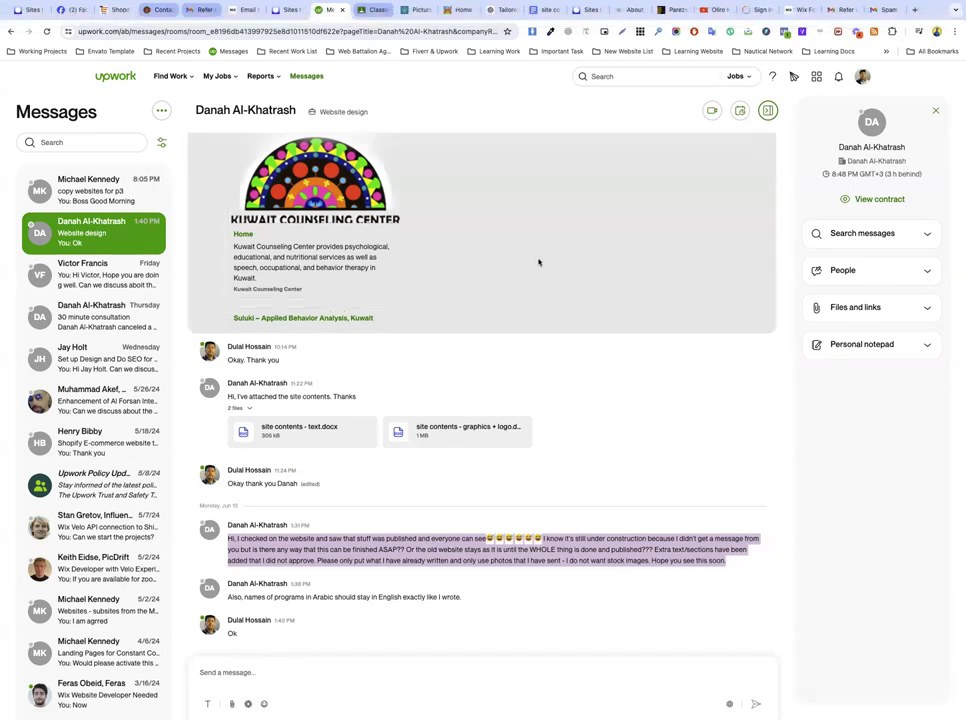
{"action": "left_click", "coordinate": [380, 545]}
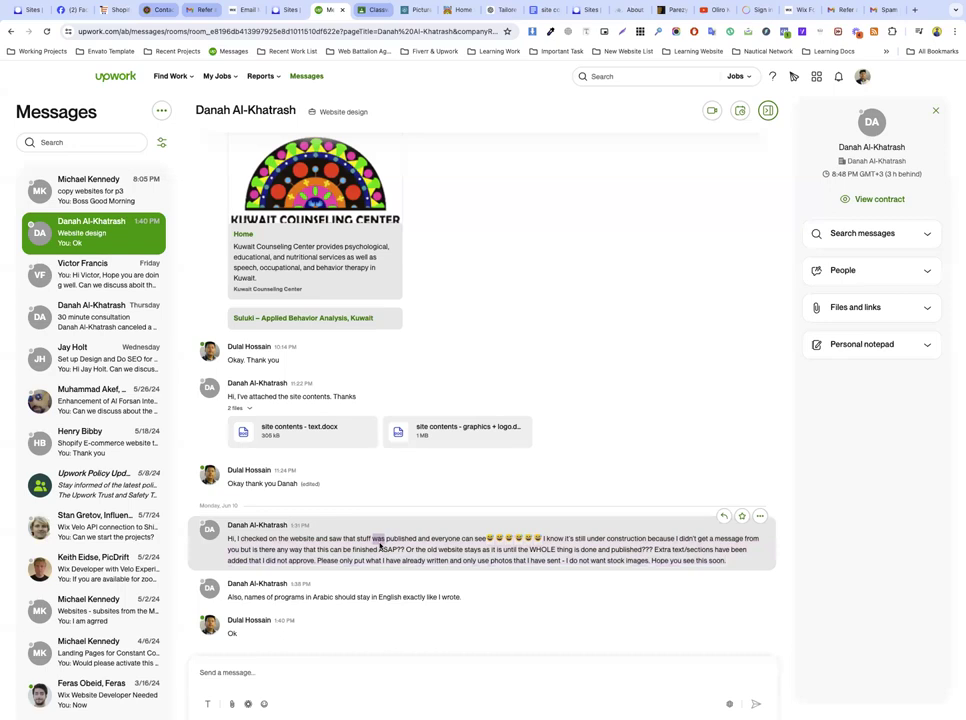
{"action": "triple_click", "coordinate": [410, 561]}
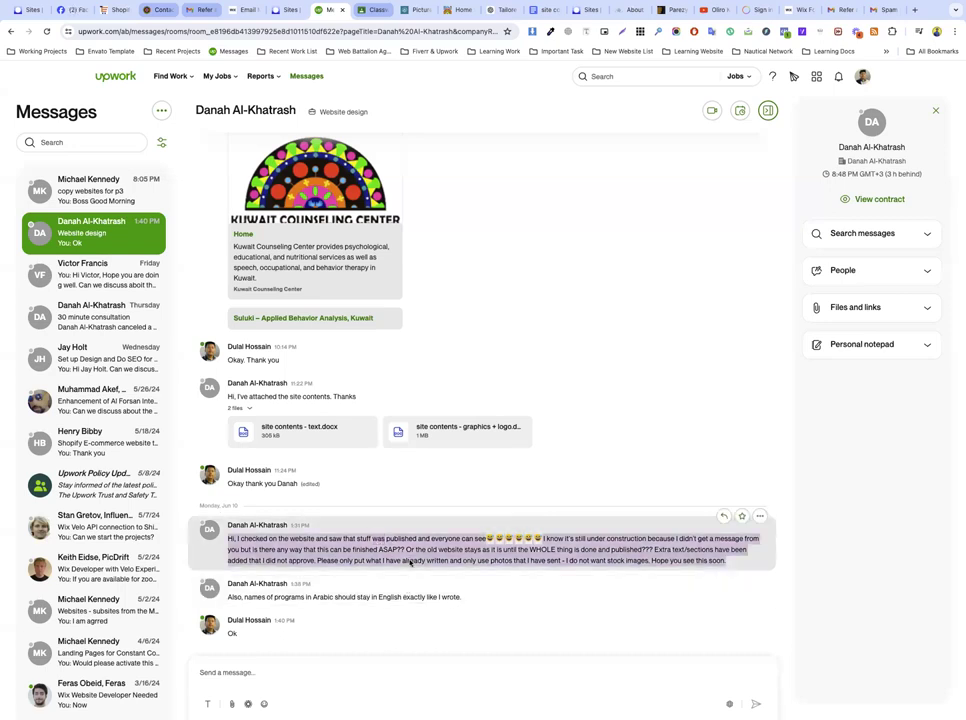